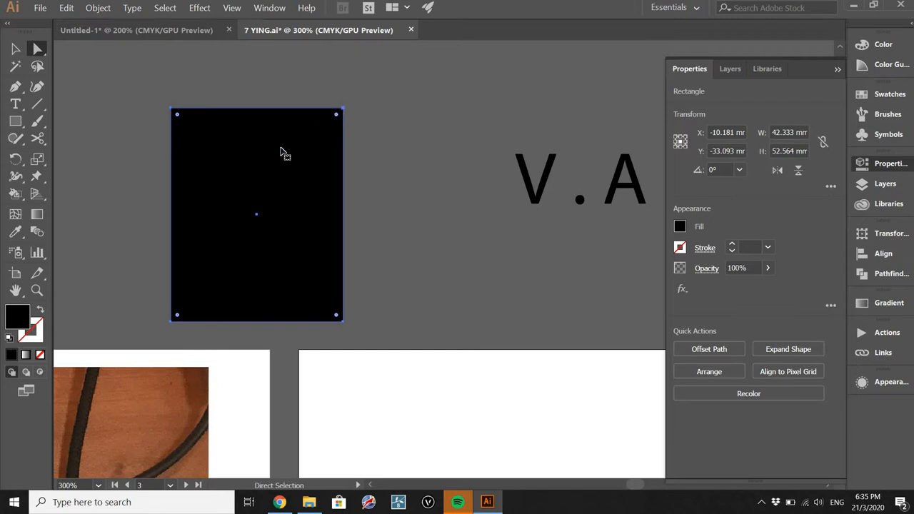
# Reshape the black rectangle into an uneven quadrilateral by moving its upper-right corner point about 11 mm right and 3 mm down
pyautogui.press('v')
pyautogui.press('a')
pyautogui.click(338, 116)
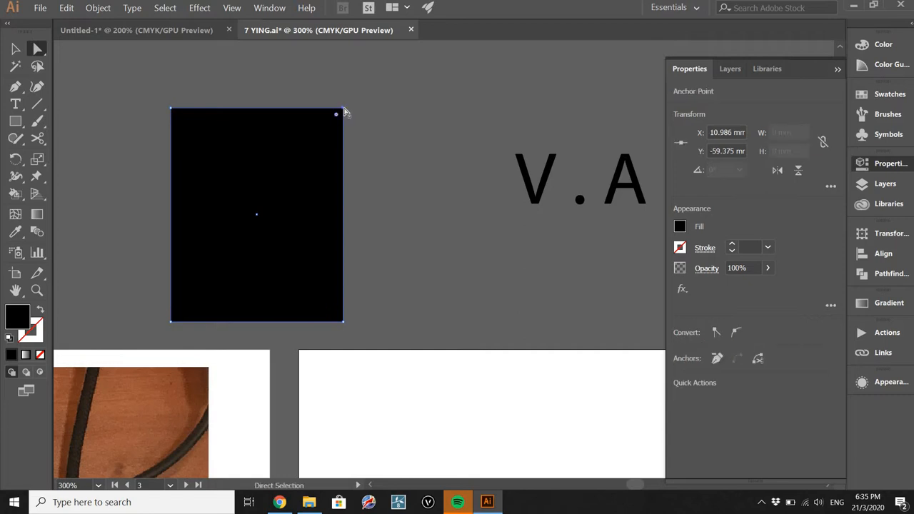
pyautogui.moveTo(343, 108); pyautogui.dragTo(386, 121)
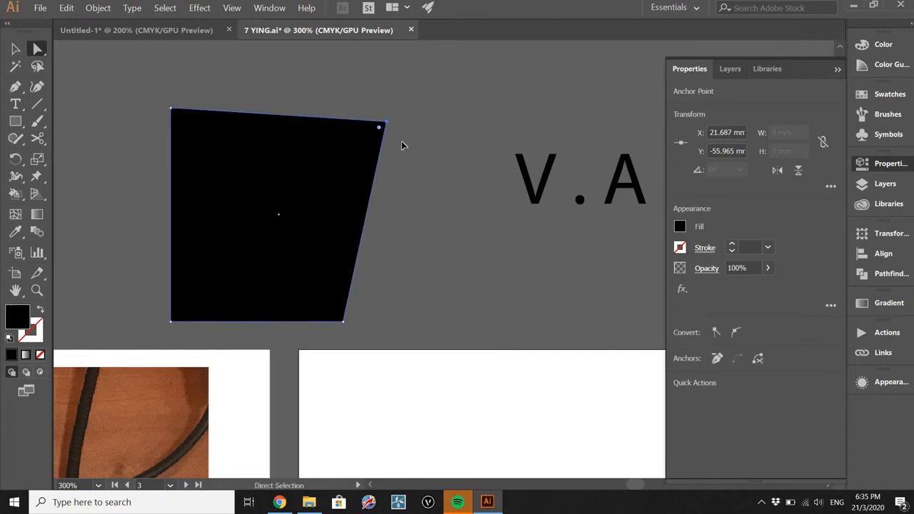
pyautogui.press('v')
pyautogui.hotkey('ctrl', 'shift', 'a')
pyautogui.hotkey('ctrl', '-')
pyautogui.hotkey('ctrl', '-')
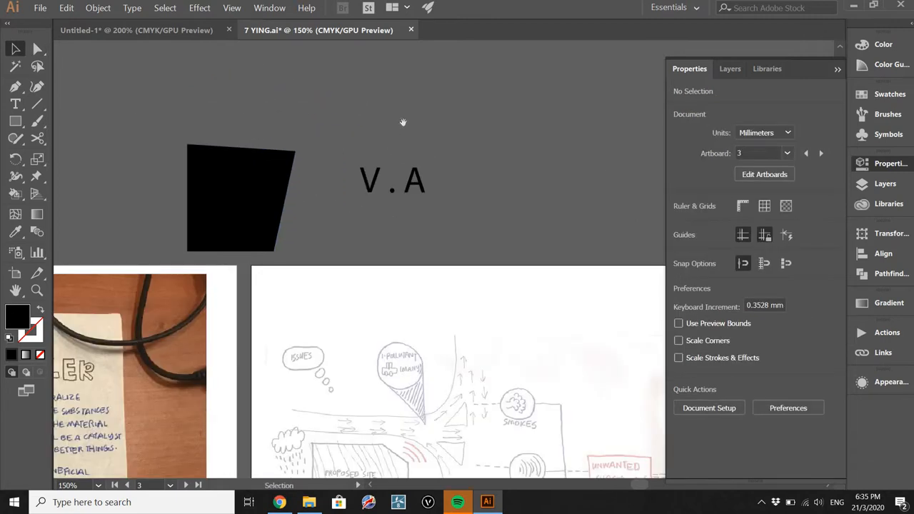
# Draw a black rectangle about 33 × 20 mm above and to the left of the uneven quadrilateral
pyautogui.scroll(-1, 403, 122)
pyautogui.hscroll(-1, 403, 122)
pyautogui.scroll(2, 388, 143)
pyautogui.scroll(-1, 308, 131)
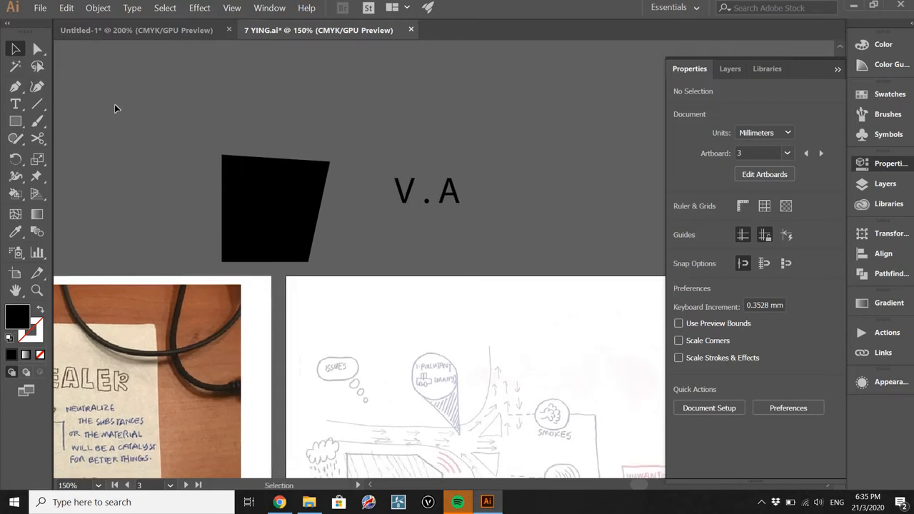
pyautogui.click(22, 126)
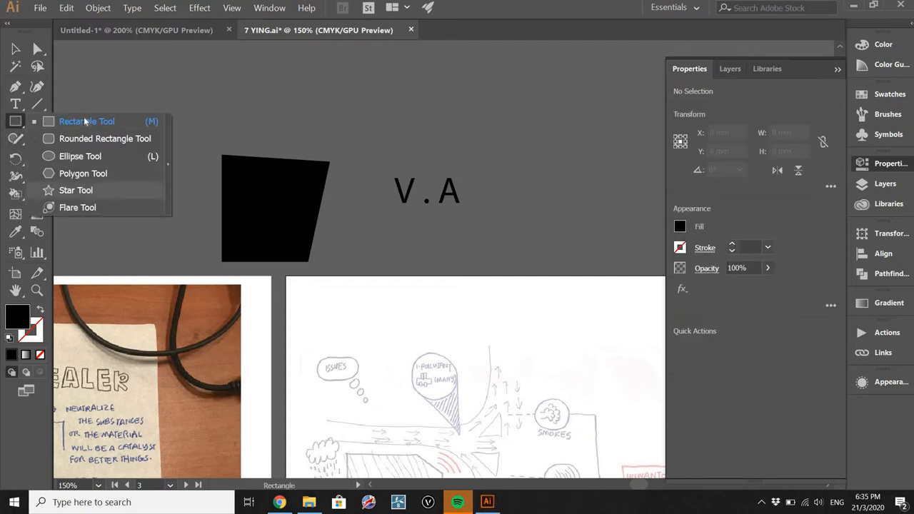
pyautogui.click(84, 118)
pyautogui.moveTo(134, 86)
pyautogui.mouseDown()
pyautogui.moveTo(221, 175)
pyautogui.moveTo(235, 96)
pyautogui.moveTo(272, 93)
pyautogui.moveTo(218, 95)
pyautogui.moveTo(224, 119)
pyautogui.moveTo(192, 111)
pyautogui.moveTo(221, 179)
pyautogui.moveTo(171, 108)
pyautogui.moveTo(182, 120)
pyautogui.moveTo(239, 119)
pyautogui.moveTo(187, 127)
pyautogui.moveTo(202, 127)
pyautogui.mouseUp()
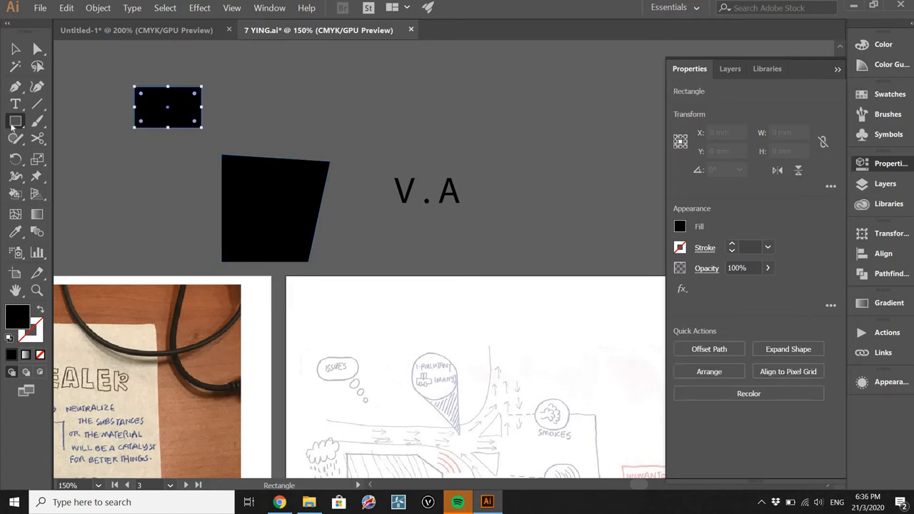
# Draw a rounded rectangle about 31 × 26 mm beside the rectangle and a circle about 38 mm in diameter beside it
pyautogui.moveTo(15, 121); pyautogui.dragTo(100, 140)
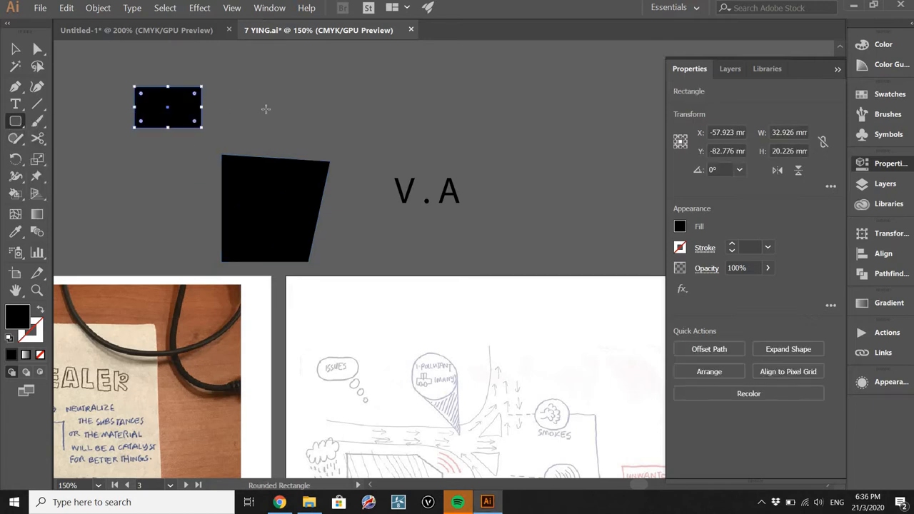
pyautogui.moveTo(290, 128); pyautogui.dragTo(290, 128)
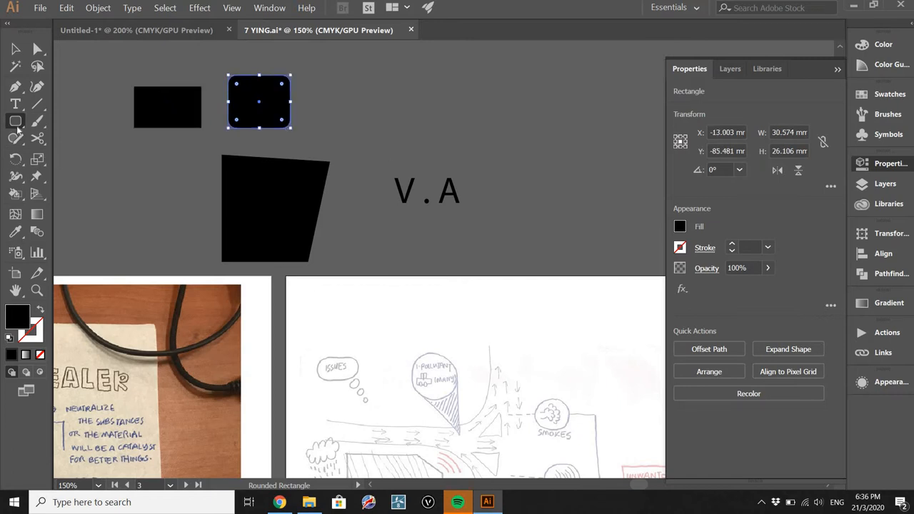
pyautogui.moveTo(20, 125); pyautogui.dragTo(92, 161)
pyautogui.moveTo(326, 72); pyautogui.dragTo(404, 149)
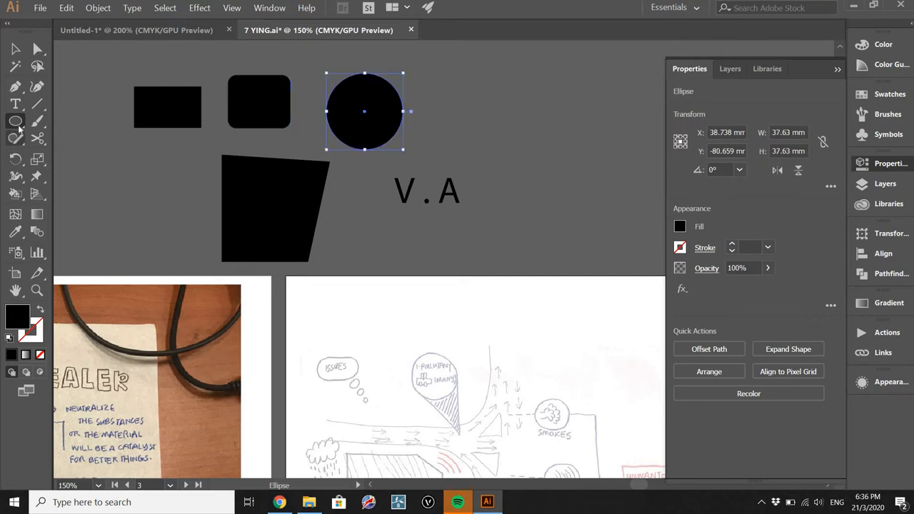
# Draw a nine-sided polygon about 58 mm wide with a flat base, to the right of the circle
pyautogui.moveTo(15, 121); pyautogui.dragTo(82, 173)
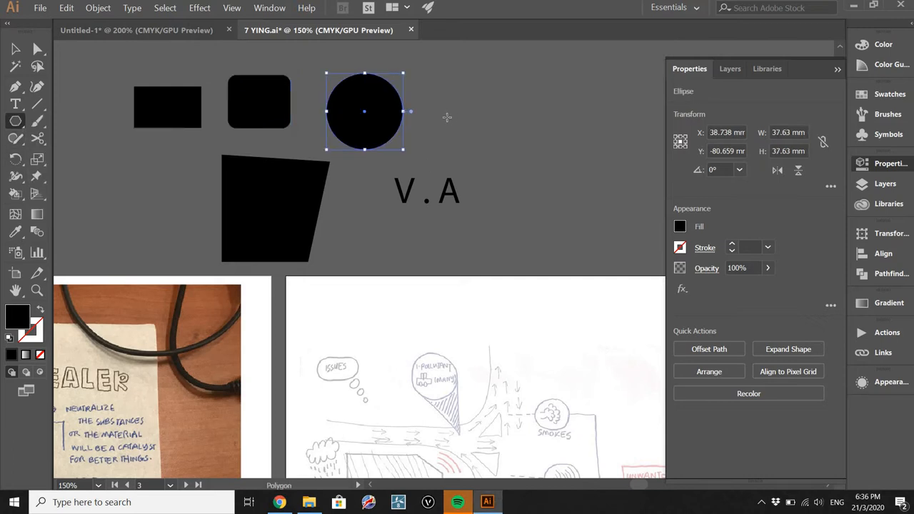
pyautogui.moveTo(450, 97); pyautogui.dragTo(462, 123)
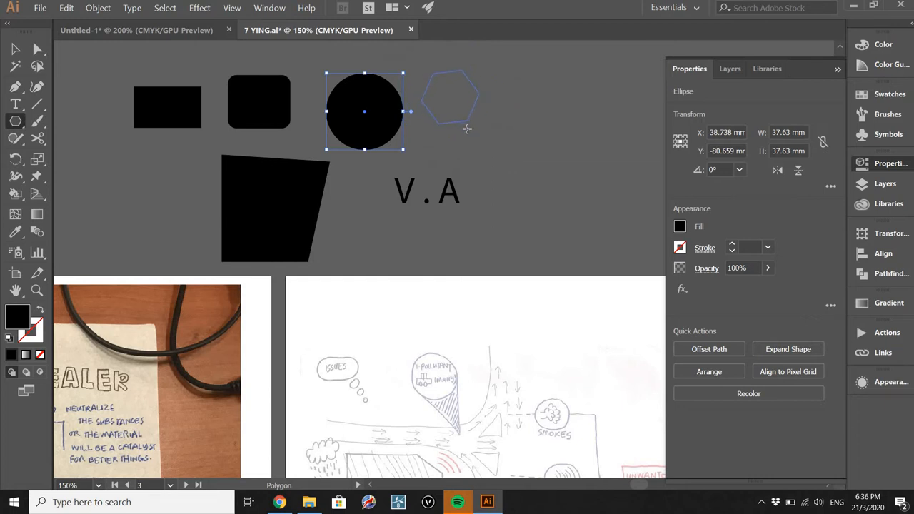
pyautogui.moveTo(467, 129); pyautogui.dragTo(467, 125)
pyautogui.moveTo(473, 124); pyautogui.dragTo(468, 121)
pyautogui.moveTo(472, 121); pyautogui.dragTo(472, 92)
pyautogui.moveTo(474, 104)
pyautogui.mouseDown()
pyautogui.moveTo(541, 185)
pyautogui.moveTo(487, 114)
pyautogui.mouseUp()
pyautogui.press('Down')
pyautogui.press('Down')
pyautogui.press('Down')
pyautogui.press('Down')
pyautogui.press('Down')
pyautogui.moveTo(483, 125)
pyautogui.mouseDown()
pyautogui.moveTo(475, 168)
pyautogui.moveTo(473, 107)
pyautogui.moveTo(488, 108)
pyautogui.moveTo(489, 126)
pyautogui.mouseUp()
pyautogui.press('Up')
pyautogui.moveTo(530, 176); pyautogui.dragTo(500, 138)
pyautogui.press('Up')
pyautogui.press('Up')
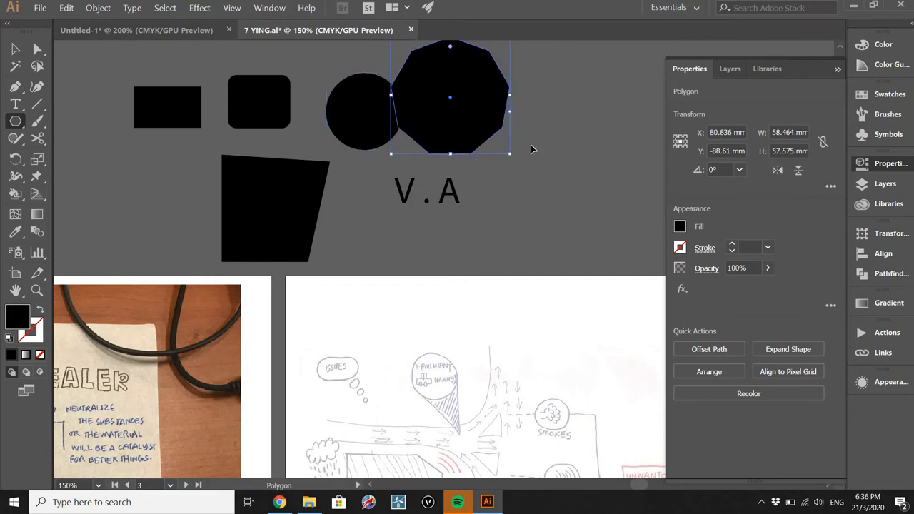
pyautogui.press('v')
pyautogui.click(483, 188)
# Move the nine-sided polygon right and slightly down so it stands clear of the circle
pyautogui.scroll(2, 459, 137)
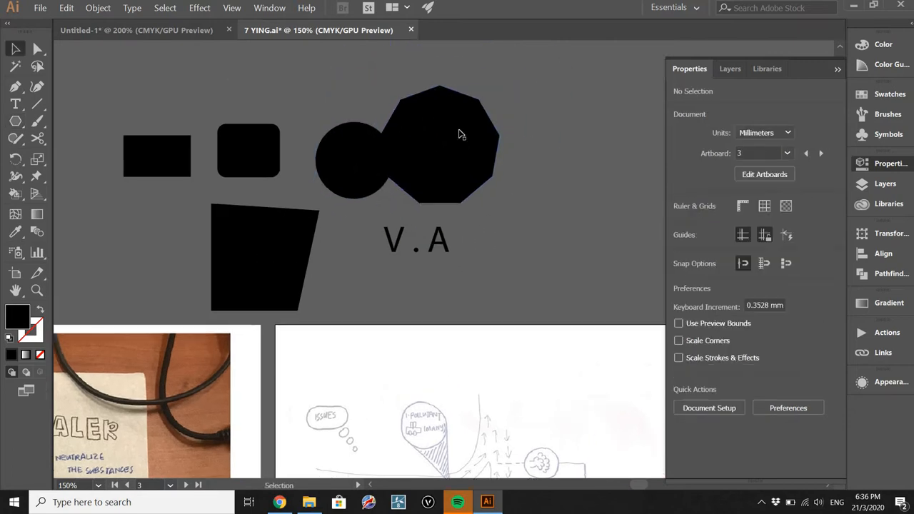
pyautogui.moveTo(490, 144); pyautogui.dragTo(541, 168)
pyautogui.click(532, 109)
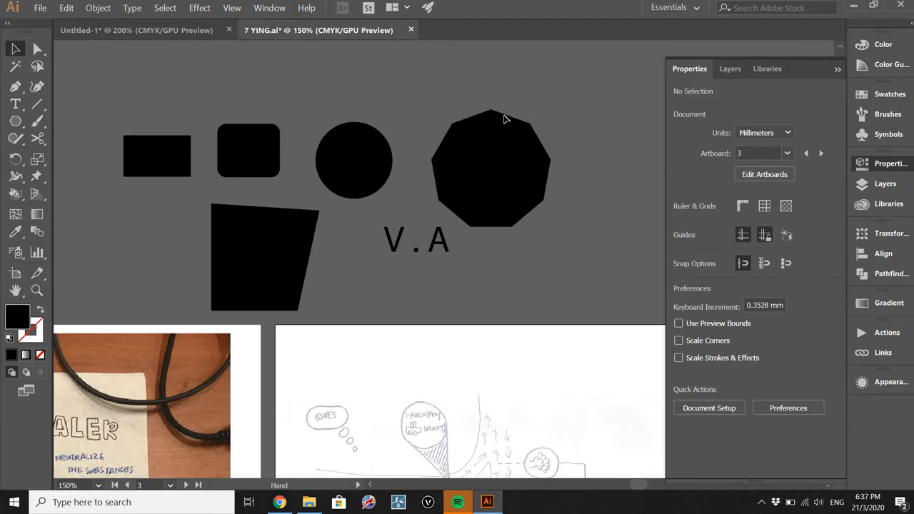
# Draw a straight line segment about 49 mm wide, rising at about 17°, above the circle
pyautogui.moveTo(506, 116); pyautogui.dragTo(448, 103)
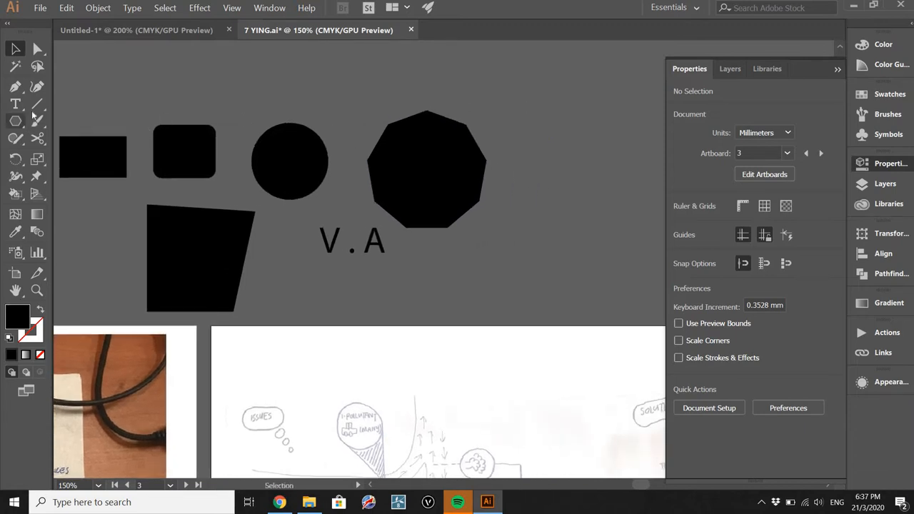
pyautogui.moveTo(37, 104); pyautogui.dragTo(117, 105)
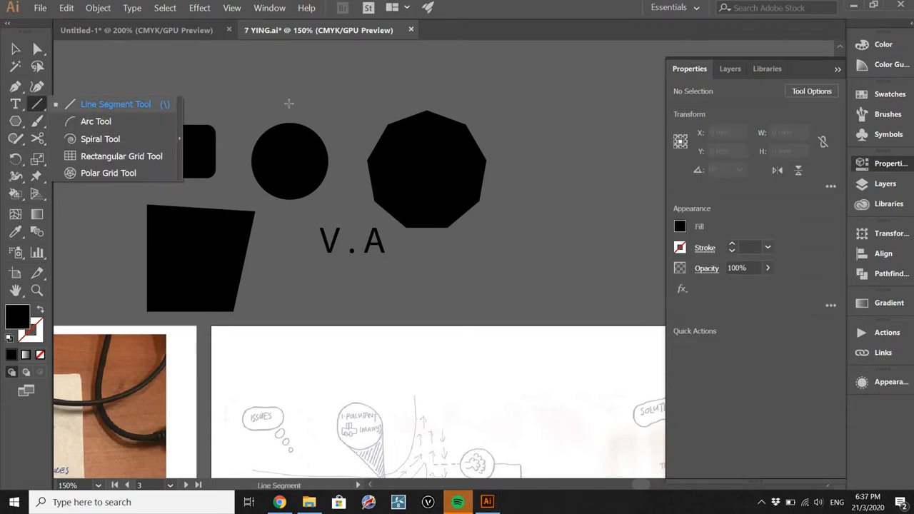
pyautogui.moveTo(288, 104); pyautogui.dragTo(389, 73)
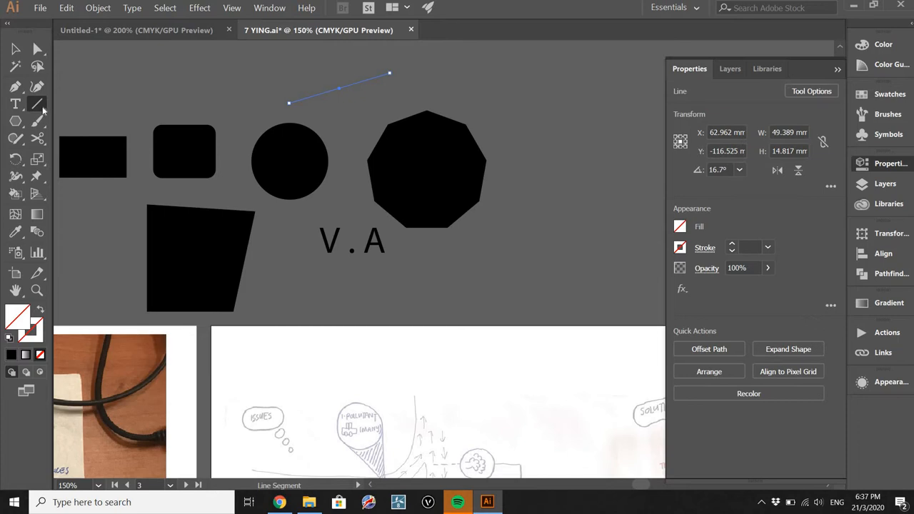
# Try a shallow arc about 68 mm wide between the circle and the nine-sided polygon, and undo it
pyautogui.moveTo(42, 109); pyautogui.dragTo(96, 120)
pyautogui.moveTo(327, 116); pyautogui.dragTo(465, 95)
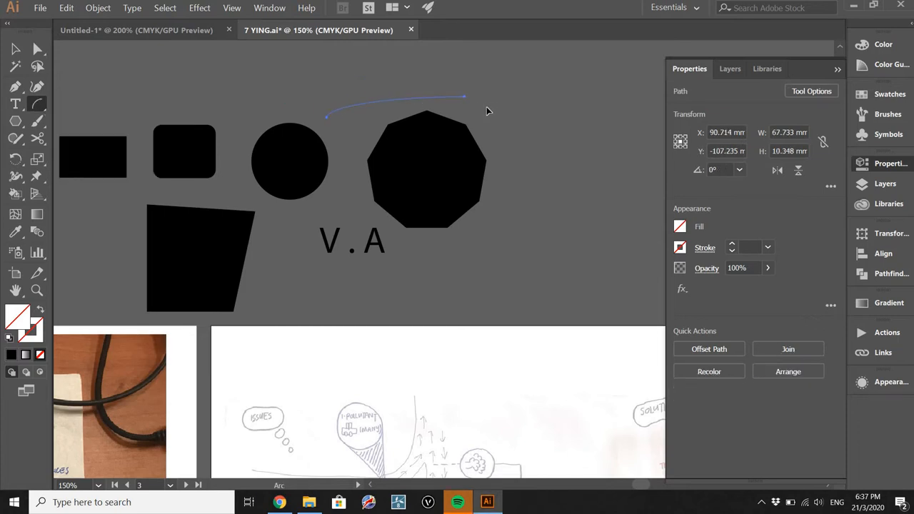
pyautogui.hotkey('ctrl', 'z')
pyautogui.press('v')
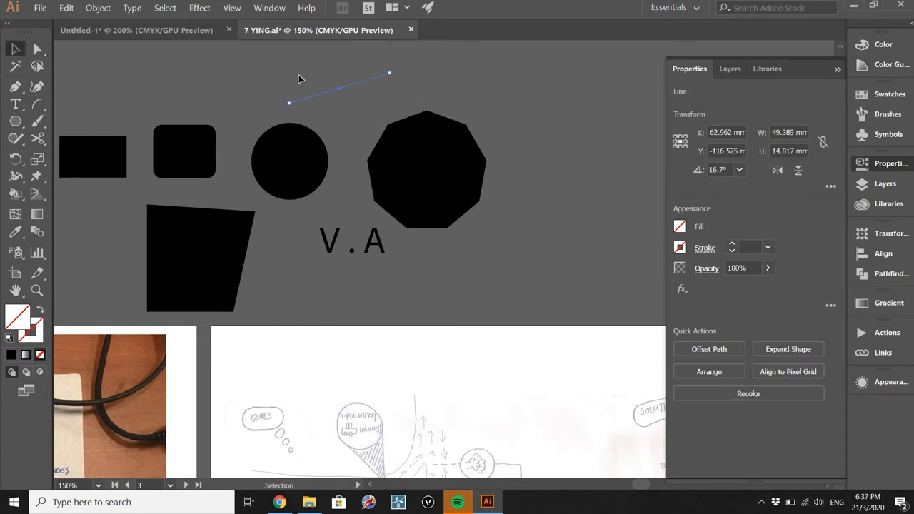
pyautogui.click(354, 111)
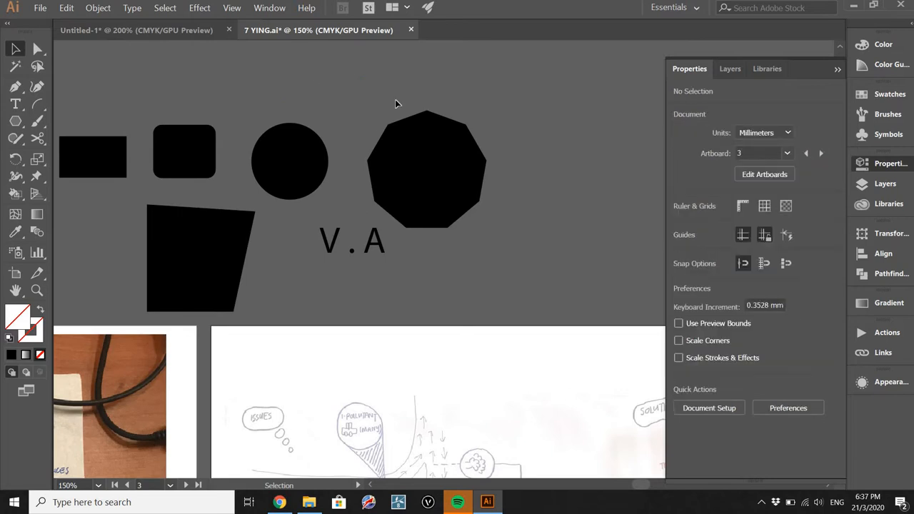
pyautogui.click(315, 142)
pyautogui.click(365, 123)
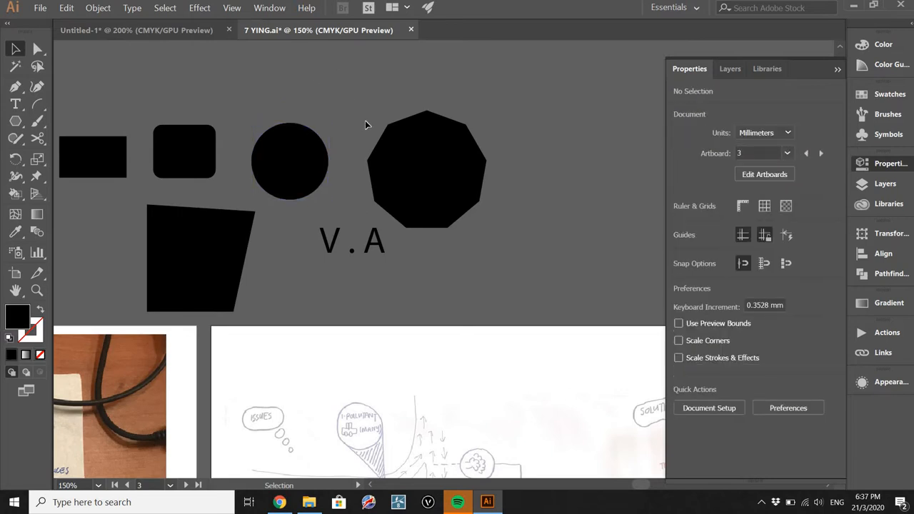
# Extend the "V.A" text to read "V.A.P." by appending ".P." at its end
pyautogui.click(377, 244)
pyautogui.press('t')
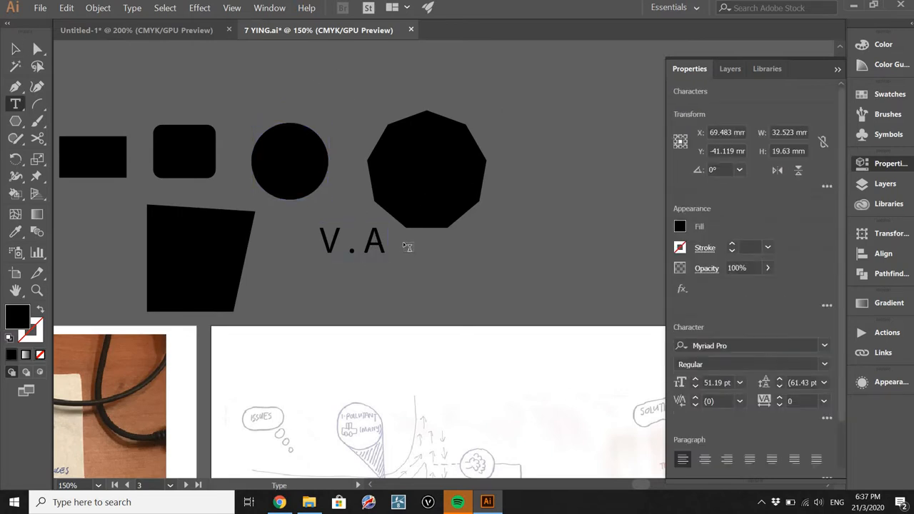
pyautogui.click(402, 242)
pyautogui.write('.P.')
pyautogui.press('Escape')
pyautogui.click(550, 153)
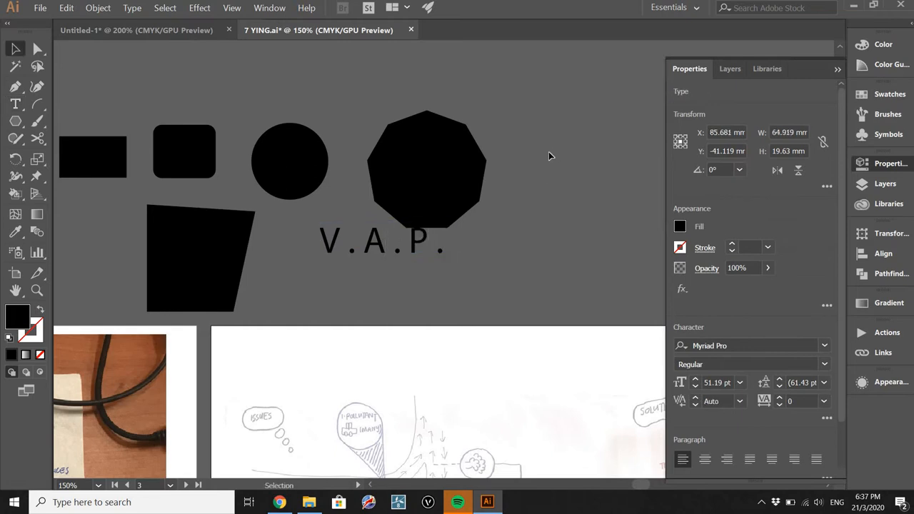
# Draw a closed five-point shape with straight edges and a pointed bottom right of the nine-sided polygon, using the Pen tool
pyautogui.click(16, 86)
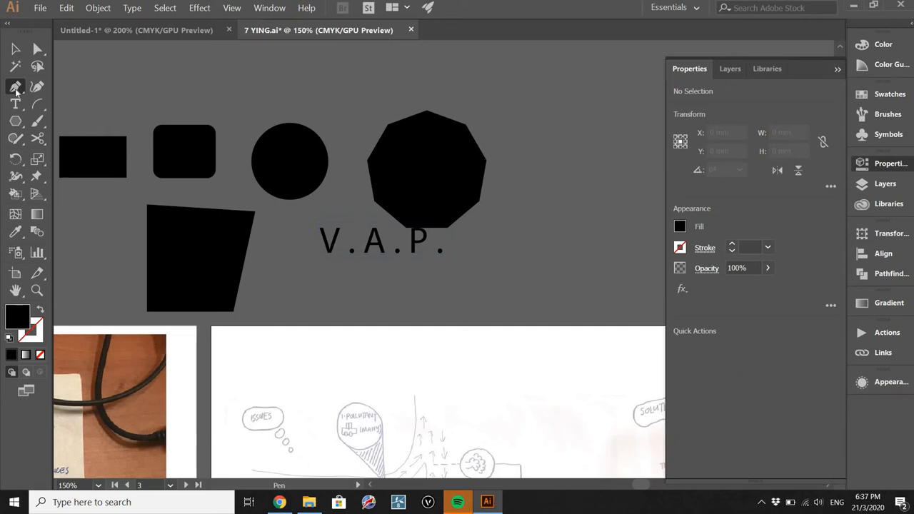
pyautogui.scroll(-2, 286, 184)
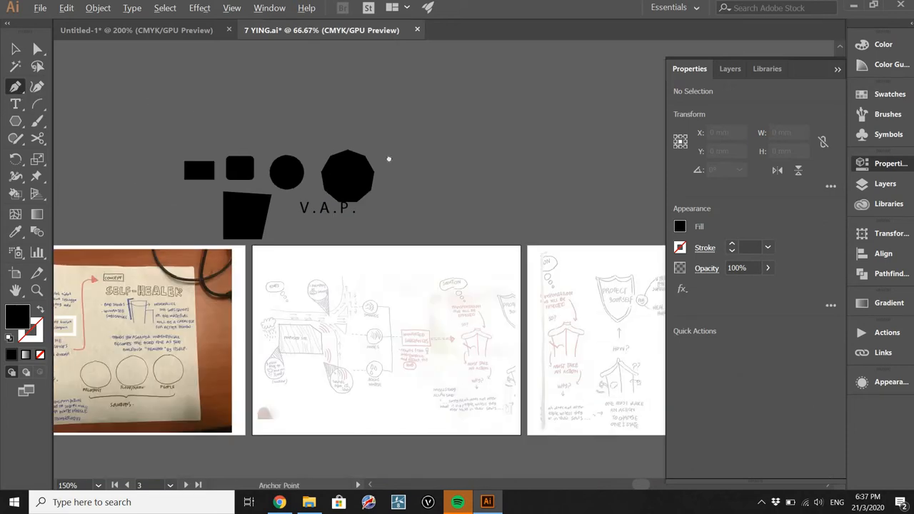
pyautogui.moveTo(495, 188); pyautogui.dragTo(479, 242)
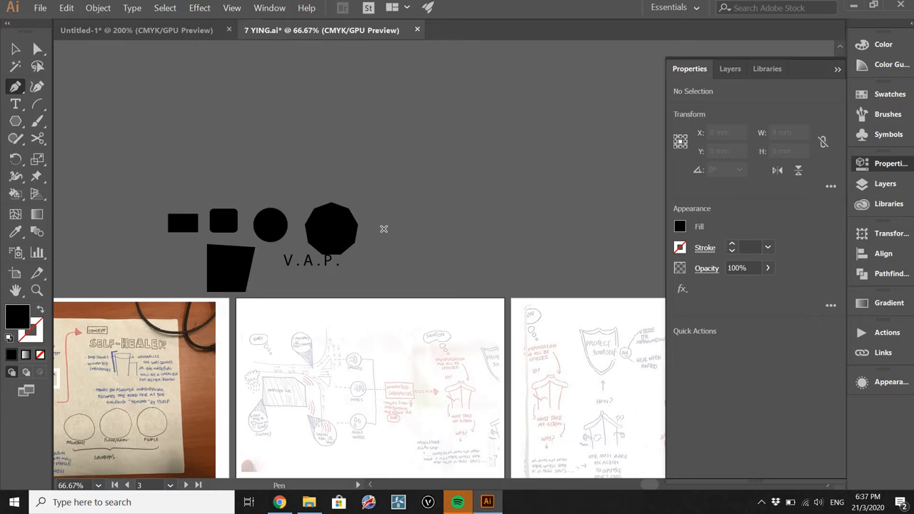
pyautogui.click(374, 206)
pyautogui.click(379, 167)
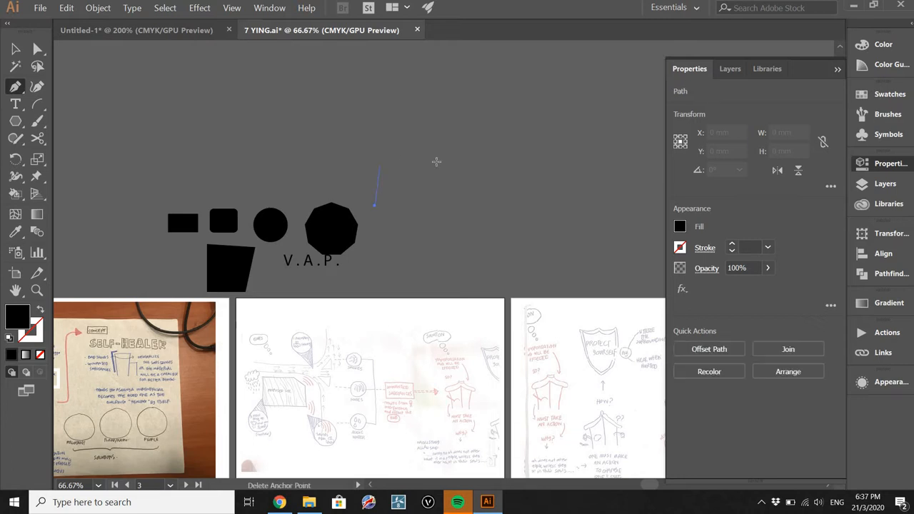
pyautogui.click(440, 212)
pyautogui.click(420, 261)
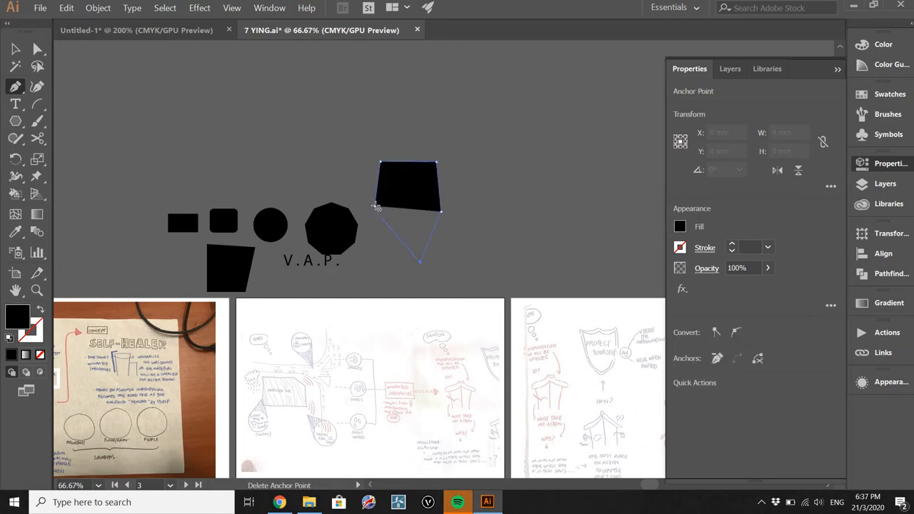
pyautogui.press('Escape')
pyautogui.press('v')
pyautogui.click(460, 184)
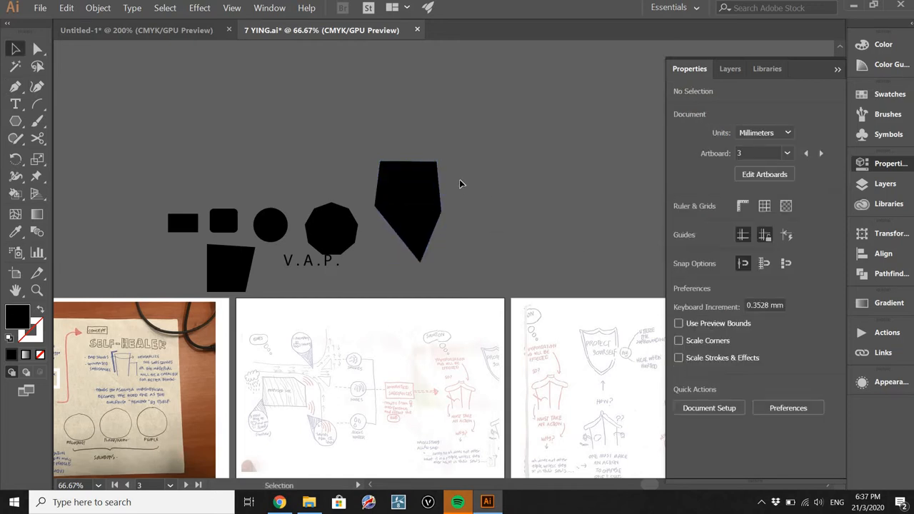
# Draw an open S-shaped curved path with the Pen tool, rising to the right of the five-point shape
pyautogui.press('p')
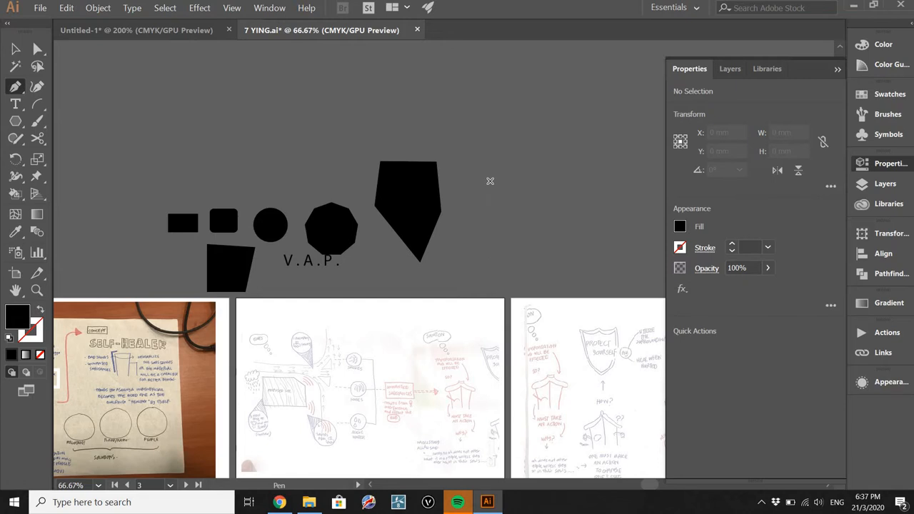
pyautogui.click(479, 196)
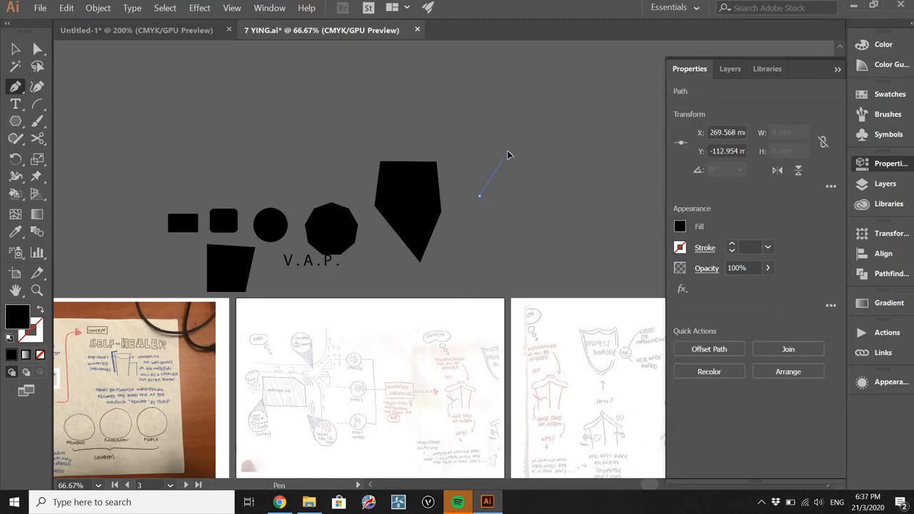
pyautogui.moveTo(512, 163); pyautogui.dragTo(573, 120)
pyautogui.moveTo(497, 104)
pyautogui.mouseDown()
pyautogui.moveTo(479, 106)
pyautogui.moveTo(485, 114)
pyautogui.mouseUp()
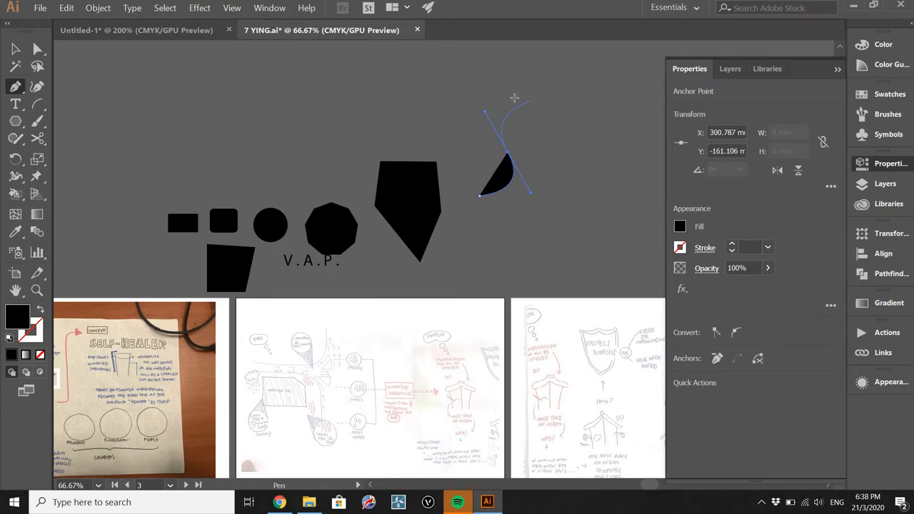
pyautogui.moveTo(514, 97)
pyautogui.mouseDown()
pyautogui.moveTo(492, 101)
pyautogui.moveTo(532, 95)
pyautogui.mouseUp()
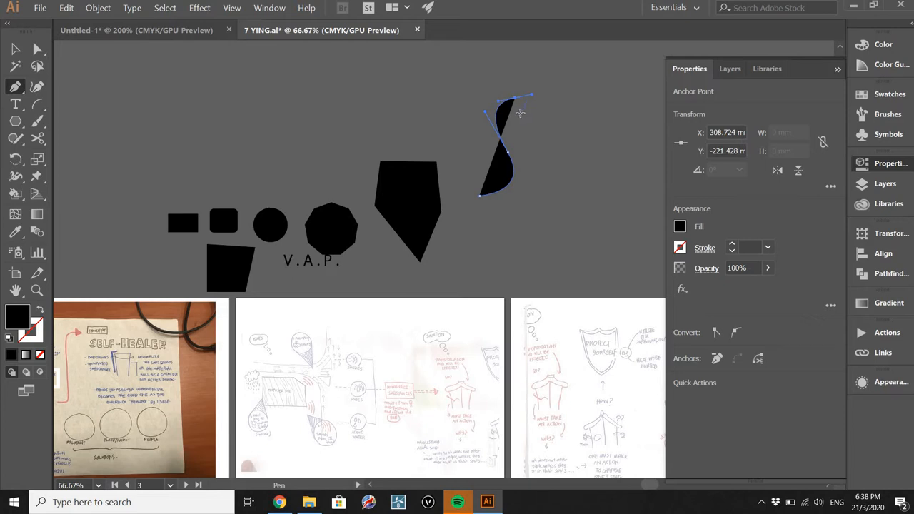
pyautogui.press('v')
pyautogui.click(528, 127)
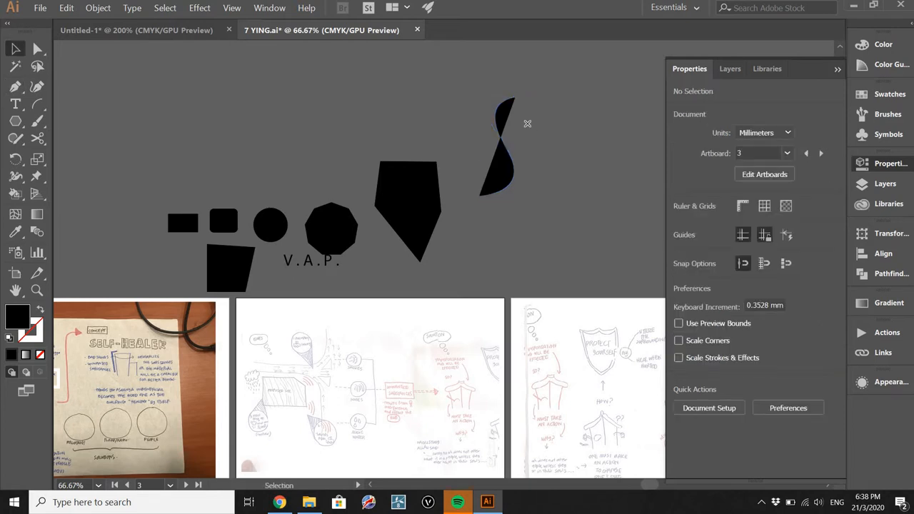
pyautogui.press('p')
pyautogui.click(513, 98)
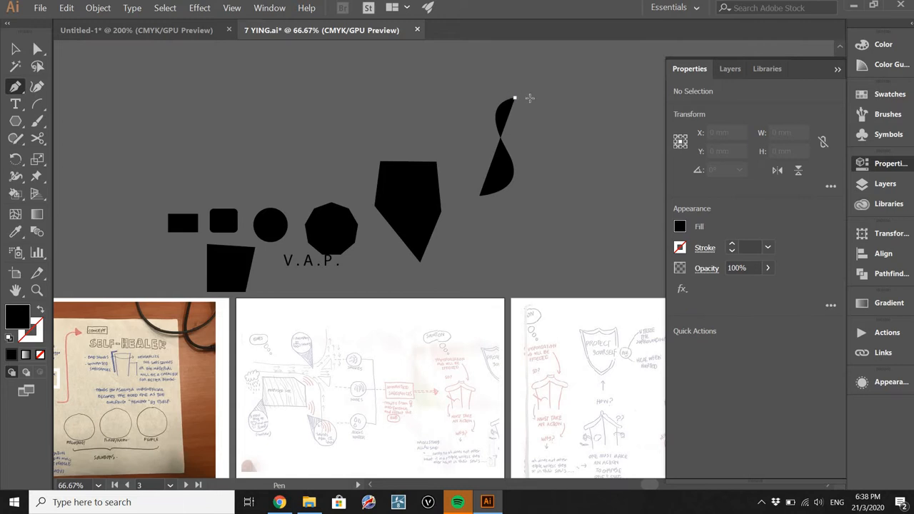
pyautogui.click(558, 99)
pyautogui.hotkey('ctrl', 'z')
pyautogui.hotkey('ctrl', 'z')
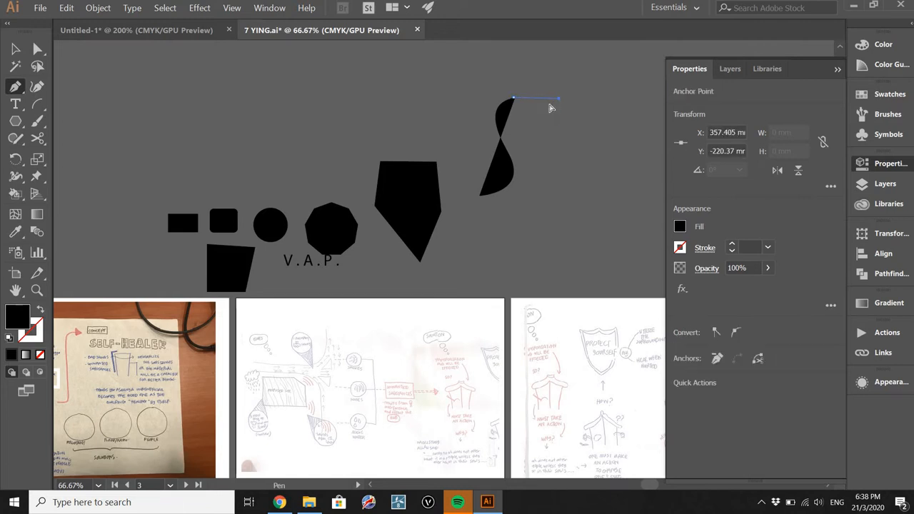
# Continue the S-shaped path from its upper end with straight segments down the right side and a rounded lower-left end, closing it at its start
pyautogui.scroll(2, 509, 103)
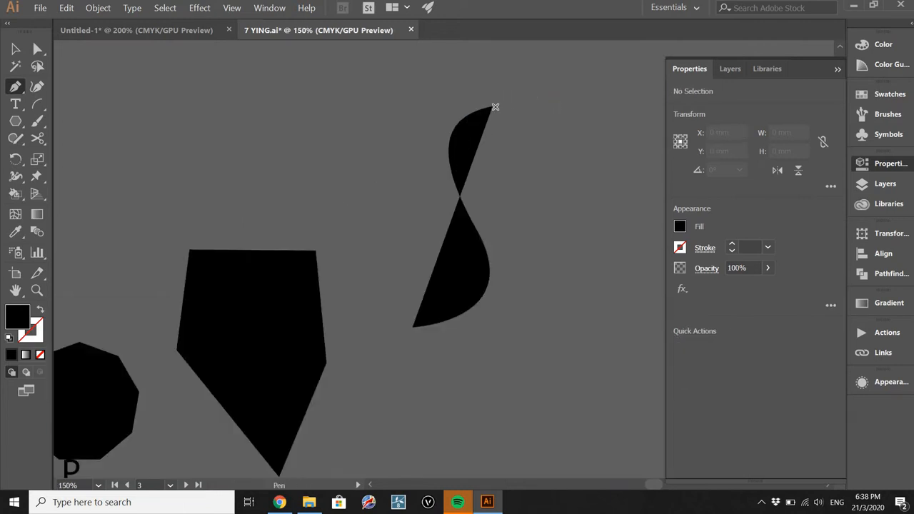
pyautogui.click(492, 108)
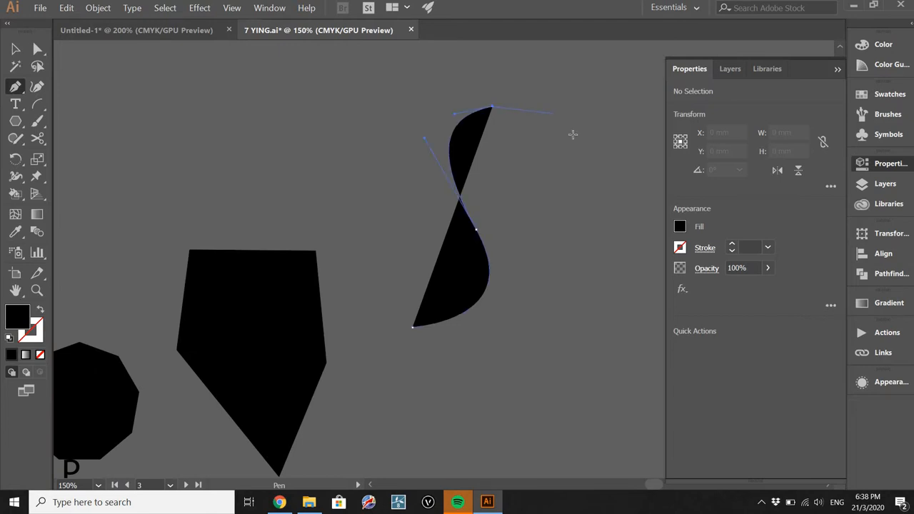
pyautogui.click(566, 114)
pyautogui.moveTo(590, 194); pyautogui.dragTo(576, 271)
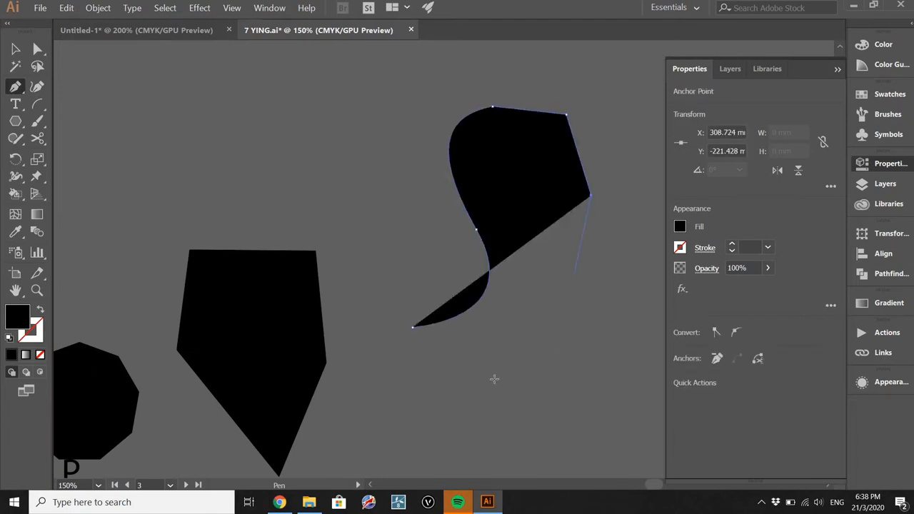
pyautogui.click(432, 397)
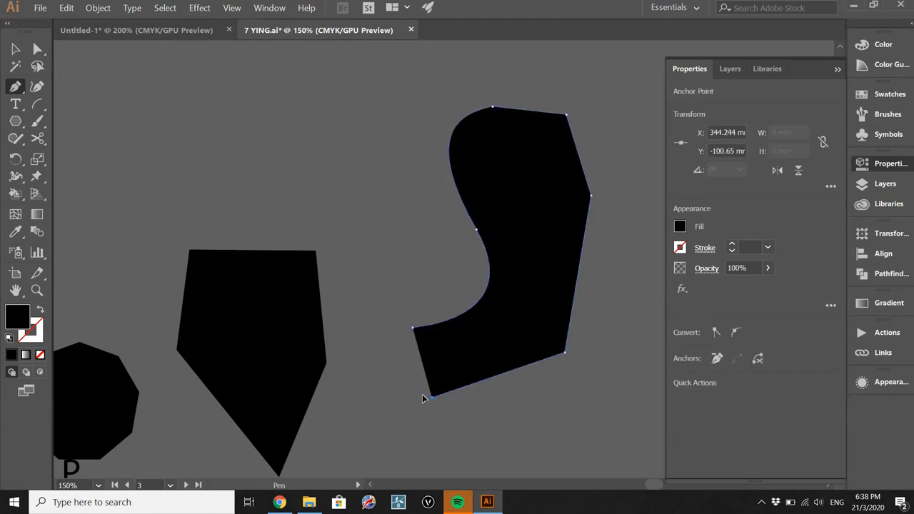
pyautogui.moveTo(399, 370); pyautogui.dragTo(406, 312)
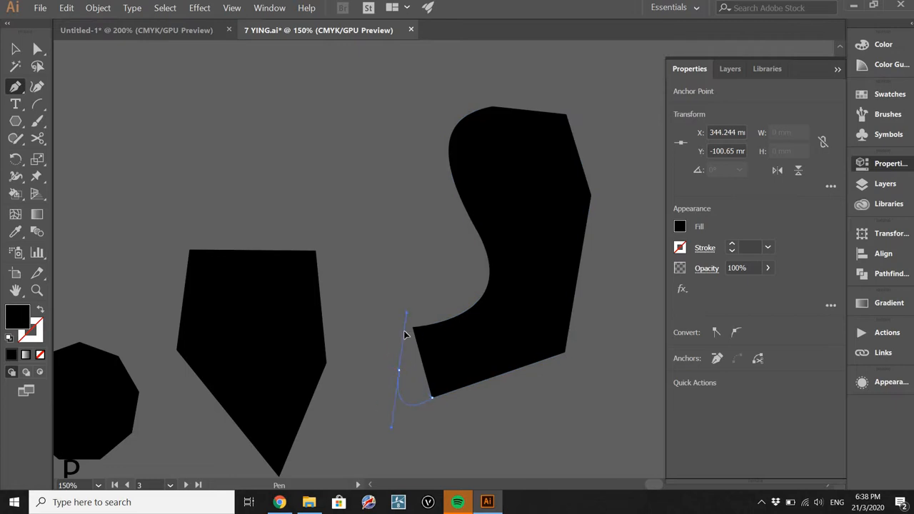
pyautogui.click(406, 331)
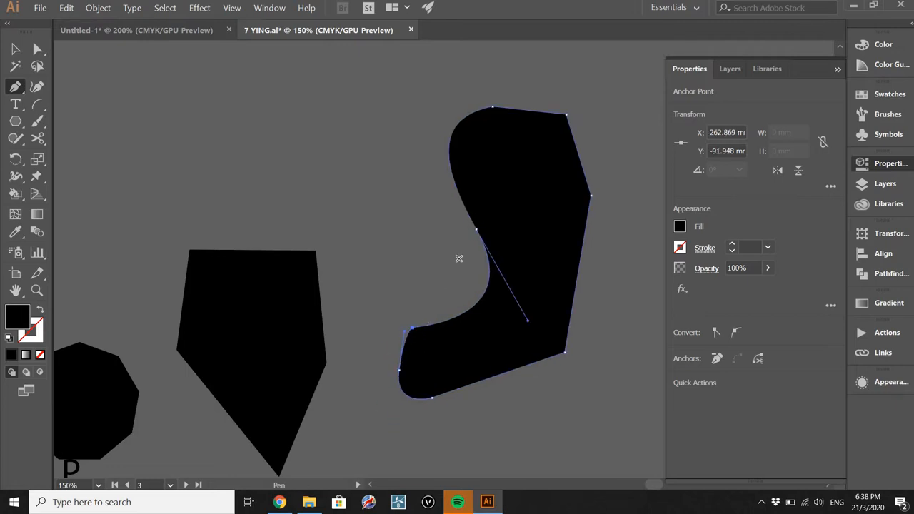
# Shorten and steepen the direction handles of the anchor midway along the closed shape's inner left curve, using Direct Selection
pyautogui.press('v')
pyautogui.click(410, 188)
pyautogui.hscroll(3, 435, 188)
pyautogui.click(435, 188)
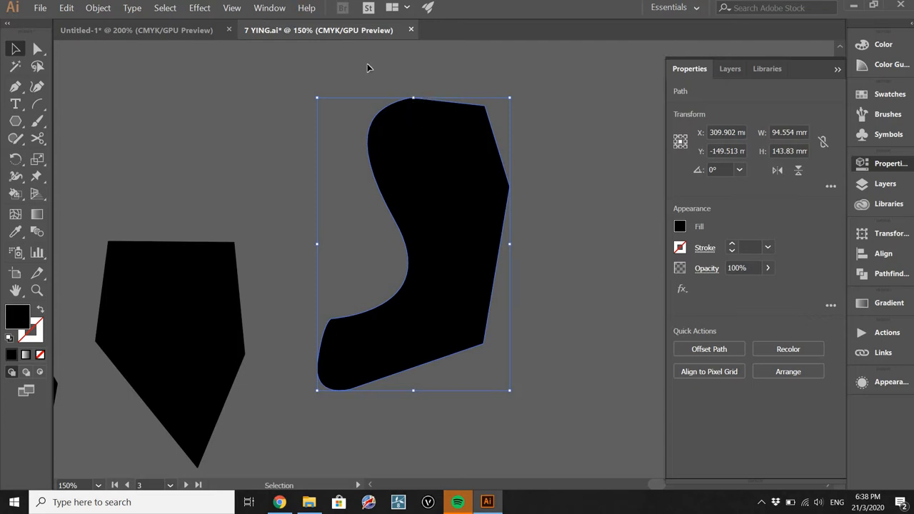
pyautogui.press('a')
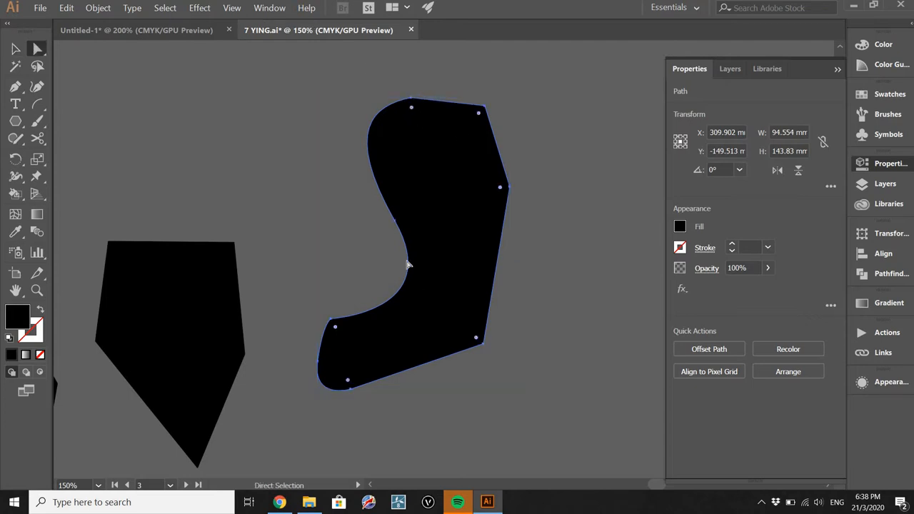
pyautogui.scroll(3, 389, 214)
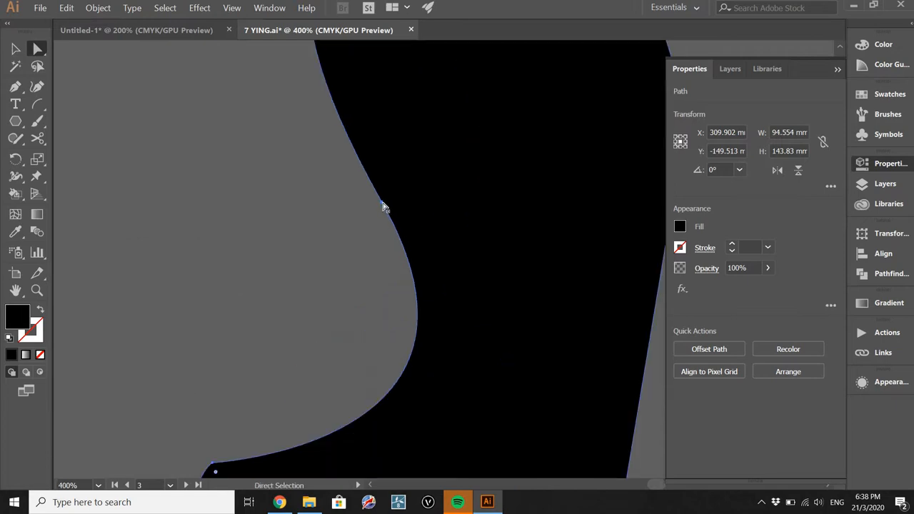
pyautogui.click(384, 204)
pyautogui.scroll(-1, 381, 262)
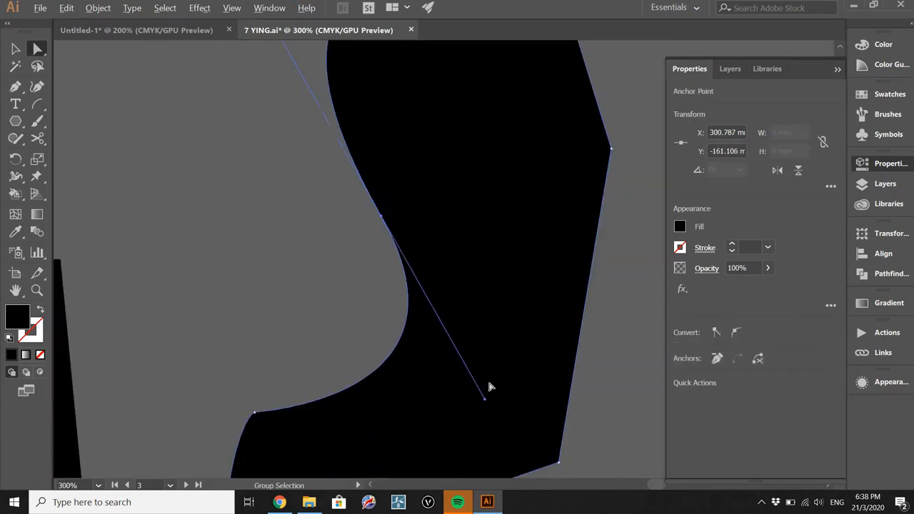
pyautogui.scroll(-1, 404, 328)
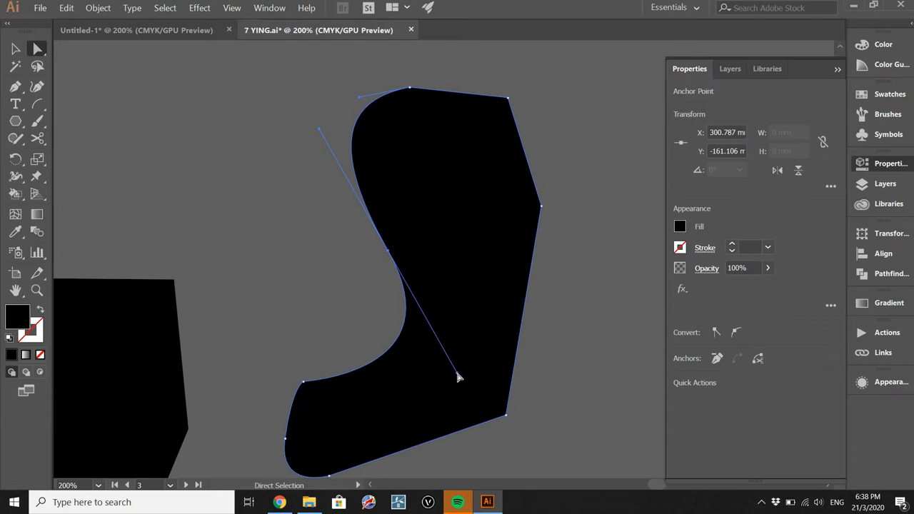
pyautogui.moveTo(458, 372); pyautogui.dragTo(400, 313)
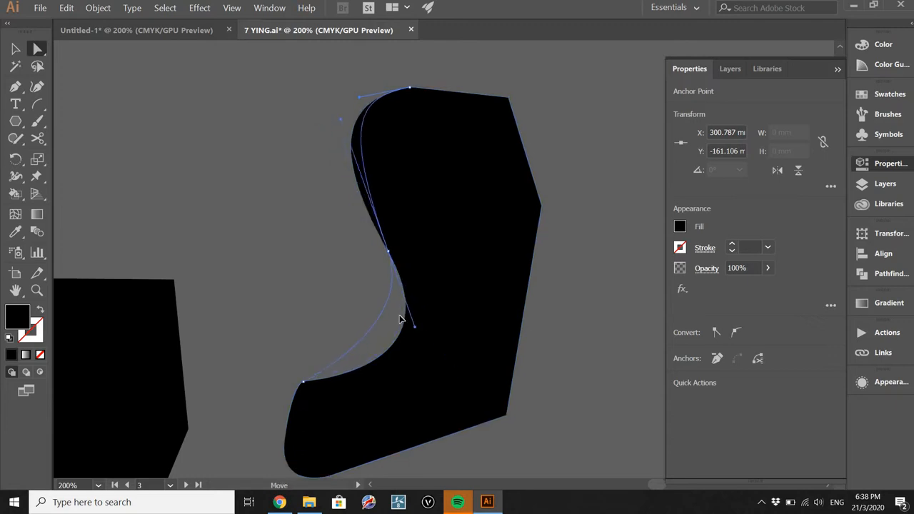
pyautogui.moveTo(401, 352); pyautogui.dragTo(403, 350)
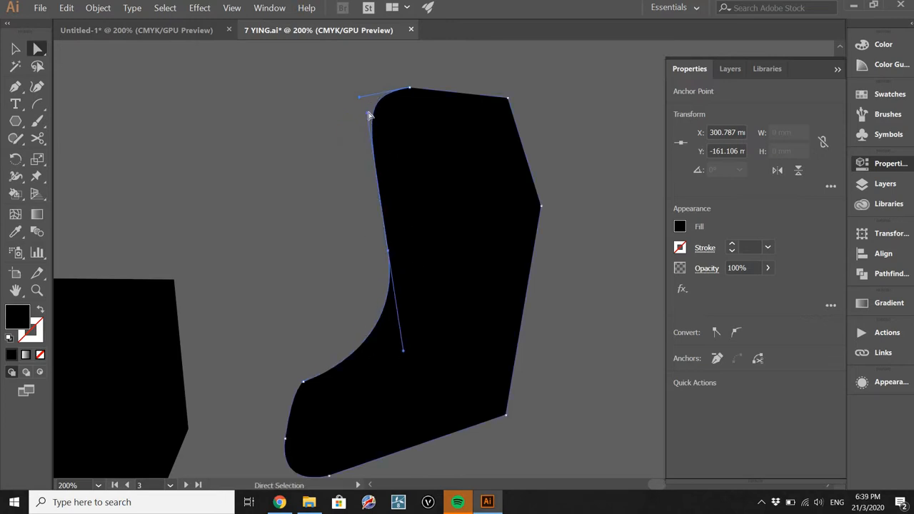
# Readjust both direction handles of the inner left anchor so the upper curve bulges outward and the lower curve bends inward more
pyautogui.click(364, 142)
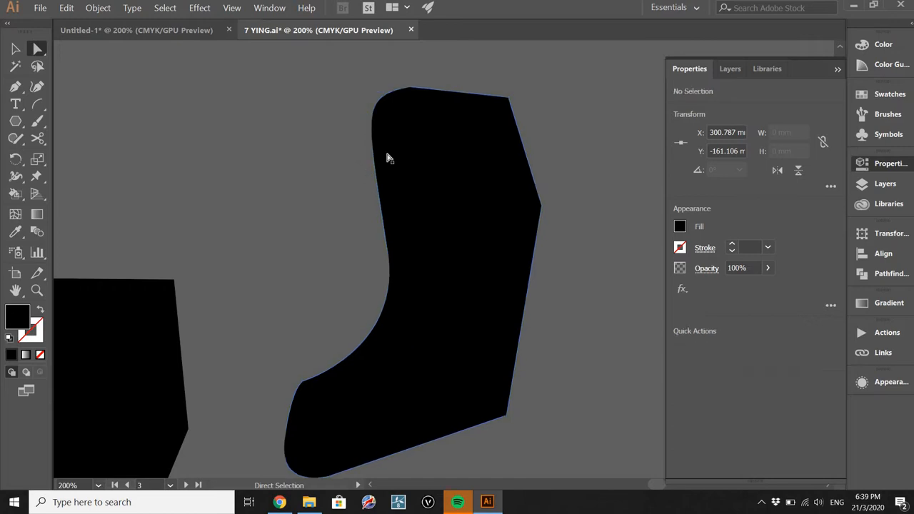
pyautogui.click(390, 243)
pyautogui.click(387, 248)
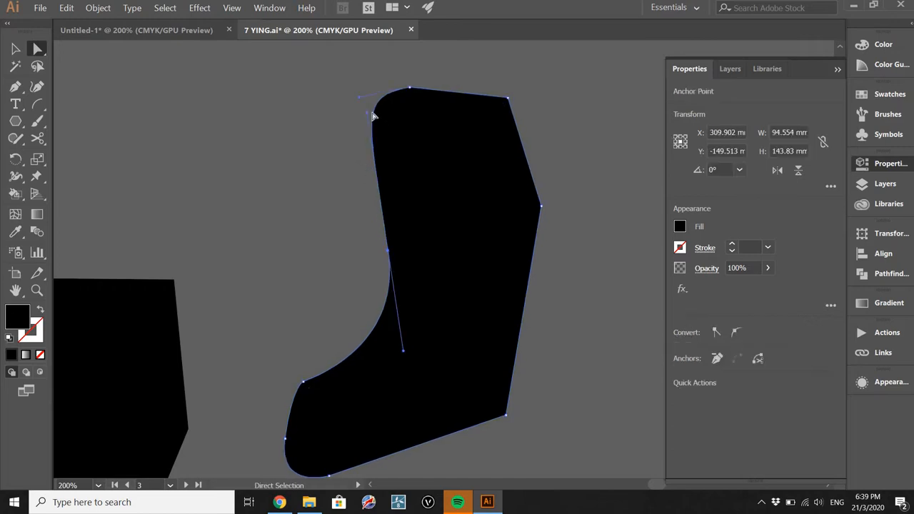
pyautogui.moveTo(367, 116); pyautogui.dragTo(367, 210)
pyautogui.moveTo(402, 350); pyautogui.dragTo(441, 336)
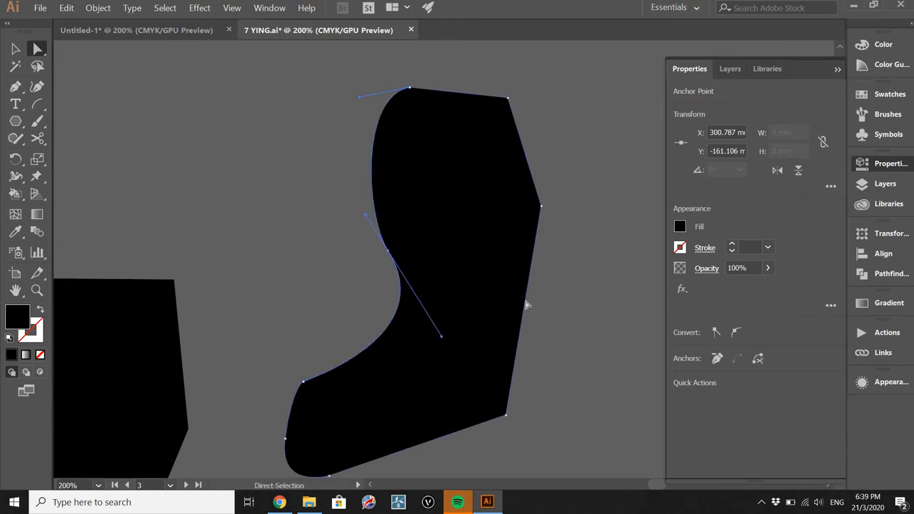
# Reshape the curved shape's lower-left end by swinging the direction handle of its leftmost anchor outward
pyautogui.click(541, 208)
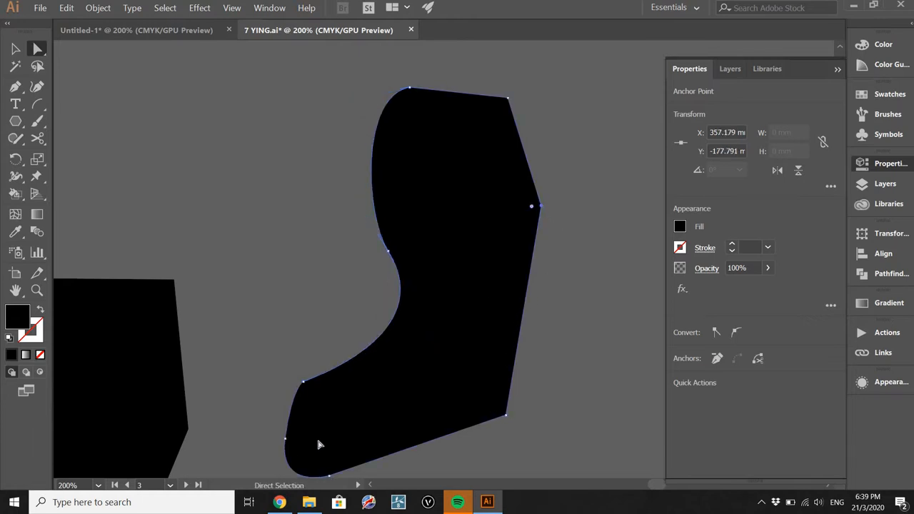
pyautogui.click(302, 383)
pyautogui.moveTo(259, 400); pyautogui.dragTo(259, 424)
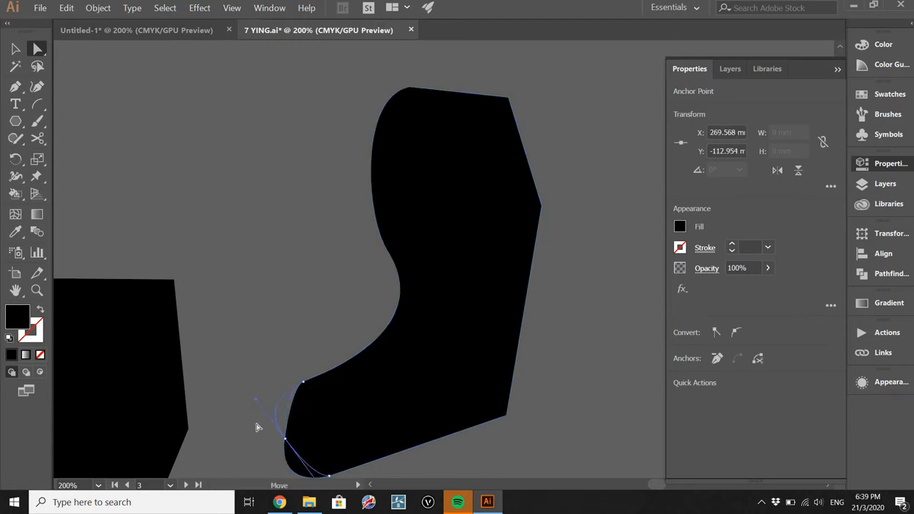
pyautogui.click(537, 376)
# Move the nine-sided polygon above the five-point shape and place a duplicate overlapping it on the upper right
pyautogui.hotkey('ctrl', '-')
pyautogui.hotkey('ctrl', '-')
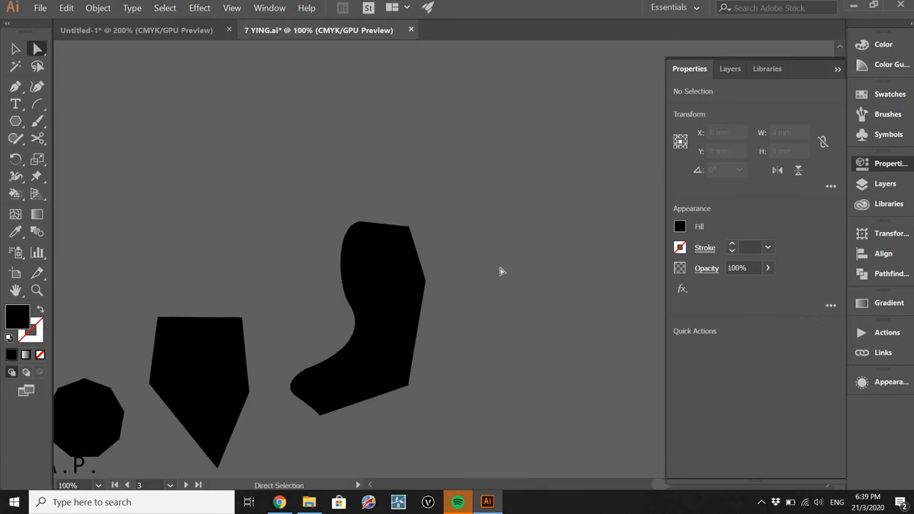
pyautogui.moveTo(385, 339); pyautogui.dragTo(408, 325)
pyautogui.scroll(-2, 464, 258)
pyautogui.moveTo(266, 327); pyautogui.dragTo(274, 313)
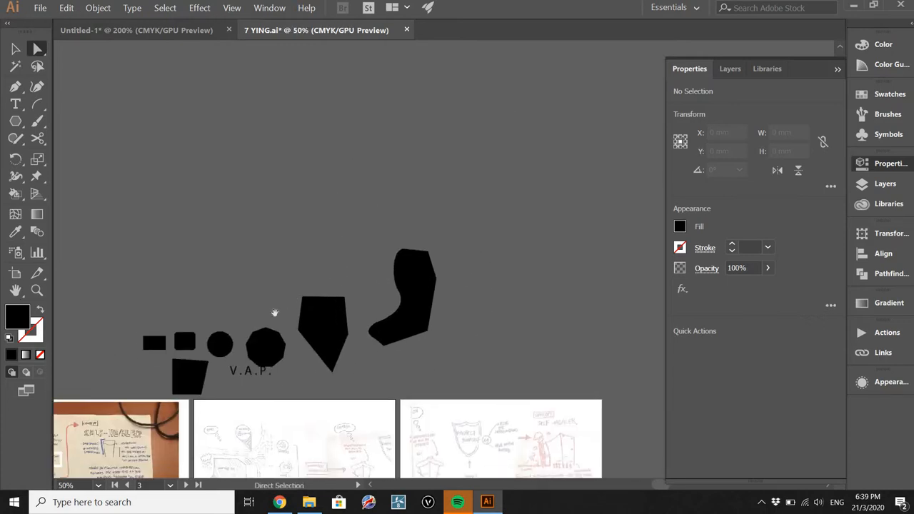
pyautogui.scroll(1, 275, 299)
pyautogui.moveTo(347, 240)
pyautogui.mouseDown()
pyautogui.moveTo(343, 258)
pyautogui.moveTo(337, 251)
pyautogui.moveTo(350, 248)
pyautogui.mouseUp()
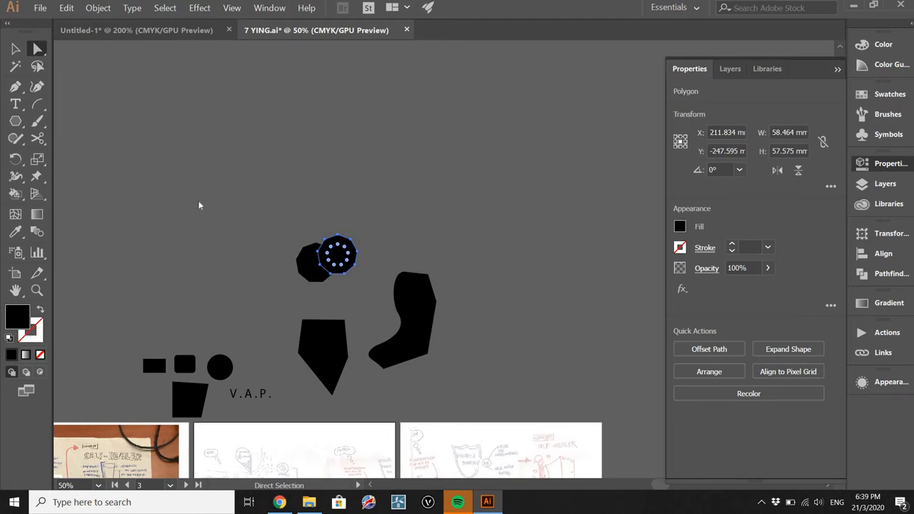
# Fill the duplicated nine-sided polygon with dark red and deselect it
pyautogui.click(184, 118)
pyautogui.click(355, 47)
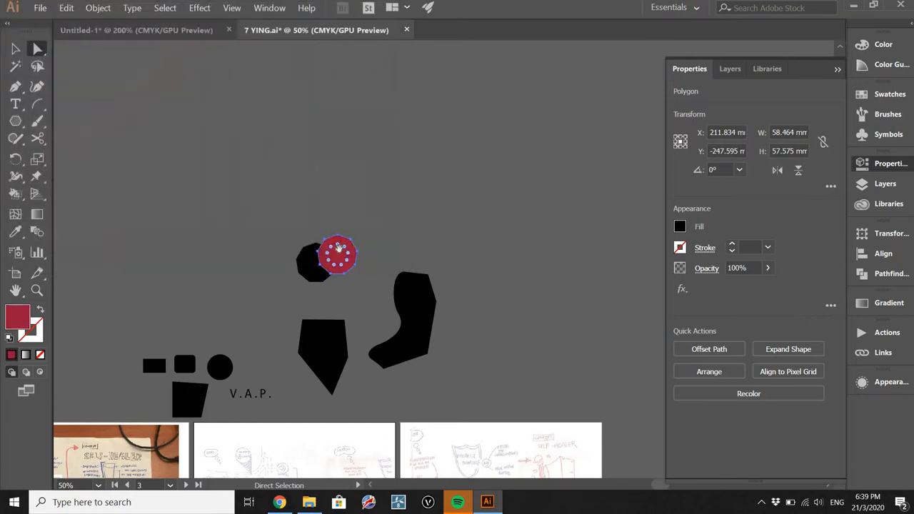
pyautogui.hotkey('ctrl', 'shift', 'a')
# Send the red nine-sided polygon to the back, behind the black one
pyautogui.scroll(1, 347, 261)
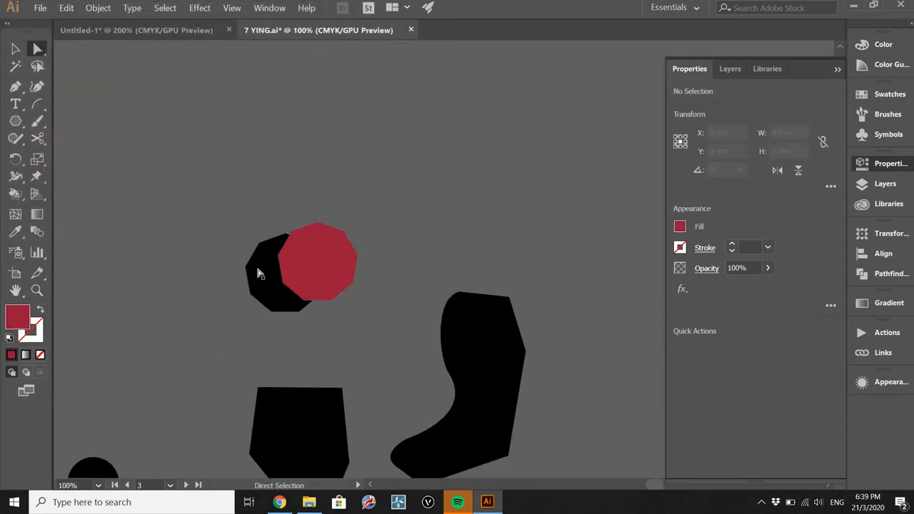
pyautogui.click(344, 259)
pyautogui.rightClick(344, 257)
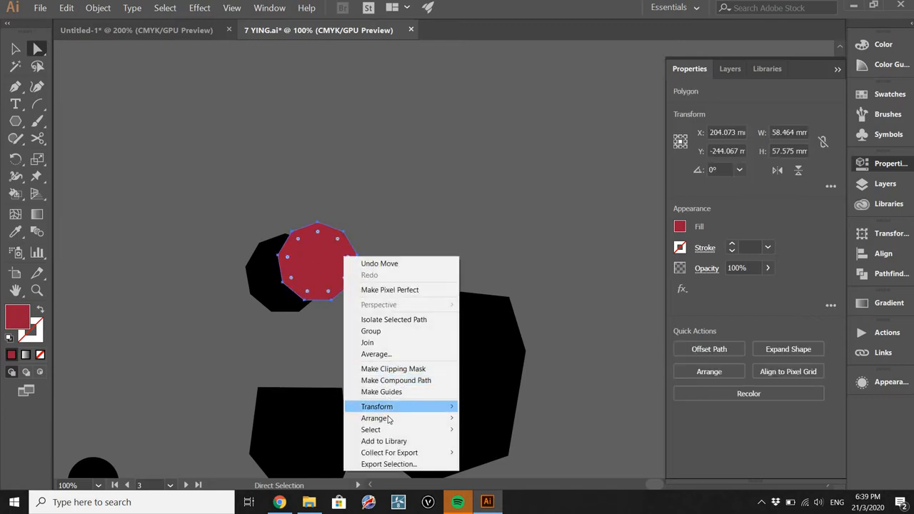
pyautogui.moveTo(436, 418)
pyautogui.click(489, 454)
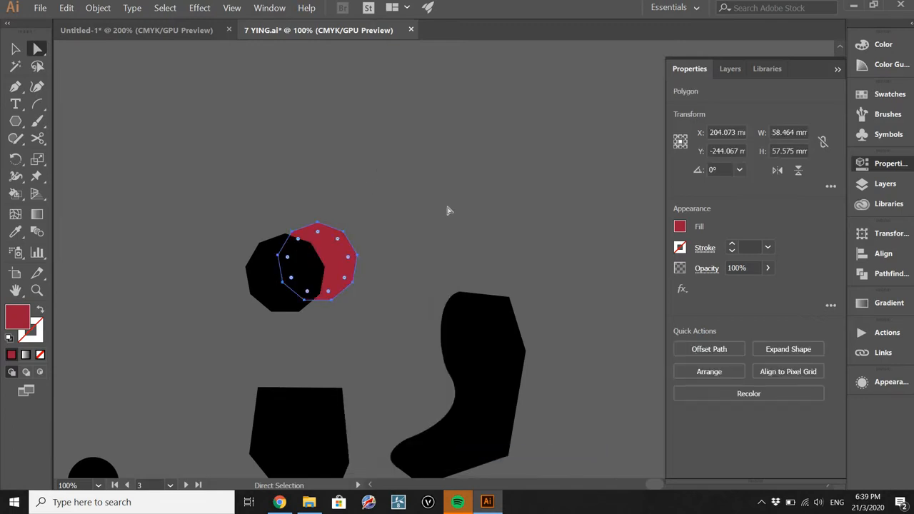
pyautogui.click(389, 240)
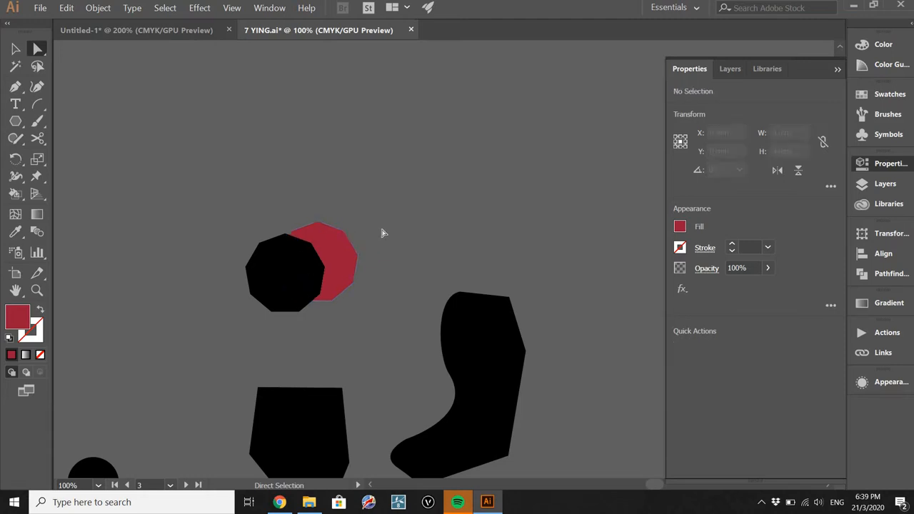
# Try a clipping mask on the overlapping black and red polygons, and undo it
pyautogui.click(284, 254)
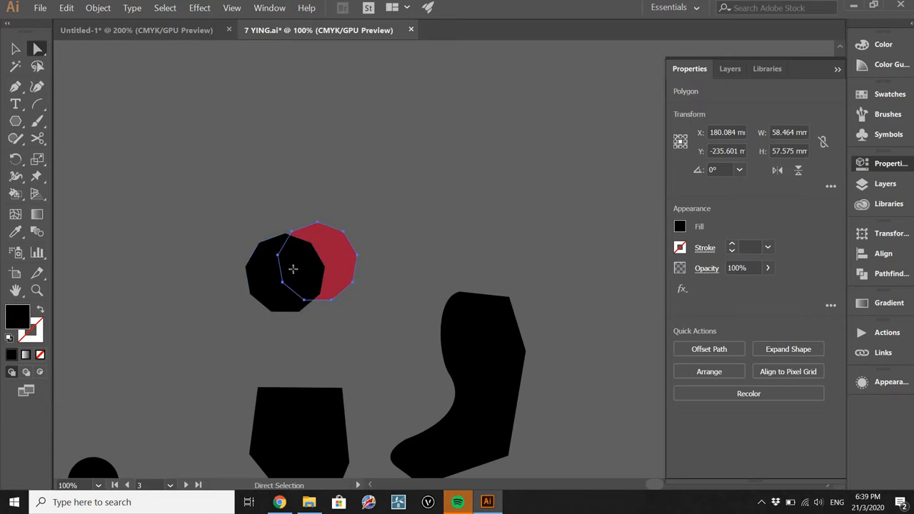
pyautogui.keyDown('ctrl'); pyautogui.click(295, 277); pyautogui.keyUp('ctrl')
pyautogui.keyDown('shift'); pyautogui.click(336, 262); pyautogui.keyUp('shift')
pyautogui.rightClick(338, 255)
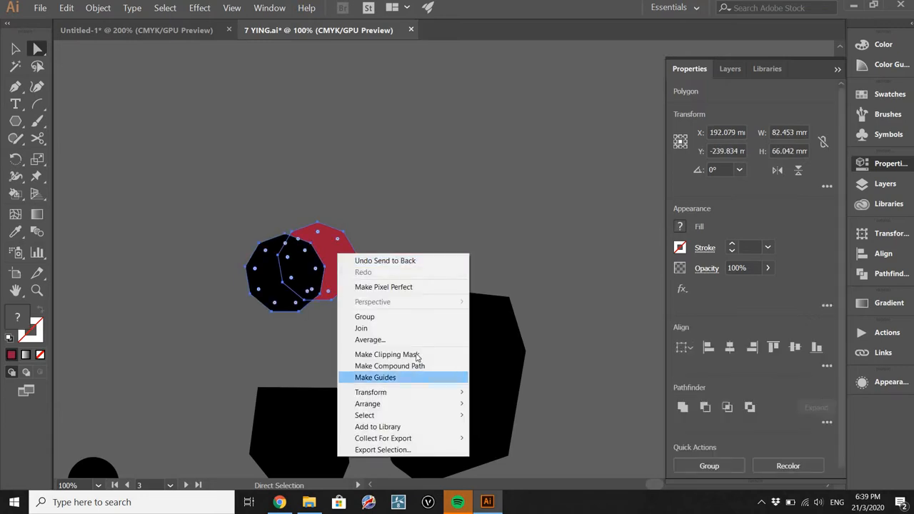
pyautogui.click(386, 354)
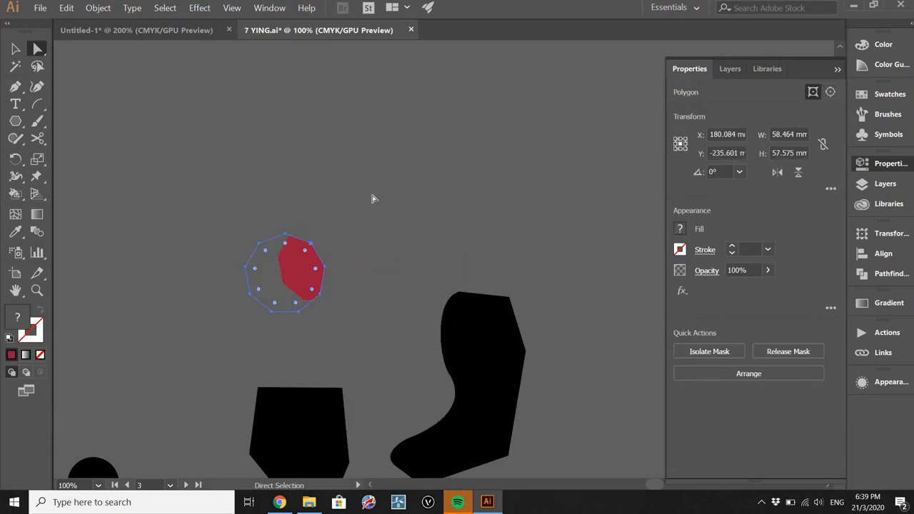
pyautogui.click(372, 198)
pyautogui.hotkey('ctrl', 'z')
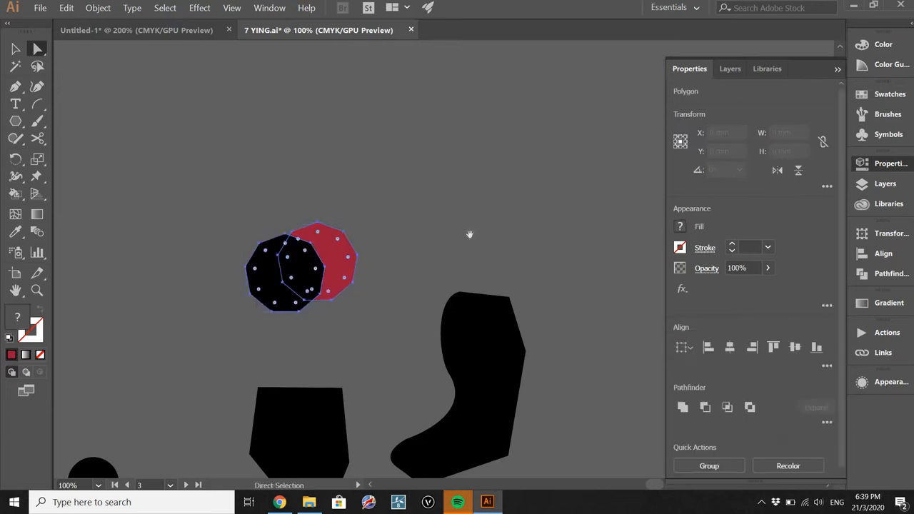
pyautogui.click(467, 202)
pyautogui.scroll(-3, 467, 202)
pyautogui.hscroll(2, 466, 202)
pyautogui.scroll(1, 414, 211)
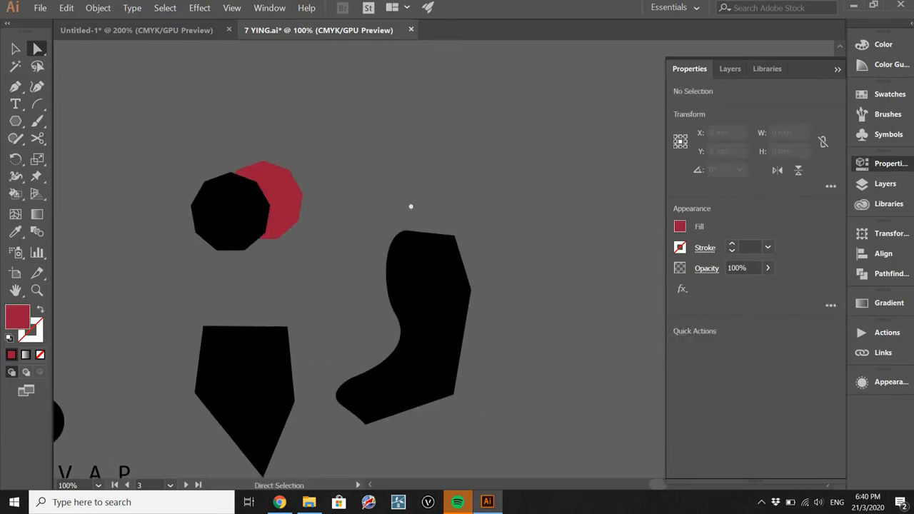
pyautogui.hscroll(-2, 471, 185)
pyautogui.scroll(-1, 463, 192)
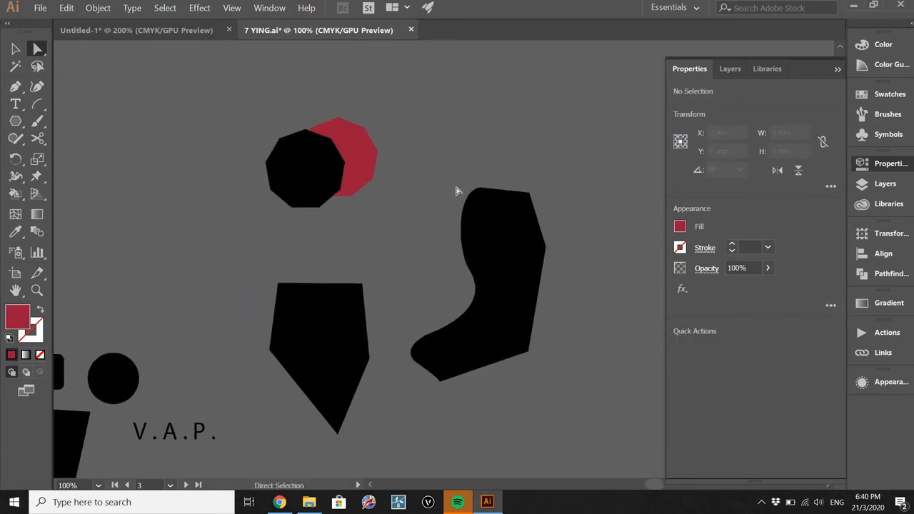
pyautogui.scroll(1, 385, 247)
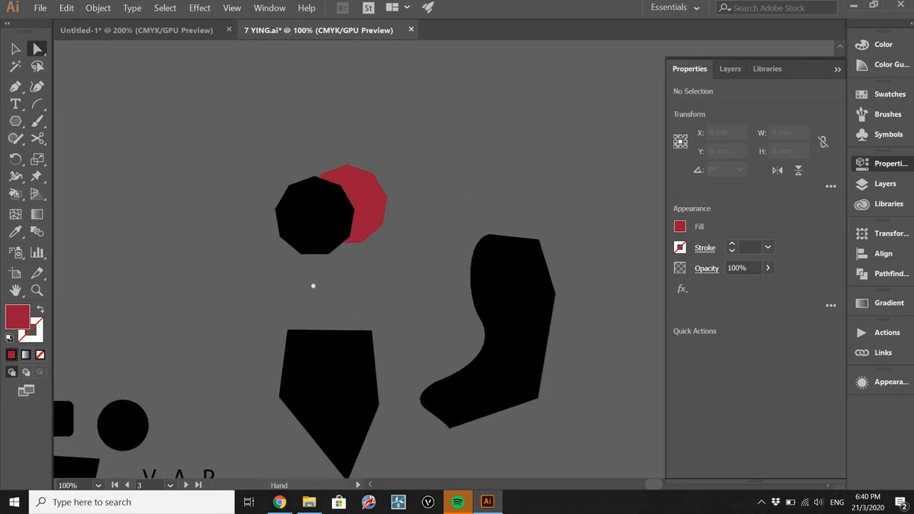
# Draw a black circle about 77 mm across in the empty space beside the overlapping nine-sided polygons
pyautogui.scroll(-1, 265, 264)
pyautogui.hscroll(-2, 240, 205)
pyautogui.moveTo(244, 158); pyautogui.dragTo(318, 250)
pyautogui.press('v')
pyautogui.click(322, 244)
pyautogui.click(309, 220)
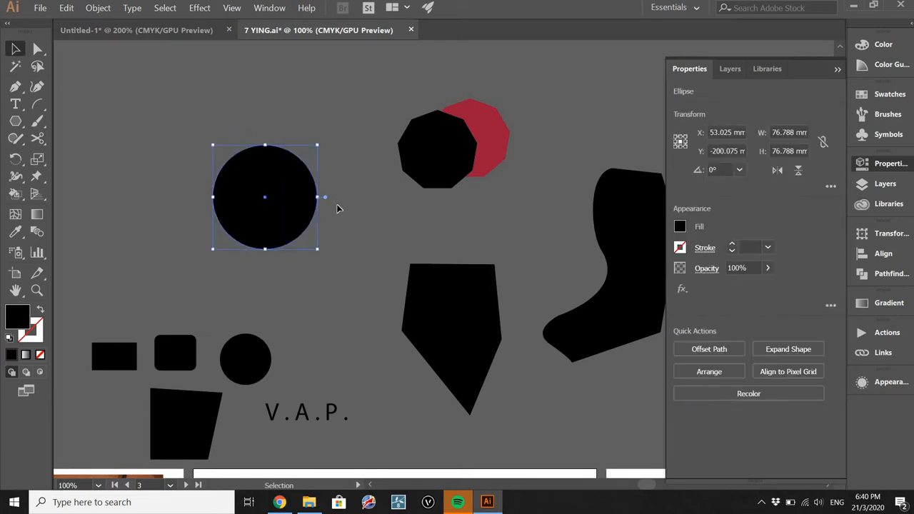
pyautogui.click(322, 218)
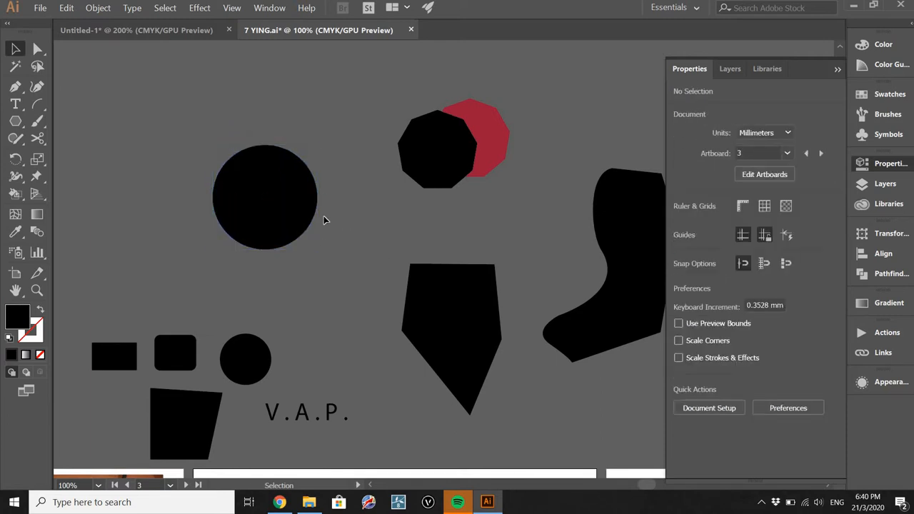
# Make a duplicate of the circle in place and scale it about its centre to about 52 mm across
pyautogui.click(311, 219)
pyautogui.click(318, 216)
pyautogui.click(297, 202)
pyautogui.press('a')
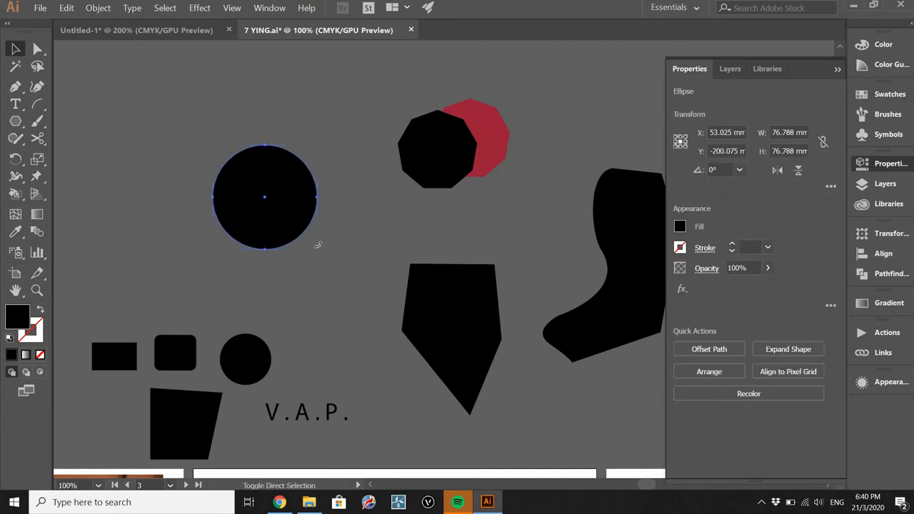
pyautogui.press('v')
pyautogui.moveTo(311, 243); pyautogui.dragTo(294, 229)
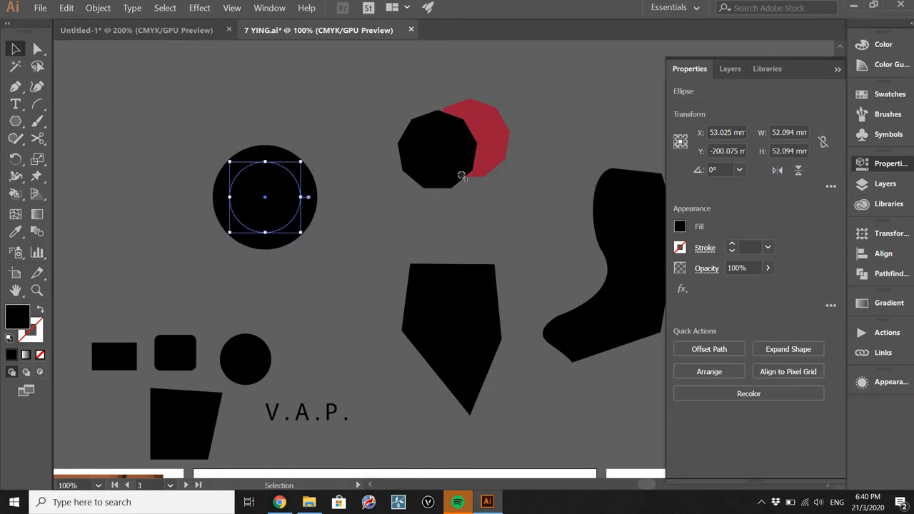
# Fill the inner circle with the dark red sampled from the red nine-sided polygon
pyautogui.press('i')
pyautogui.click(492, 151)
pyautogui.press('v')
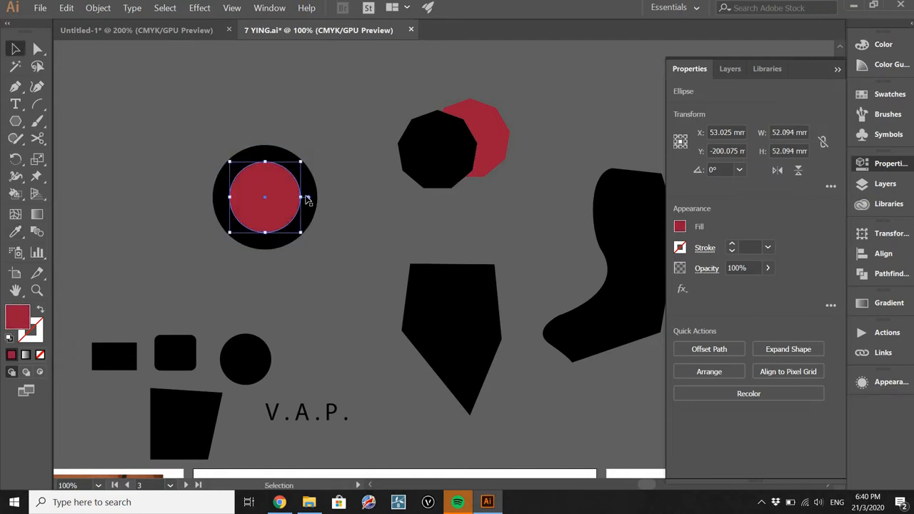
pyautogui.hotkey('ctrl', 'shift', 'a')
# Cut the inner red circle and undo the cut
pyautogui.click(272, 209)
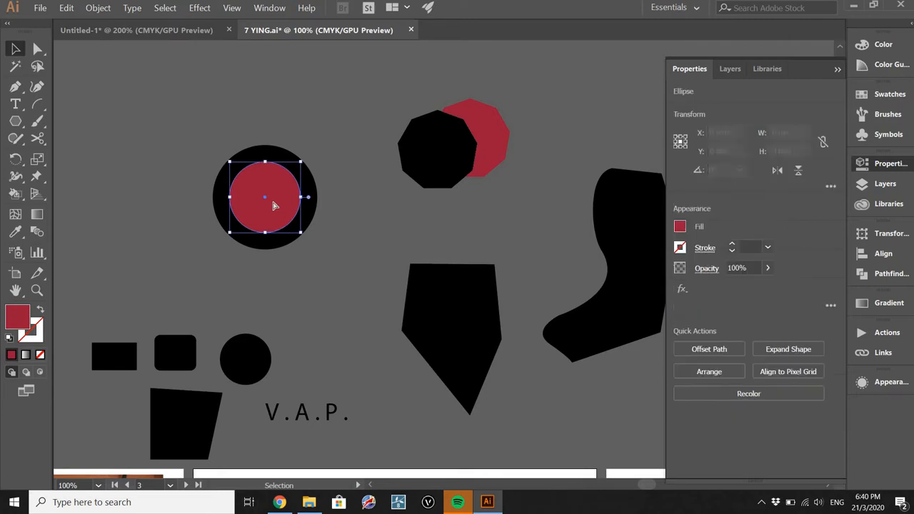
pyautogui.hotkey('ctrl', 'shift', '[')
pyautogui.click(342, 127)
pyautogui.hotkey('ctrl', 'z')
# Select both concentric circles and combine them into a compound path to form a black ring
pyautogui.click(284, 145)
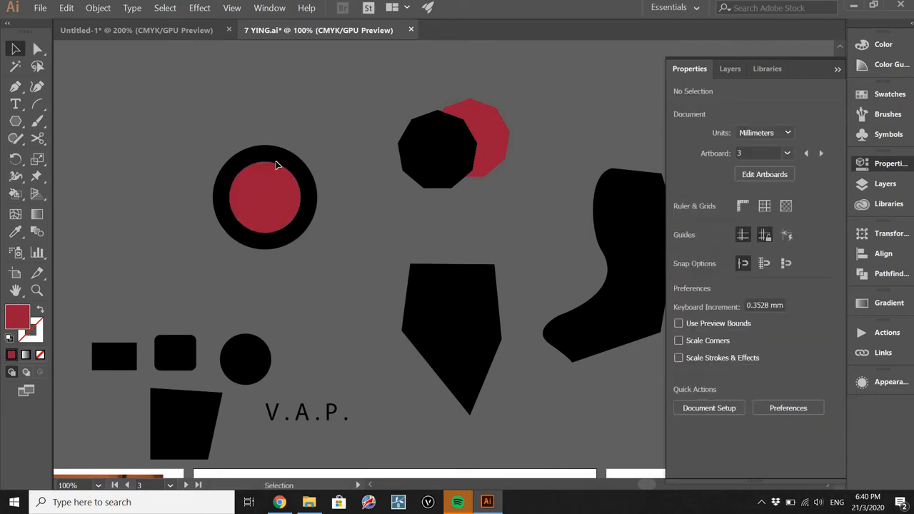
pyautogui.click(302, 198)
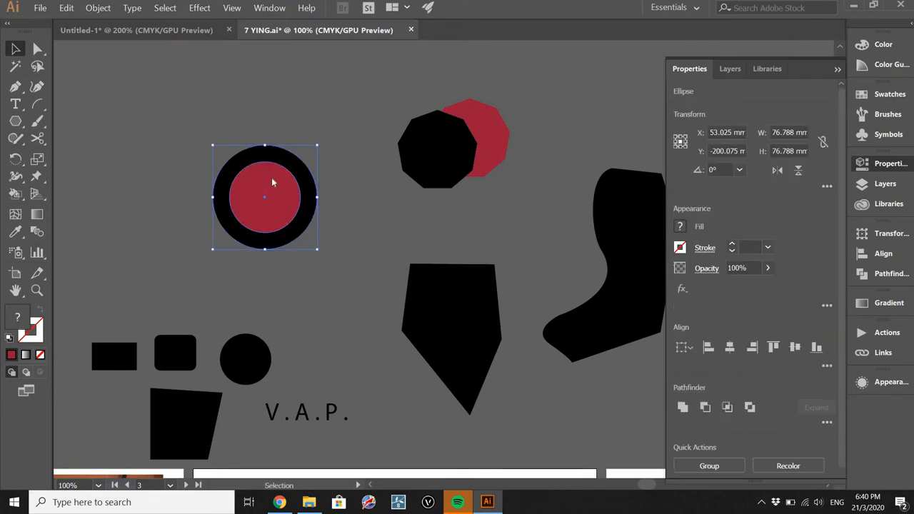
pyautogui.rightClick(272, 183)
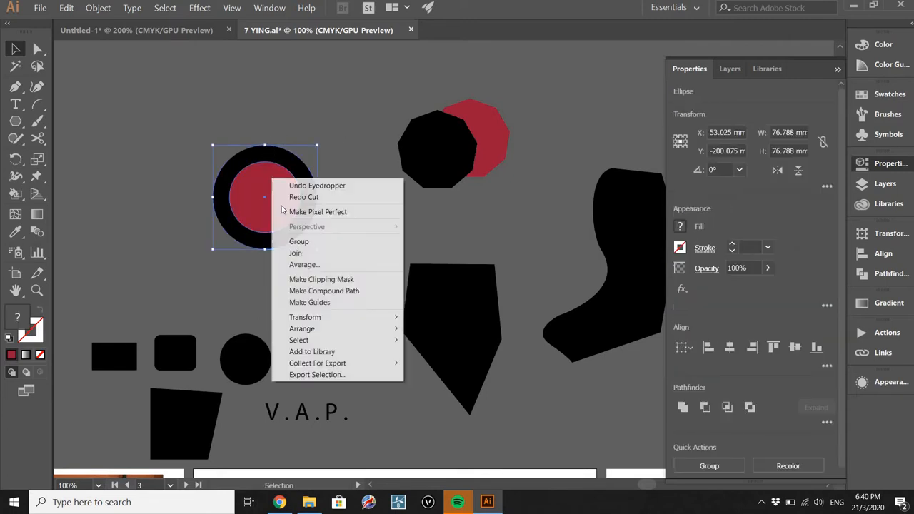
pyautogui.click(329, 291)
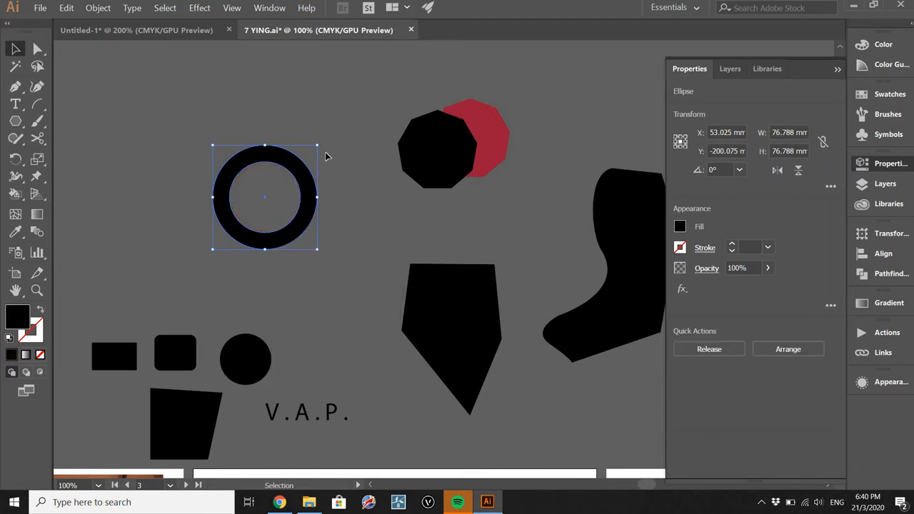
# Move the ring so it overlaps the lower-left side of the black nine-sided polygon, and deselect it
pyautogui.click(338, 204)
pyautogui.moveTo(338, 203); pyautogui.dragTo(438, 221)
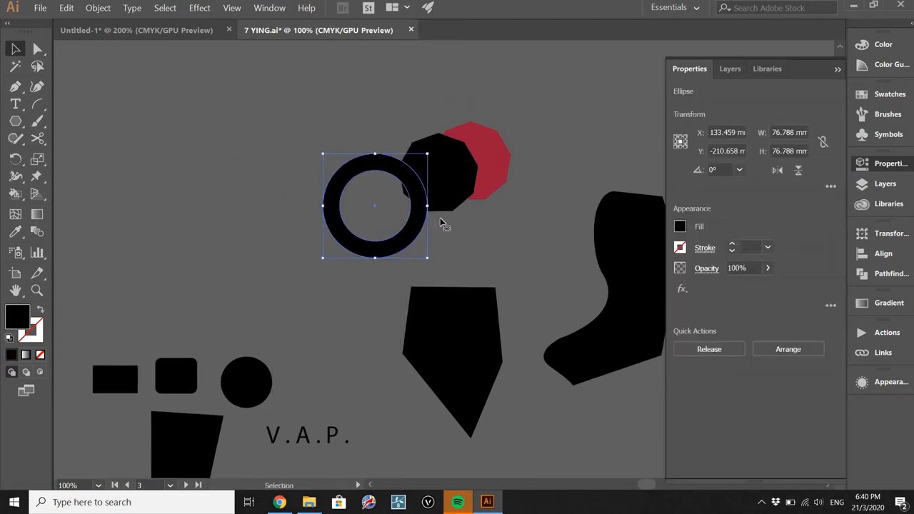
pyautogui.click(475, 223)
# Switch to the Chrome browser window
pyautogui.scroll(-2, 224, 191)
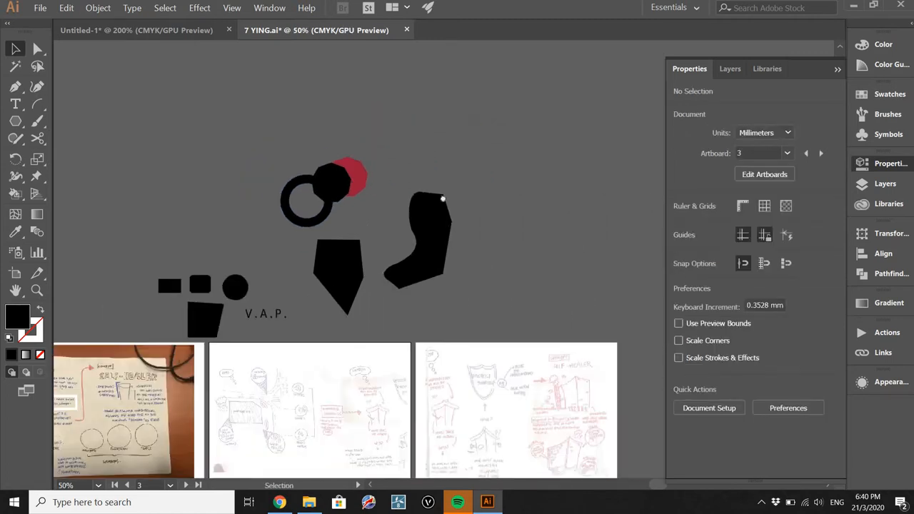
pyautogui.scroll(-1, 150, 182)
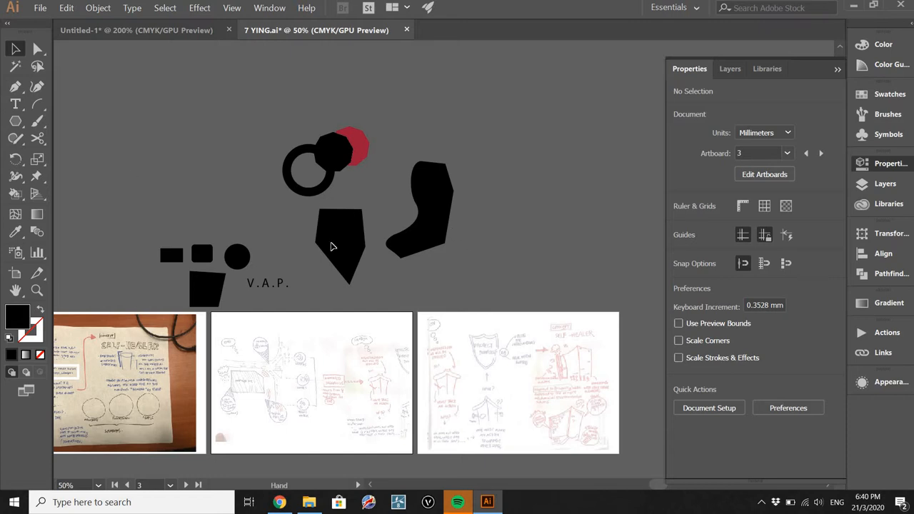
pyautogui.moveTo(326, 209); pyautogui.dragTo(357, 161)
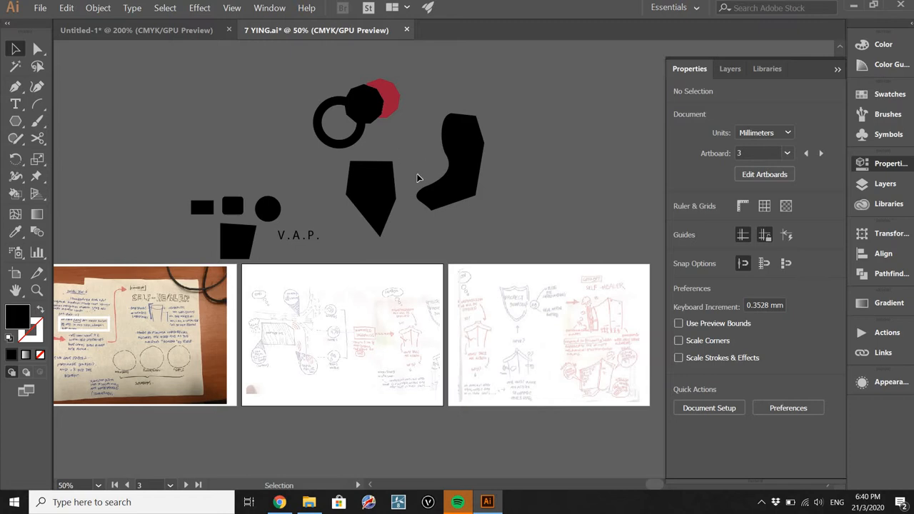
pyautogui.scroll(2, 418, 177)
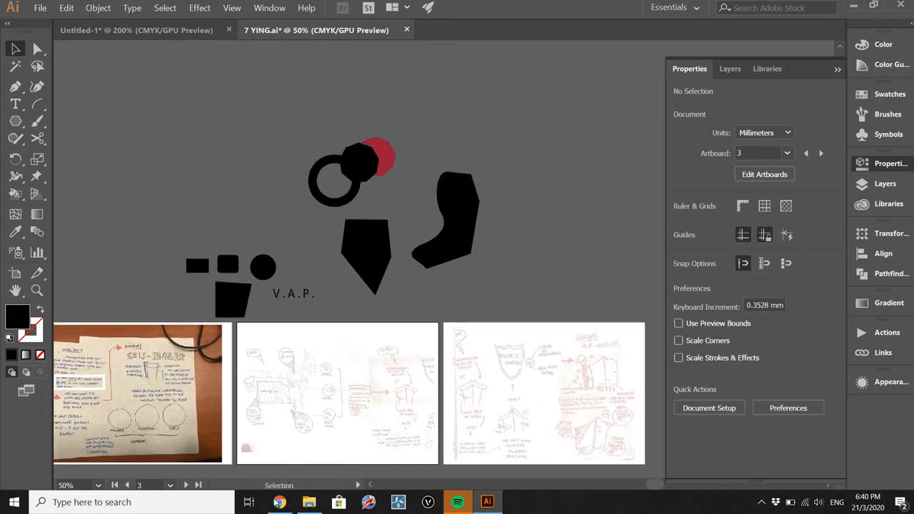
pyautogui.hotkey('alt', 'Tab')
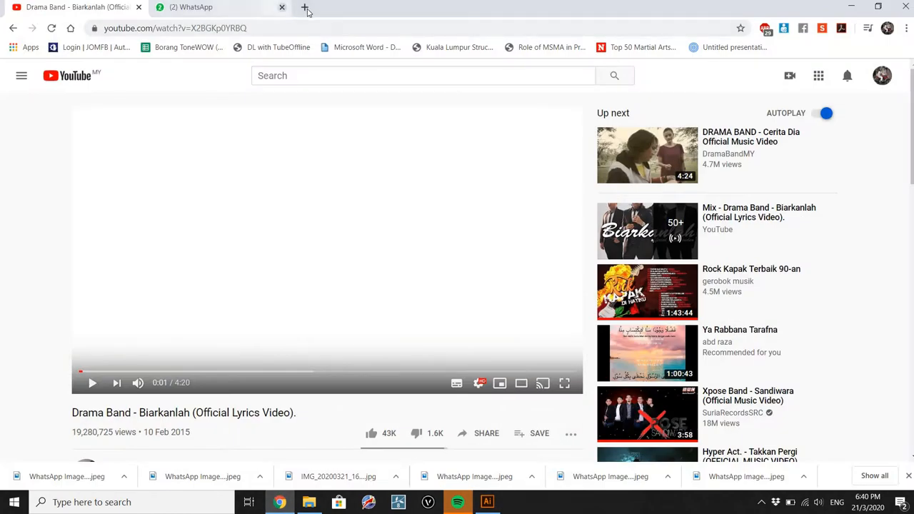
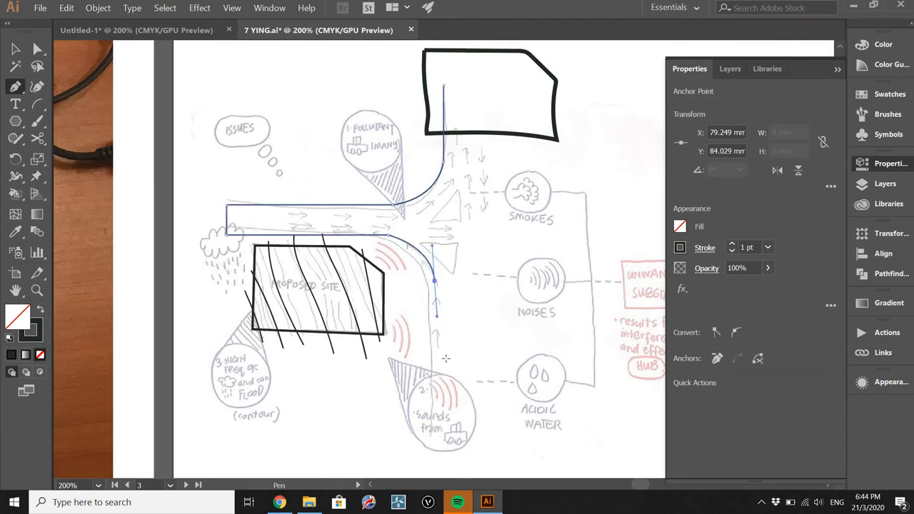
# Finish the traced road outline with straight Pen segments down, across and up the vertical road, closing the path at its start
pyautogui.click(434, 282)
pyautogui.keyDown('shift'); pyautogui.click(434, 393); pyautogui.keyUp('shift')
pyautogui.keyDown('shift'); pyautogui.click(504, 394); pyautogui.keyUp('shift')
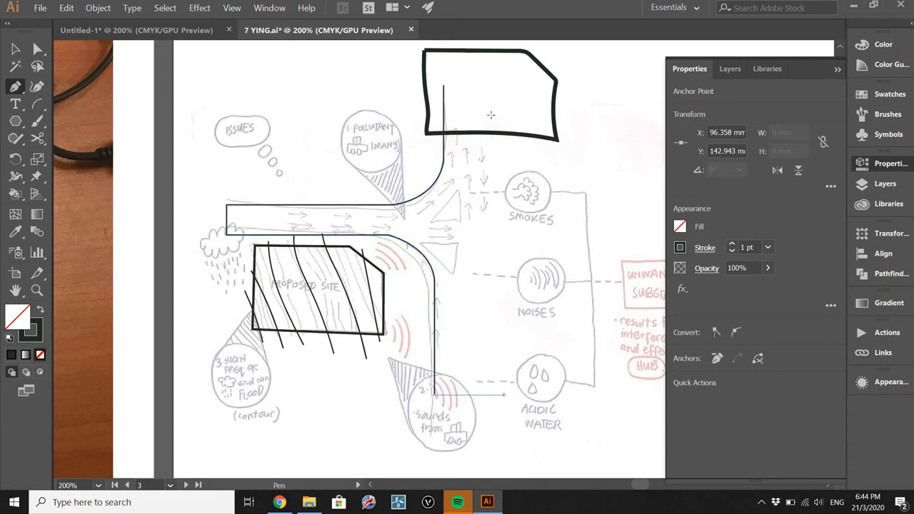
pyautogui.keyDown('shift'); pyautogui.click(493, 88); pyautogui.keyUp('shift')
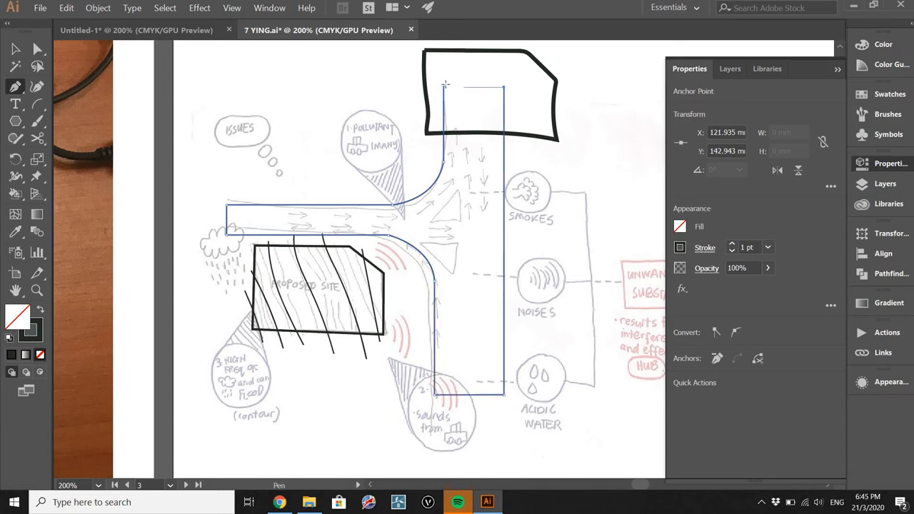
pyautogui.click(443, 86)
pyautogui.hotkey('ctrl', 'z')
pyautogui.click(443, 85)
pyautogui.press('v')
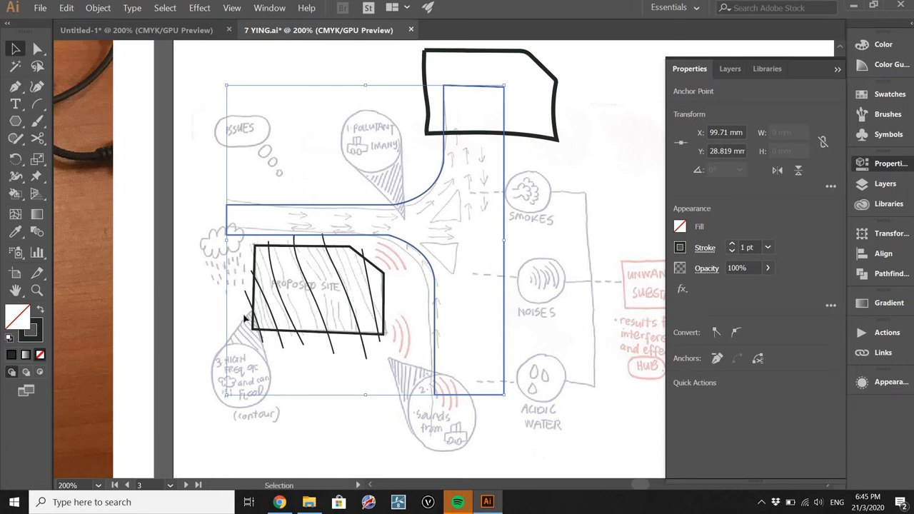
# Swap the road outline's stroke and fill, change the fill to a medium grey, and deselect the shape
pyautogui.click(40, 309)
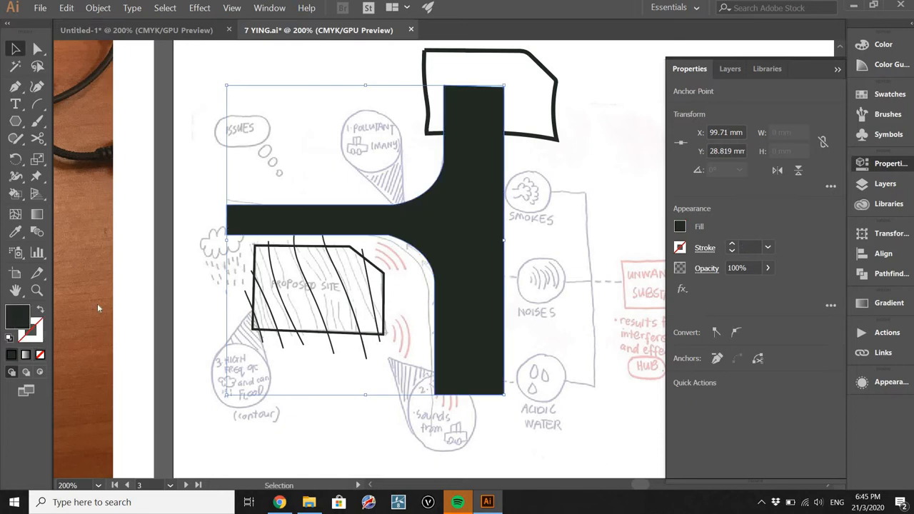
pyautogui.doubleClick(14, 316)
pyautogui.click(12, 174)
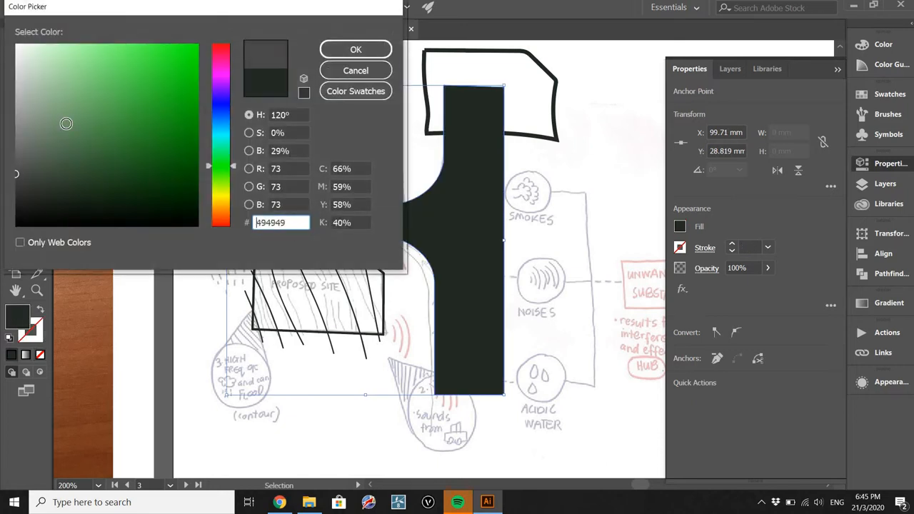
pyautogui.click(12, 114)
pyautogui.click(355, 50)
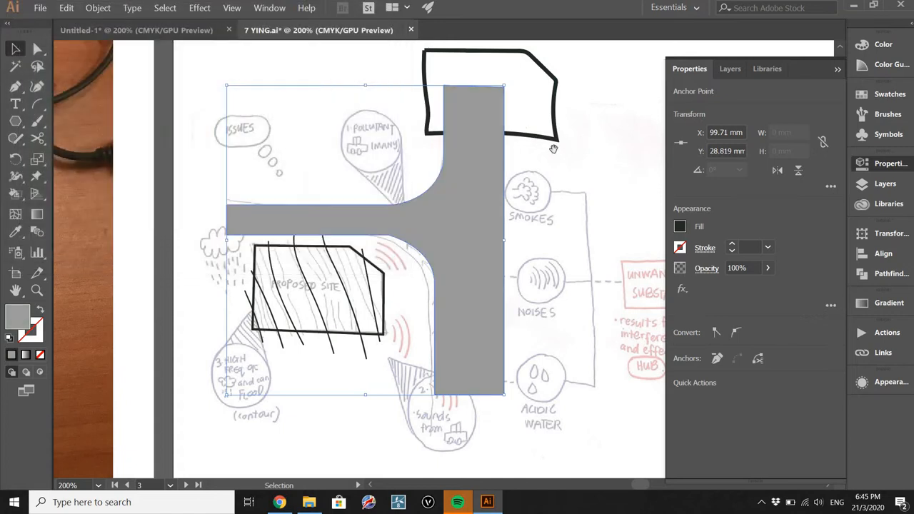
pyautogui.click(550, 147)
# Set the grey road shape's opacity to 50% and deselect it
pyautogui.hscroll(1, 449, 198)
pyautogui.scroll(2, 483, 210)
pyautogui.hscroll(2, 484, 209)
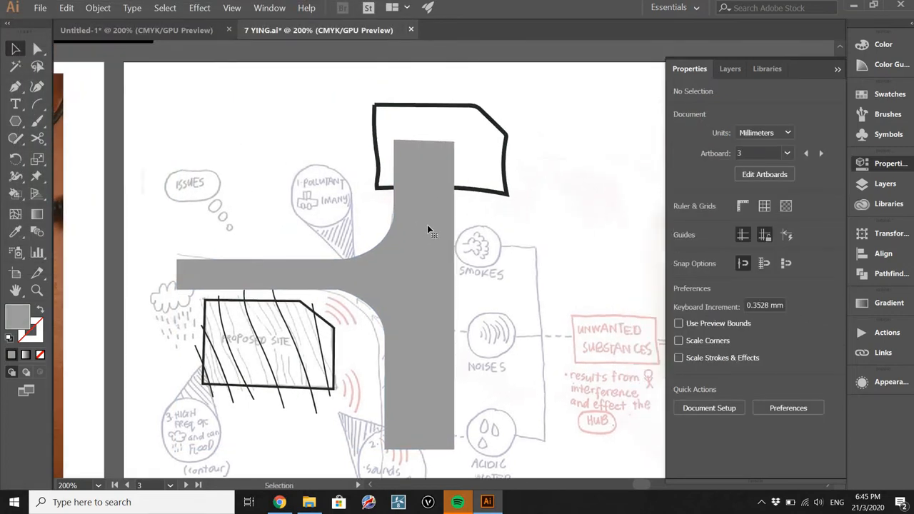
pyautogui.click(427, 225)
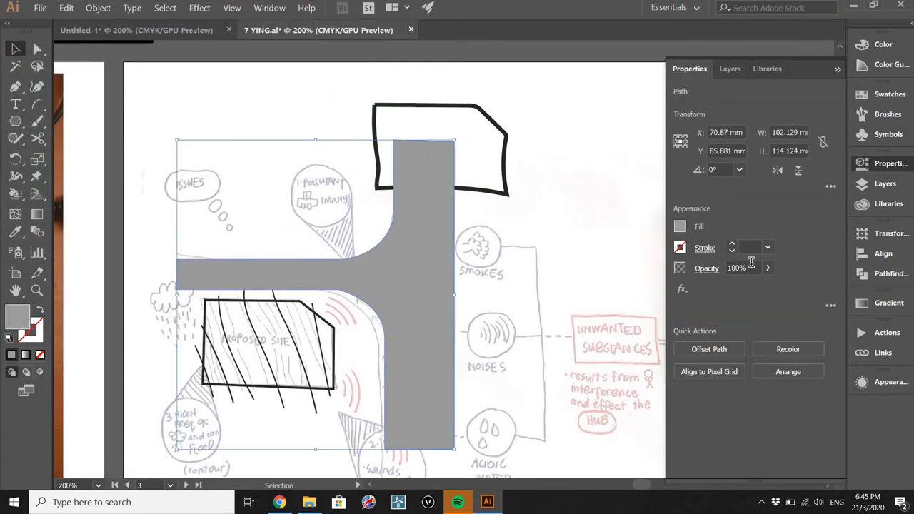
pyautogui.moveTo(748, 268); pyautogui.dragTo(645, 259)
pyautogui.write('50')
pyautogui.press('Return')
pyautogui.click(518, 191)
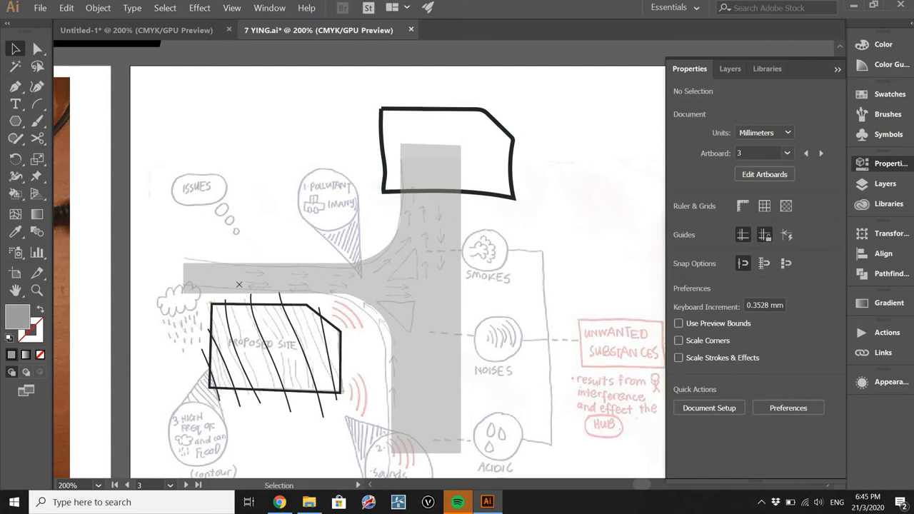
# Draw an open Pen path about 73 by 46 mm inside the road, running horizontally, curving at the junction and continuing straight up
pyautogui.press('p')
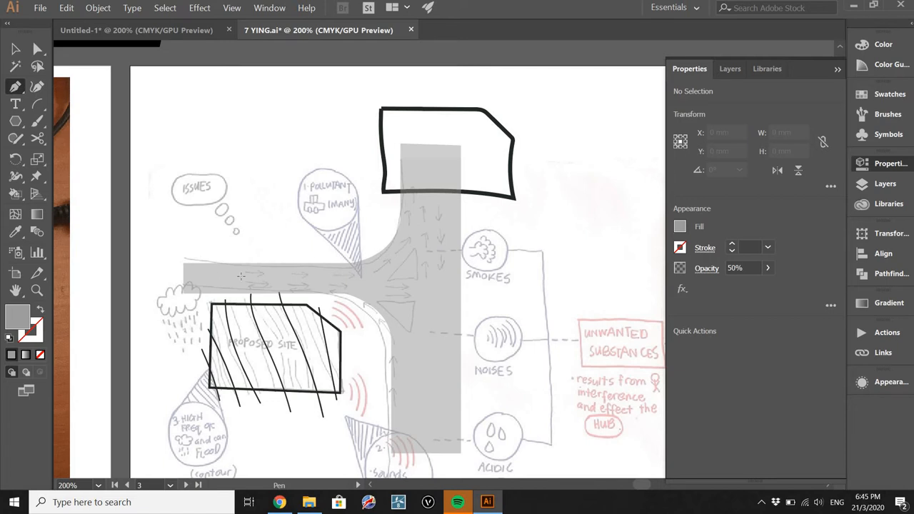
pyautogui.click(352, 273)
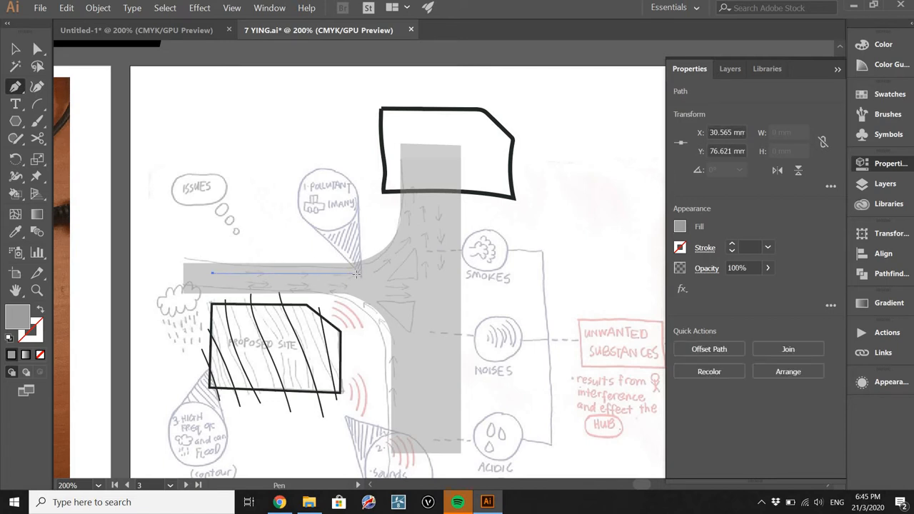
pyautogui.moveTo(356, 273); pyautogui.dragTo(411, 204)
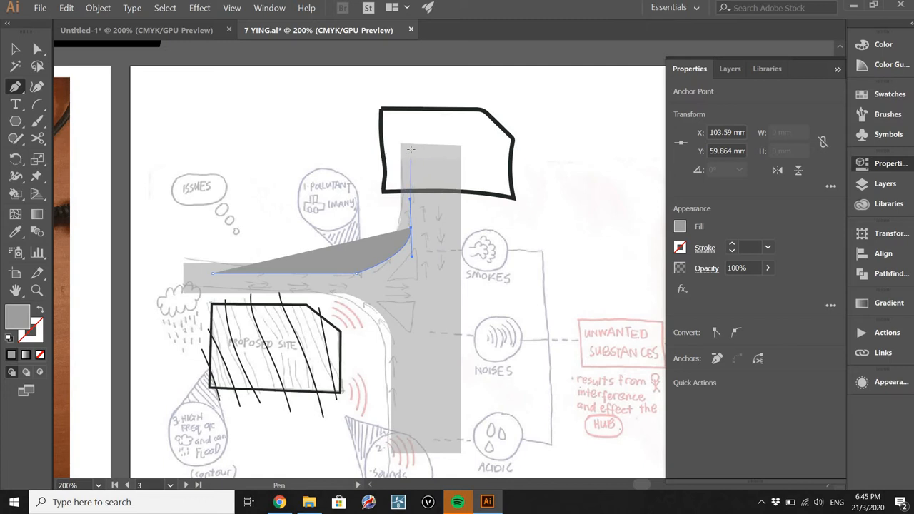
pyautogui.click(411, 149)
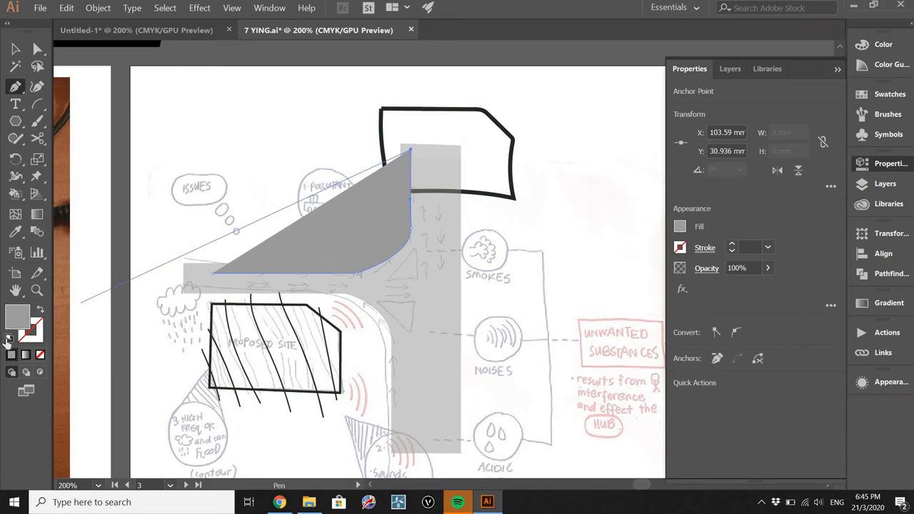
# Give the new path the default 1 pt black stroke, remove its fill, and select the whole path
pyautogui.press('d')
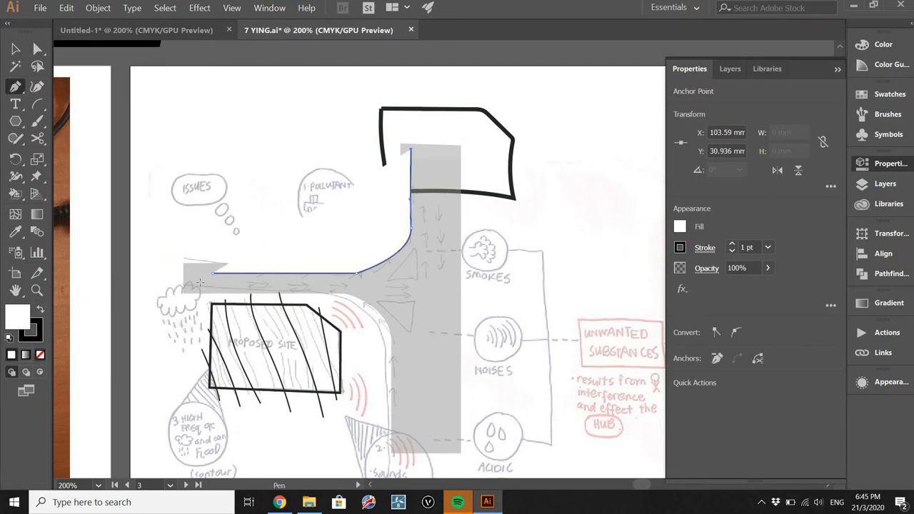
pyautogui.press('/')
pyautogui.press('v')
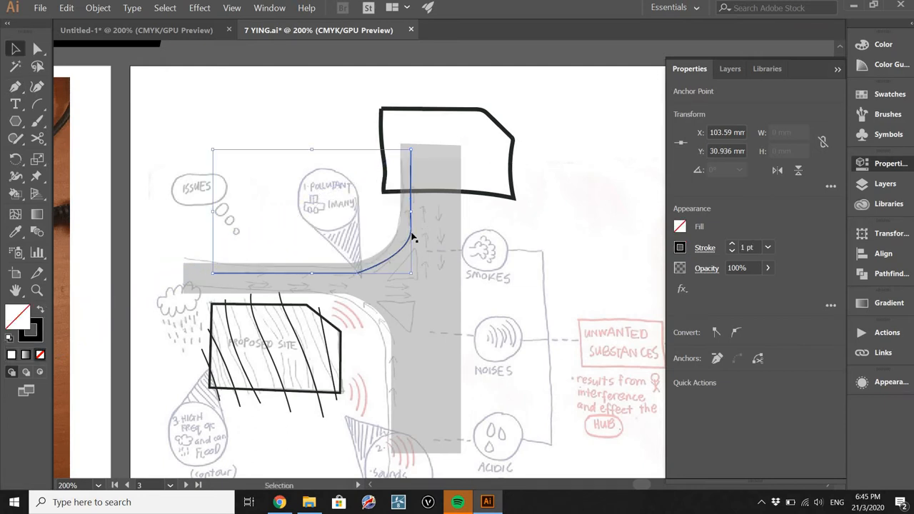
pyautogui.click(413, 237)
pyautogui.click(413, 237)
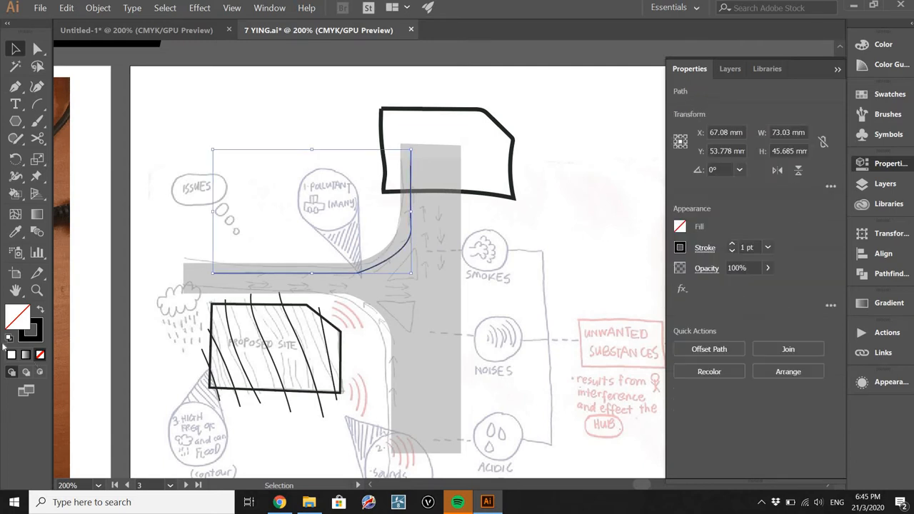
pyautogui.click(404, 188)
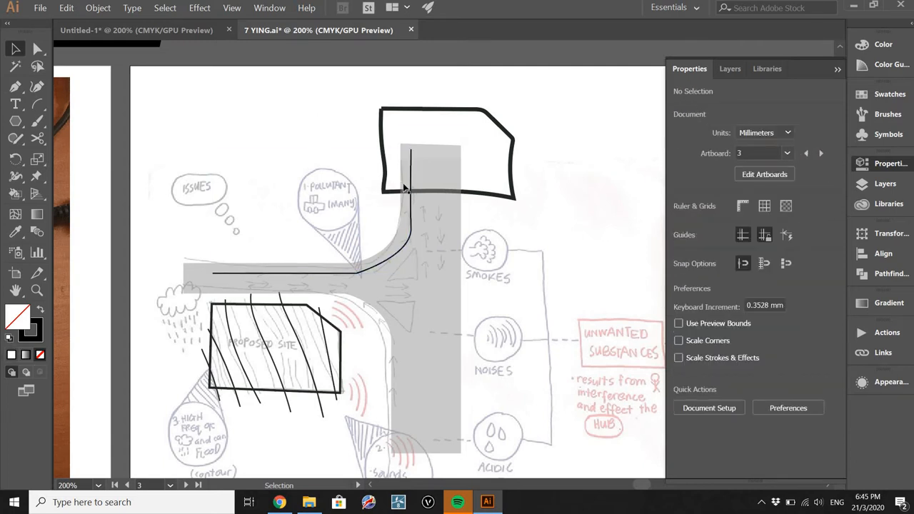
pyautogui.click(412, 194)
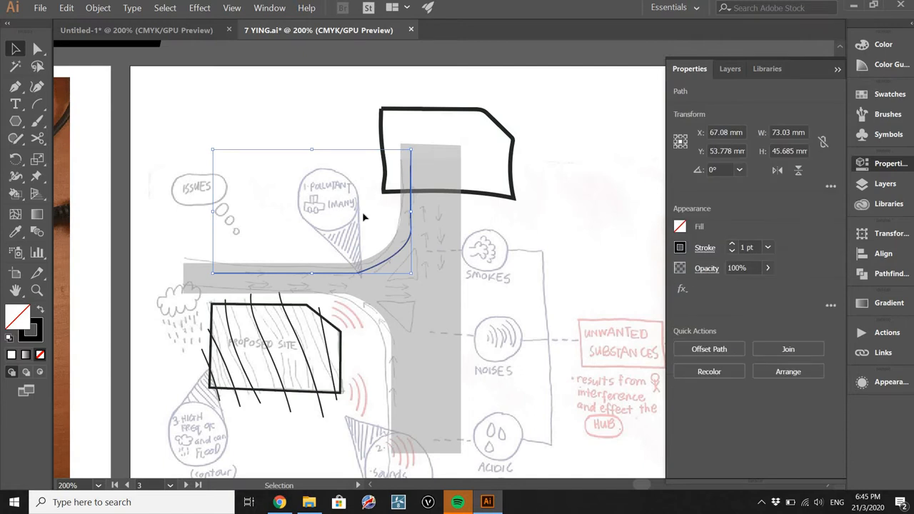
# Try a white fill on the open road path, remove the fill again and deselect the path
pyautogui.click(11, 353)
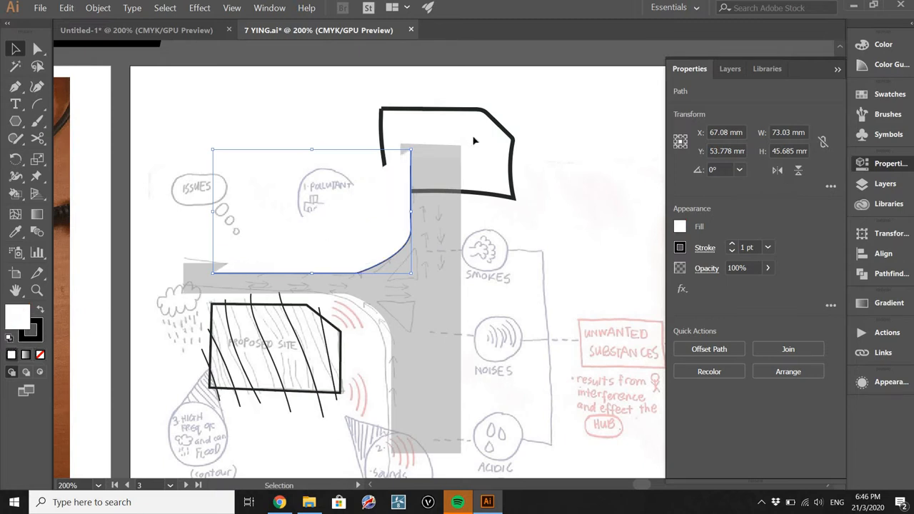
pyautogui.click(40, 355)
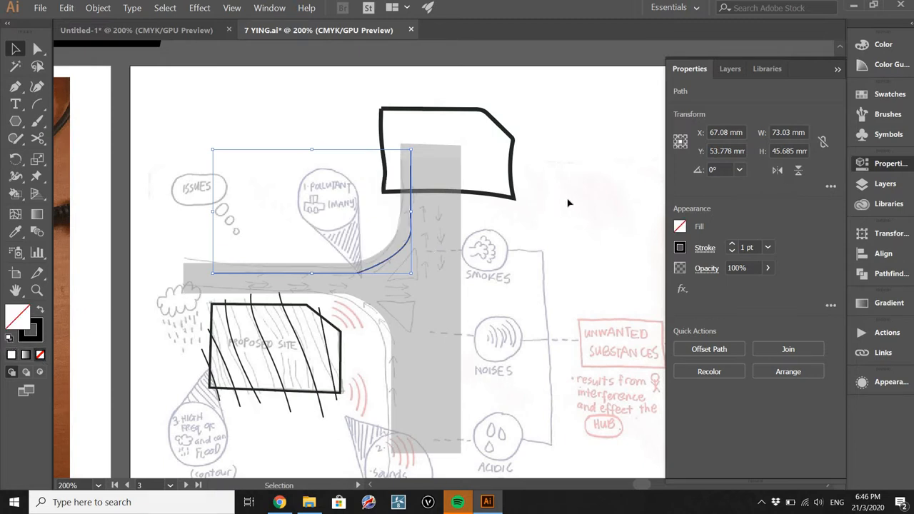
pyautogui.click(431, 232)
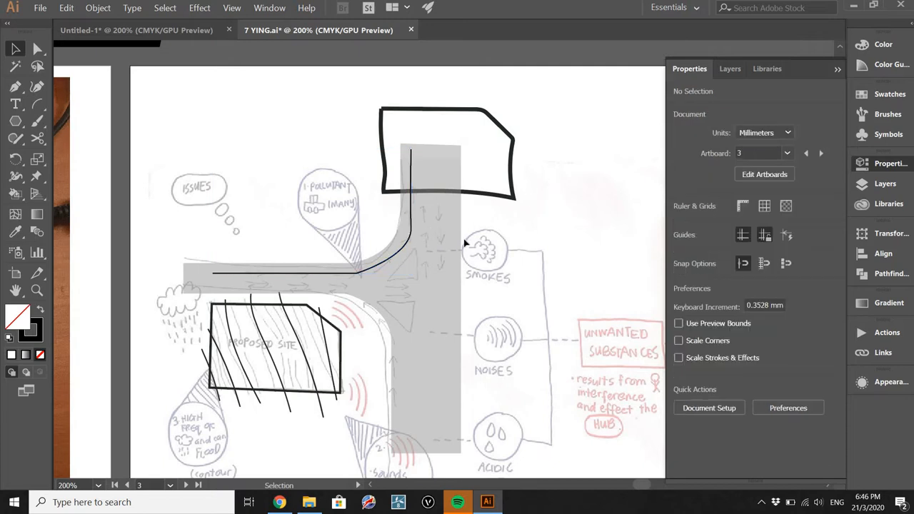
# Make the stroke of the open path inside the grey road dashed with a dash length of 6 pt, and deselect it
pyautogui.click(408, 238)
pyautogui.click(411, 231)
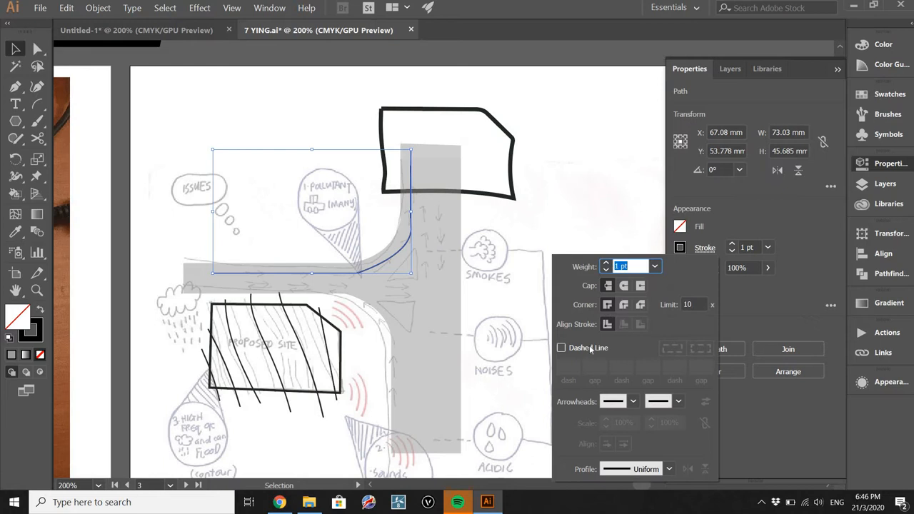
pyautogui.click(589, 348)
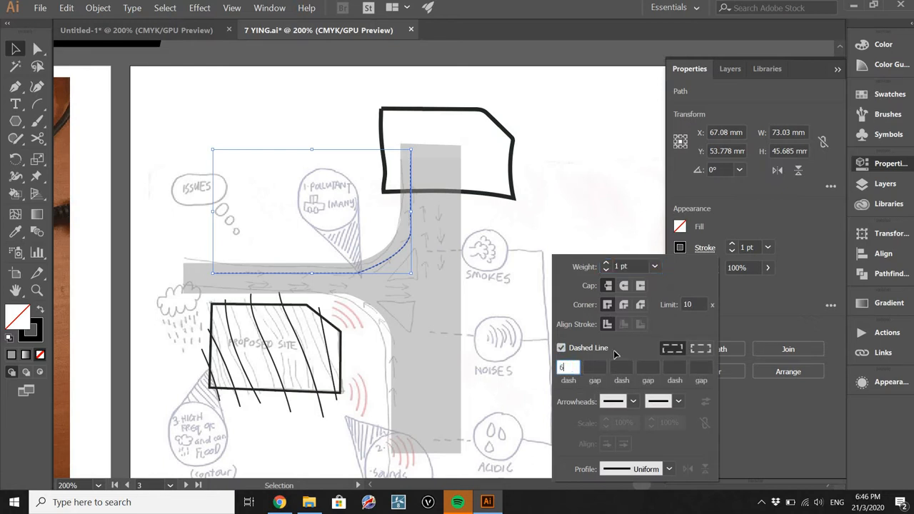
pyautogui.write('6')
pyautogui.press('Return')
pyautogui.click(530, 221)
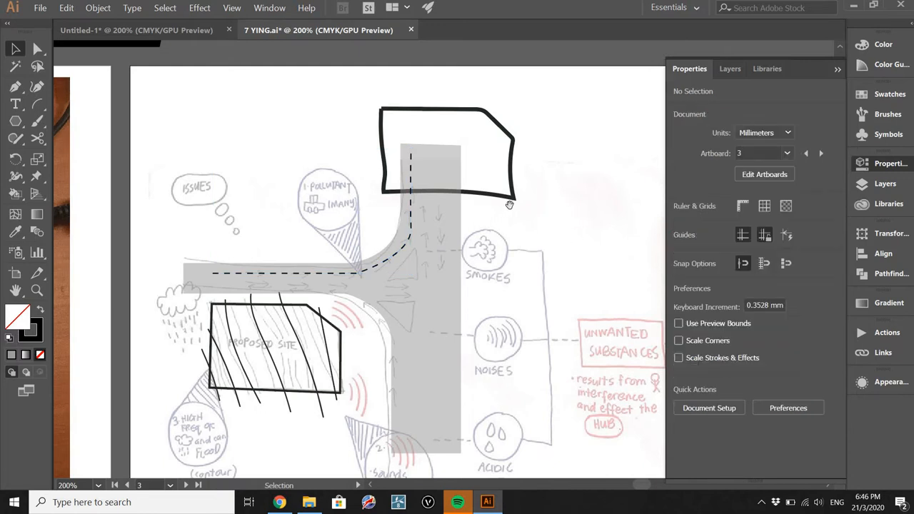
# Draw a circle about 15 mm in diameter partly over the sketched Smokes icon
pyautogui.moveTo(602, 233)
pyautogui.mouseDown()
pyautogui.moveTo(533, 209)
pyautogui.moveTo(476, 160)
pyautogui.moveTo(516, 185)
pyautogui.mouseUp()
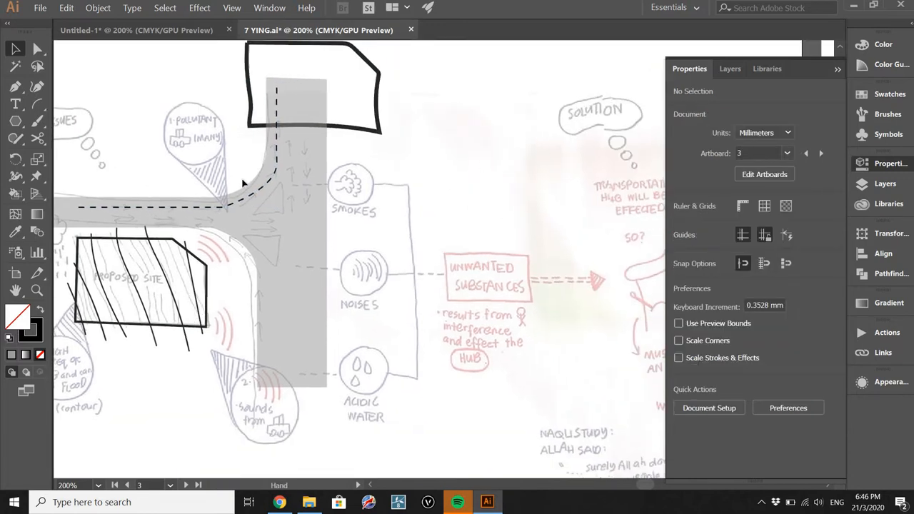
pyautogui.moveTo(16, 121); pyautogui.dragTo(64, 157)
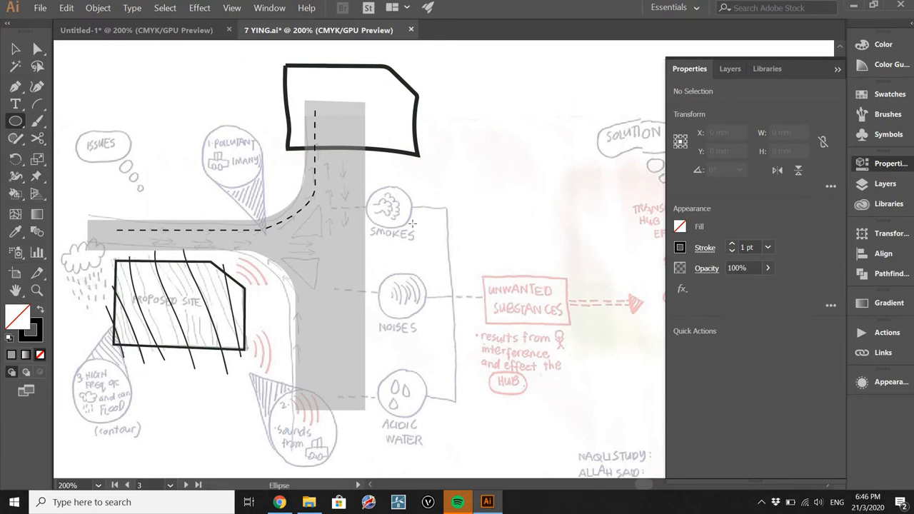
pyautogui.moveTo(427, 236); pyautogui.dragTo(385, 192)
pyautogui.press('v')
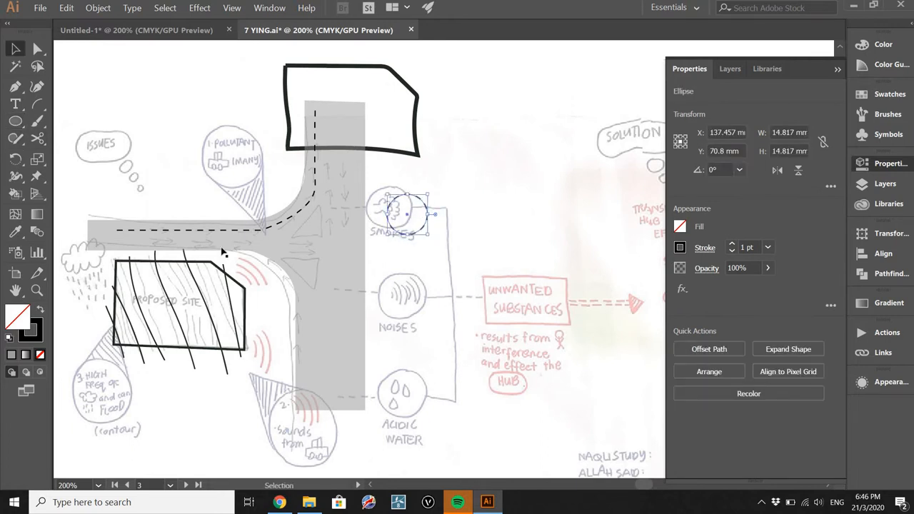
# Try a white fill on the circle, move it onto the Smokes icon, remove the fill and deselect it
pyautogui.click(10, 354)
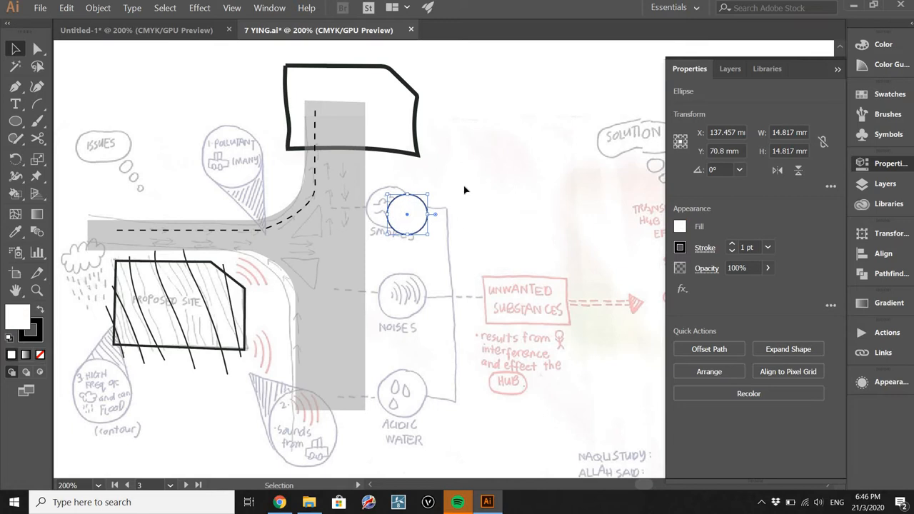
pyautogui.click(429, 224)
pyautogui.moveTo(416, 216); pyautogui.dragTo(406, 211)
pyautogui.press('/')
pyautogui.click(419, 220)
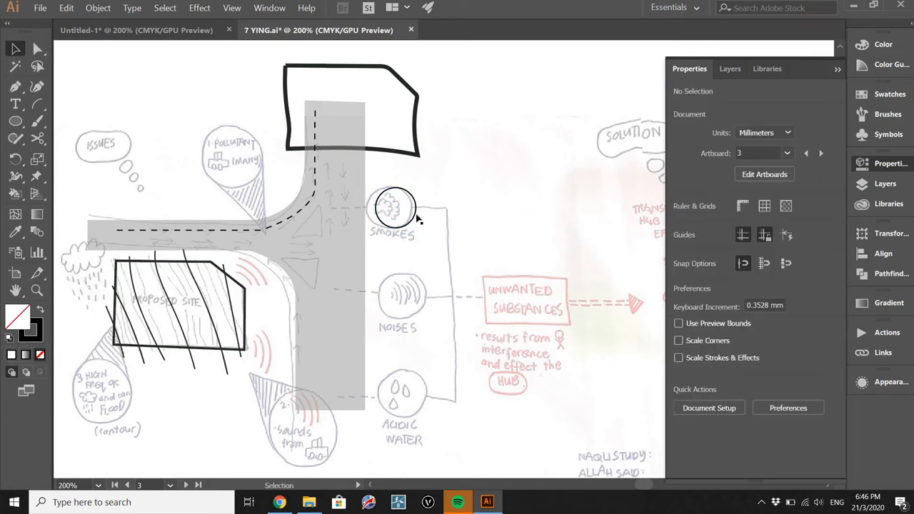
# Copy the Smokes circle straight down onto the Noises icon and repeat the copy for the Acidic Water icon
pyautogui.moveTo(402, 214); pyautogui.dragTo(405, 304)
pyautogui.hotkey('ctrl', 'd')
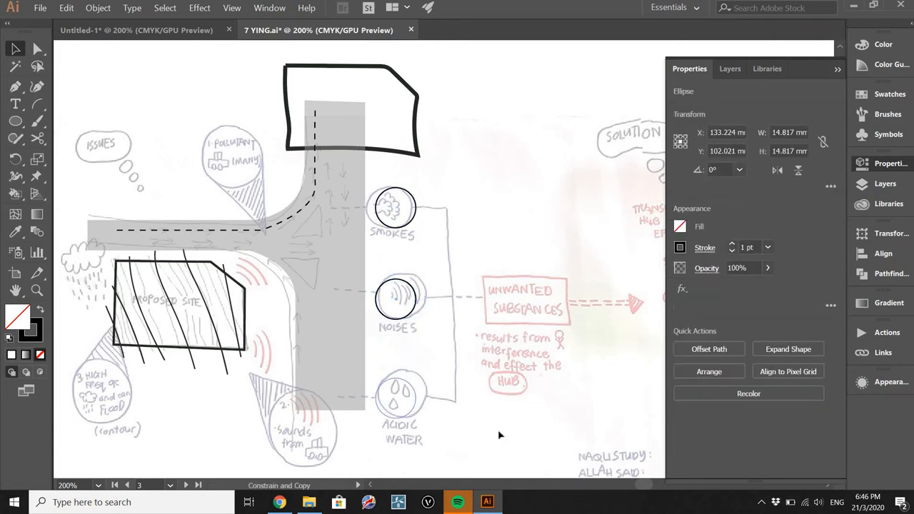
pyautogui.click(486, 396)
pyautogui.moveTo(488, 388); pyautogui.dragTo(509, 352)
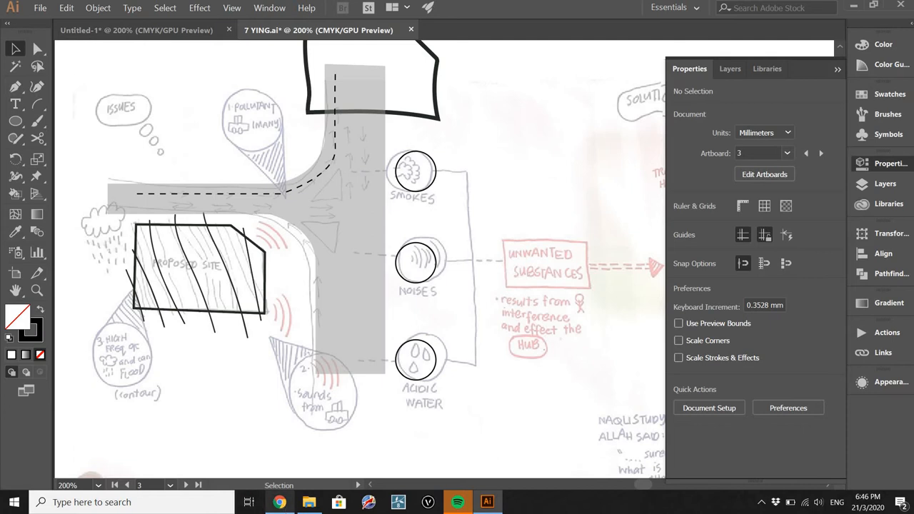
# Switch to Chrome and search Google Images for "vehicle symbols"
pyautogui.click(279, 502)
pyautogui.click(434, 28)
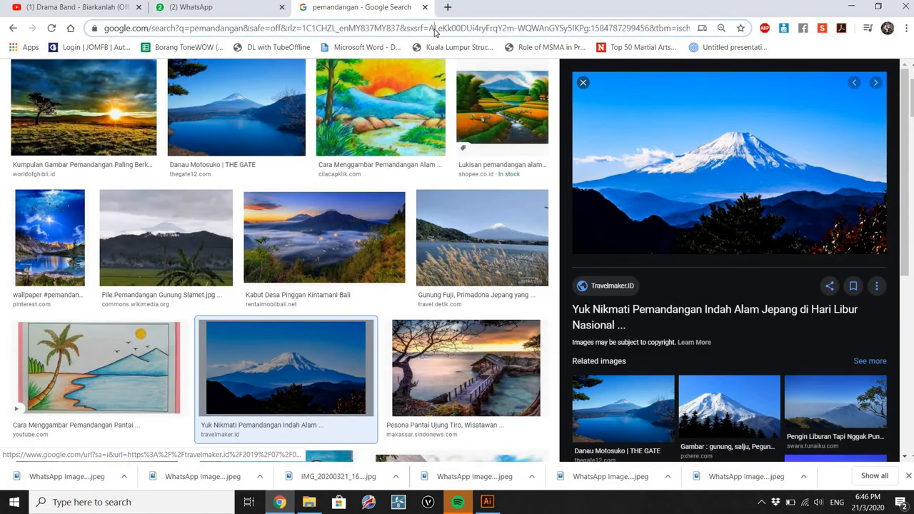
pyautogui.write('V')
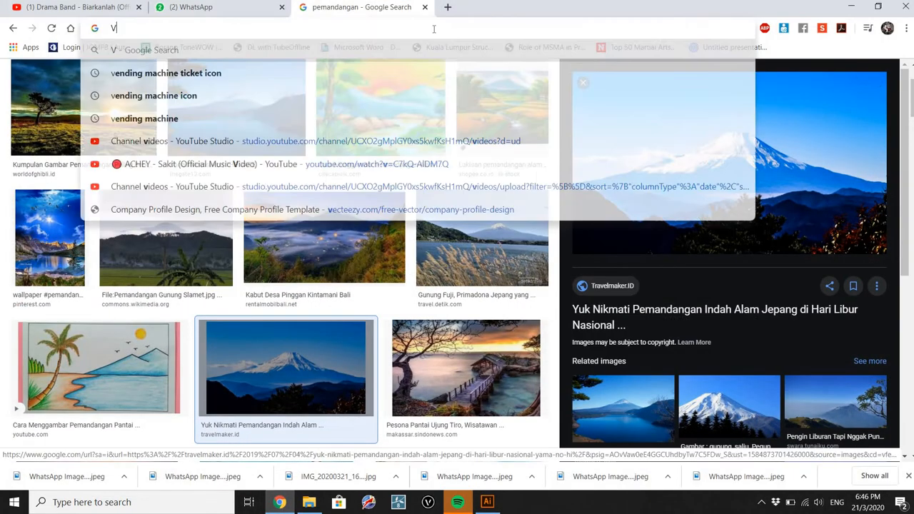
pyautogui.write('EHICLE SYMBOL')
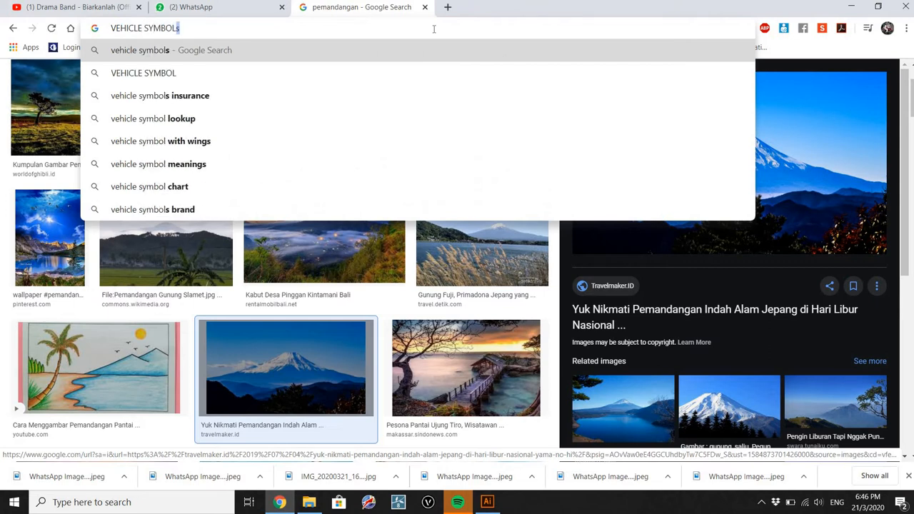
pyautogui.press('Return')
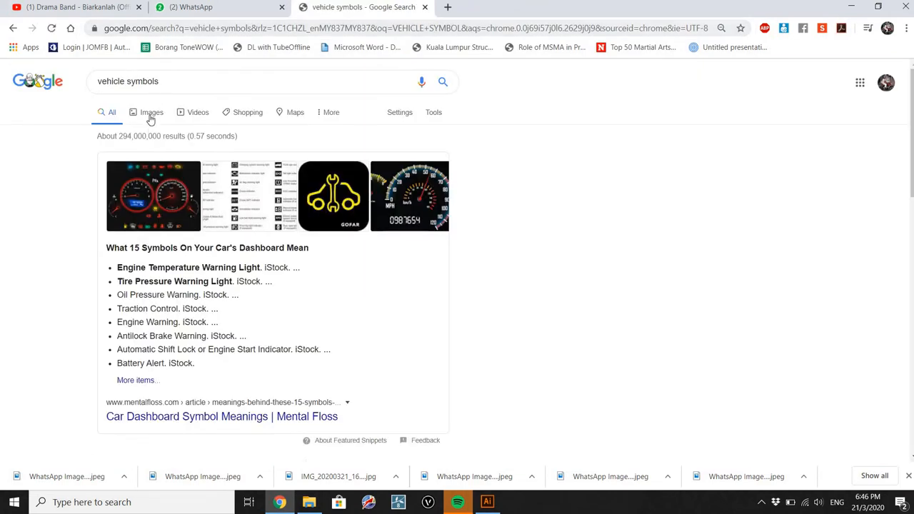
pyautogui.click(198, 112)
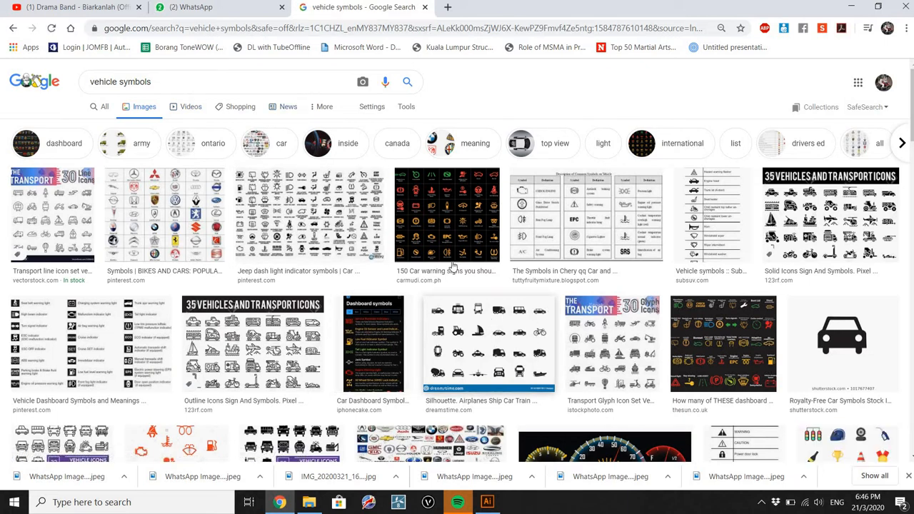
# Try an image search for "CAR symbols" and return to the vehicle symbols results
pyautogui.doubleClick(104, 81)
pyautogui.write('CAR')
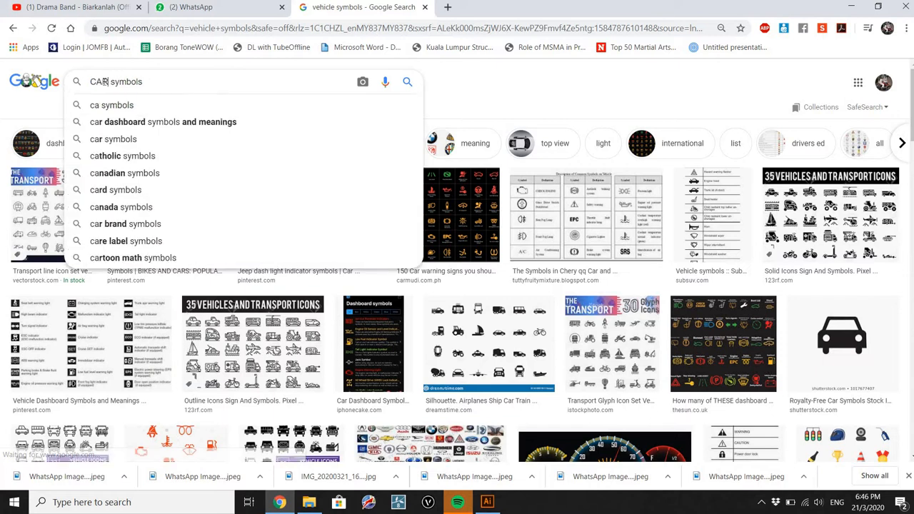
pyautogui.press('Return')
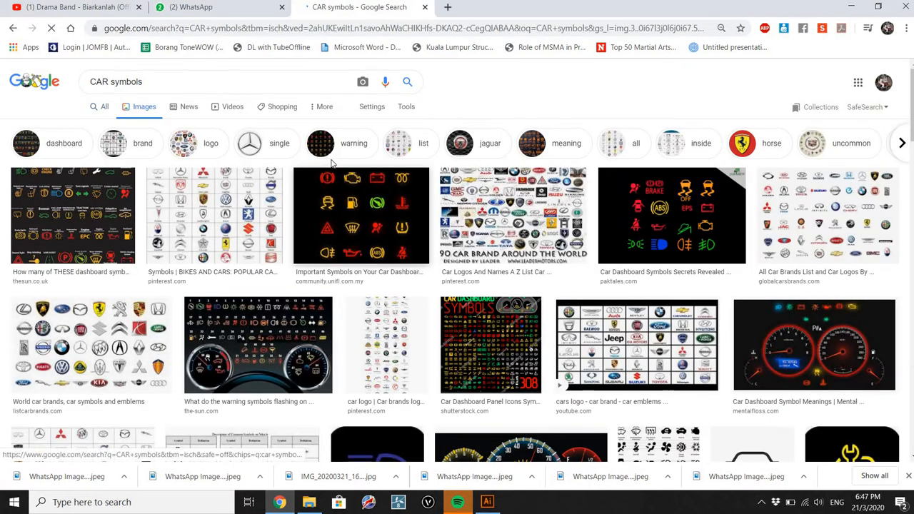
pyautogui.click(13, 27)
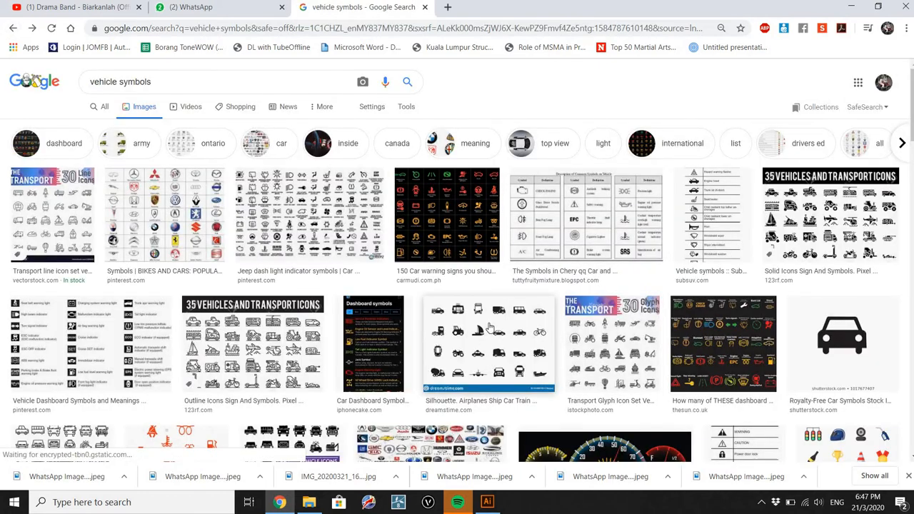
# Open the blue VectorStock vehicle symbols image from the results and copy the image
pyautogui.scroll(-5, 490, 325)
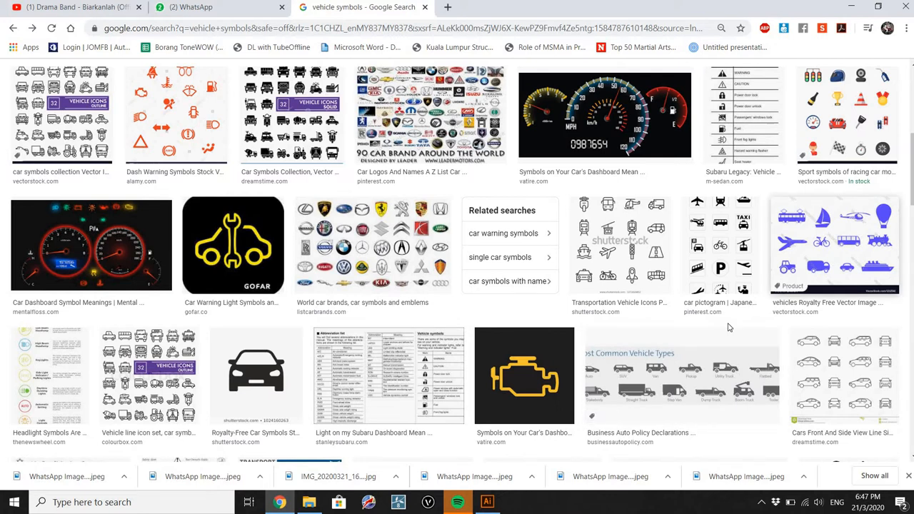
pyautogui.click(841, 259)
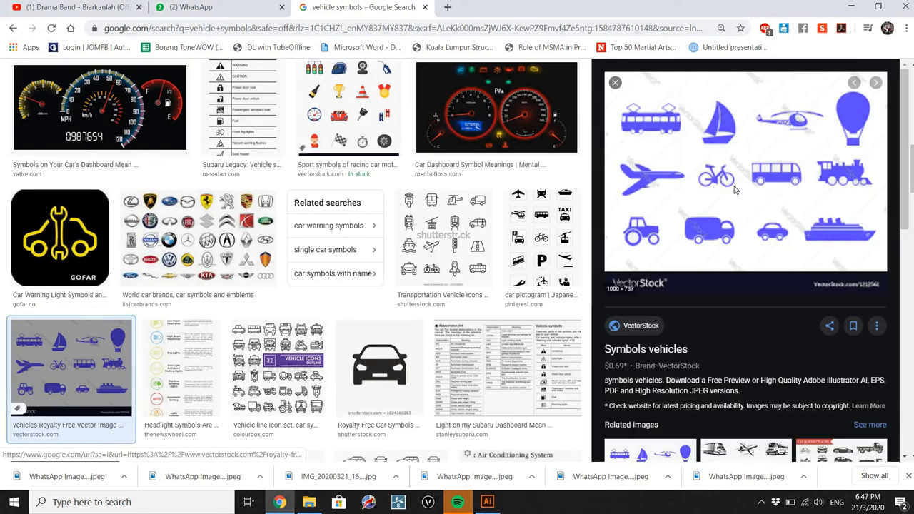
pyautogui.rightClick(734, 189)
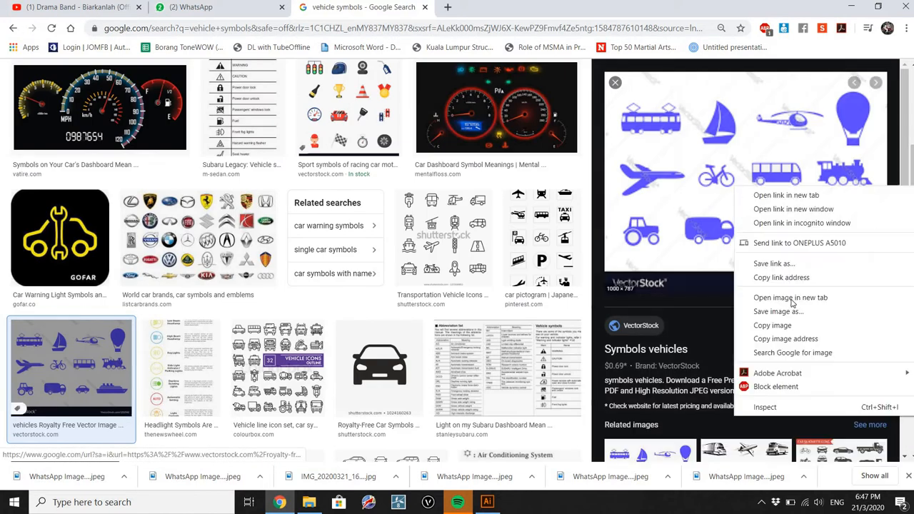
pyautogui.click(766, 326)
# Switch to Illustrator, paste the blue vehicle symbols image over the diagram, inspect it closely and delete it
pyautogui.hotkey('alt', 'Tab')
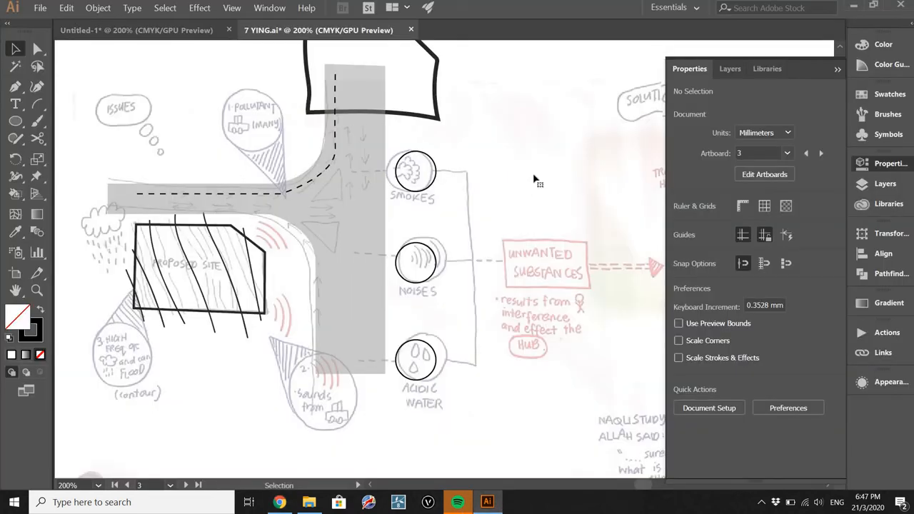
pyautogui.hotkey('ctrl', 'v')
pyautogui.moveTo(568, 280); pyautogui.dragTo(620, 236)
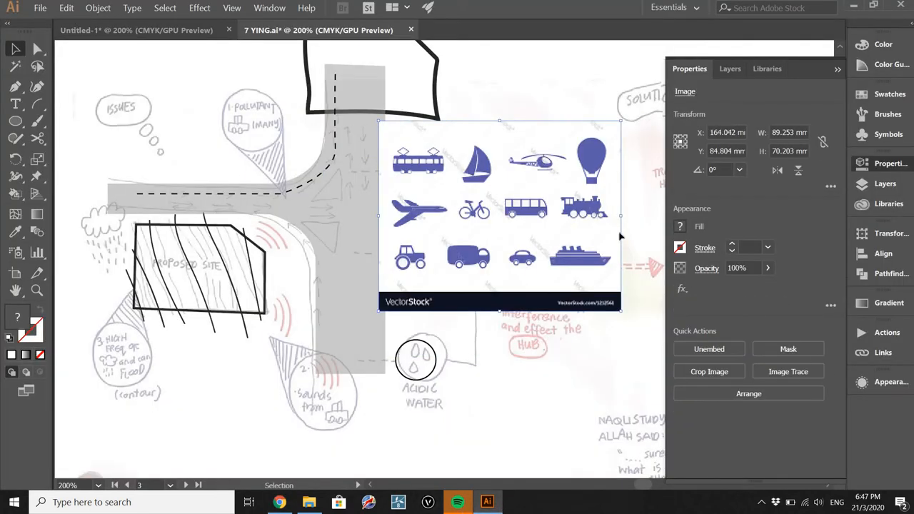
pyautogui.scroll(1, 508, 188)
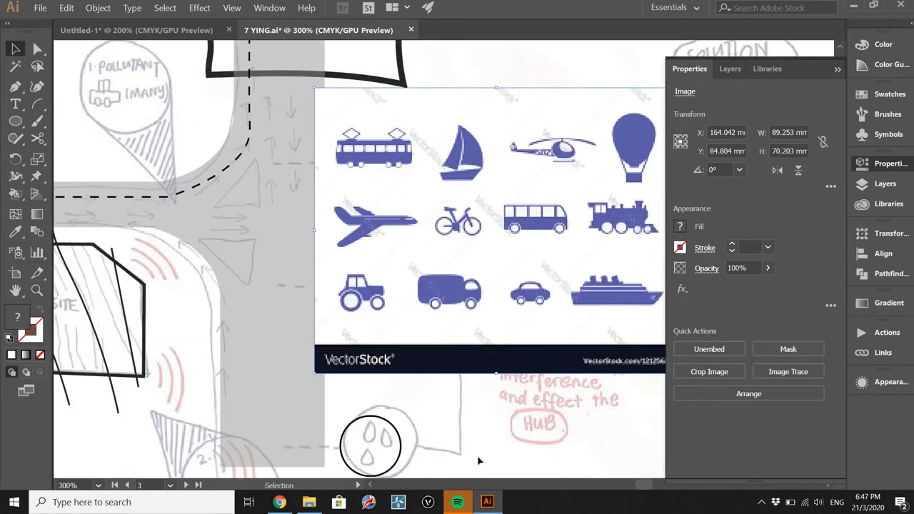
pyautogui.press('Delete')
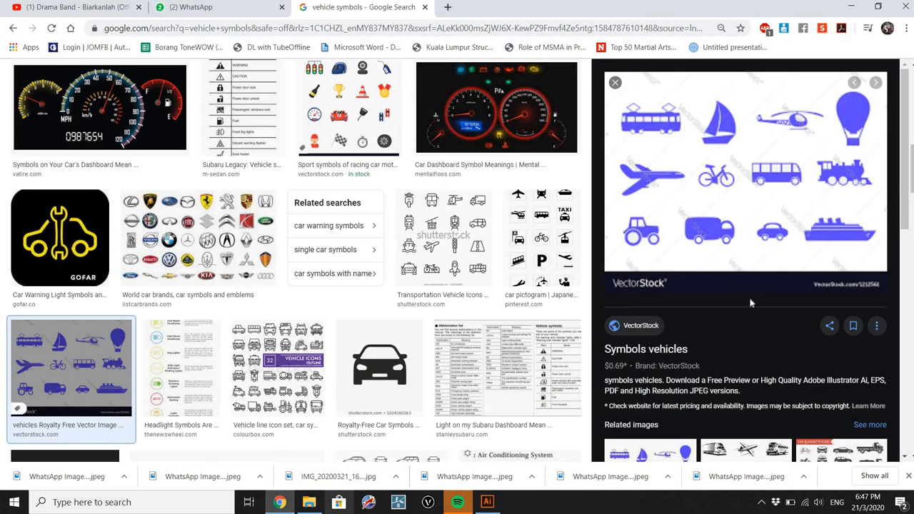
# Switch back to Chrome and filter the vehicle symbols image results to Large size
pyautogui.click(291, 502)
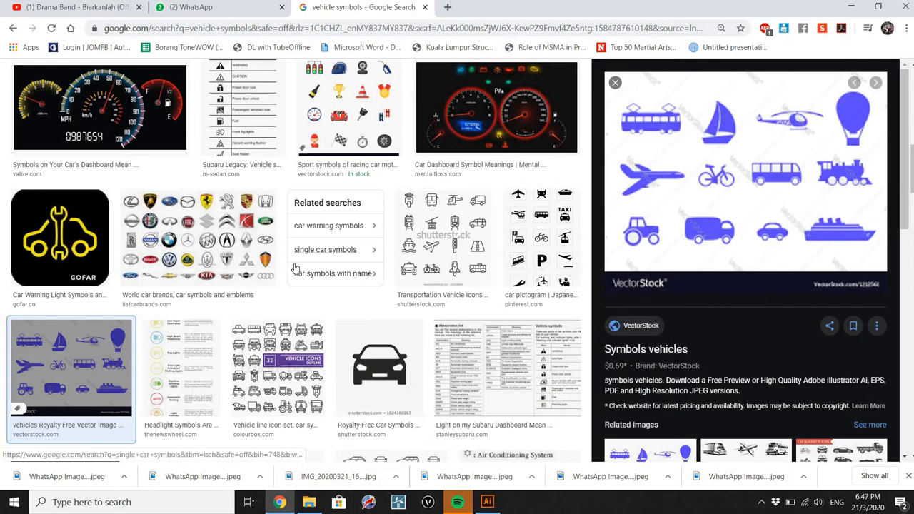
pyautogui.scroll(3, 304, 269)
pyautogui.scroll(3, 304, 269)
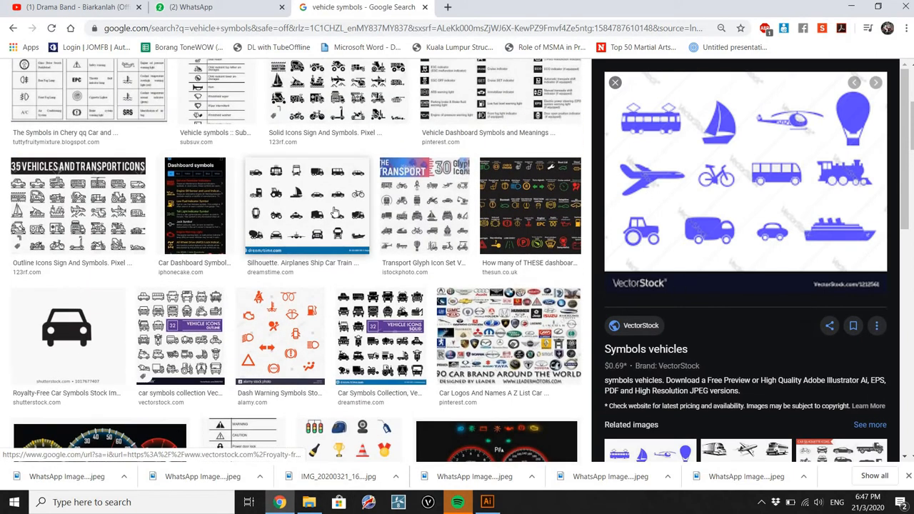
pyautogui.scroll(5, 295, 232)
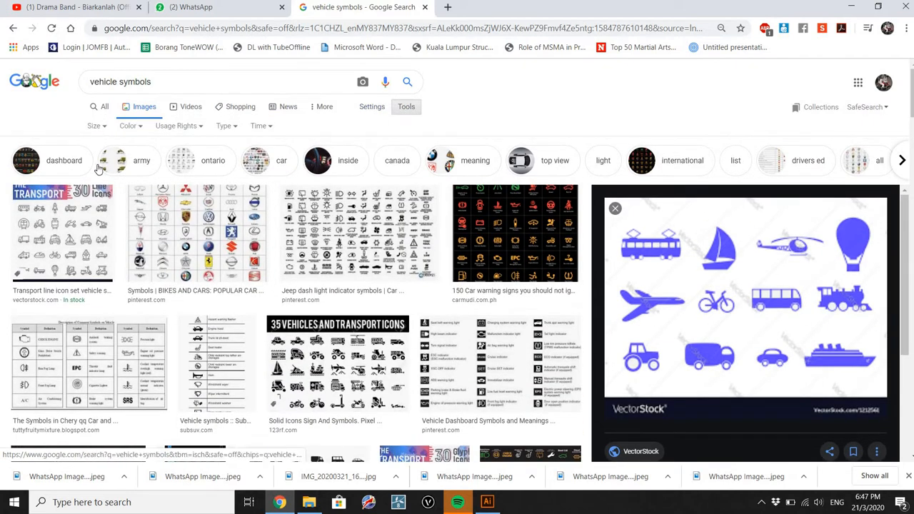
pyautogui.click(96, 125)
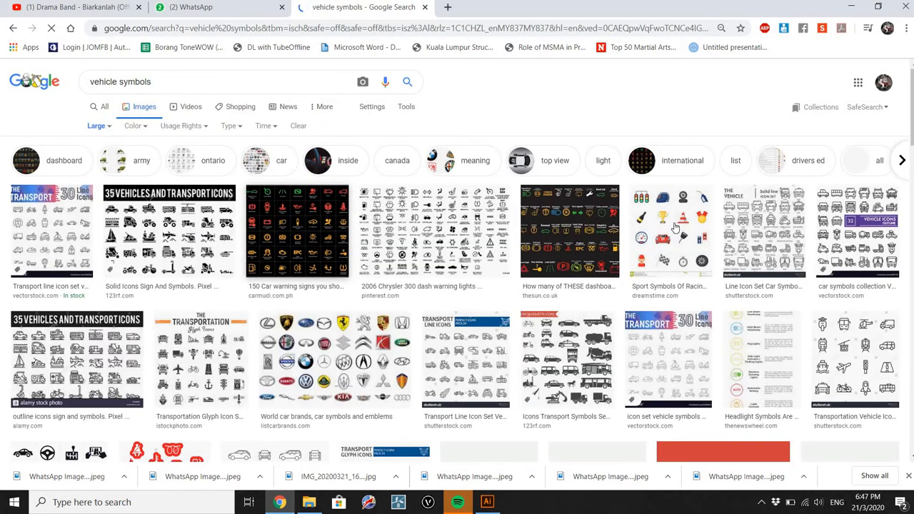
# Open the black Getty Images sheet of car driving and vehicle icons and copy the image
pyautogui.scroll(-3, 386, 307)
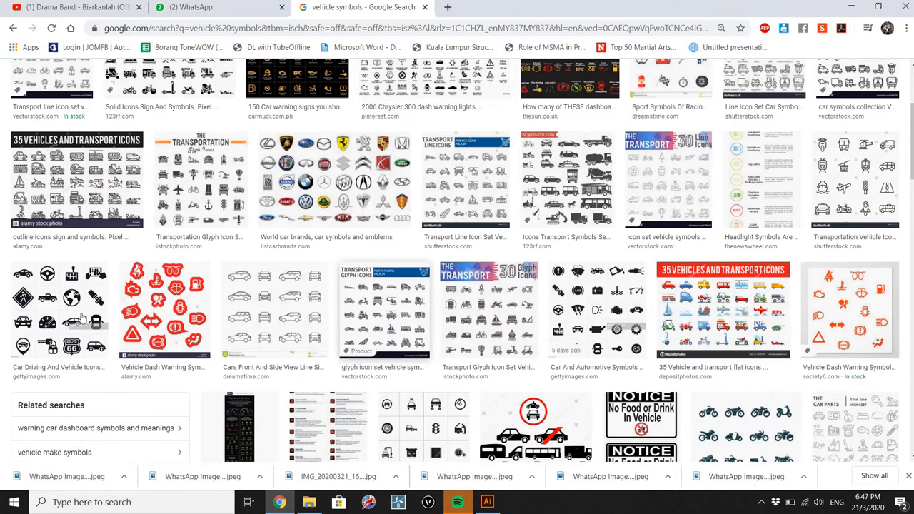
pyautogui.click(67, 300)
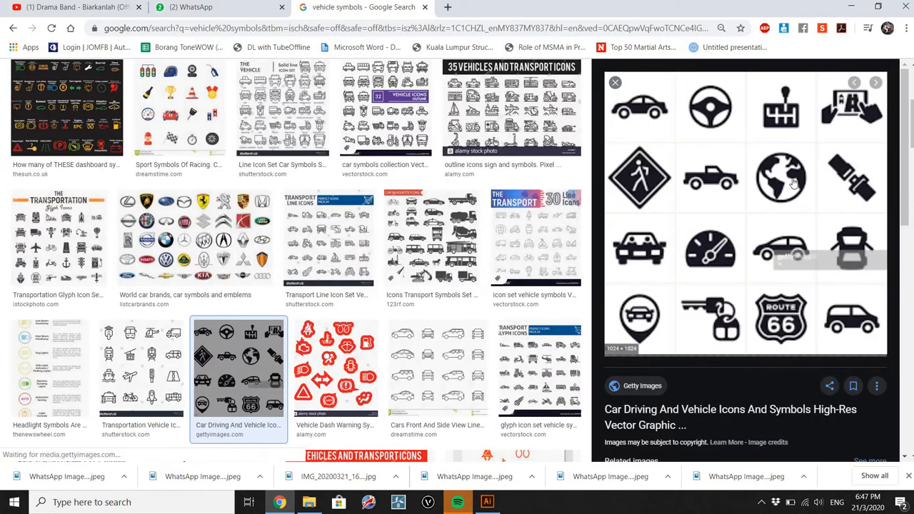
pyautogui.rightClick(794, 157)
pyautogui.click(777, 294)
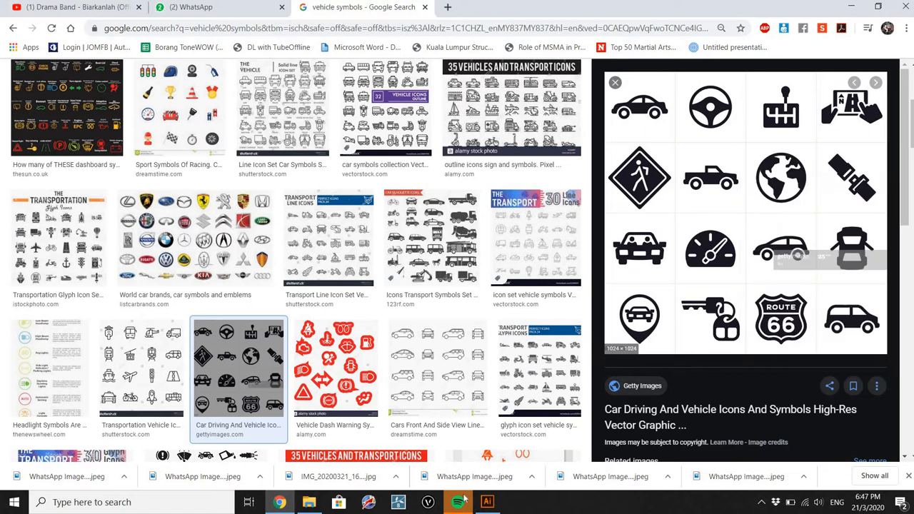
# Switch to Illustrator, paste the black vehicle icon sheet and move it onto the empty canvas below the artboards
pyautogui.click(486, 502)
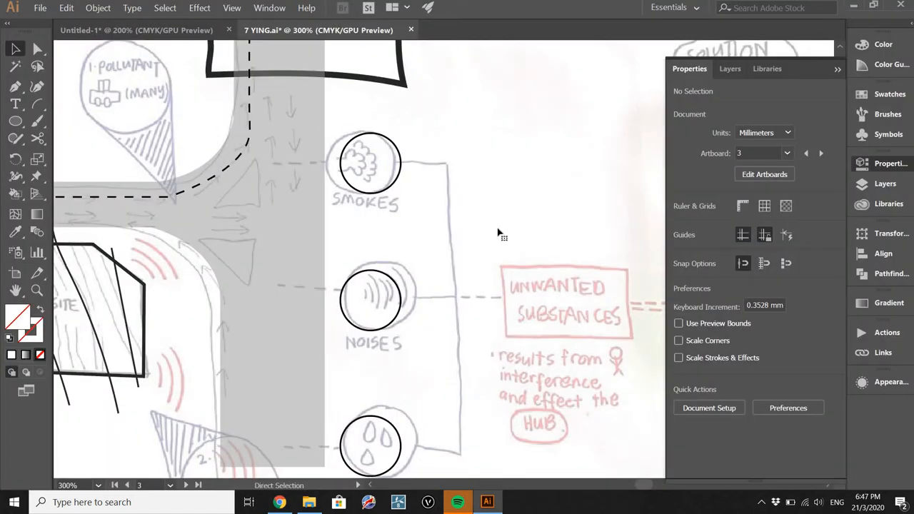
pyautogui.hotkey('ctrl', 'v')
pyautogui.scroll(-4, 458, 233)
pyautogui.moveTo(537, 204); pyautogui.dragTo(359, 295)
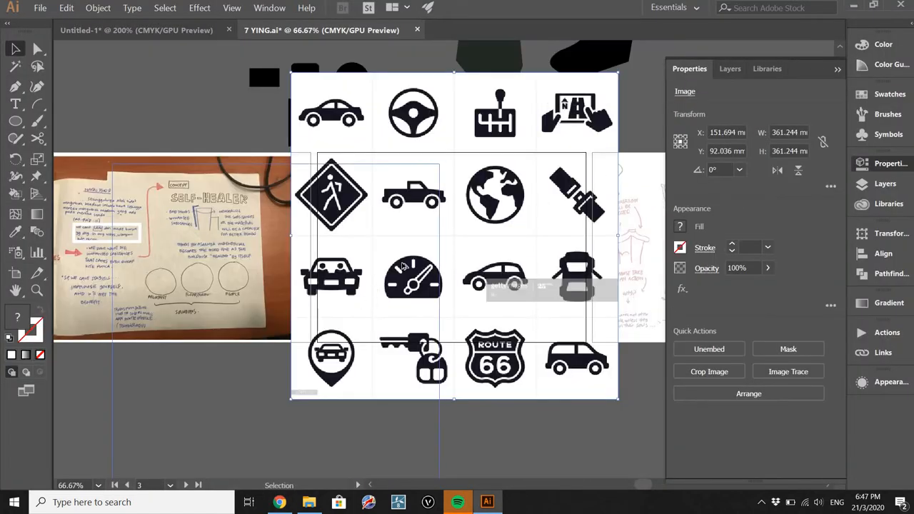
pyautogui.scroll(-1, 406, 267)
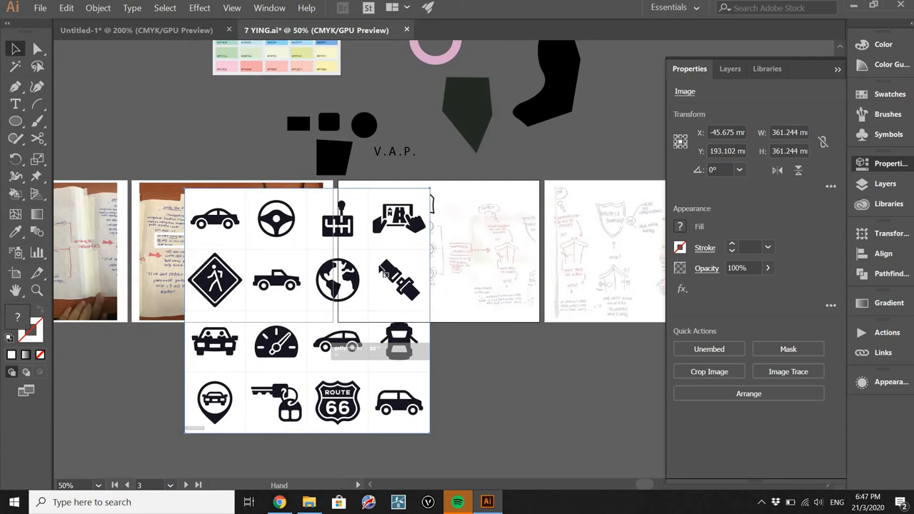
pyautogui.moveTo(384, 271); pyautogui.dragTo(471, 173)
pyautogui.moveTo(336, 257); pyautogui.dragTo(457, 186)
pyautogui.moveTo(400, 215); pyautogui.dragTo(388, 254)
# Image Trace the icon sheet with the Black and White Logo preset and expand the tracing into vector paths
pyautogui.click(794, 372)
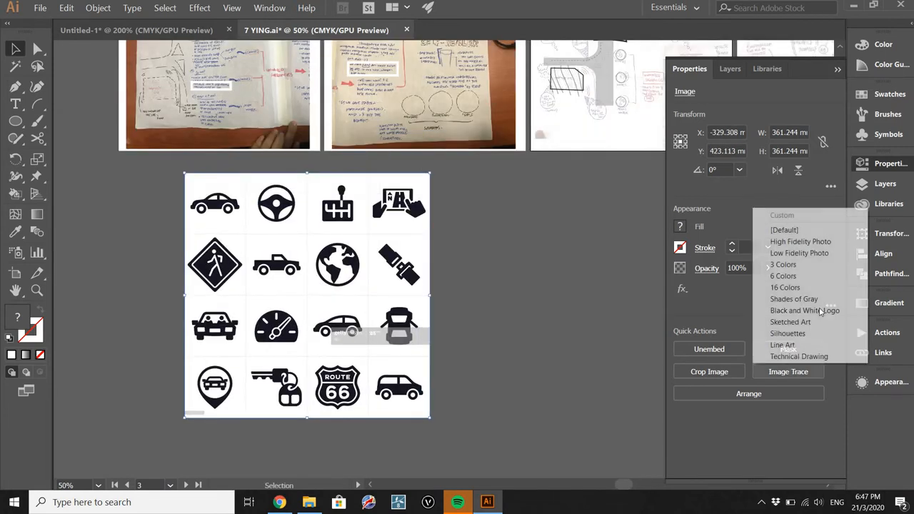
pyautogui.click(774, 309)
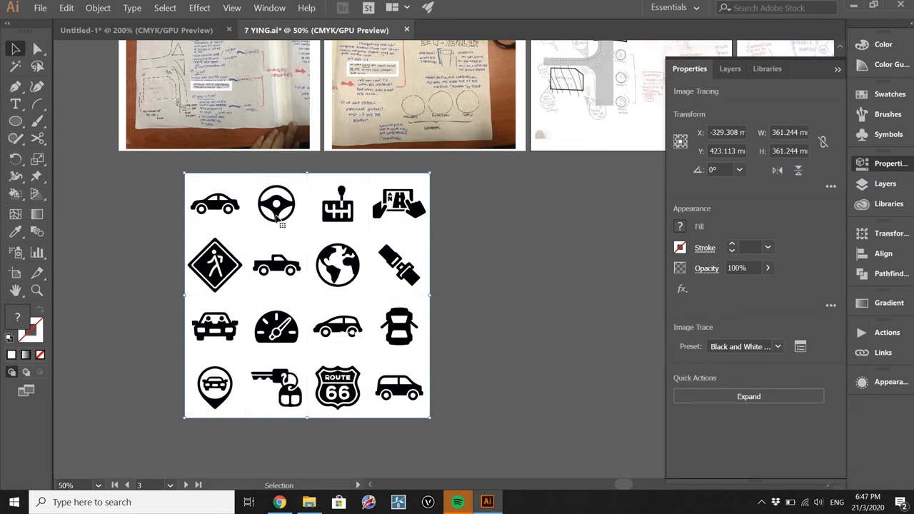
pyautogui.keyDown('alt'); pyautogui.scroll(4, 204, 198); pyautogui.keyUp('alt')
pyautogui.keyDown('alt'); pyautogui.scroll(-3, 205, 198); pyautogui.keyUp('alt')
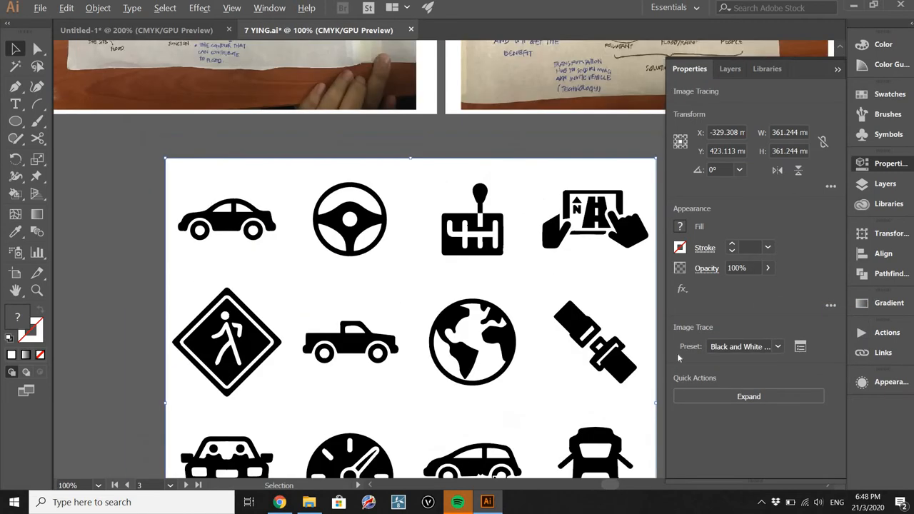
pyautogui.scroll(-1, 429, 286)
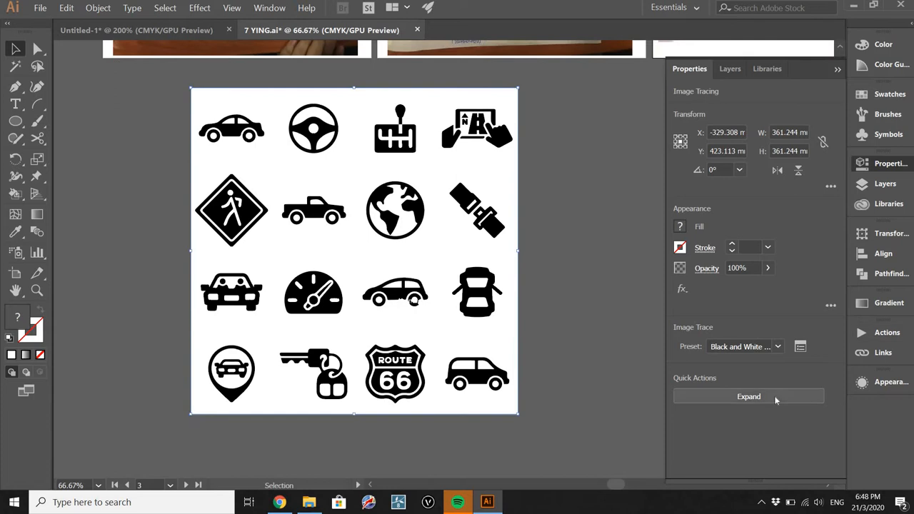
pyautogui.click(774, 395)
# Inside the traced group, group the first car's body with its two wheels, cut that car out and leave isolation mode
pyautogui.keyDown('alt'); pyautogui.scroll(2, 237, 90); pyautogui.keyUp('alt')
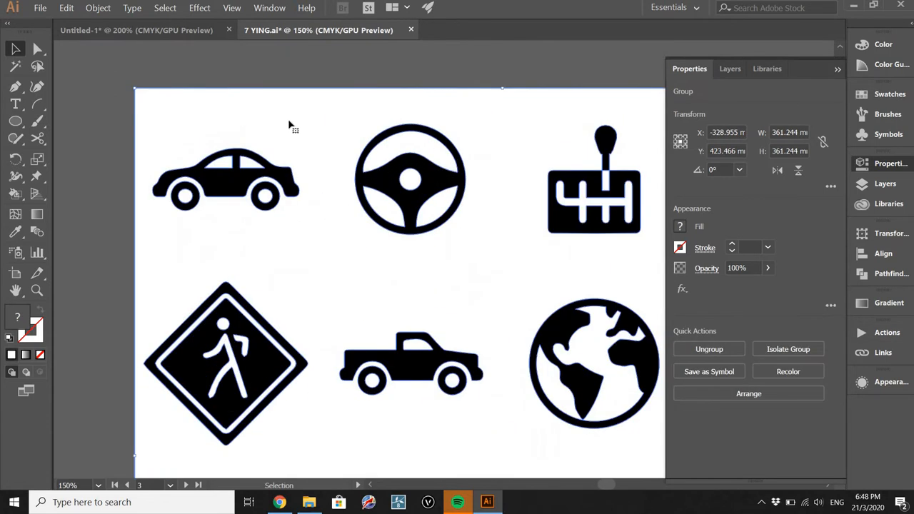
pyautogui.doubleClick(265, 202)
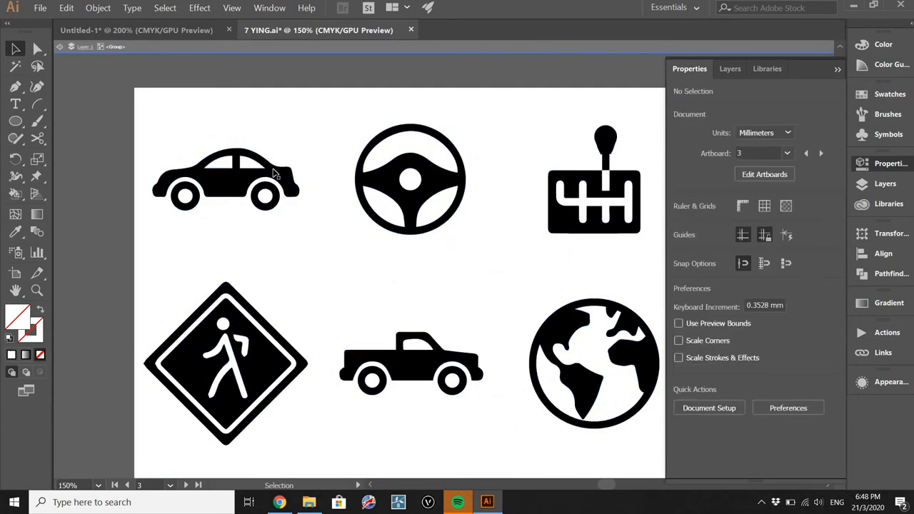
pyautogui.click(277, 207)
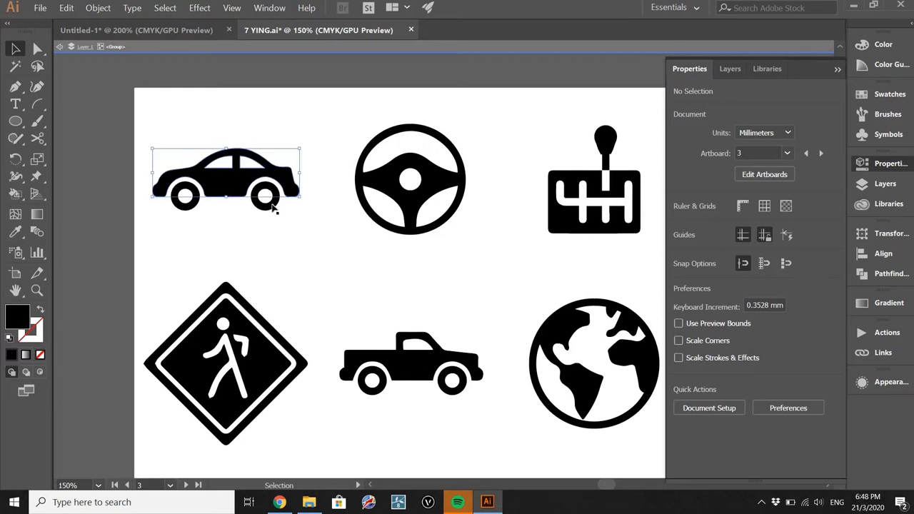
pyautogui.keyDown('shift'); pyautogui.click(186, 209); pyautogui.keyUp('shift')
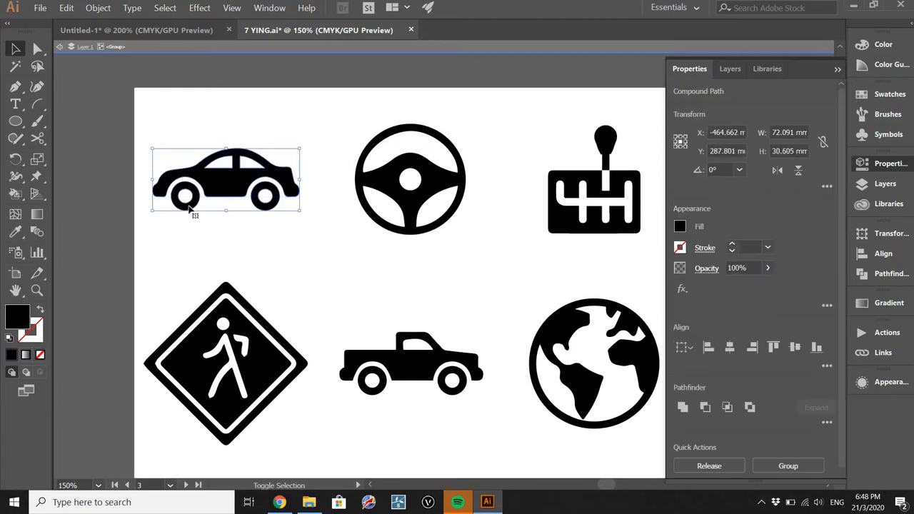
pyautogui.press('a')
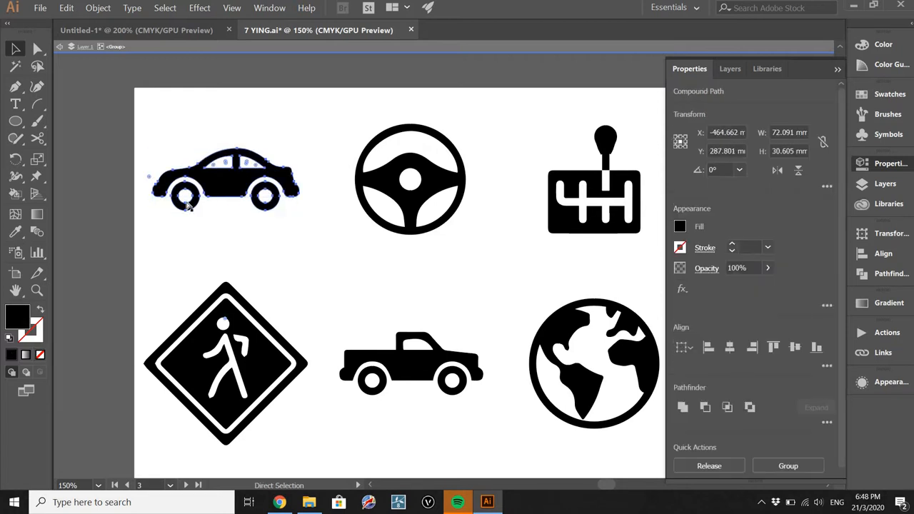
pyautogui.hotkey('ctrl', 'g')
pyautogui.press('v')
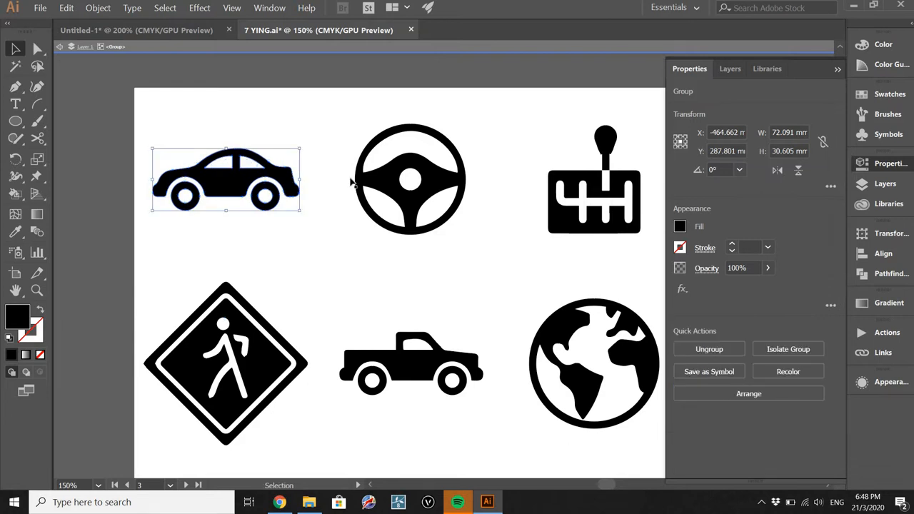
pyautogui.hotkey('ctrl', 'x')
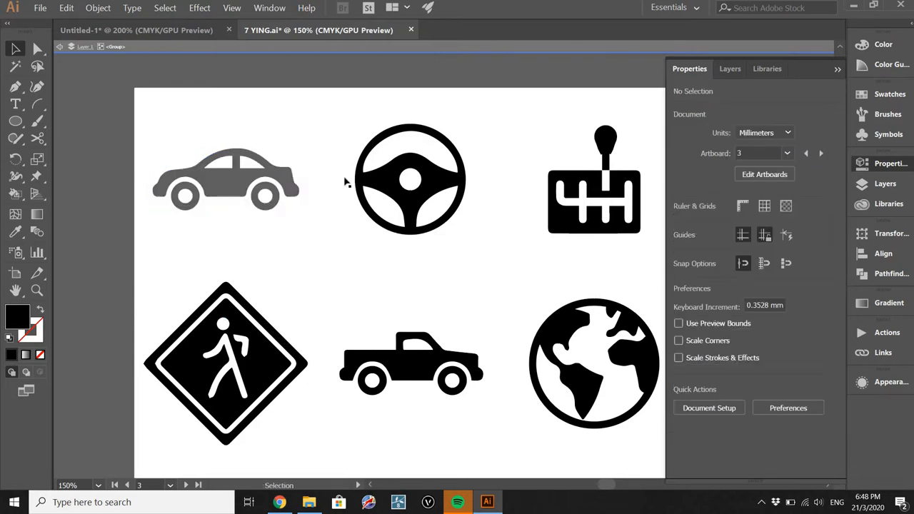
pyautogui.doubleClick(315, 186)
pyautogui.moveTo(439, 213); pyautogui.dragTo(348, 215)
# Try deleting the rest of the traced icon sheet and pasting the car, and undo both
pyautogui.scroll(-3, 348, 215)
pyautogui.click(421, 236)
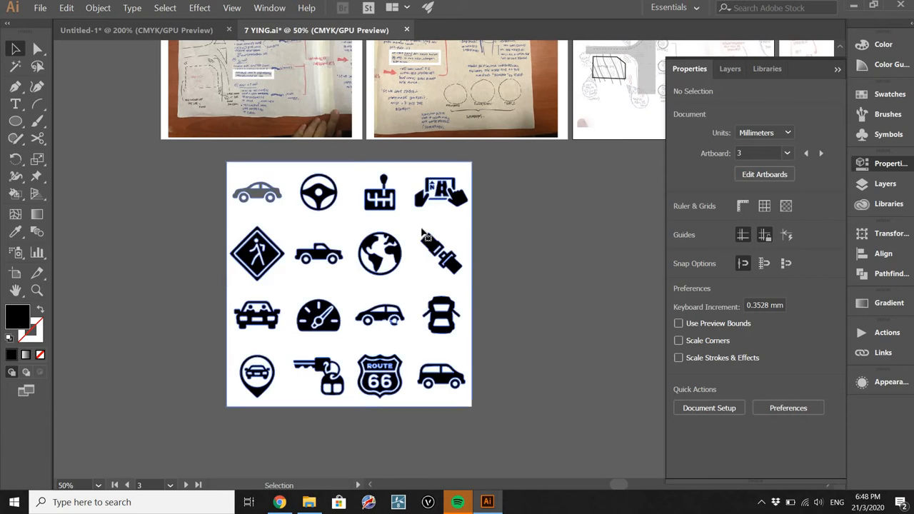
pyautogui.press('Delete')
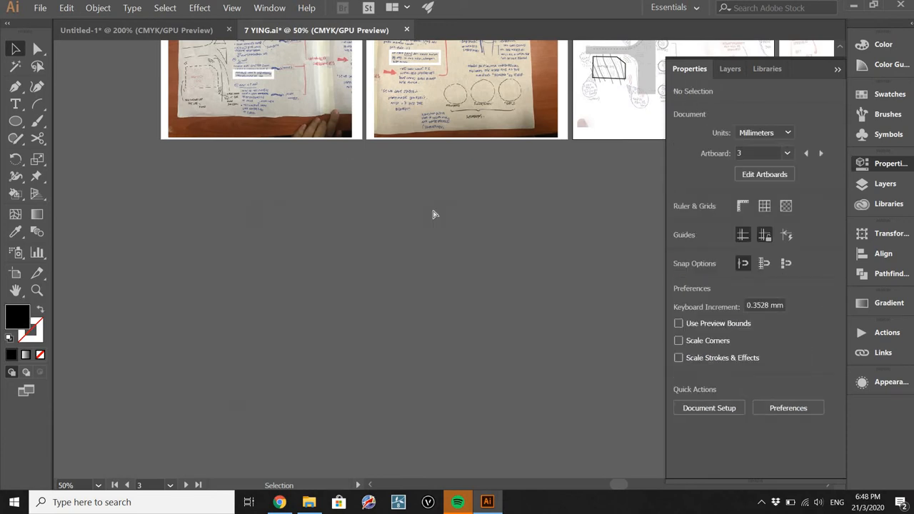
pyautogui.hotkey('ctrl', 'v')
pyautogui.hotkey('ctrl', 'z')
pyautogui.hotkey('ctrl', 'z')
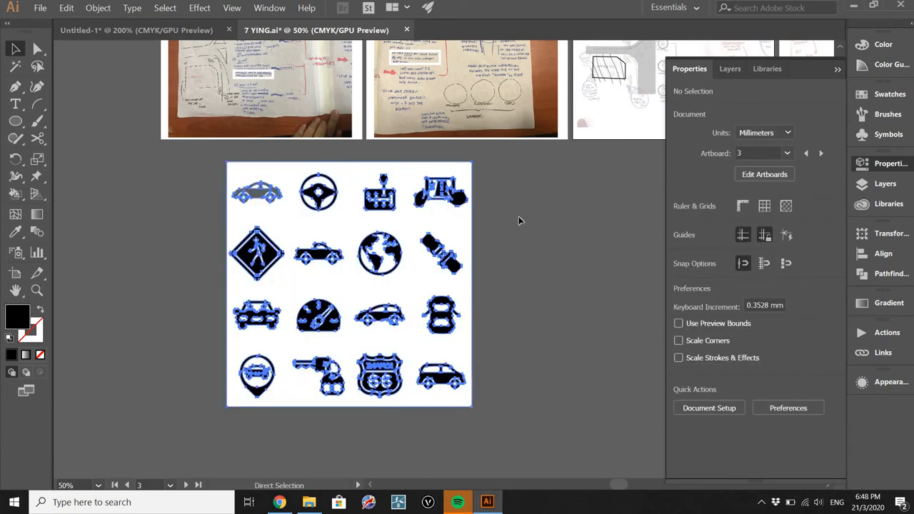
# Move the icon sheet aside, paste the cut car and place it on the diagram artboard above the hatched site
pyautogui.hotkey('ctrl', 'z')
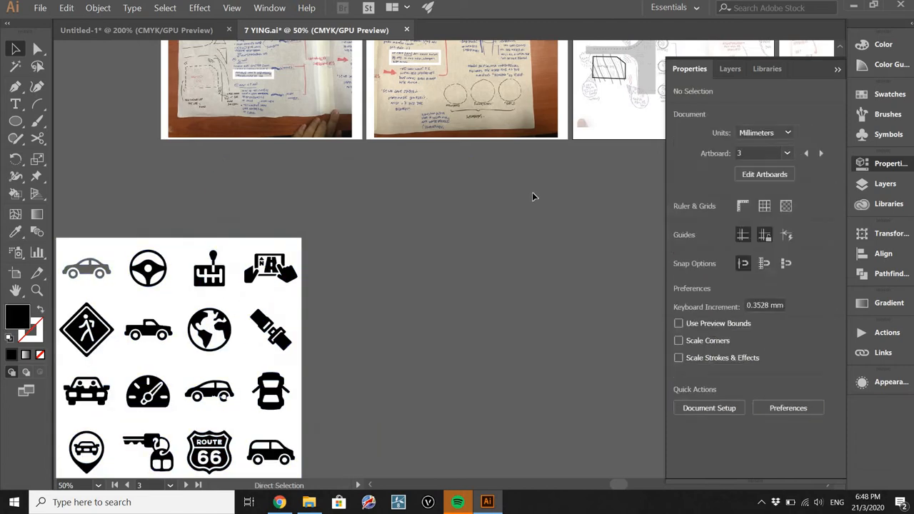
pyautogui.hotkey('ctrl', 'v')
pyautogui.scroll(3, 471, 300)
pyautogui.hscroll(2, 471, 300)
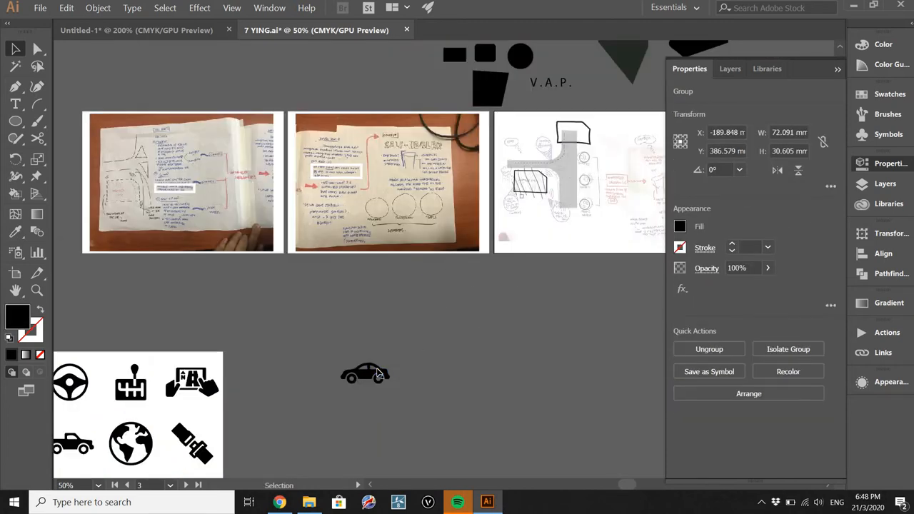
pyautogui.moveTo(378, 373)
pyautogui.mouseDown()
pyautogui.moveTo(461, 296)
pyautogui.moveTo(464, 271)
pyautogui.moveTo(562, 146)
pyautogui.mouseUp()
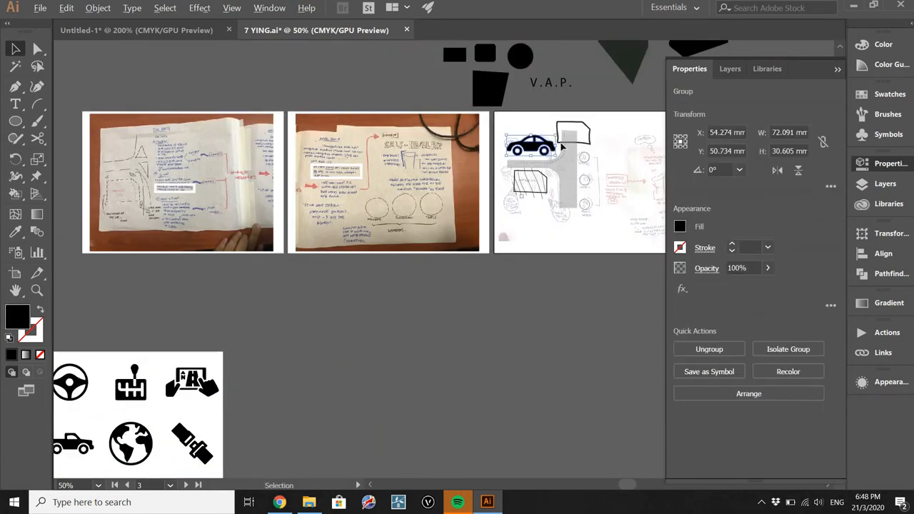
# Scale the car down to about 31 mm wide and place it just below the "Sounds from" circle
pyautogui.scroll(4, 562, 147)
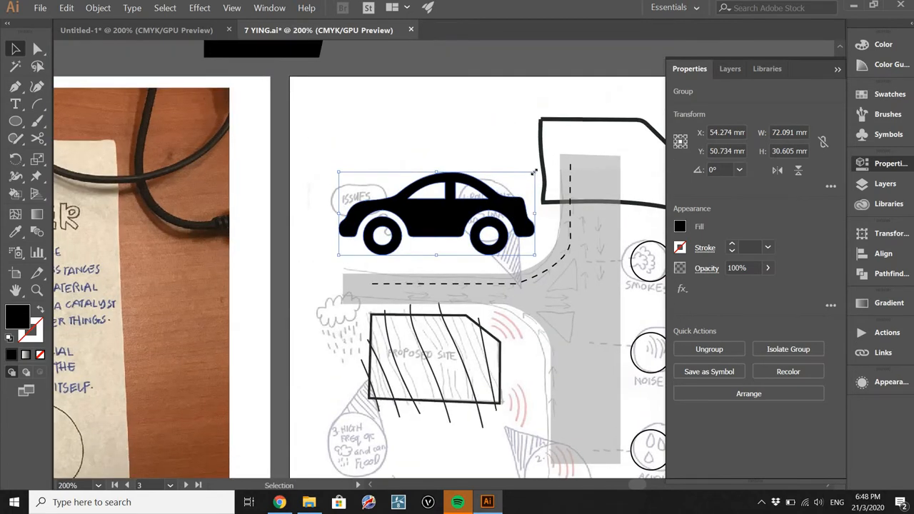
pyautogui.moveTo(534, 173)
pyautogui.mouseDown()
pyautogui.moveTo(423, 218)
pyautogui.moveTo(480, 309)
pyautogui.moveTo(380, 122)
pyautogui.moveTo(356, 130)
pyautogui.moveTo(368, 177)
pyautogui.mouseUp()
pyautogui.click(436, 236)
pyautogui.moveTo(352, 145); pyautogui.dragTo(443, 359)
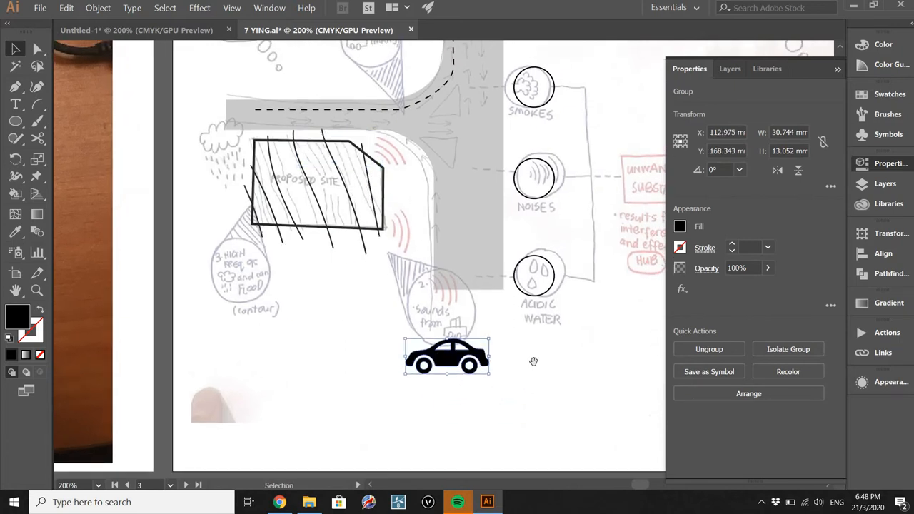
pyautogui.click(476, 332)
# Look over the unwanted substances and solution parts of the diagram and the neighbouring artboard
pyautogui.moveTo(590, 362); pyautogui.dragTo(434, 370)
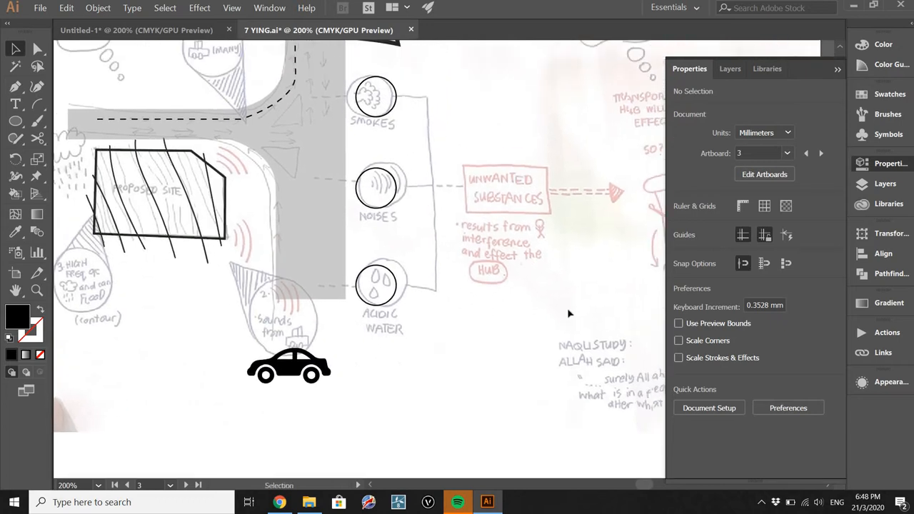
pyautogui.hscroll(3, 340, 262)
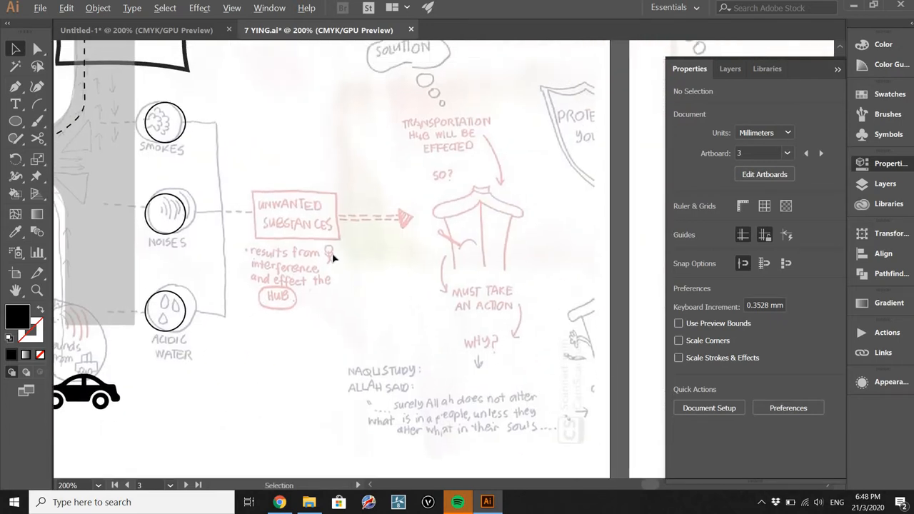
pyautogui.scroll(-1, 333, 260)
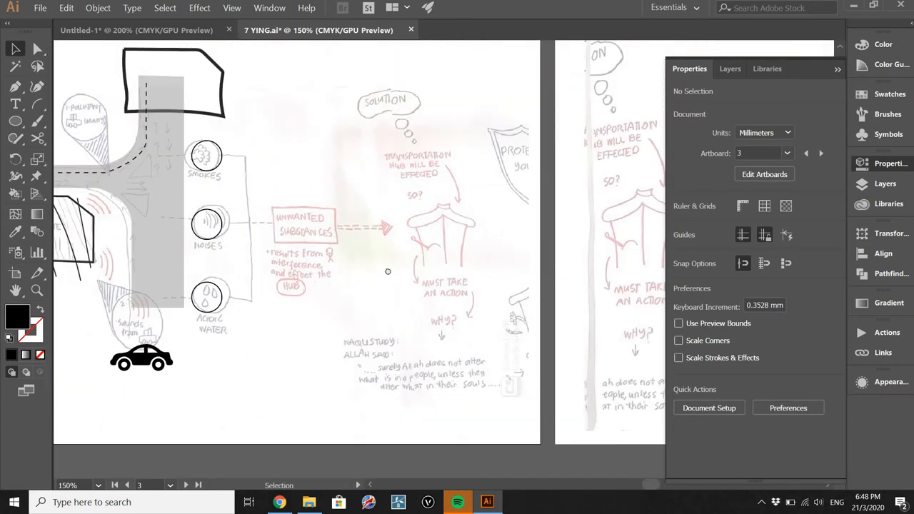
pyautogui.hscroll(-2, 414, 296)
pyautogui.scroll(1, 358, 271)
pyautogui.scroll(-1, 367, 275)
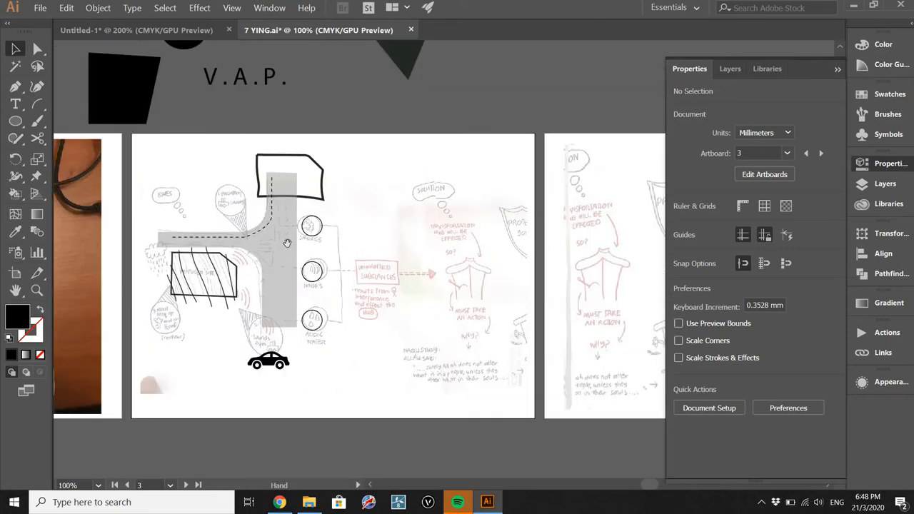
pyautogui.moveTo(483, 302); pyautogui.dragTo(349, 310)
# Switch to WhatsApp in Chrome, search the chats for "Hi" and open the High-tech group chat
pyautogui.click(310, 503)
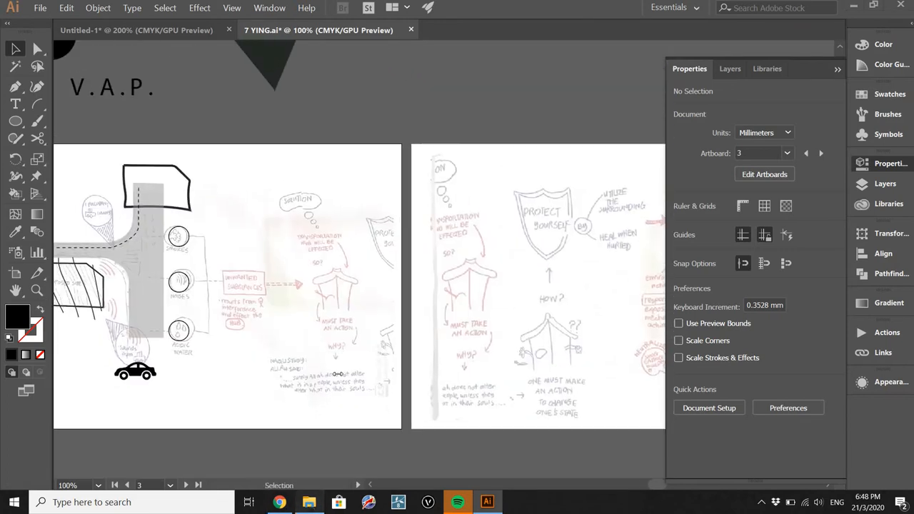
pyautogui.click(280, 502)
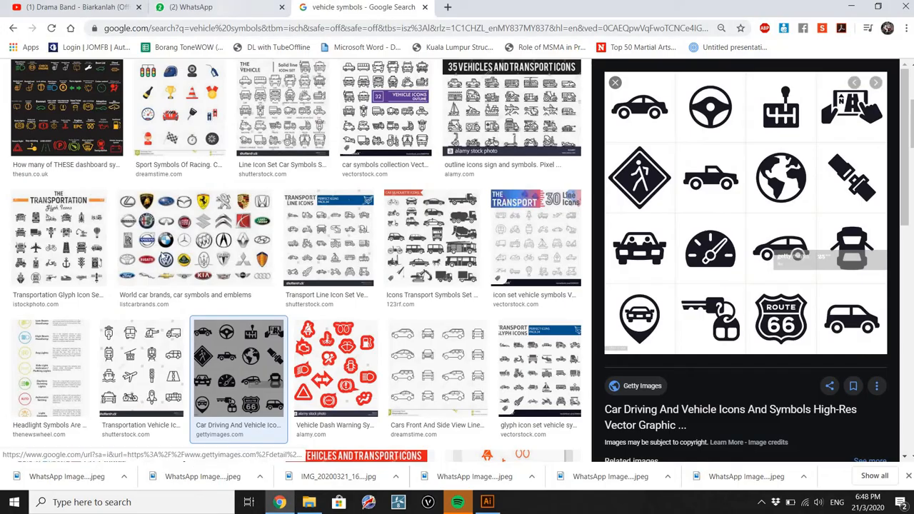
pyautogui.click(214, 9)
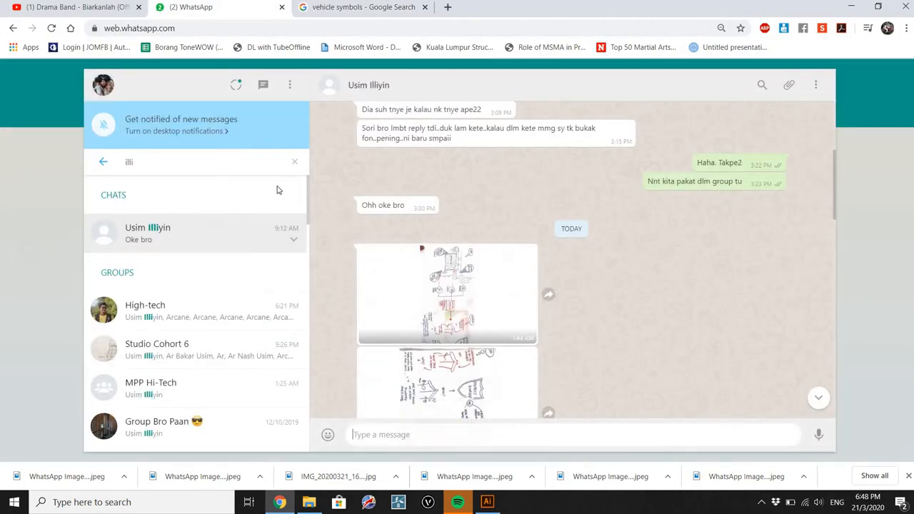
pyautogui.press('BackSpace')
pyautogui.press('BackSpace')
pyautogui.press('BackSpace')
pyautogui.press('BackSpace')
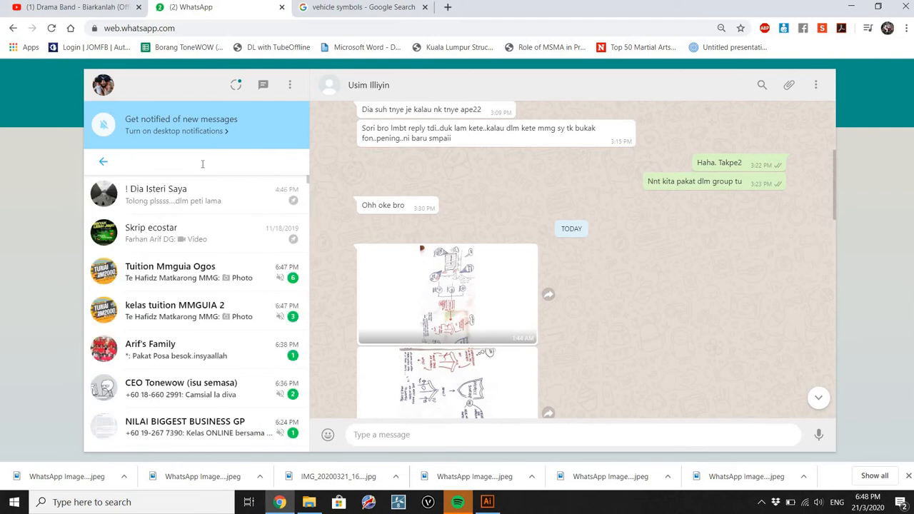
pyautogui.write('w')
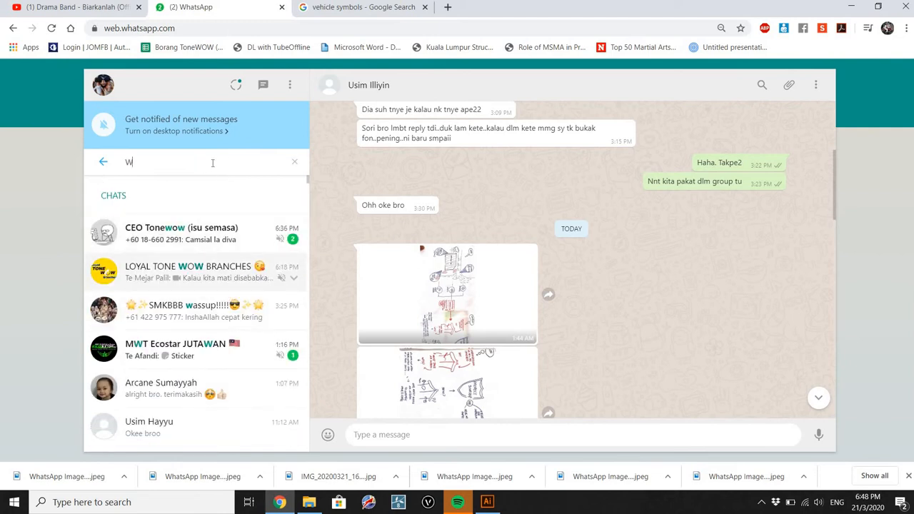
pyautogui.write('Hi')
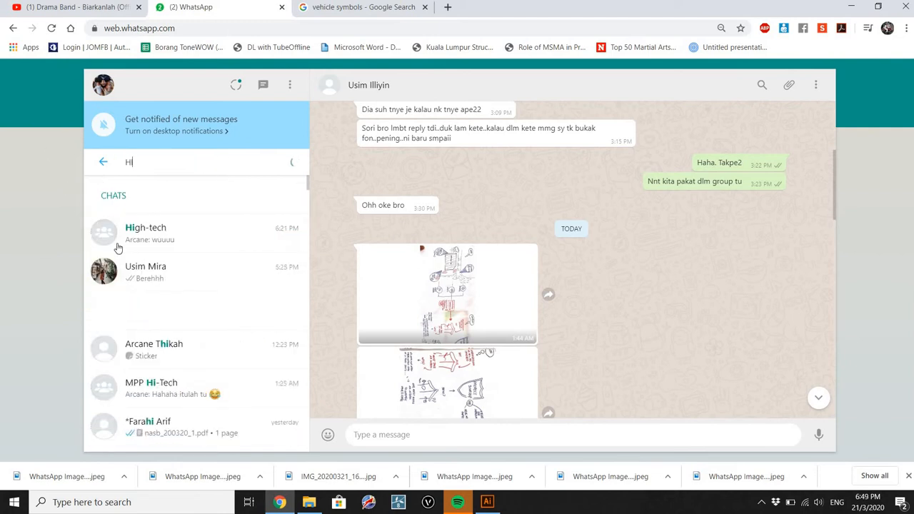
pyautogui.press('Return')
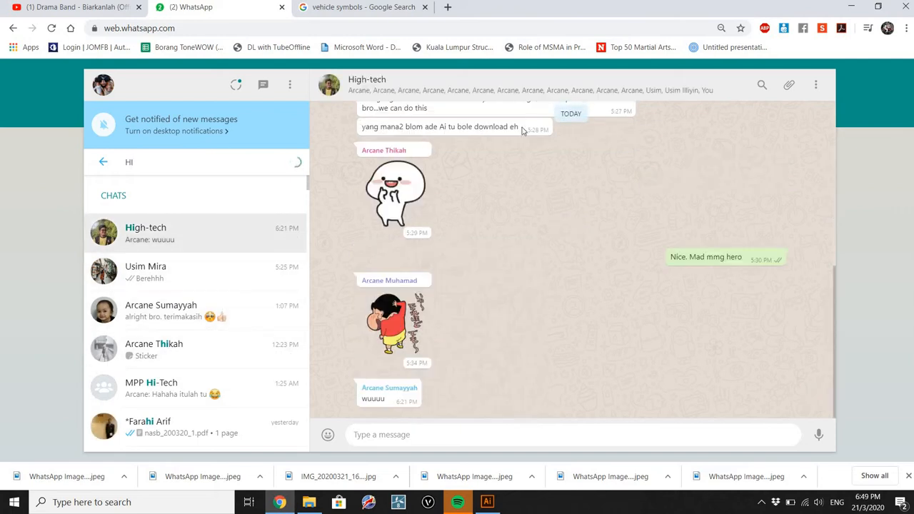
# Open the High-tech group's info and bring up its gallery of shared media
pyautogui.click(366, 82)
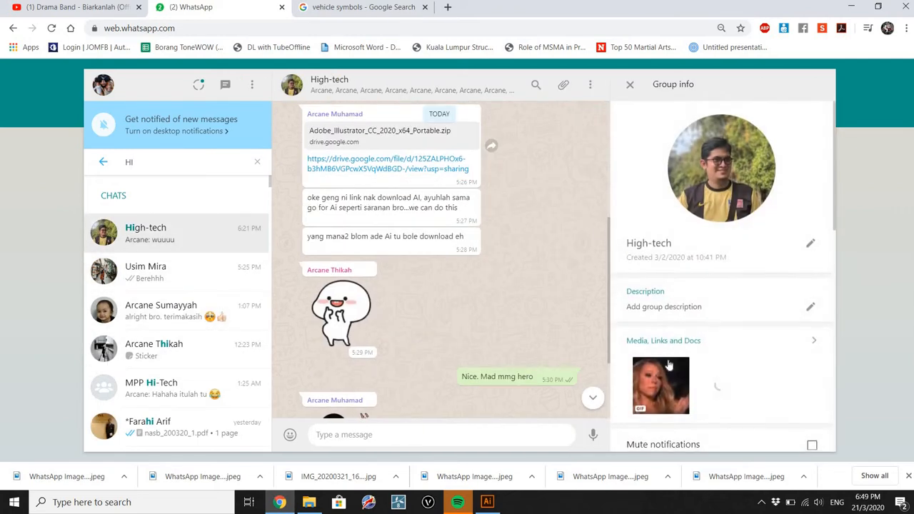
pyautogui.scroll(-1, 667, 357)
pyautogui.scroll(-3, 686, 325)
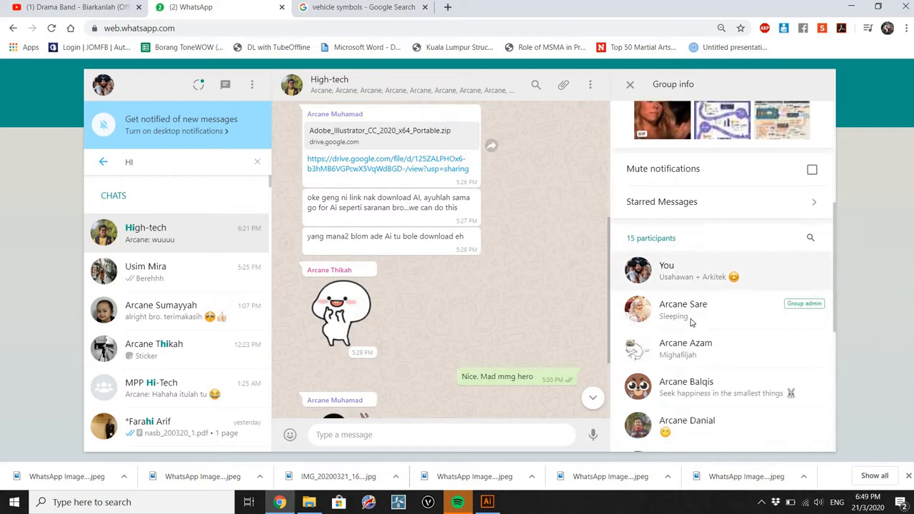
pyautogui.scroll(3, 688, 316)
pyautogui.scroll(2, 711, 336)
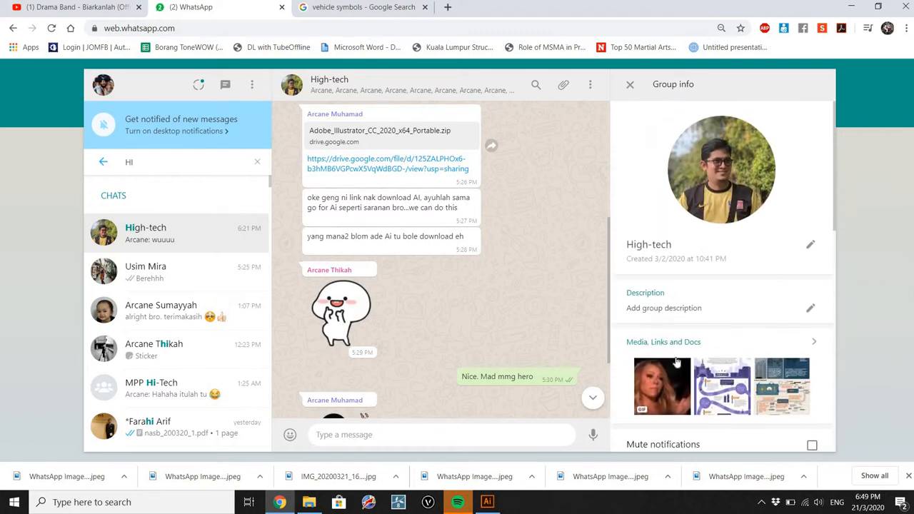
pyautogui.scroll(-2, 711, 335)
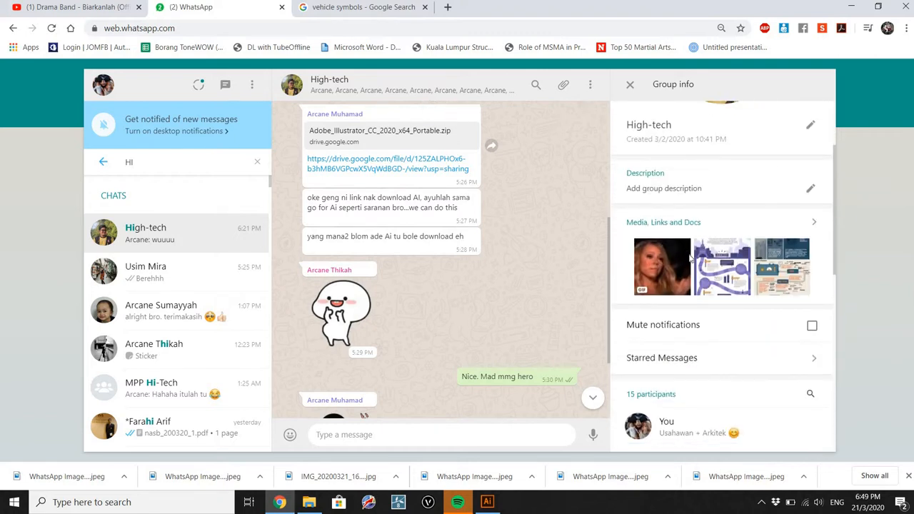
pyautogui.scroll(3, 690, 259)
pyautogui.scroll(-8, 693, 305)
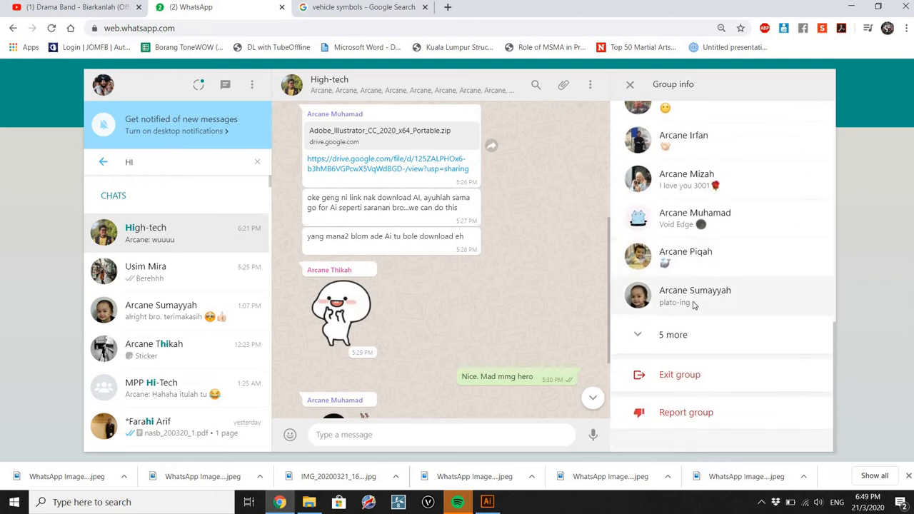
pyautogui.scroll(8, 693, 305)
pyautogui.click(663, 342)
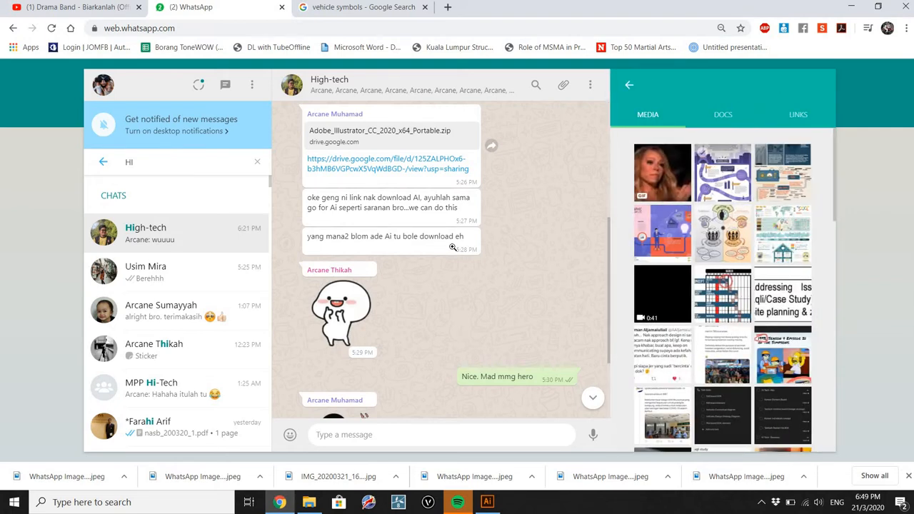
# Download the Content Land infographic from the group's media and show the file in its folder
pyautogui.click(732, 193)
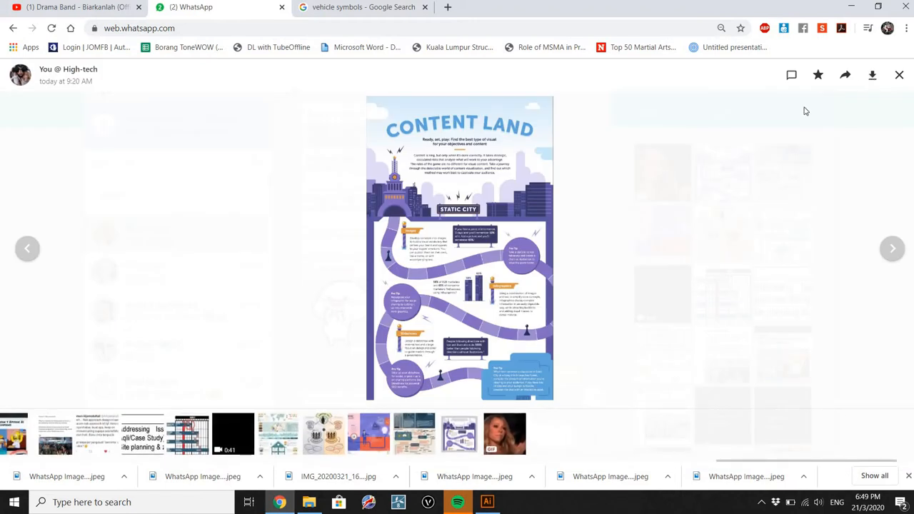
pyautogui.click(124, 475)
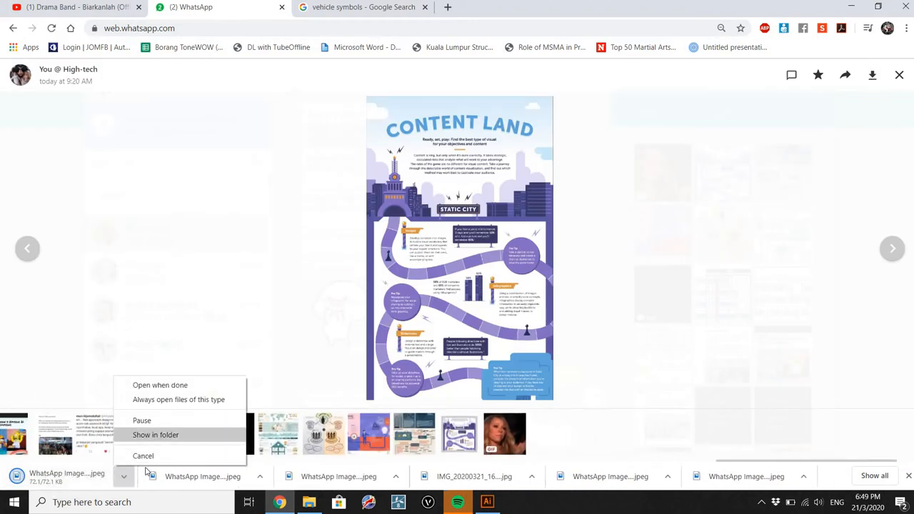
pyautogui.click(124, 476)
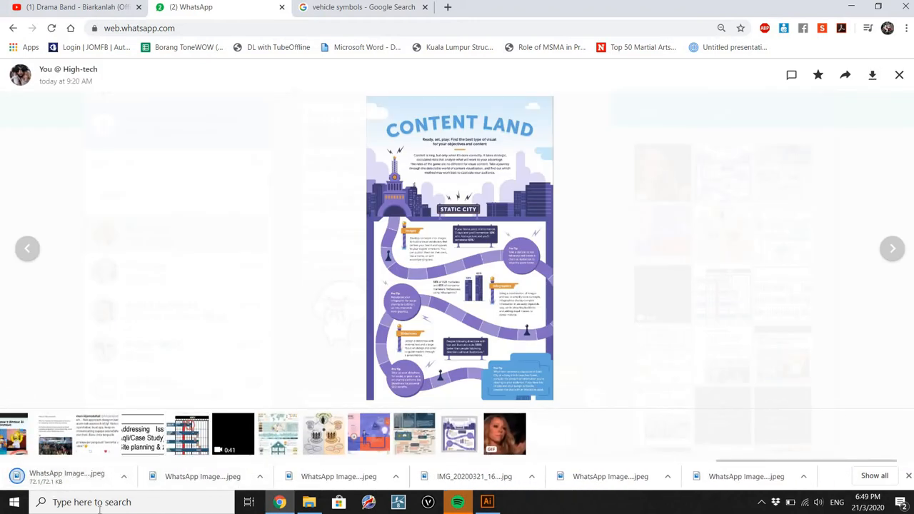
pyautogui.click(123, 477)
pyautogui.click(157, 436)
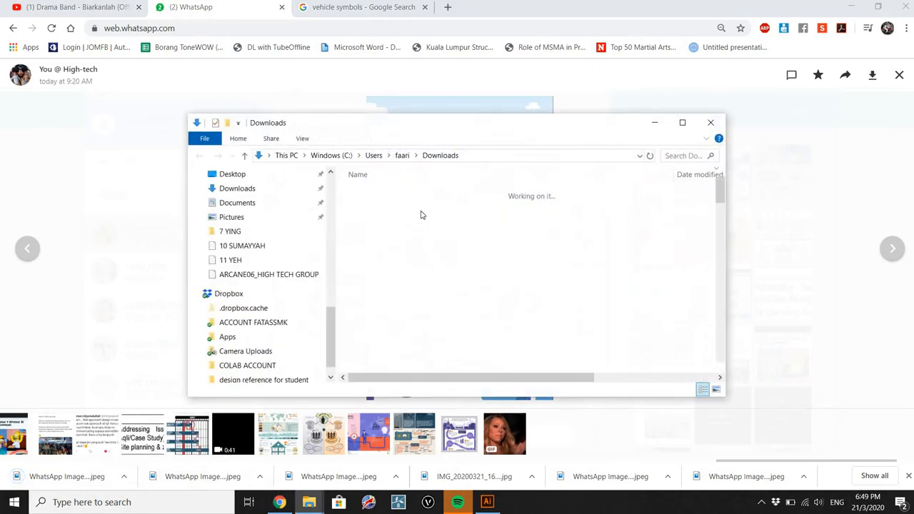
# Try to place the downloaded infographic from the Downloads folder into the 7 YING.ai document
pyautogui.moveTo(425, 207); pyautogui.dragTo(491, 500)
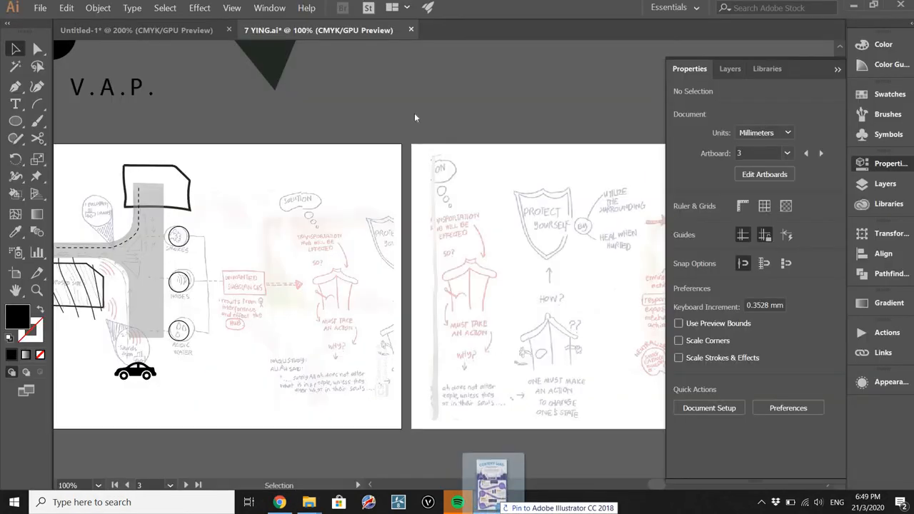
pyautogui.moveTo(415, 117); pyautogui.dragTo(417, 117)
pyautogui.click(536, 268)
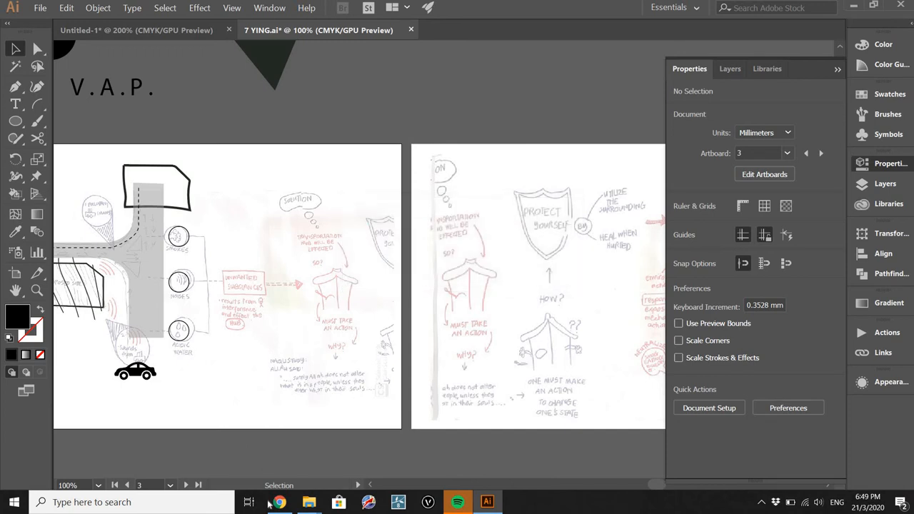
# Return to the Downloads folder and open WhatsApp Image 2020-03-21 at 9.20.46 AM.jpeg with Paint
pyautogui.moveTo(309, 502)
pyautogui.moveTo(327, 452)
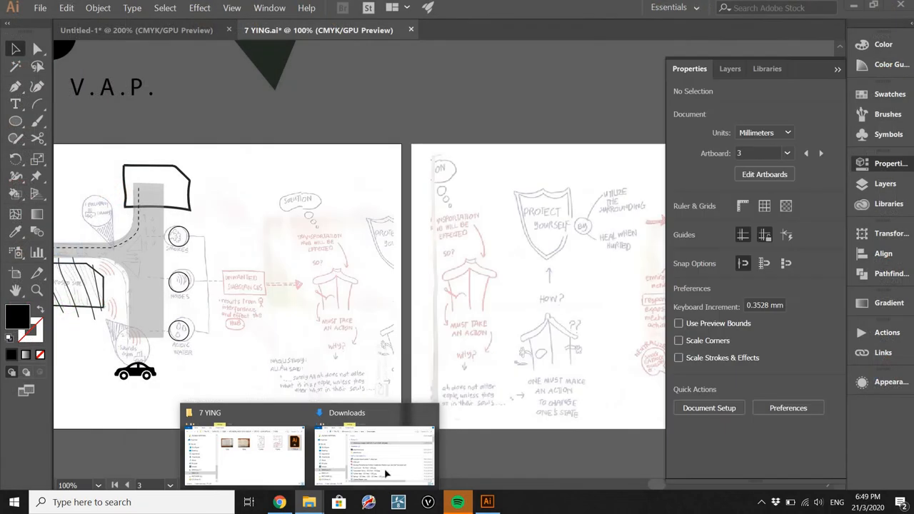
pyautogui.click(386, 474)
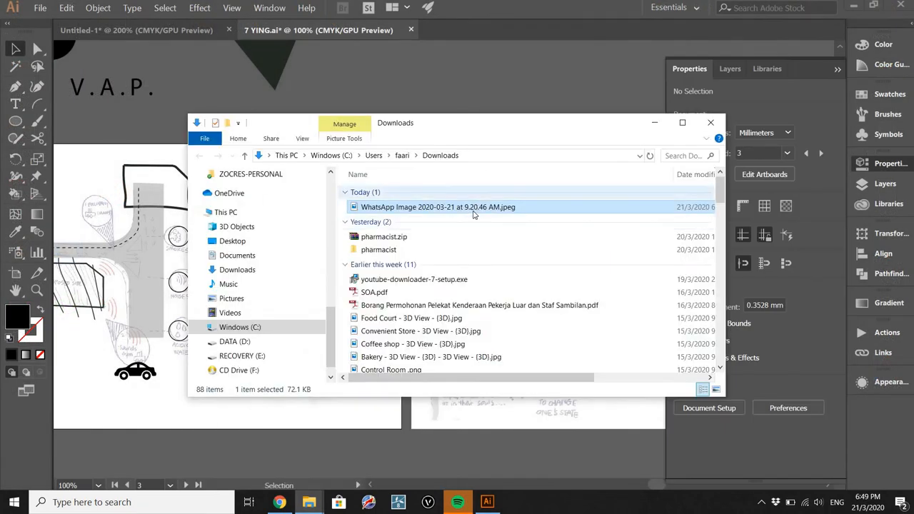
pyautogui.rightClick(473, 207)
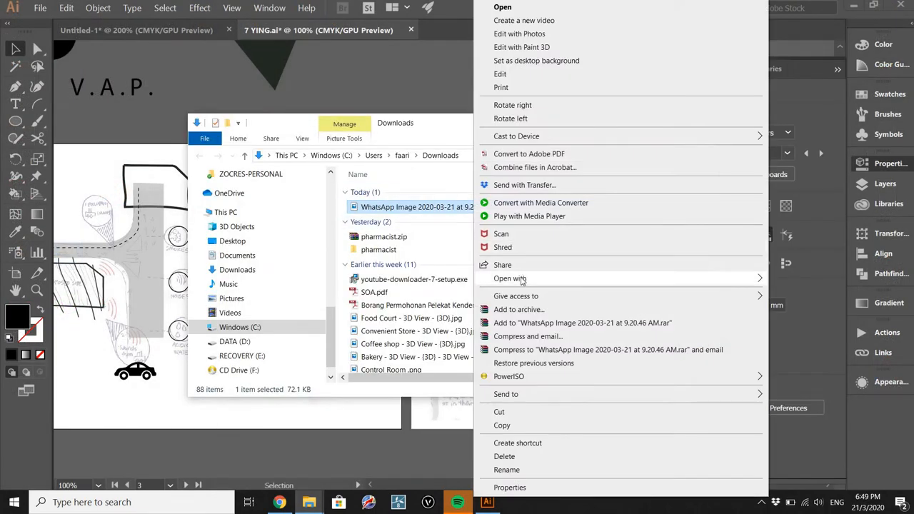
pyautogui.moveTo(622, 279)
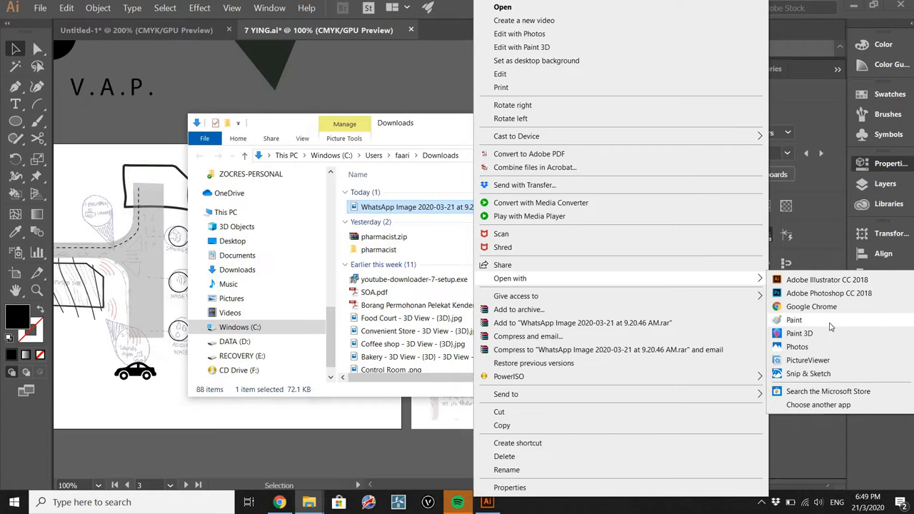
pyautogui.click(805, 321)
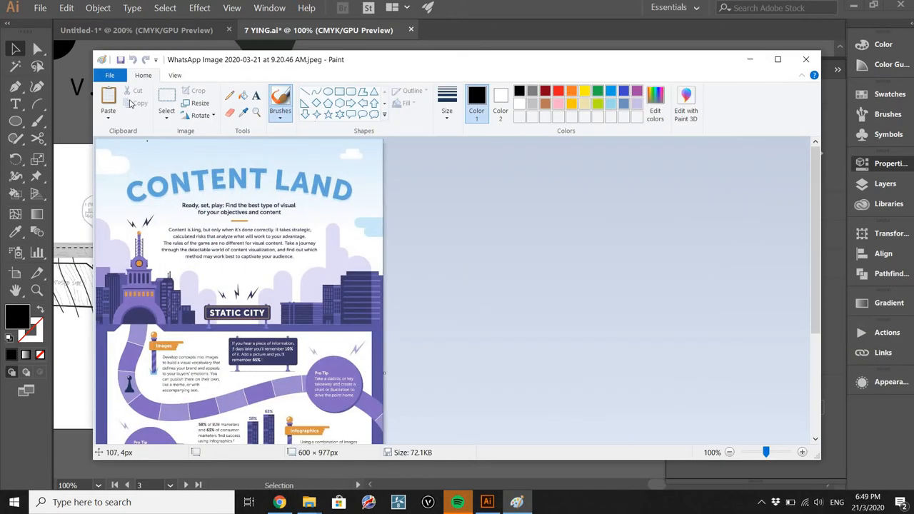
# Save the image as a JPEG in Downloads, overwriting WhatsApp Image 2020-03-21 at 9.20.46 AM.jpeg
pyautogui.hotkey('alt', 'f')
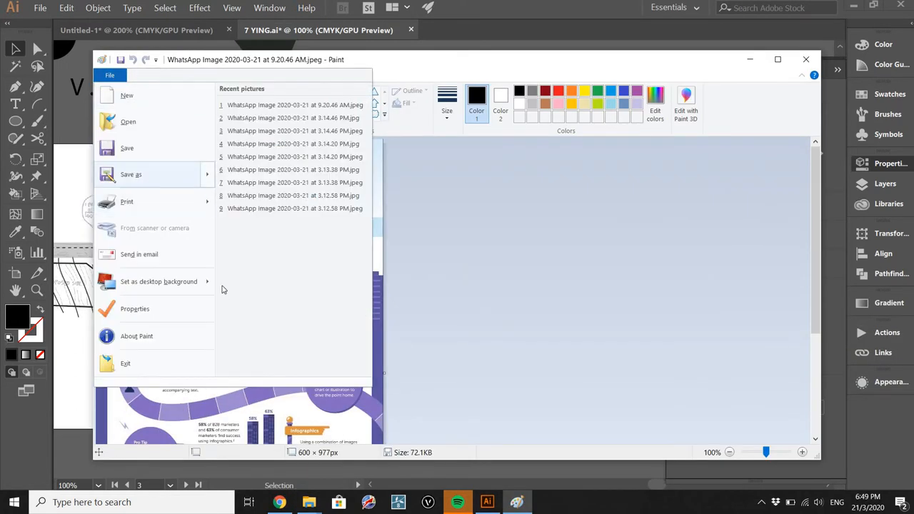
pyautogui.press('a')
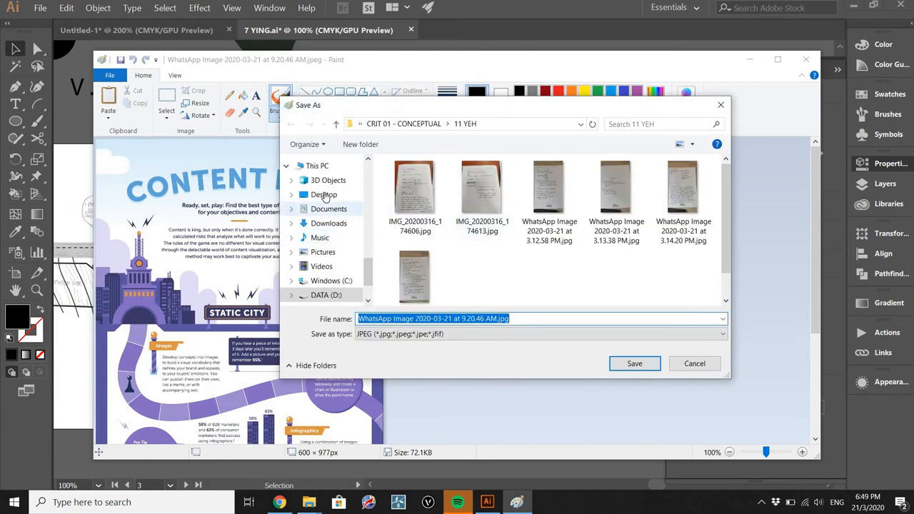
pyautogui.click(328, 223)
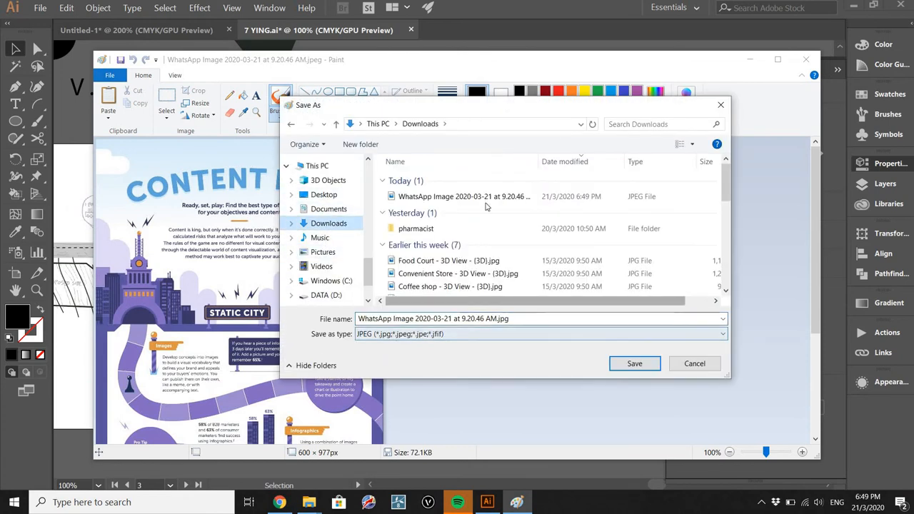
pyautogui.click(464, 196)
pyautogui.click(634, 364)
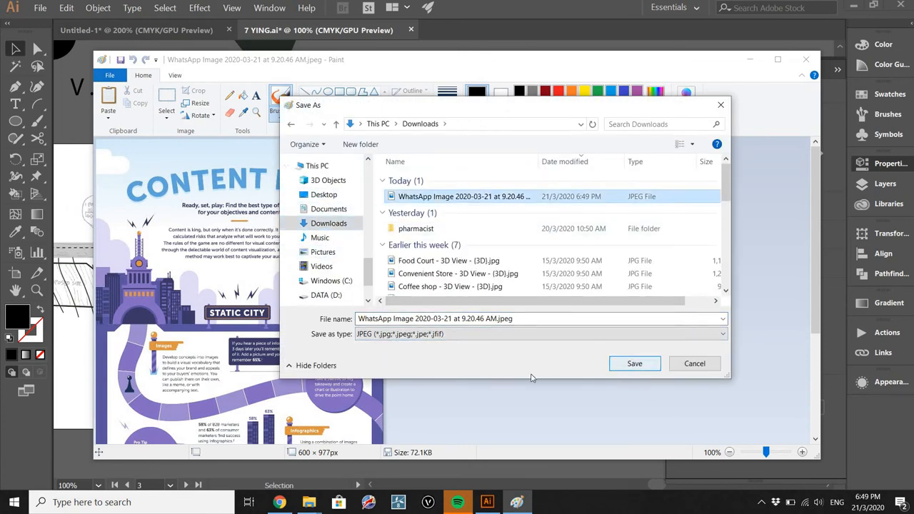
pyautogui.click(499, 250)
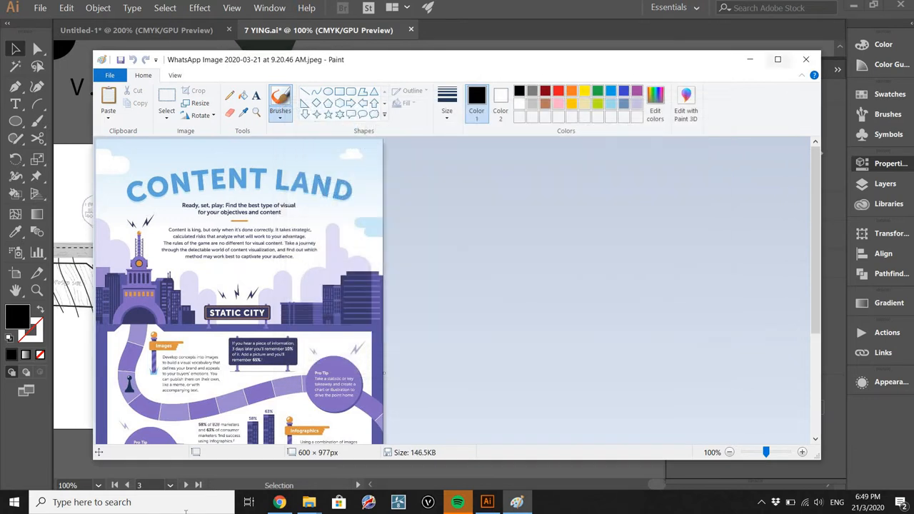
# Place the resaved infographic from Downloads into the Illustrator document, move it above the traced diagram artboard and deselect it
pyautogui.moveTo(309, 502)
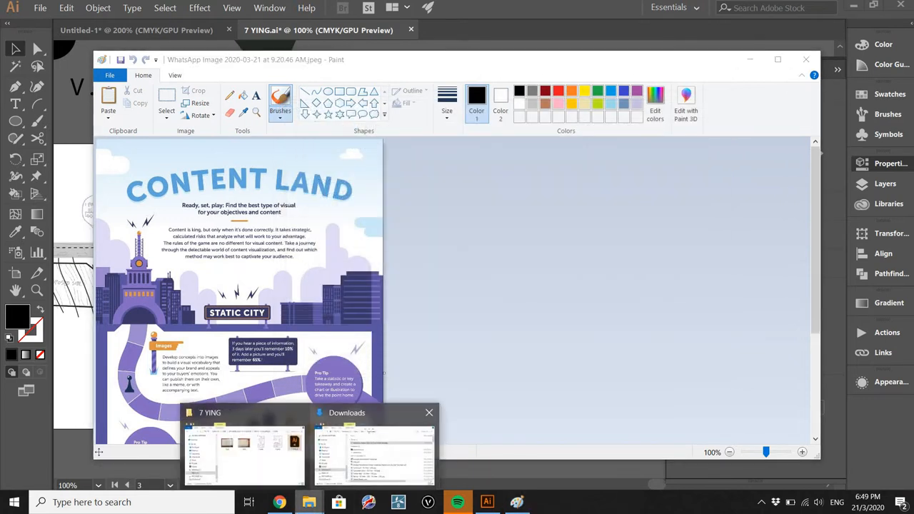
pyautogui.click(373, 447)
pyautogui.moveTo(137, 172)
pyautogui.mouseDown()
pyautogui.moveTo(65, 122)
pyautogui.moveTo(74, 170)
pyautogui.mouseUp()
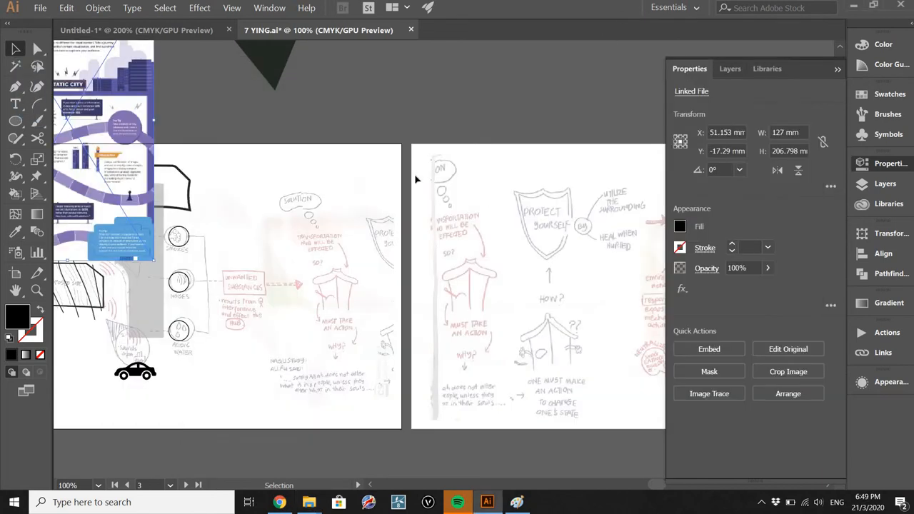
pyautogui.moveTo(148, 138); pyautogui.dragTo(600, 118)
pyautogui.moveTo(592, 151); pyautogui.dragTo(542, 264)
pyautogui.click(358, 154)
pyautogui.moveTo(468, 287); pyautogui.dragTo(339, 220)
pyautogui.moveTo(339, 220); pyautogui.dragTo(412, 220)
pyautogui.hotkey('ctrl', 'shift', 'a')
# Compare the infographic's winding road layout with the traced diagram and the neighbouring sketch artboards
pyautogui.hotkey('ctrl', '-')
pyautogui.scroll(2, 471, 229)
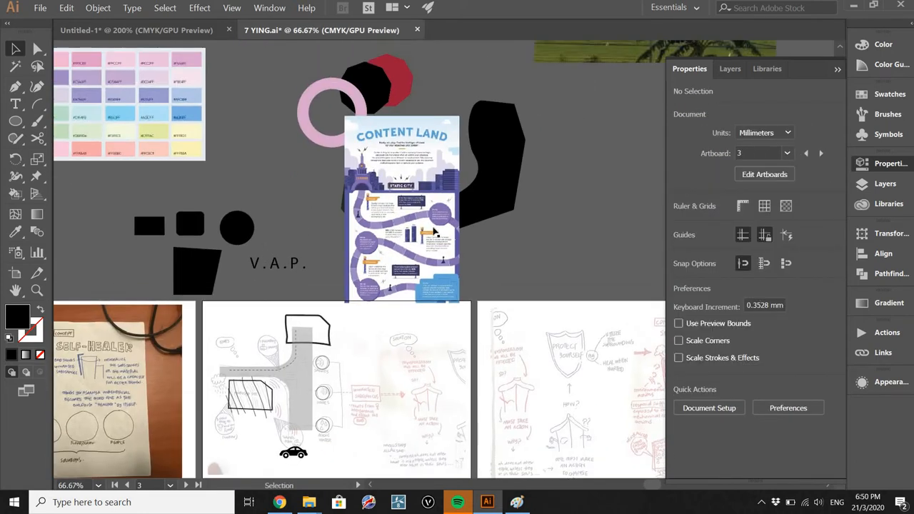
pyautogui.scroll(-1, 517, 186)
pyautogui.scroll(-1, 512, 190)
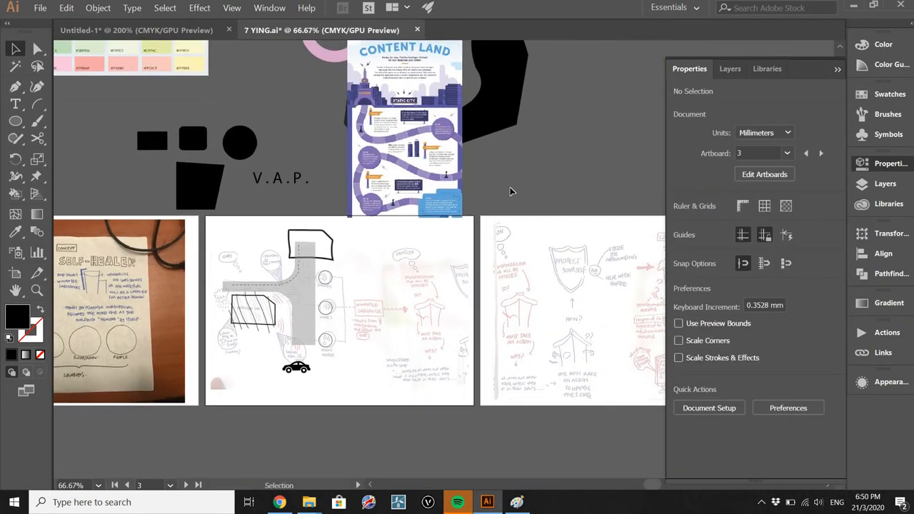
pyautogui.scroll(-1, 385, 243)
pyautogui.hscroll(4, 386, 243)
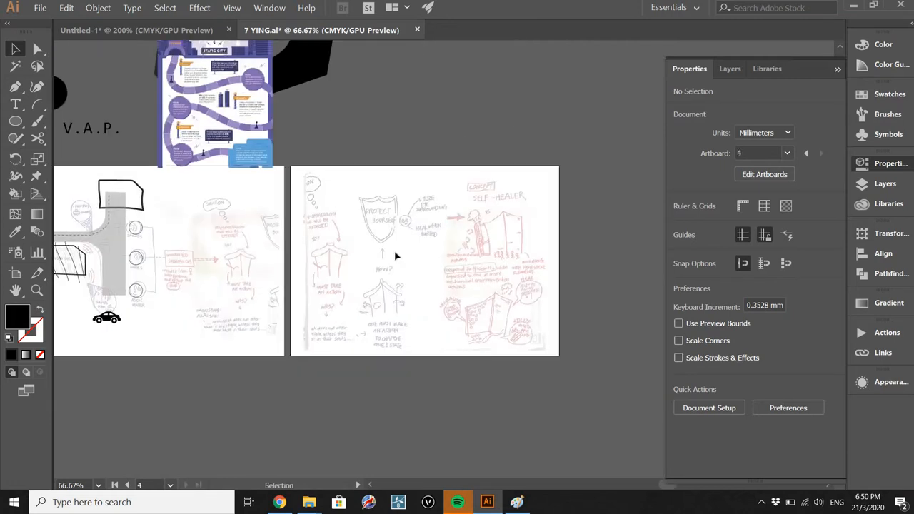
pyautogui.scroll(1, 518, 162)
pyautogui.hscroll(-3, 518, 162)
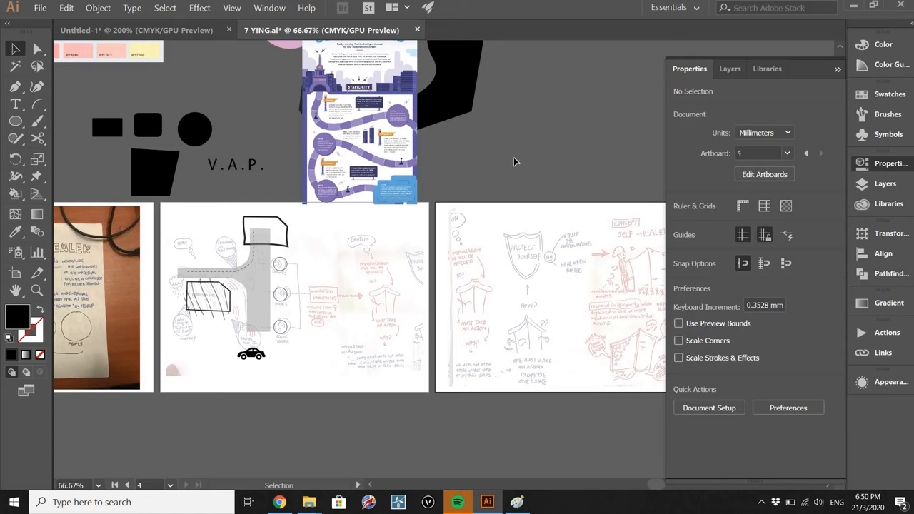
pyautogui.scroll(-1, 439, 163)
pyautogui.hscroll(2, 438, 163)
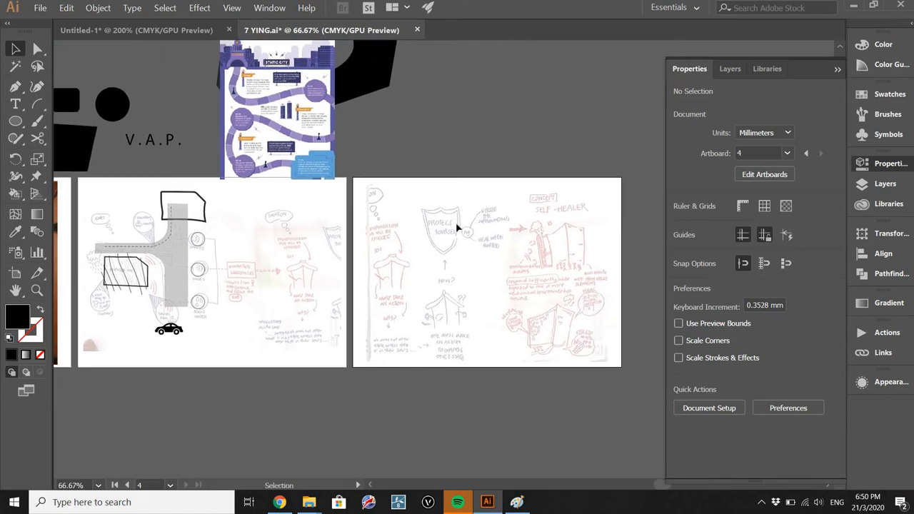
pyautogui.scroll(4, 368, 206)
pyautogui.hscroll(-2, 369, 206)
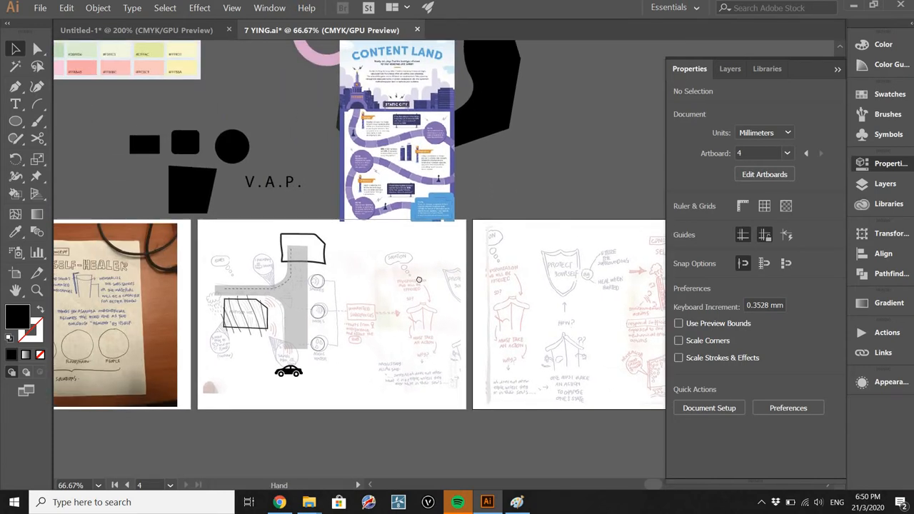
pyautogui.scroll(-2, 404, 255)
pyautogui.scroll(2, 368, 194)
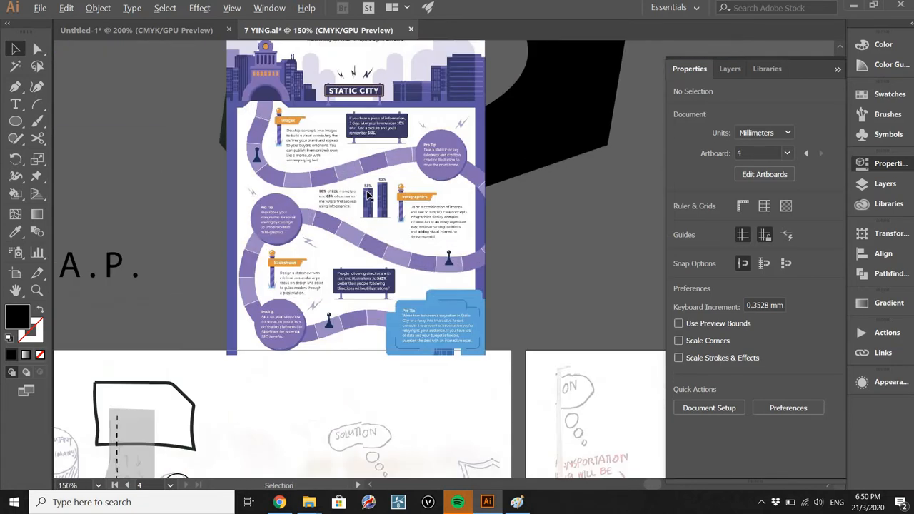
pyautogui.scroll(-1, 463, 198)
pyautogui.moveTo(337, 415)
pyautogui.mouseDown()
pyautogui.moveTo(261, 369)
pyautogui.moveTo(270, 340)
pyautogui.moveTo(398, 283)
pyautogui.mouseUp()
pyautogui.scroll(5, 514, 227)
pyautogui.hscroll(3, 514, 227)
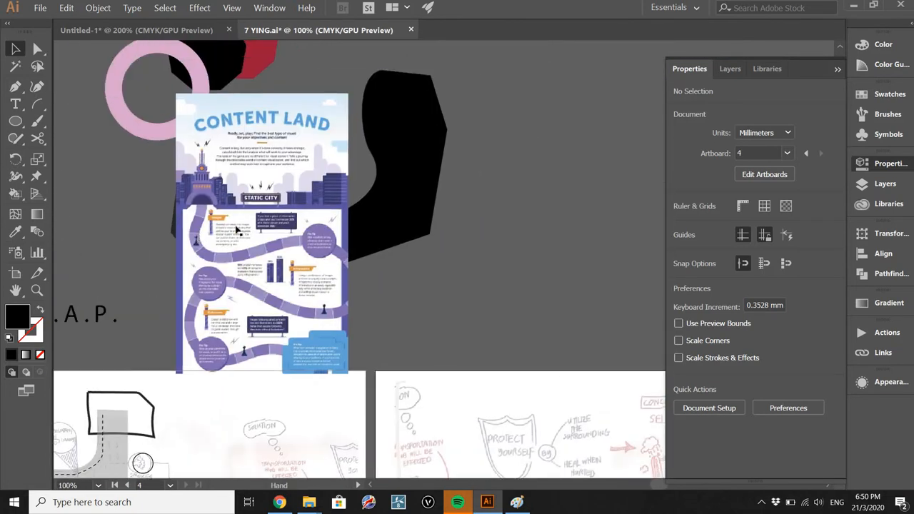
# Start tracing the infographic road's centreline with the Pen tool through the first bend, swapping the black fill to the stroke
pyautogui.press('p')
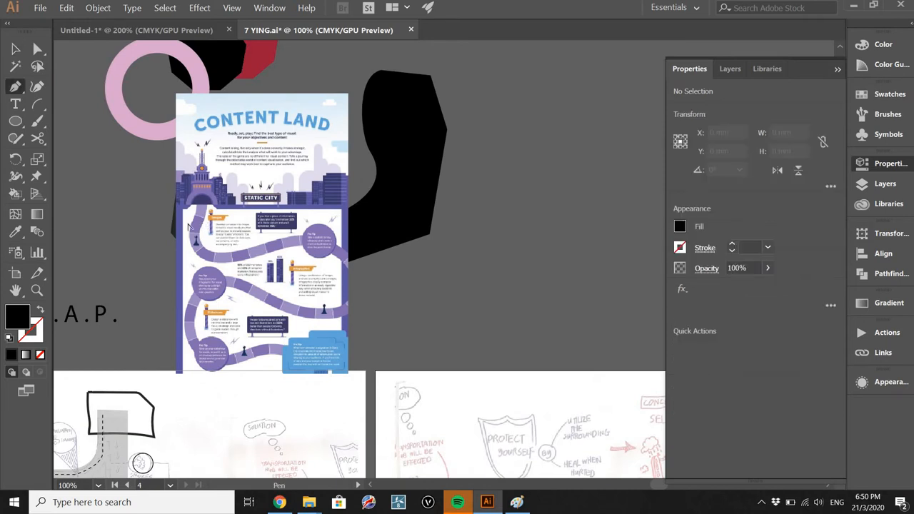
pyautogui.scroll(1, 189, 227)
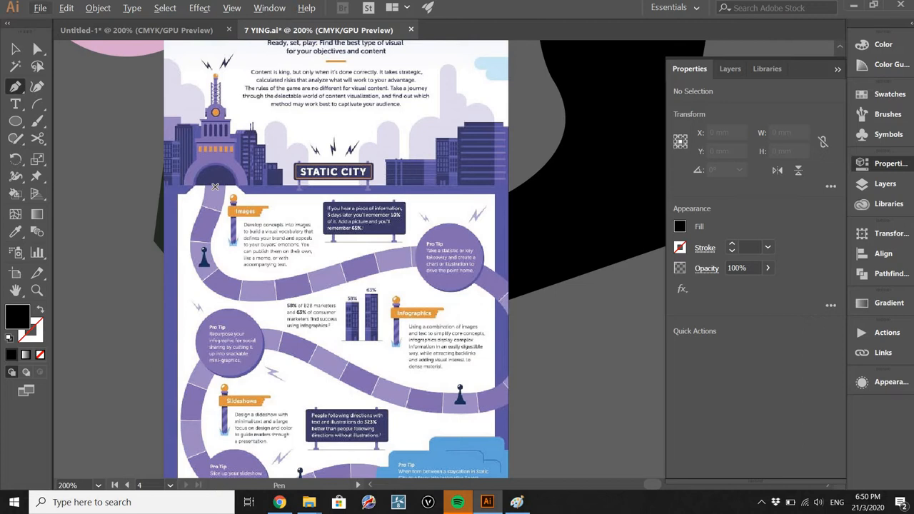
pyautogui.click(209, 207)
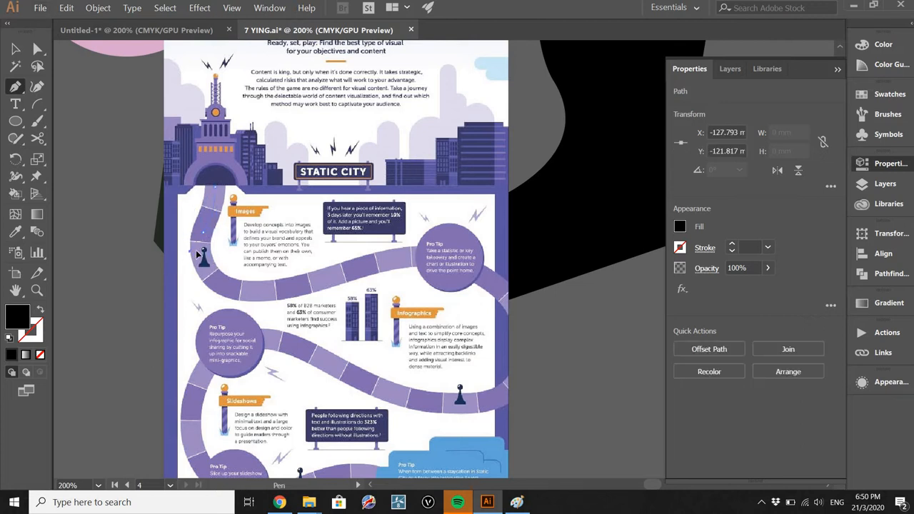
pyautogui.click(265, 289)
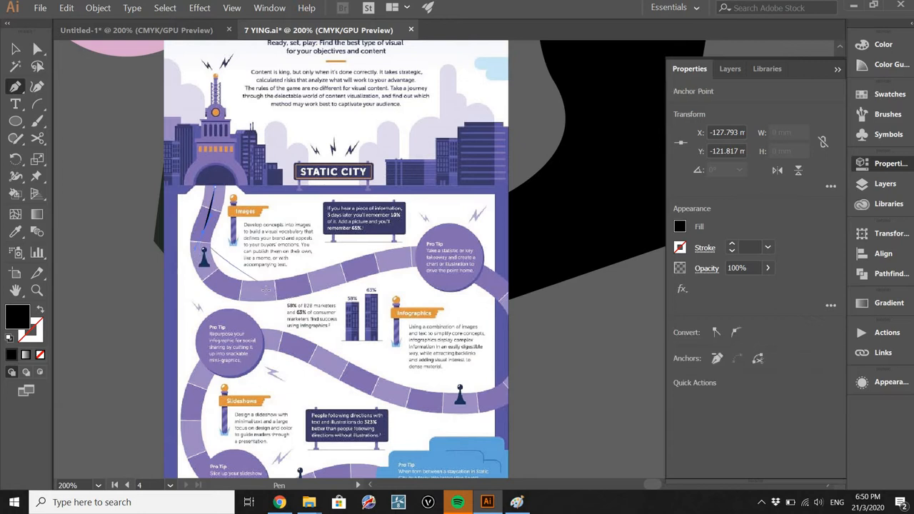
pyautogui.moveTo(286, 274); pyautogui.dragTo(314, 281)
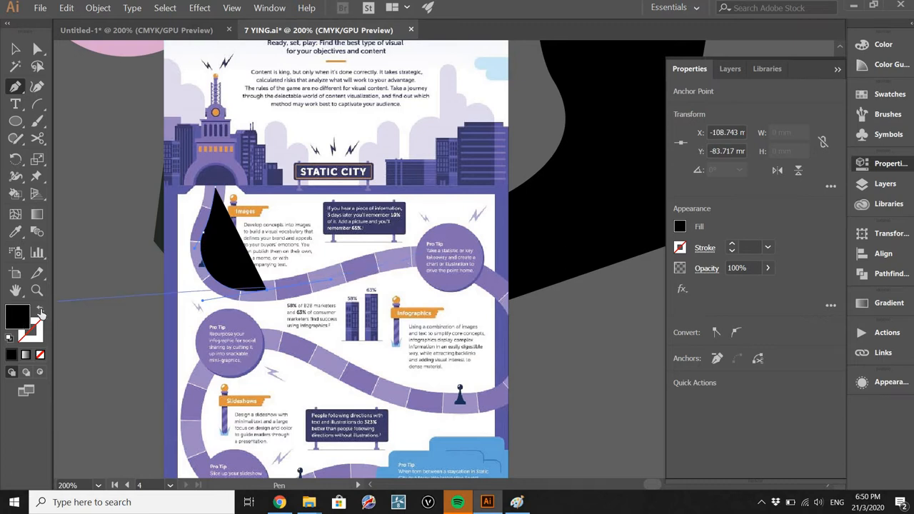
pyautogui.click(40, 310)
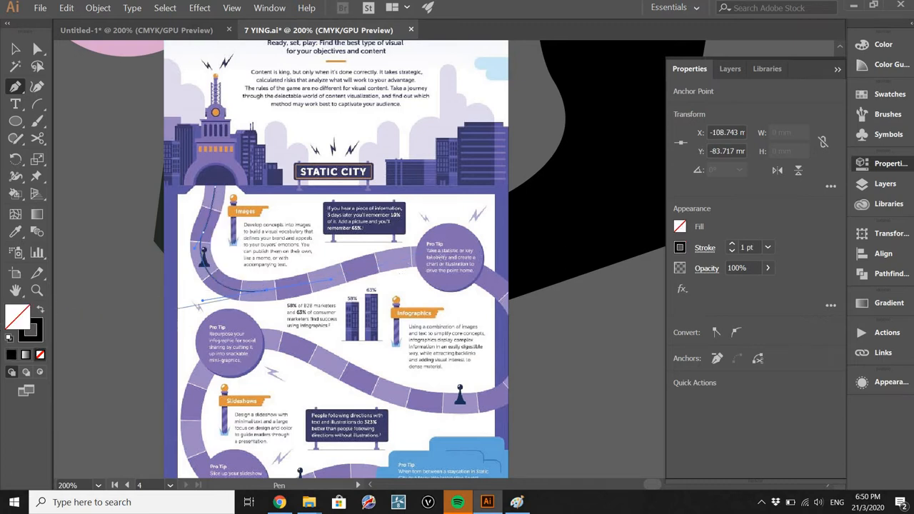
# Continue the road path through the upper Pro Tip circle and around the bend beyond the infographic's edge
pyautogui.keyDown('ctrl'); pyautogui.click(396, 268); pyautogui.keyUp('ctrl')
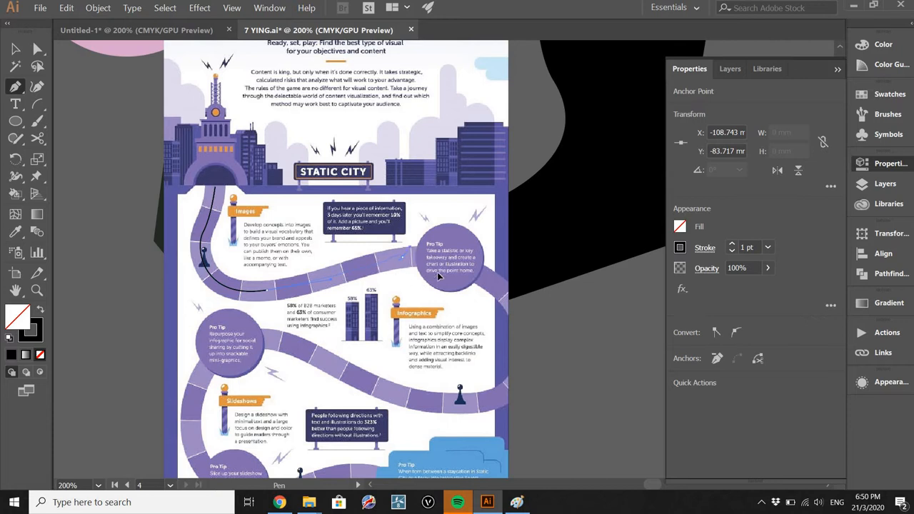
pyautogui.click(448, 248)
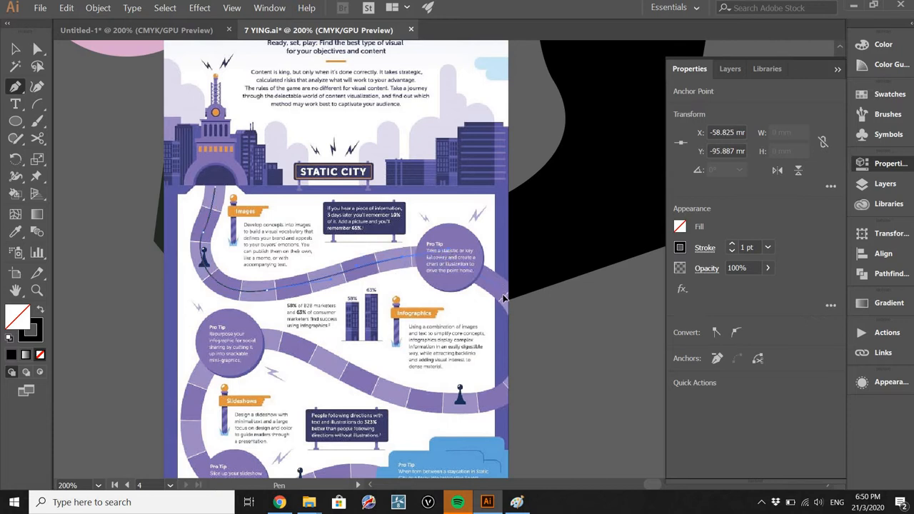
pyautogui.keyDown('ctrl'); pyautogui.click(503, 299); pyautogui.keyUp('ctrl')
pyautogui.keyDown('ctrl'); pyautogui.click(503, 298); pyautogui.keyUp('ctrl')
pyautogui.click(505, 393)
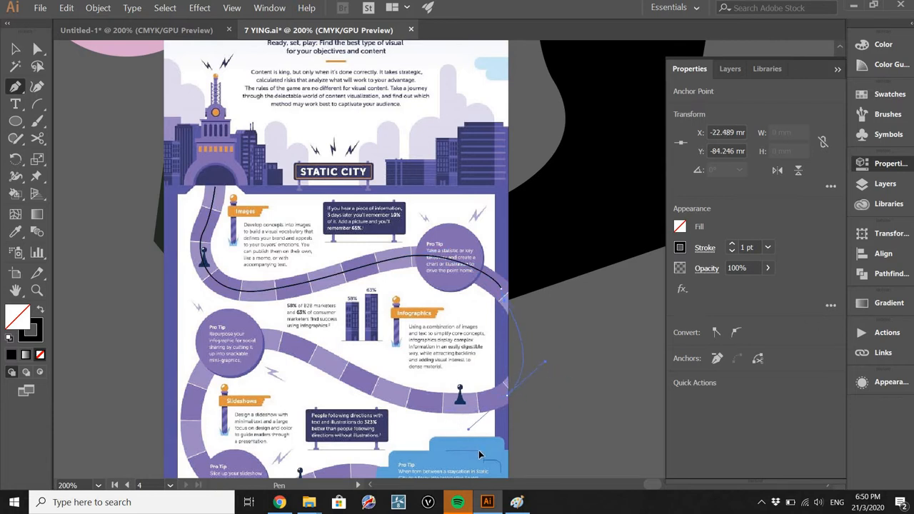
pyautogui.moveTo(479, 451); pyautogui.dragTo(456, 462)
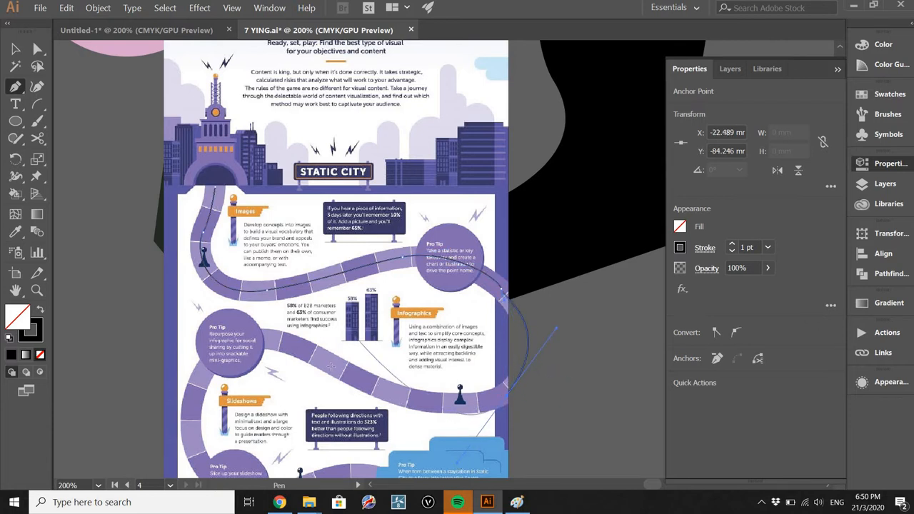
# Extend the path back along the road below the Infographics text and adjust the outer bend's curve to follow the road
pyautogui.keyDown('ctrl'); pyautogui.click(289, 340); pyautogui.keyUp('ctrl')
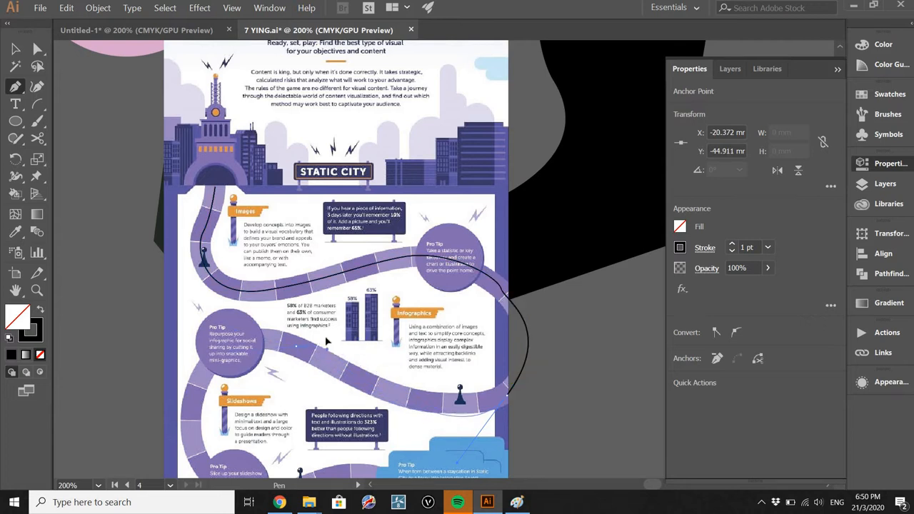
pyautogui.keyDown('ctrl'); pyautogui.click(347, 357); pyautogui.keyUp('ctrl')
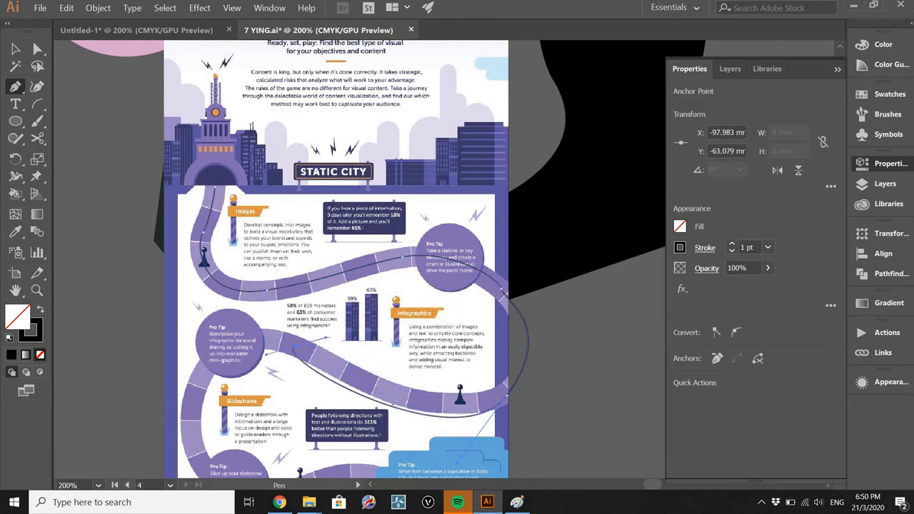
pyautogui.keyDown('ctrl'); pyautogui.click(383, 393); pyautogui.keyUp('ctrl')
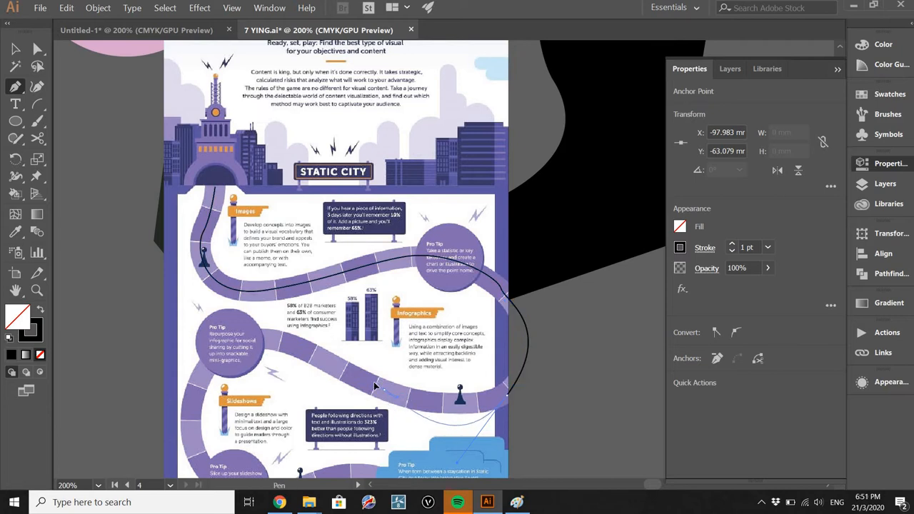
pyautogui.keyDown('ctrl'); pyautogui.click(375, 387); pyautogui.keyUp('ctrl')
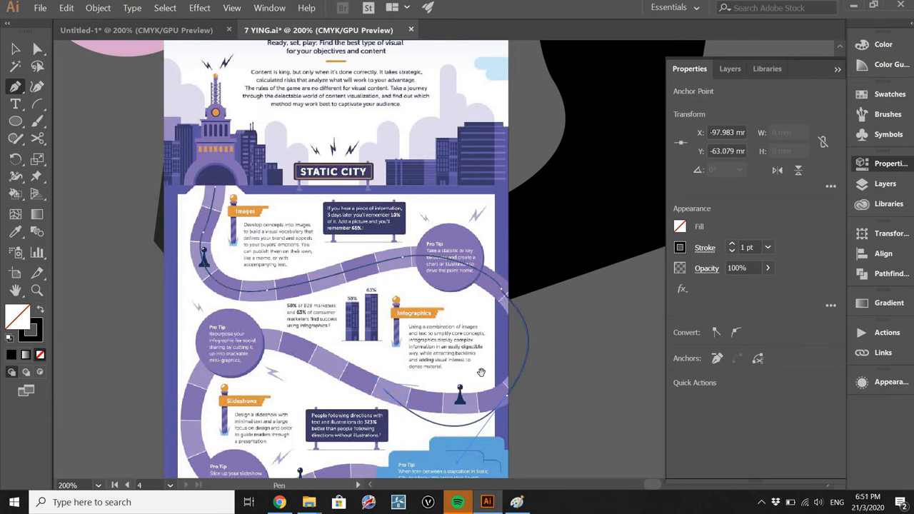
pyautogui.moveTo(481, 372); pyautogui.dragTo(469, 320)
pyautogui.press('a')
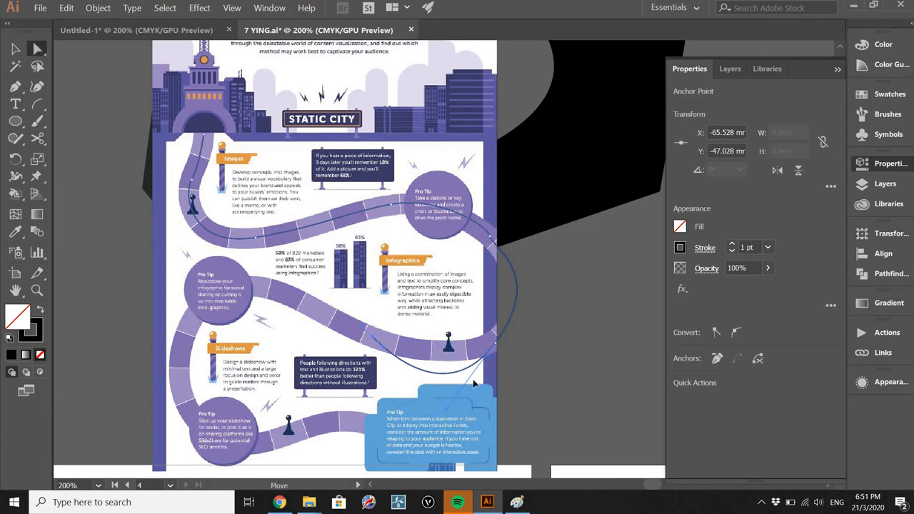
pyautogui.moveTo(464, 369); pyautogui.dragTo(490, 357)
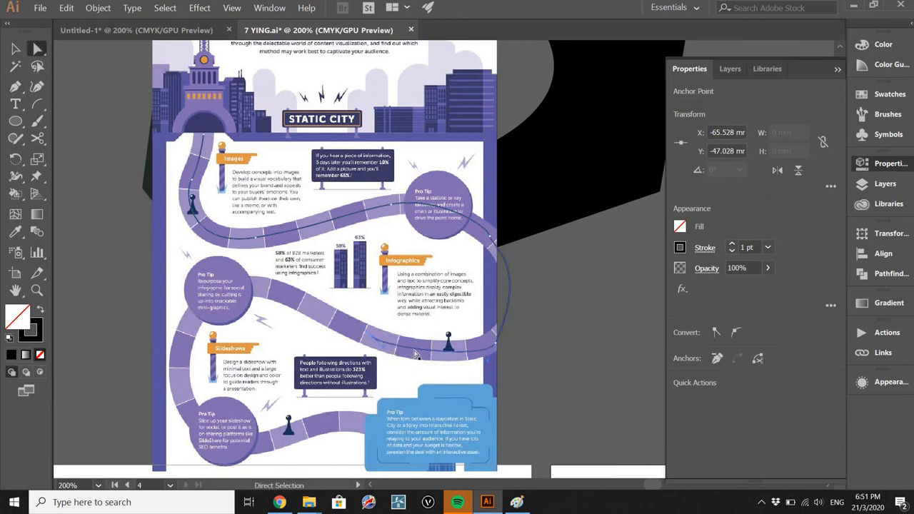
# Trace the remaining road through the two lower Pro Tip circles to the blue box, and end the path
pyautogui.press('p')
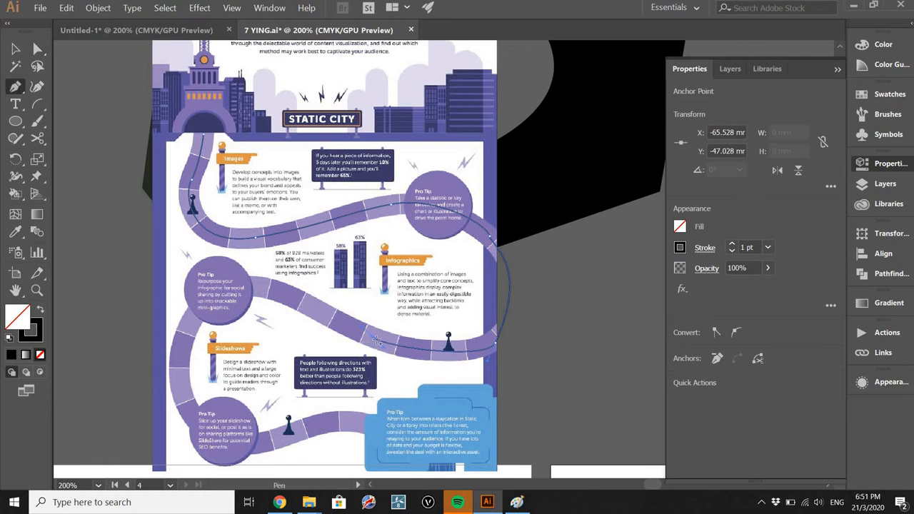
pyautogui.click(245, 289)
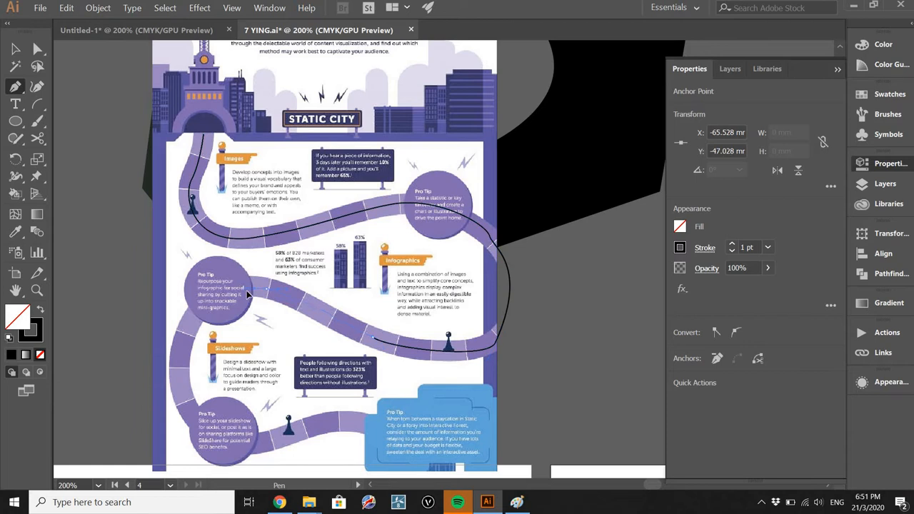
pyautogui.hotkey('ctrl', 'z')
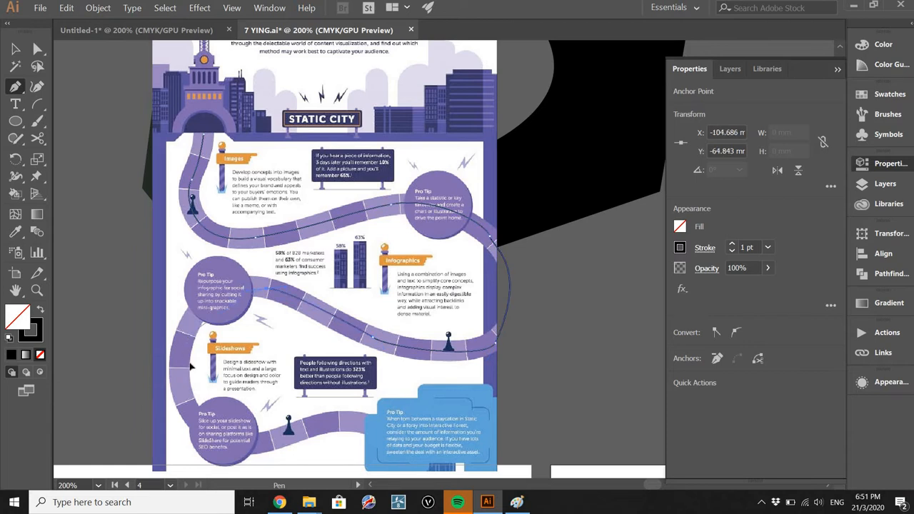
pyautogui.click(205, 385)
pyautogui.hotkey('ctrl', 'z')
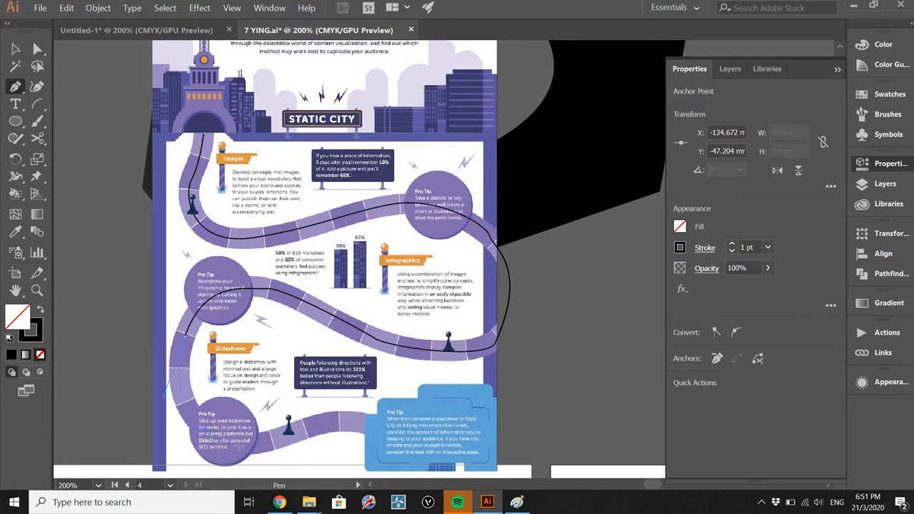
pyautogui.moveTo(280, 440); pyautogui.dragTo(285, 430)
pyautogui.hotkey('ctrl', 'z')
pyautogui.hotkey('ctrl', 'shift', 'z')
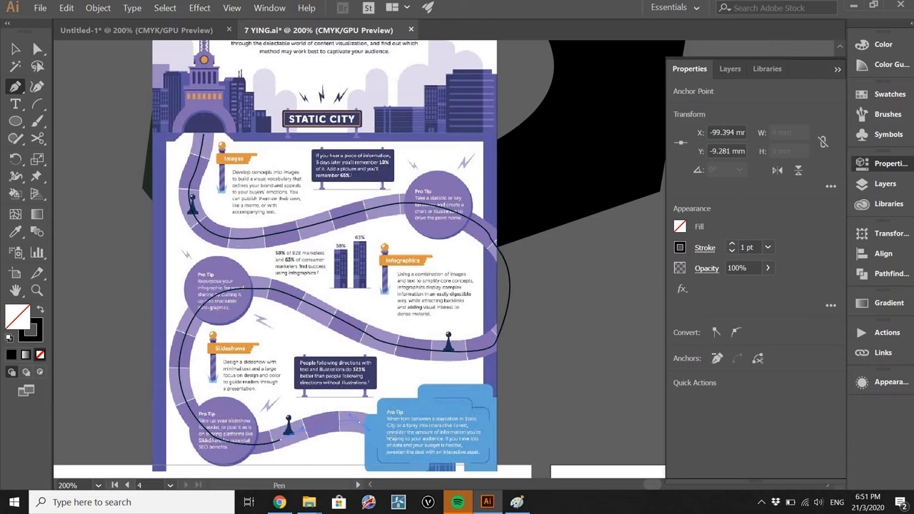
pyautogui.moveTo(391, 437); pyautogui.dragTo(390, 434)
pyautogui.press('v')
pyautogui.click(552, 362)
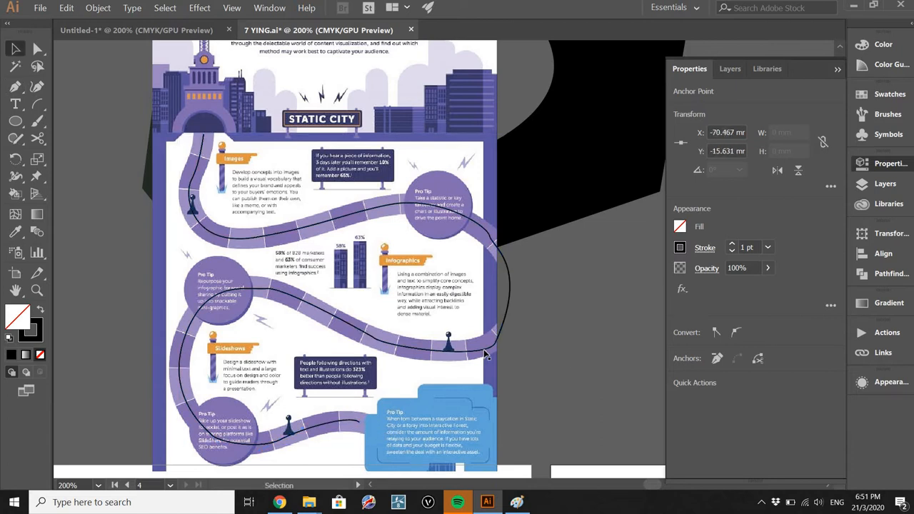
# Set the traced road path's stroke weight to 21 pt and deselect it
pyautogui.click(485, 351)
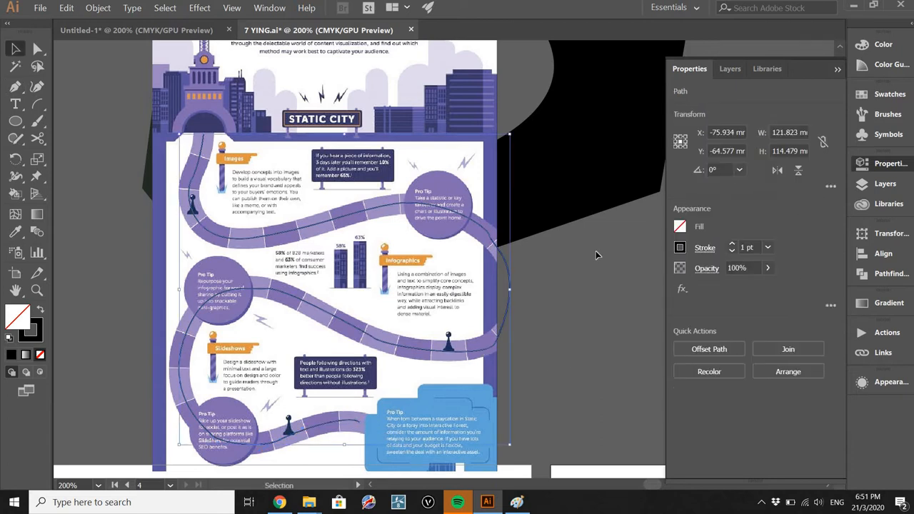
pyautogui.click(731, 246)
pyautogui.click(731, 246)
pyautogui.click(731, 247)
pyautogui.click(731, 246)
pyautogui.click(731, 246)
pyautogui.click(731, 246)
pyautogui.click(731, 246)
pyautogui.click(730, 247)
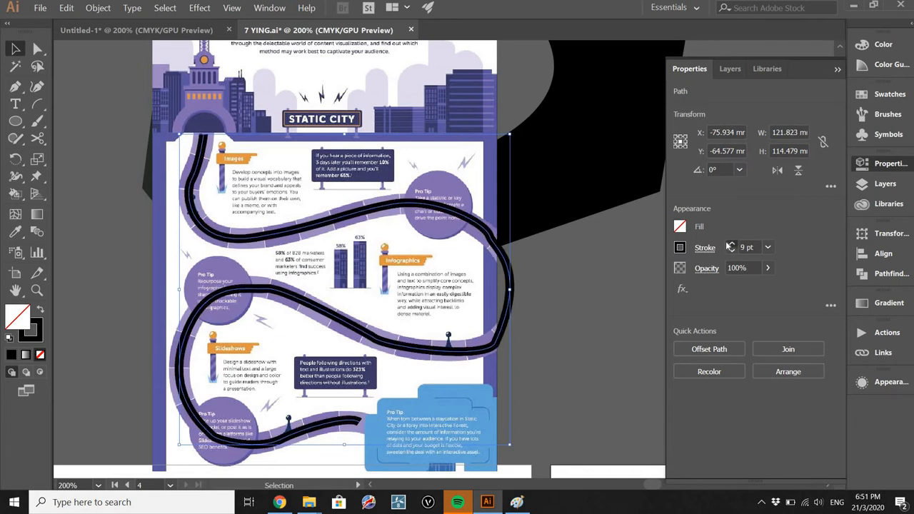
pyautogui.click(730, 247)
pyautogui.click(731, 246)
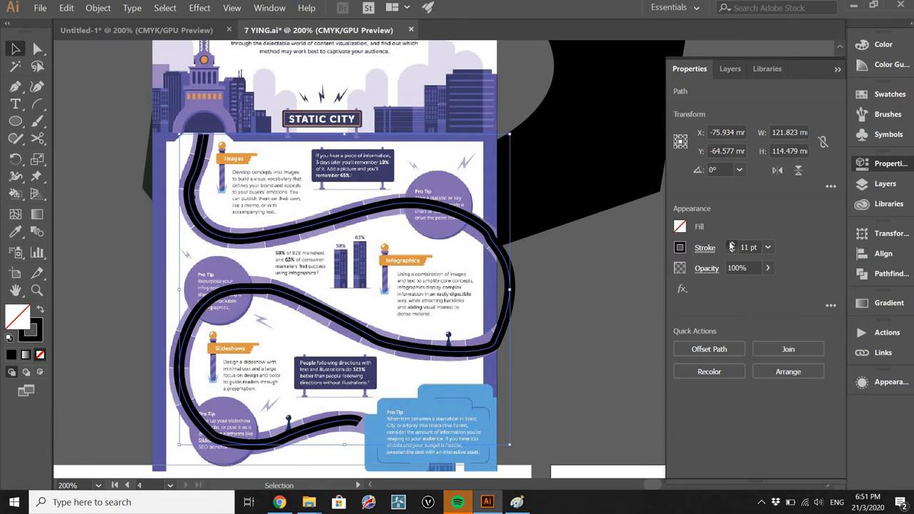
pyautogui.click(731, 246)
pyautogui.click(731, 246)
pyautogui.click(732, 246)
pyautogui.click(731, 247)
pyautogui.click(731, 247)
pyautogui.click(731, 246)
pyautogui.click(731, 246)
pyautogui.click(731, 246)
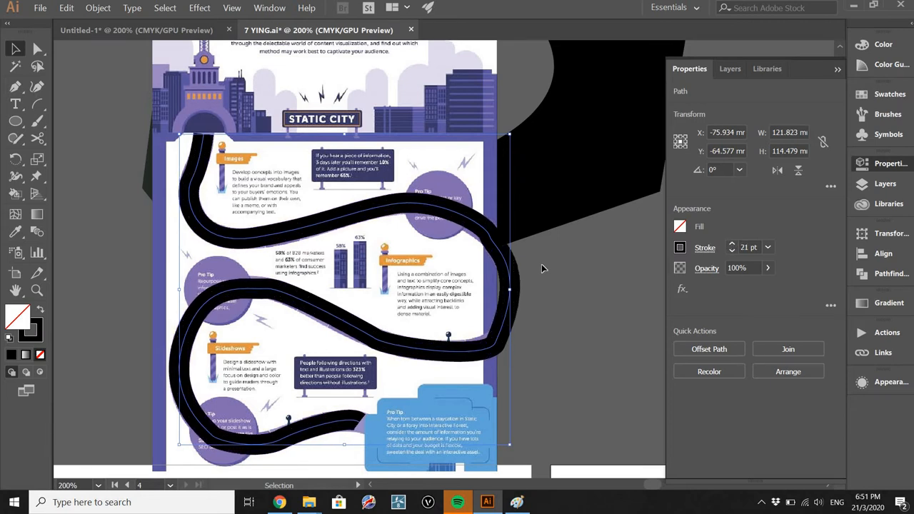
pyautogui.click(534, 272)
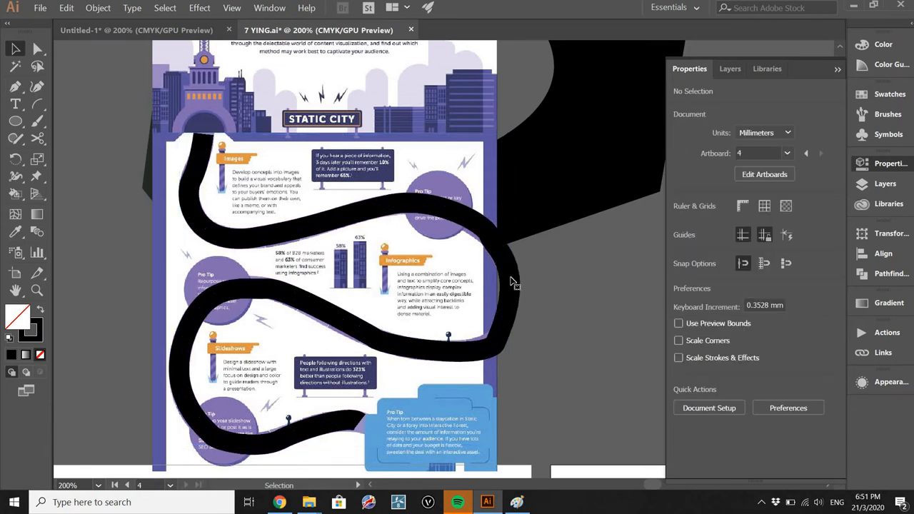
# Try to recolour the road path with purple sampled from the Pro Tip circle, swap it to the stroke, and undo the changes
pyautogui.click(512, 283)
pyautogui.press('i')
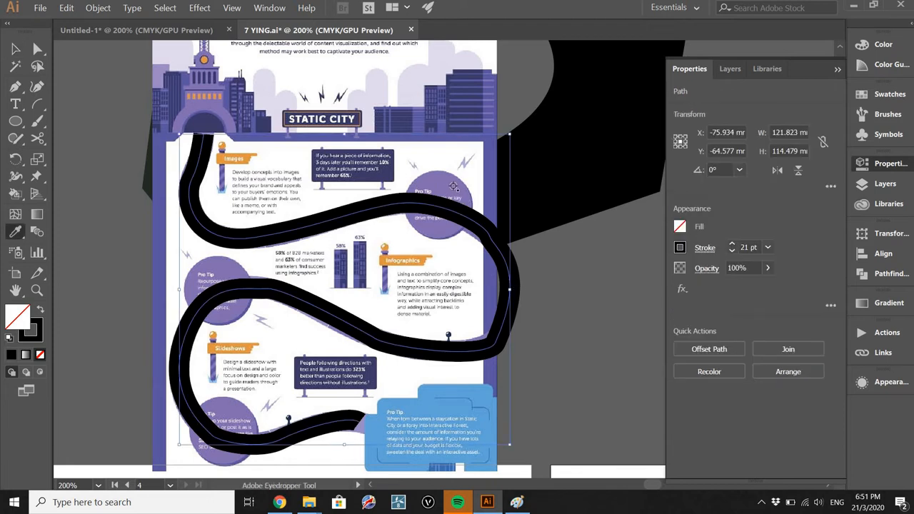
pyautogui.click(464, 200)
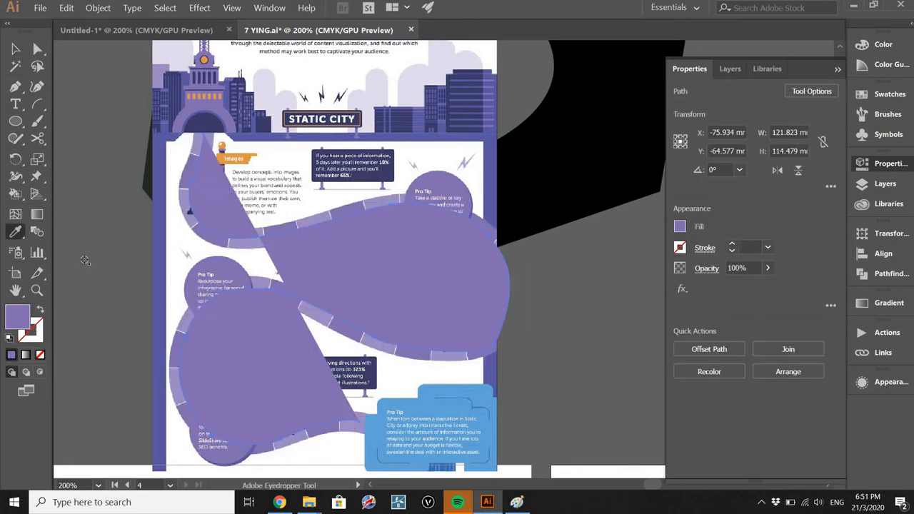
pyautogui.click(41, 312)
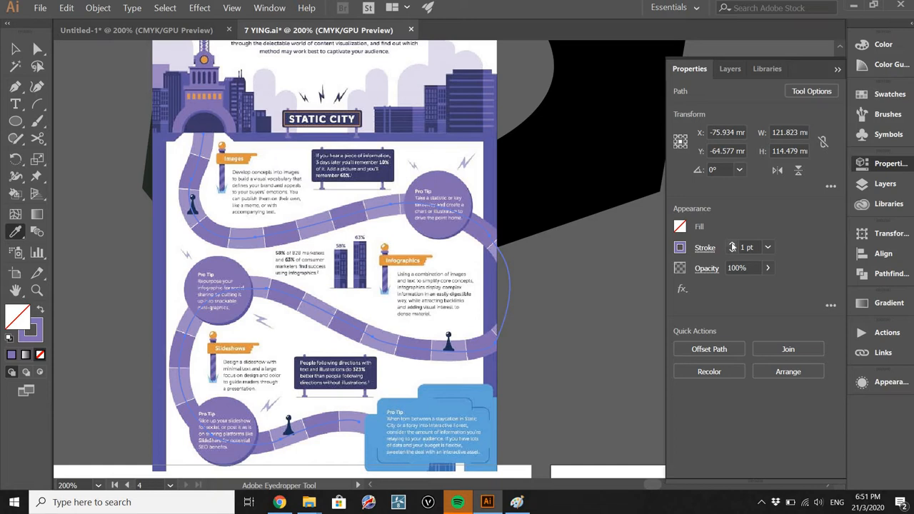
pyautogui.click(429, 212)
pyautogui.hotkey('ctrl', 'z')
pyautogui.hotkey('ctrl', 'z')
pyautogui.hotkey('ctrl', 'z')
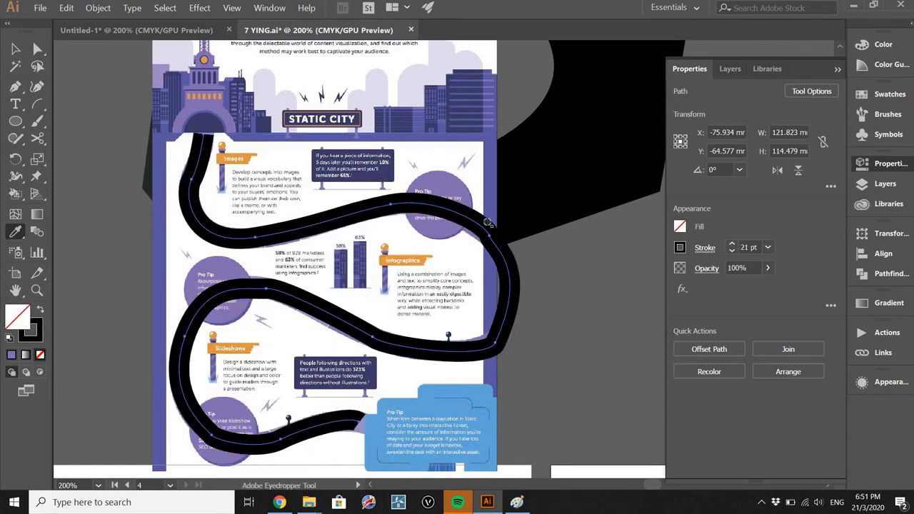
pyautogui.press('v')
pyautogui.click(383, 211)
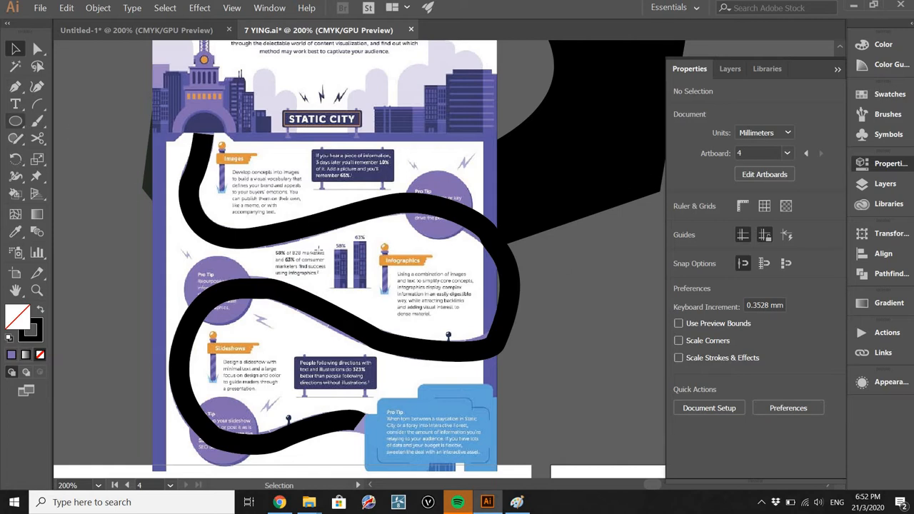
# Draw an ellipse about 22 by 23 mm beside the infographic, fill it with the Pro Tip circle's sampled purple and deselect it
pyautogui.click(15, 121)
pyautogui.moveTo(138, 252); pyautogui.dragTo(78, 189)
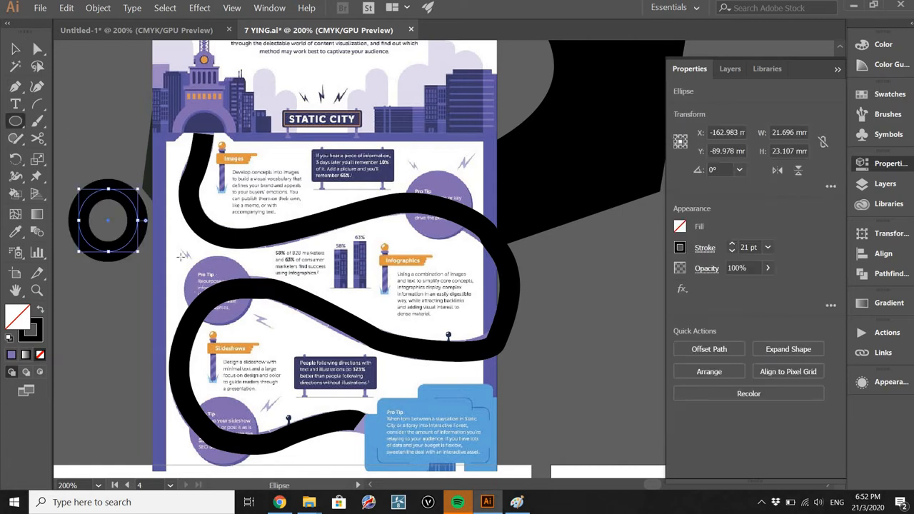
pyautogui.press('i')
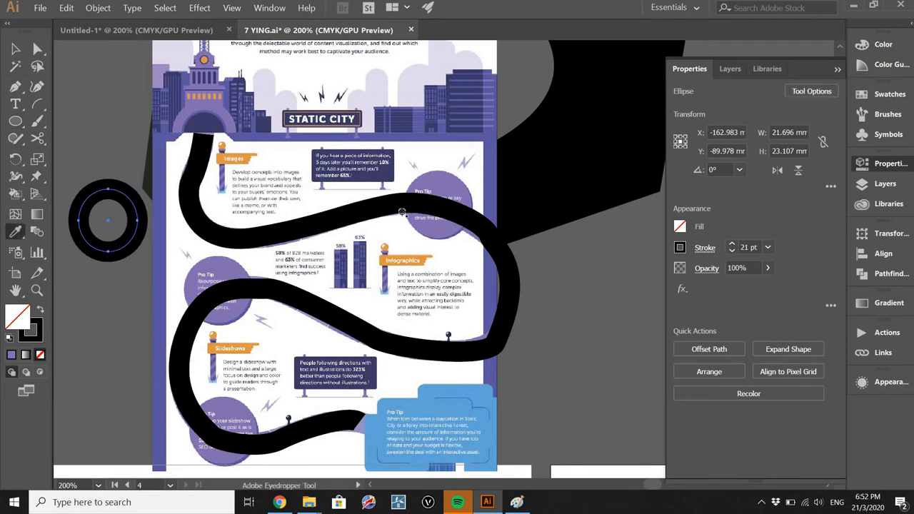
pyautogui.click(429, 201)
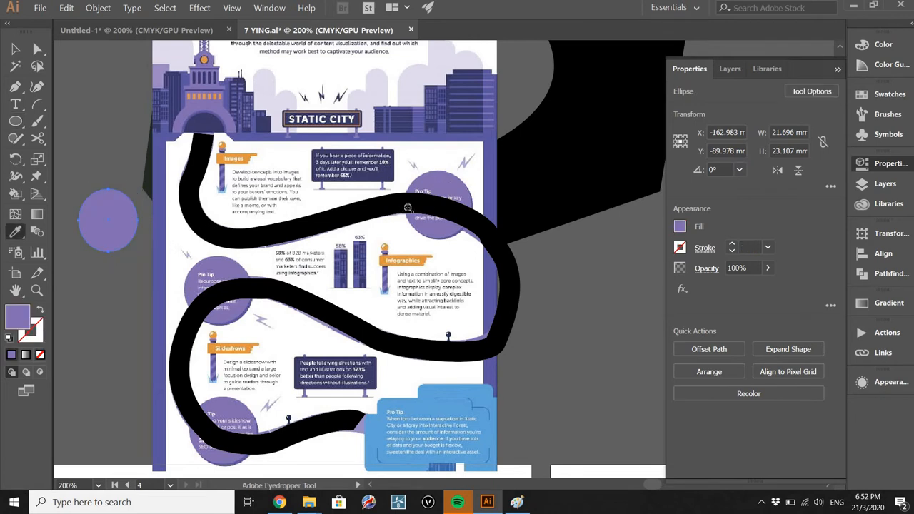
pyautogui.press('v')
pyautogui.hotkey('ctrl', 'shift', 'a')
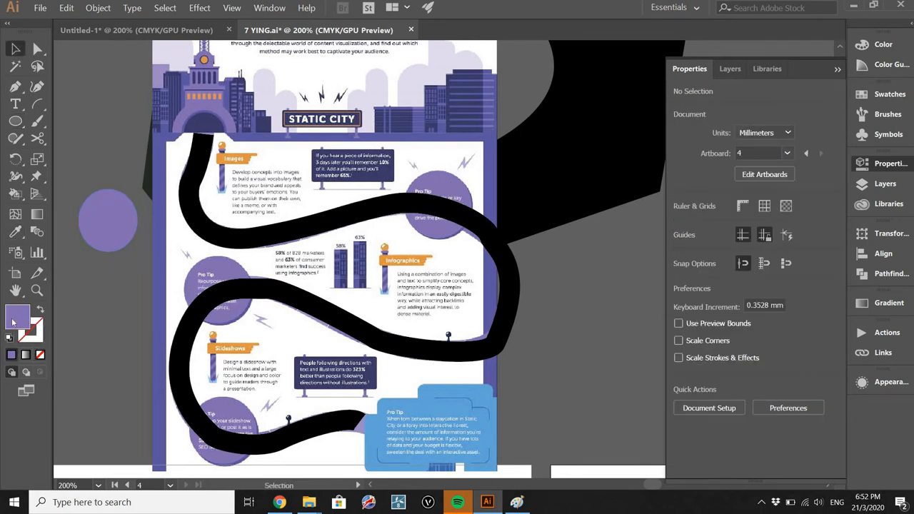
# Get the sampled purple's hex code from the Color Picker, close it without changes and select the traced road path
pyautogui.doubleClick(21, 317)
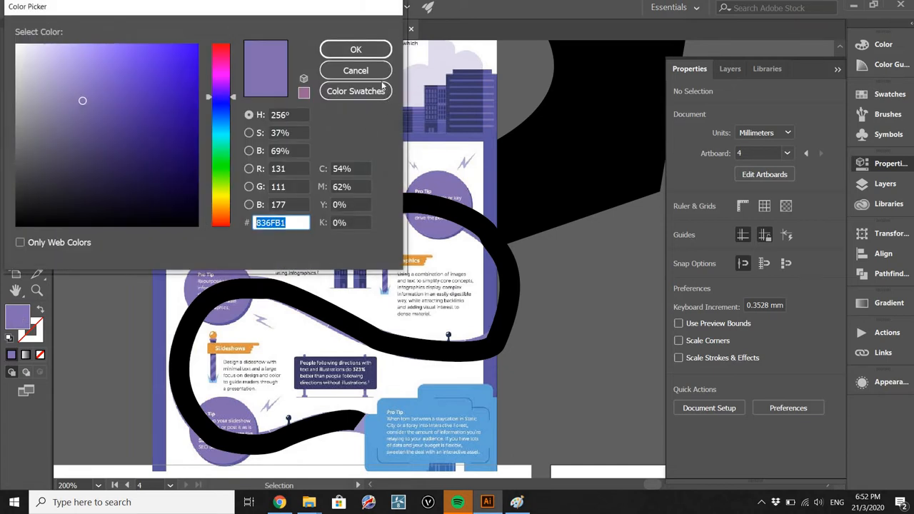
pyautogui.click(355, 70)
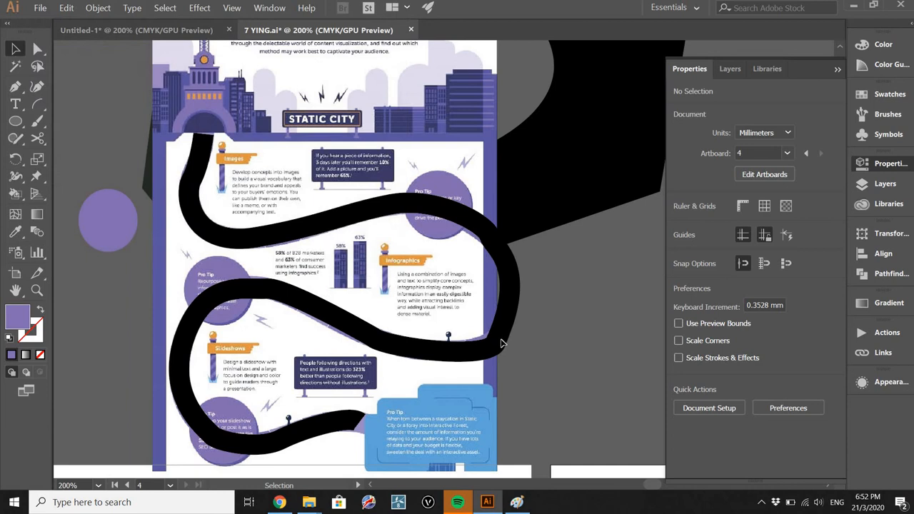
pyautogui.click(439, 353)
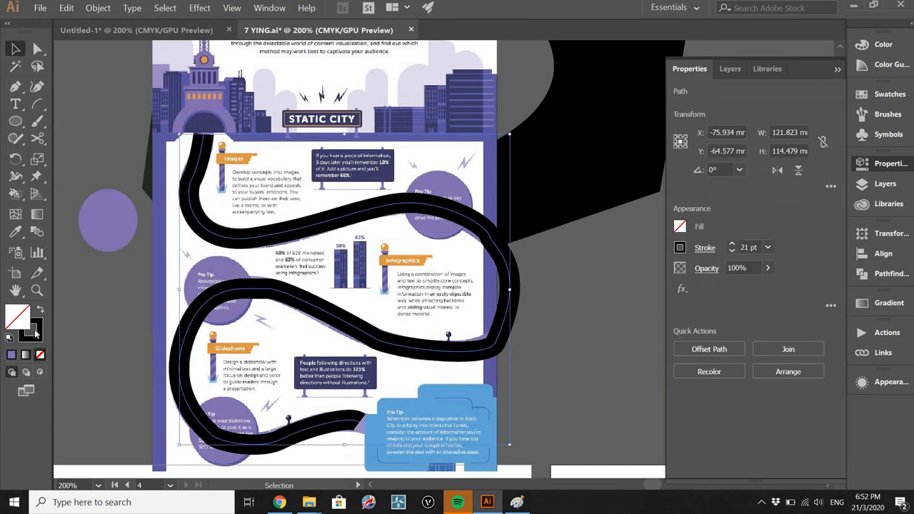
# Set the stroke colour of the winding road path to 8c8c8c
pyautogui.doubleClick(30, 330)
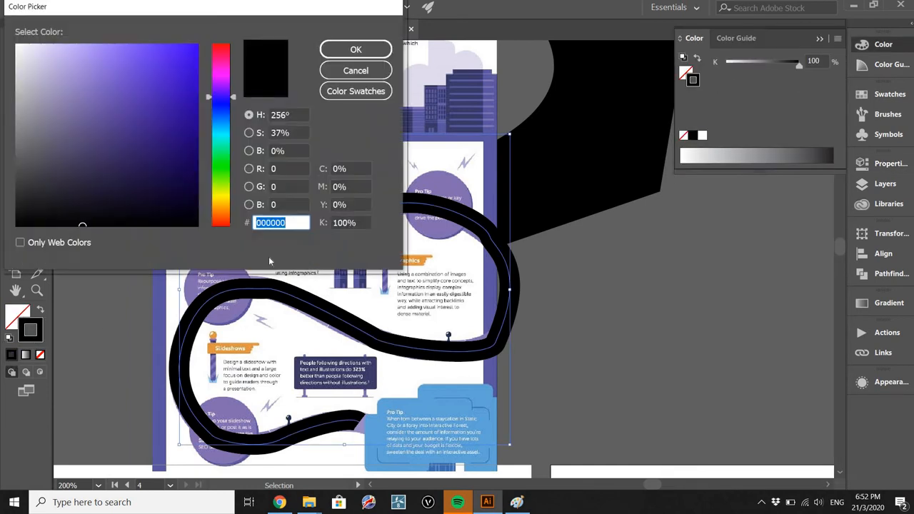
pyautogui.write('8c8c8c')
pyautogui.click(355, 49)
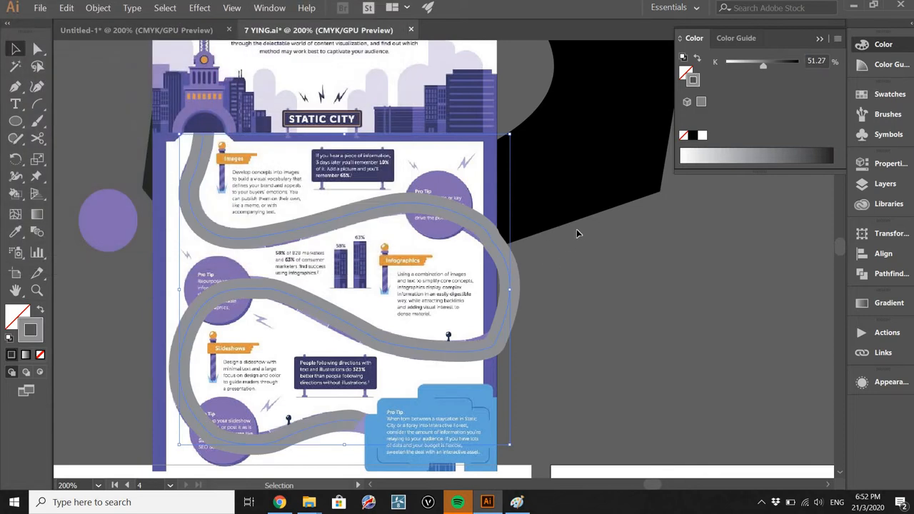
# Sample the purple of the circle beside the infographic onto the road path and swap it from fill to stroke
pyautogui.hotkey('ctrl', 'shift', 'a')
pyautogui.click(506, 268)
pyautogui.press('i')
pyautogui.click(96, 225)
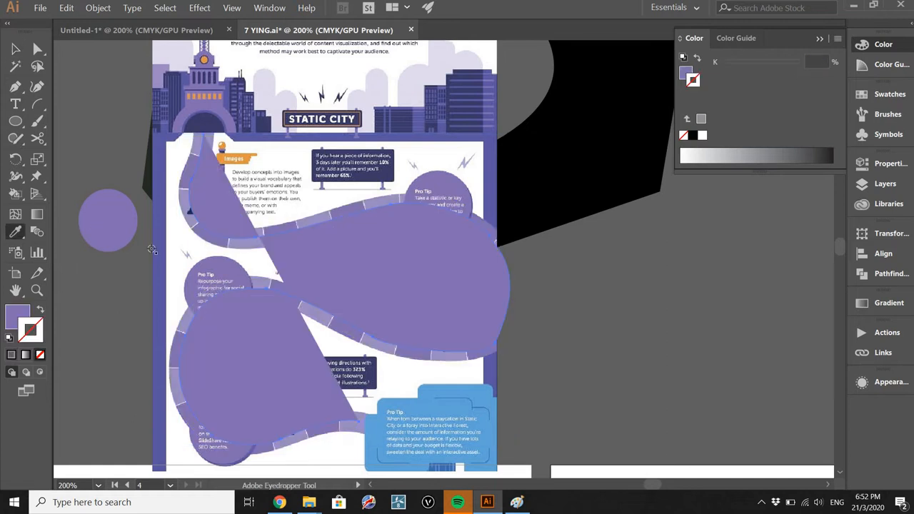
pyautogui.click(40, 309)
# Set the purple road path's stroke weight to 22 pt and deselect it
pyautogui.click(867, 163)
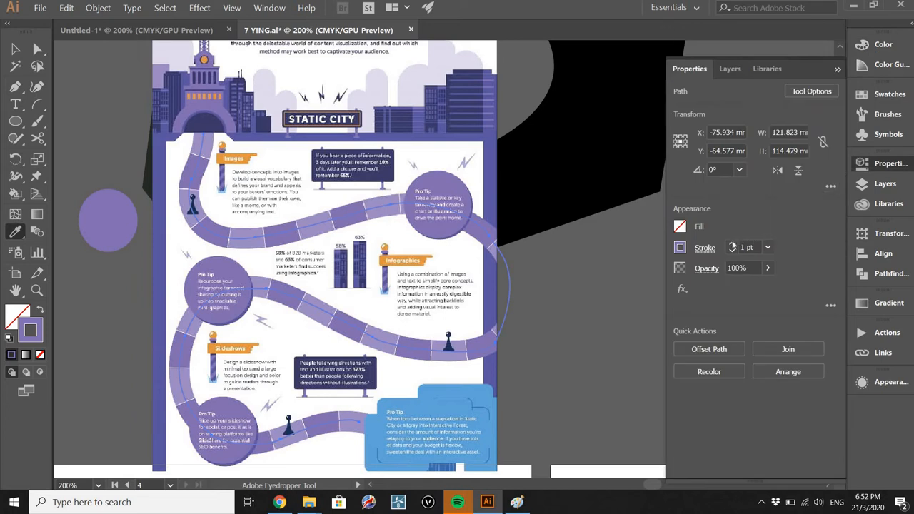
pyautogui.click(731, 244)
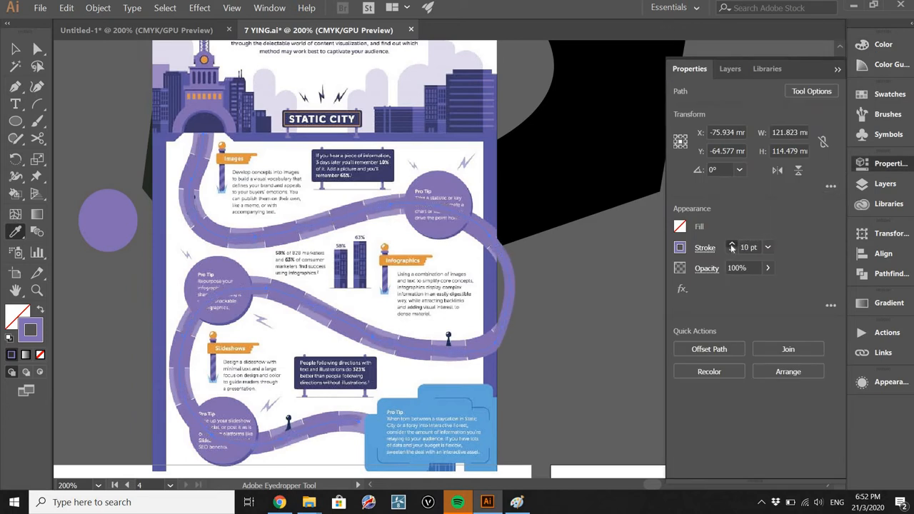
pyautogui.press('v')
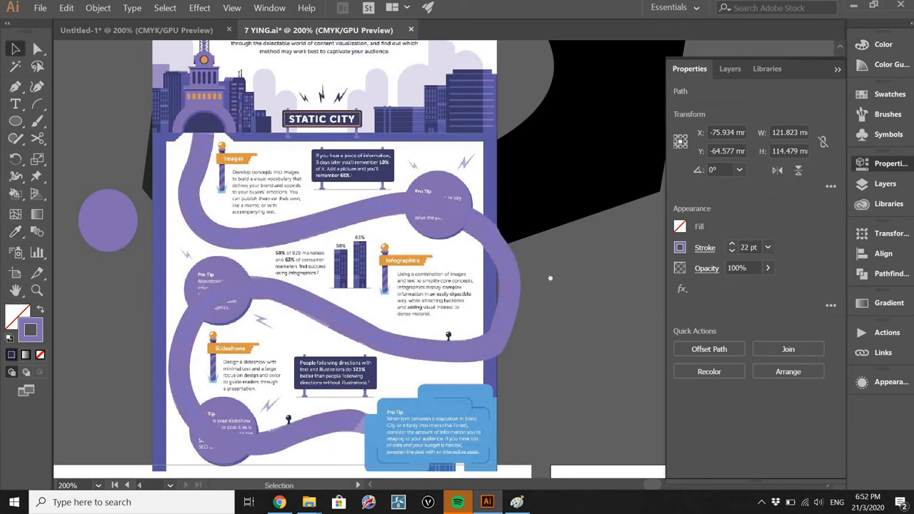
pyautogui.click(570, 294)
# Move the purple road path off the infographic onto the empty canvas to its right
pyautogui.hscroll(-5, 570, 295)
pyautogui.scroll(1, 570, 295)
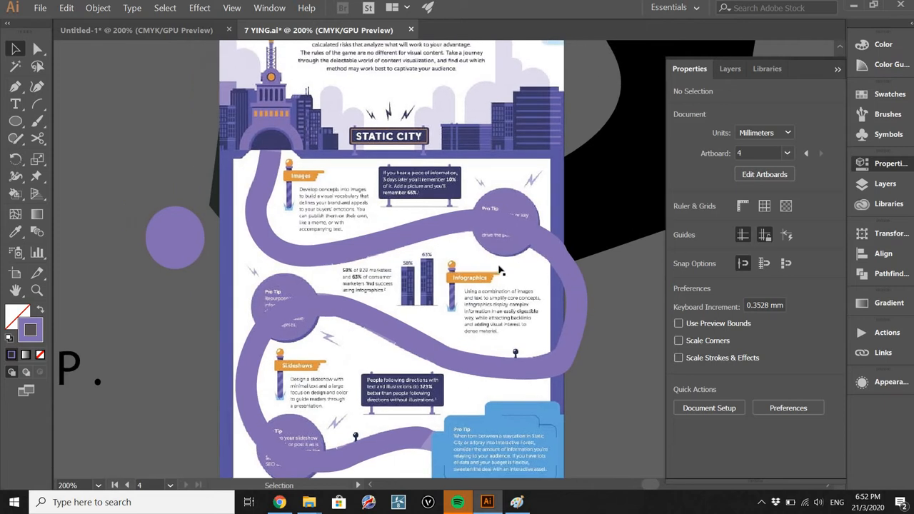
pyautogui.scroll(-1, 548, 287)
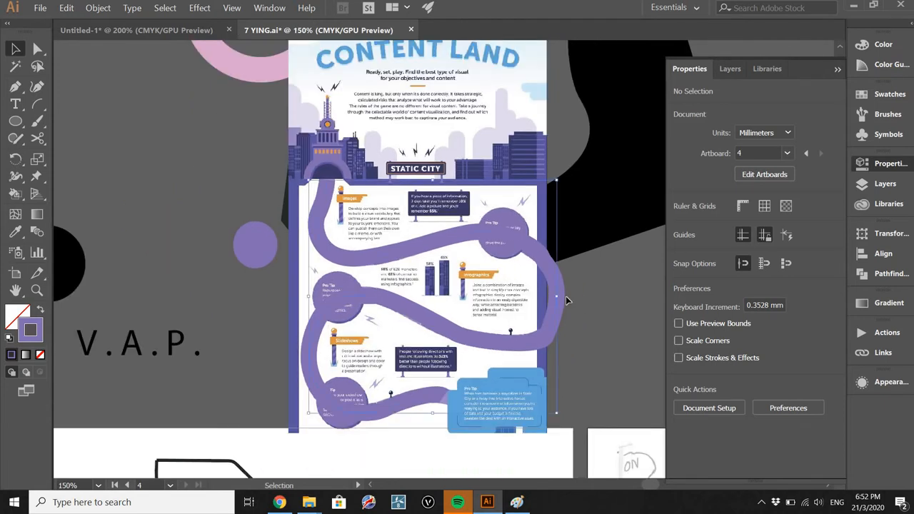
pyautogui.moveTo(556, 306); pyautogui.dragTo(633, 285)
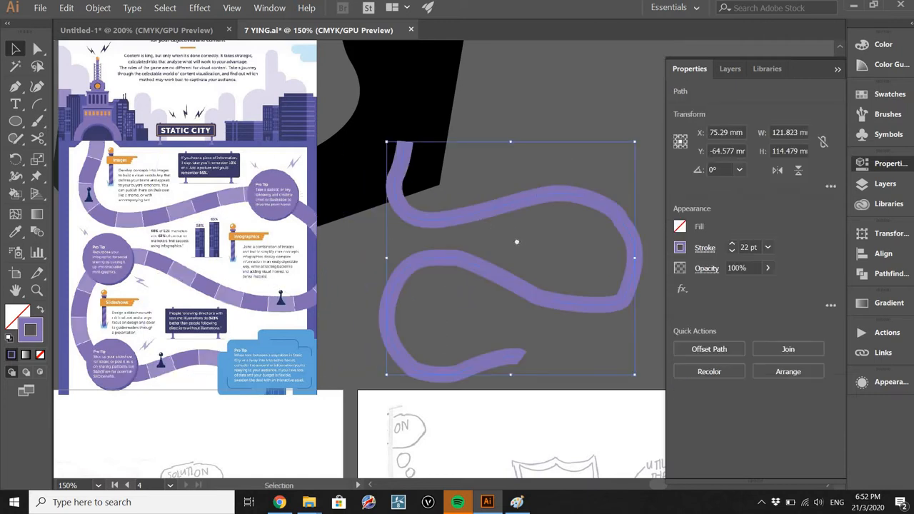
pyautogui.click(567, 159)
# Draw a closed four-sided tile about 18 by 16 mm across the road's upper bend with the Pen tool
pyautogui.moveTo(484, 222); pyautogui.dragTo(448, 227)
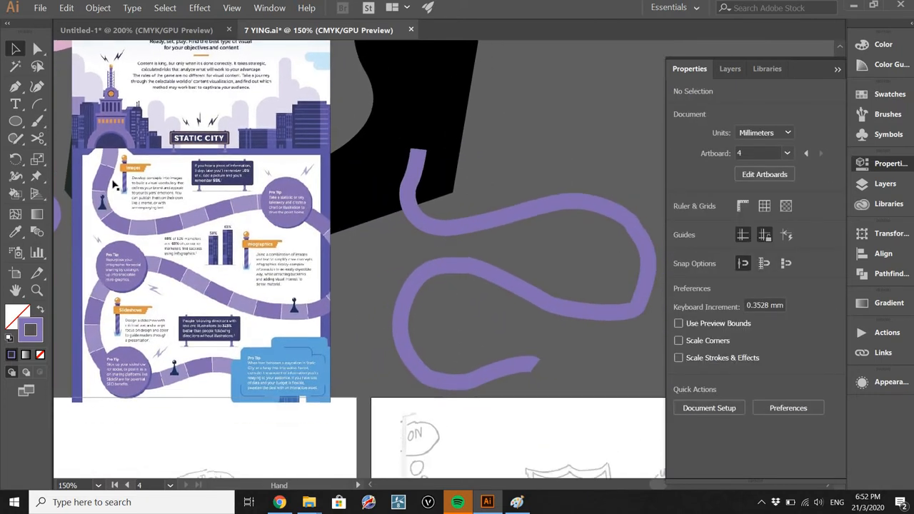
pyautogui.press('p')
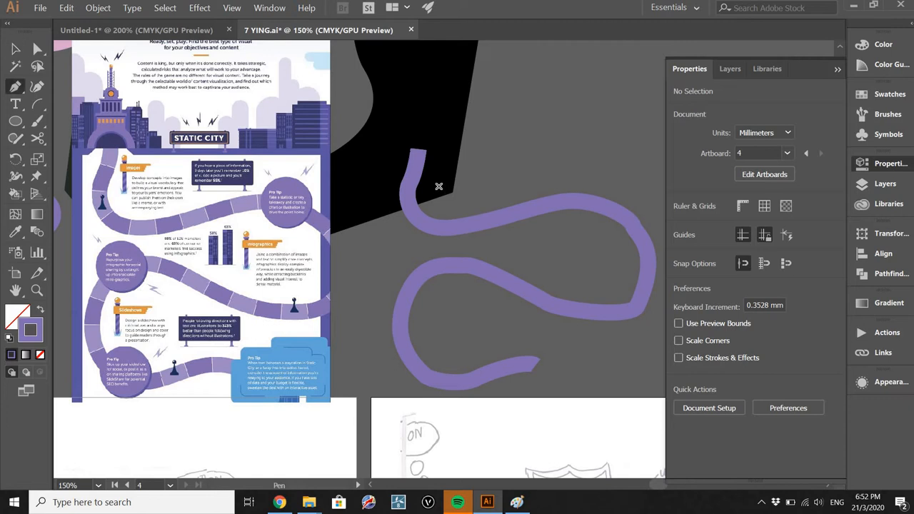
pyautogui.scroll(-1, 445, 169)
pyautogui.hscroll(1, 445, 168)
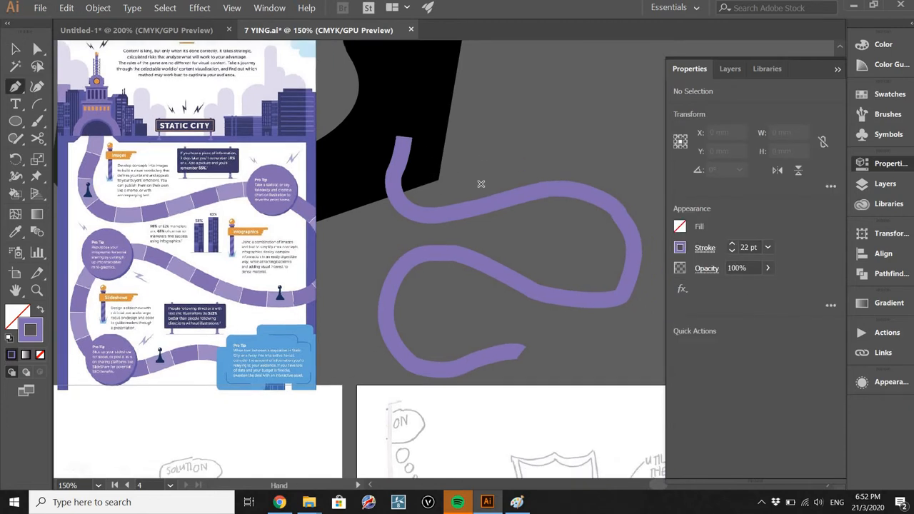
pyautogui.click(457, 215)
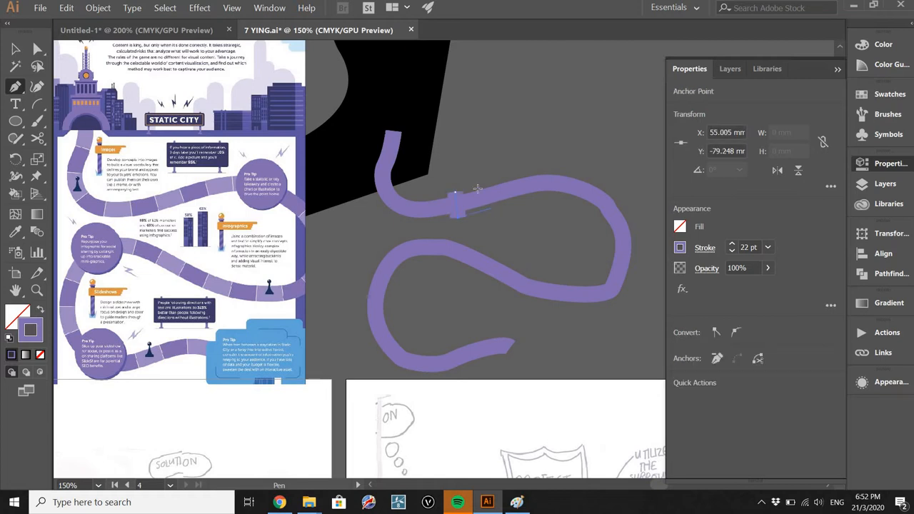
pyautogui.click(492, 208)
pyautogui.click(484, 185)
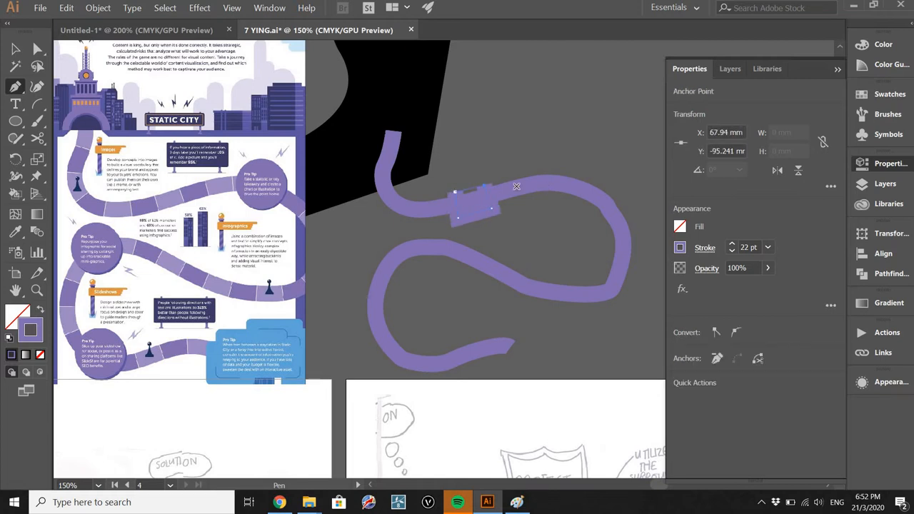
pyautogui.click(455, 192)
# Give the four-sided tile the default white fill and remove its stroke
pyautogui.press('v')
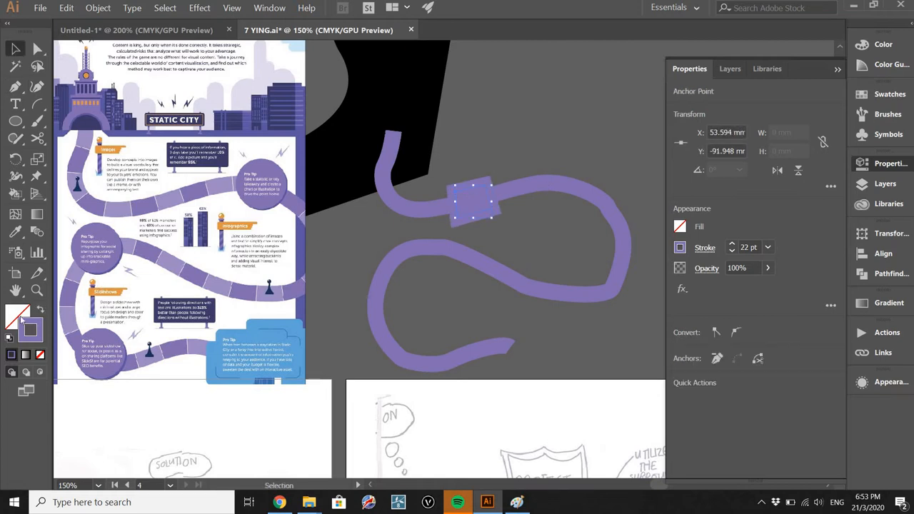
pyautogui.click(10, 340)
pyautogui.click(40, 355)
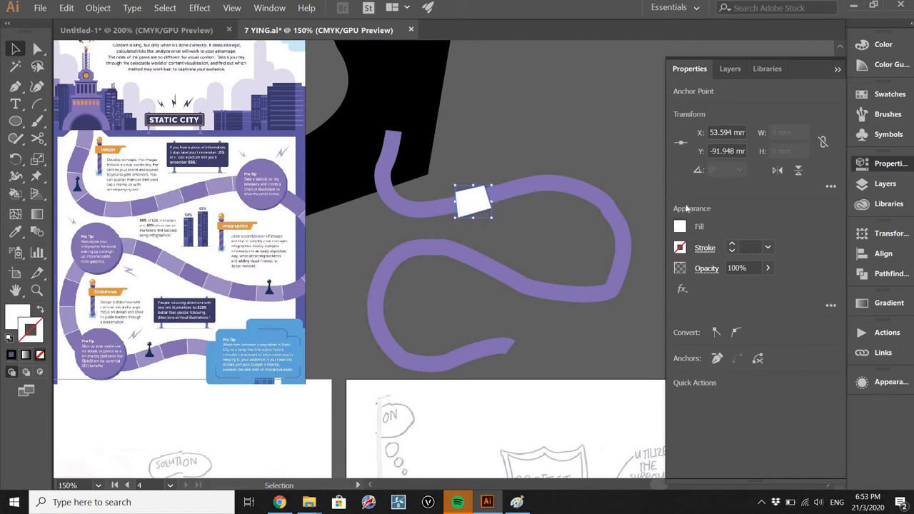
# Set the white tile's opacity to 50%
pyautogui.click(727, 268)
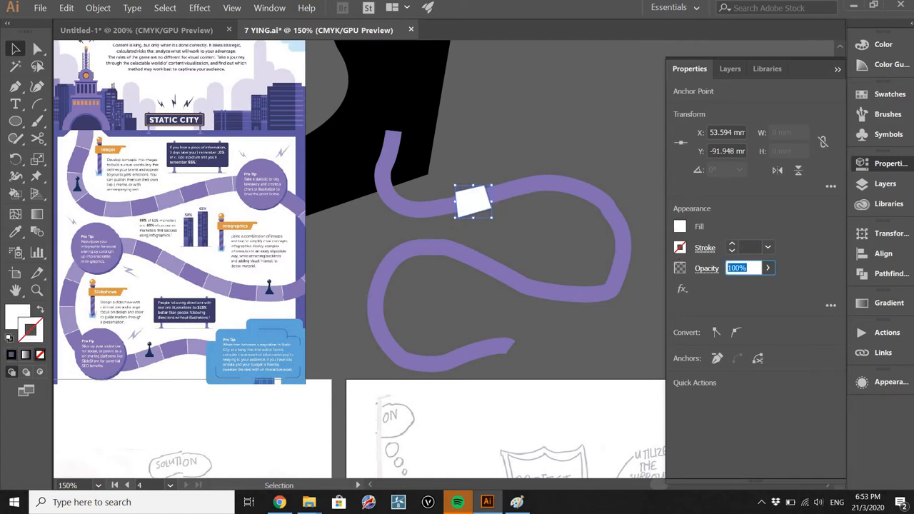
pyautogui.write('50')
pyautogui.press('Return')
pyautogui.click(487, 171)
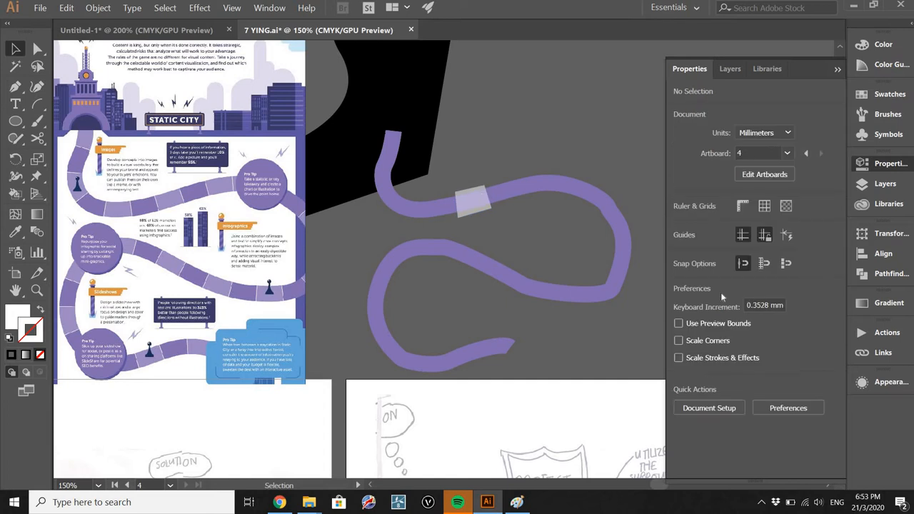
# Select the white tile on the road and set its opacity to 30%
pyautogui.click(474, 202)
pyautogui.click(677, 269)
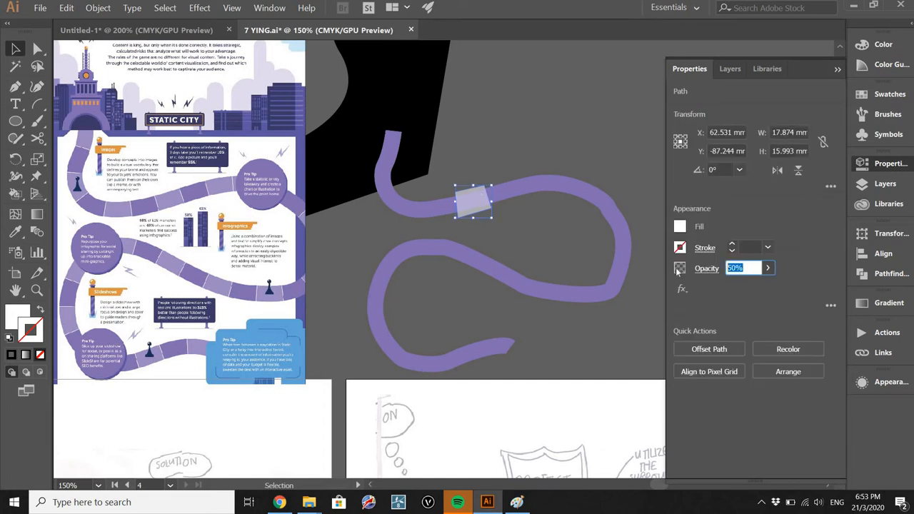
pyautogui.write('30')
pyautogui.press('Return')
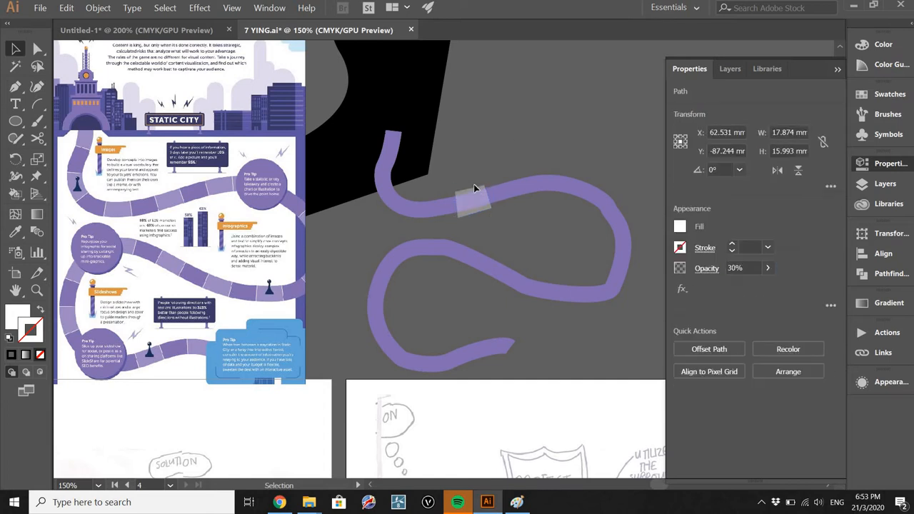
# Group the purple road path with the translucent tile lying on it
pyautogui.moveTo(473, 183); pyautogui.dragTo(514, 222)
pyautogui.hotkey('ctrl', 'g')
pyautogui.click(479, 177)
pyautogui.scroll(-1, 480, 176)
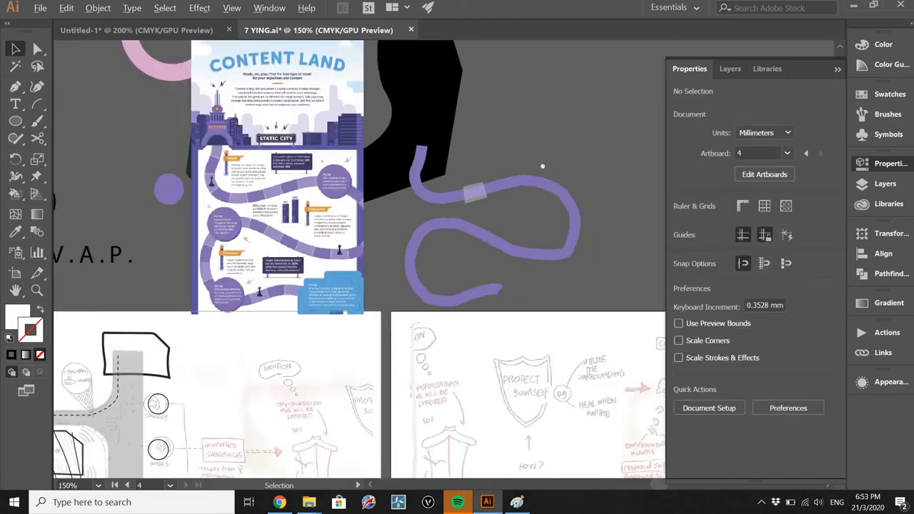
# Reposition the road-and-tile group farther from the infographic, on the empty canvas above the self-healer sketch artboard
pyautogui.scroll(-2, 481, 157)
pyautogui.moveTo(482, 157); pyautogui.dragTo(514, 158)
pyautogui.click(424, 174)
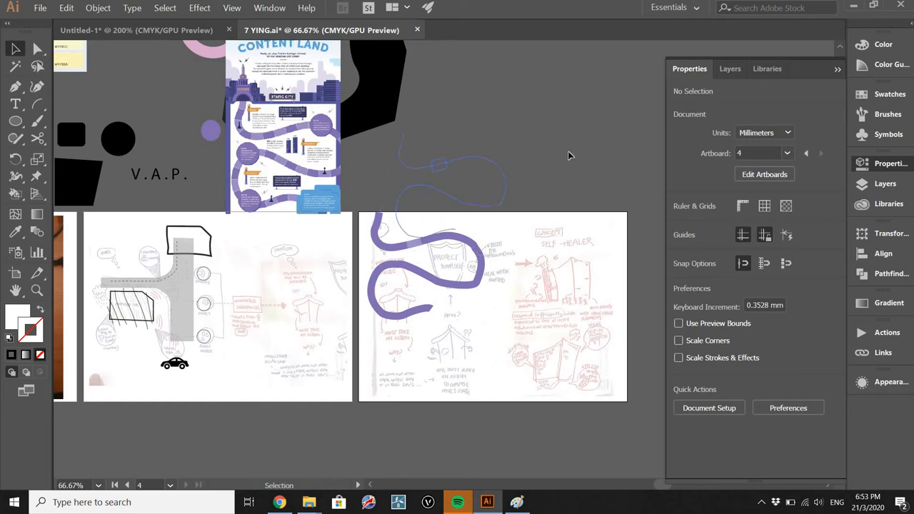
pyautogui.moveTo(471, 265); pyautogui.dragTo(514, 171)
pyautogui.click(505, 236)
pyautogui.scroll(2, 504, 235)
pyautogui.moveTo(496, 260); pyautogui.dragTo(536, 172)
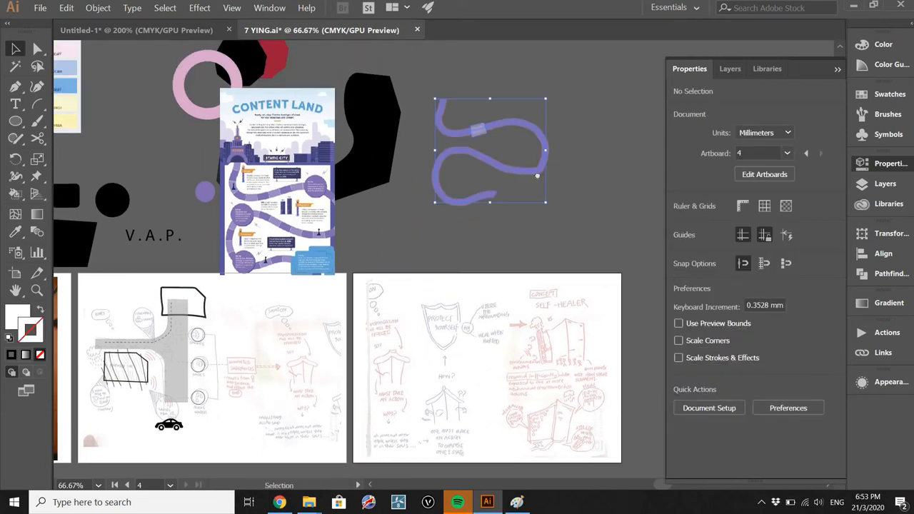
pyautogui.click(436, 205)
# Trace the infographic's winding road with the Paintbrush as one freehand path about 124 mm wide and 122 mm high
pyautogui.moveTo(420, 200); pyautogui.dragTo(390, 238)
pyautogui.press('b')
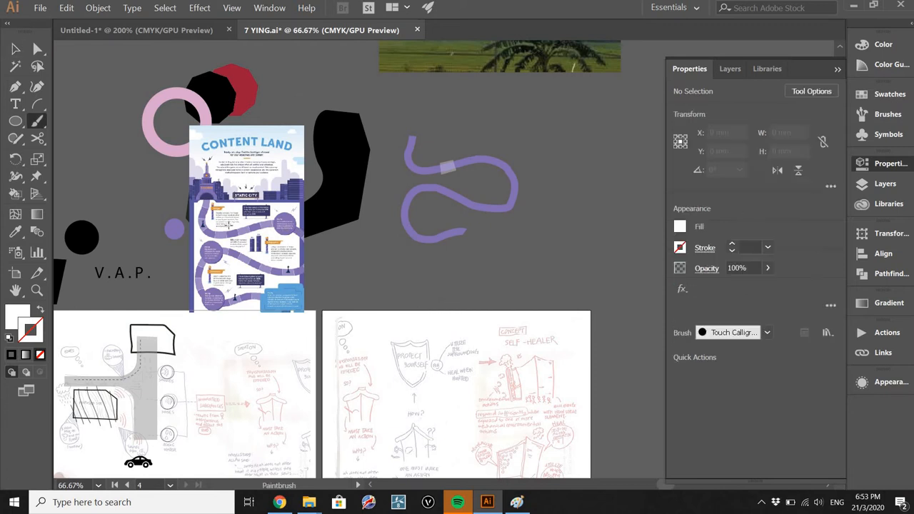
pyautogui.scroll(2, 229, 225)
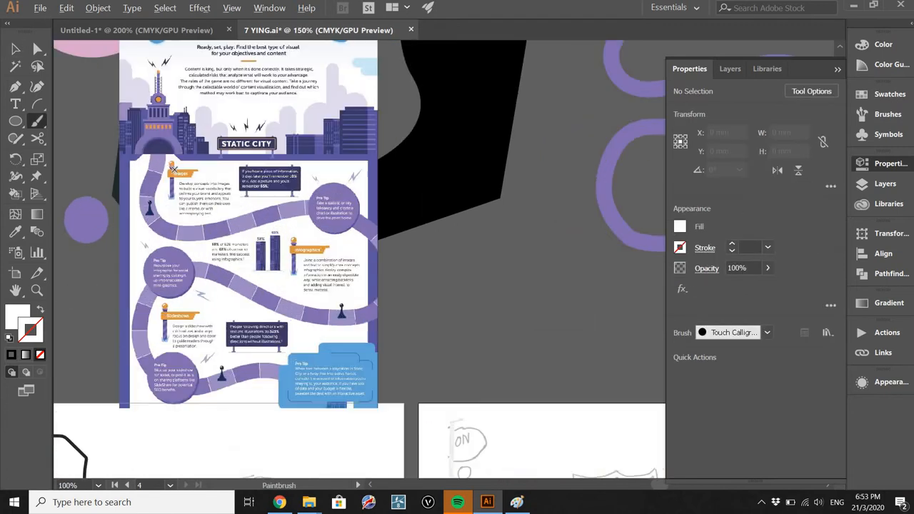
pyautogui.moveTo(173, 170)
pyautogui.mouseDown()
pyautogui.moveTo(160, 158)
pyautogui.moveTo(147, 202)
pyautogui.mouseUp()
pyautogui.moveTo(176, 235)
pyautogui.mouseDown()
pyautogui.moveTo(290, 211)
pyautogui.moveTo(371, 232)
pyautogui.moveTo(385, 253)
pyautogui.moveTo(367, 312)
pyautogui.moveTo(325, 316)
pyautogui.moveTo(178, 270)
pyautogui.moveTo(147, 292)
pyautogui.moveTo(139, 330)
pyautogui.moveTo(158, 379)
pyautogui.moveTo(176, 391)
pyautogui.moveTo(271, 372)
pyautogui.moveTo(316, 378)
pyautogui.moveTo(391, 406)
pyautogui.moveTo(399, 420)
pyautogui.mouseUp()
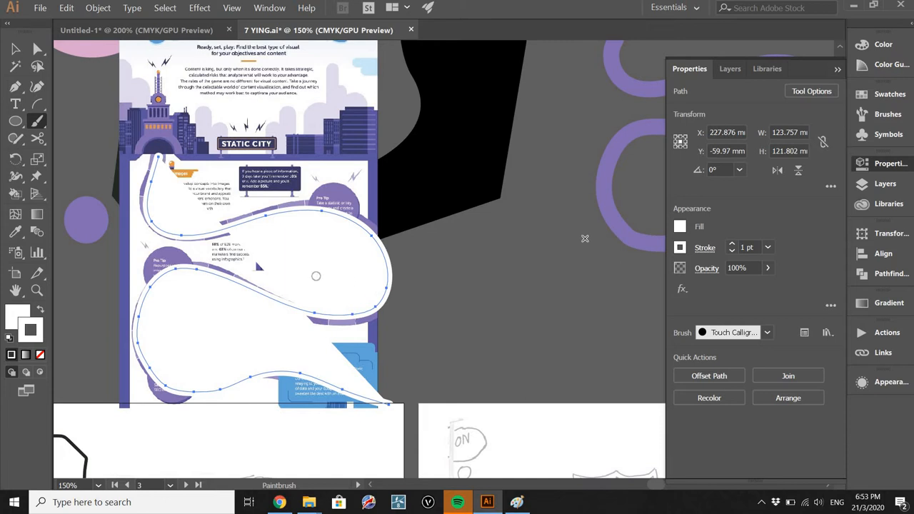
# Copy the first road's purple 22 pt stroke onto the traced path and replace its calligraphic brush with a plain uniform stroke
pyautogui.press('i')
pyautogui.click(617, 234)
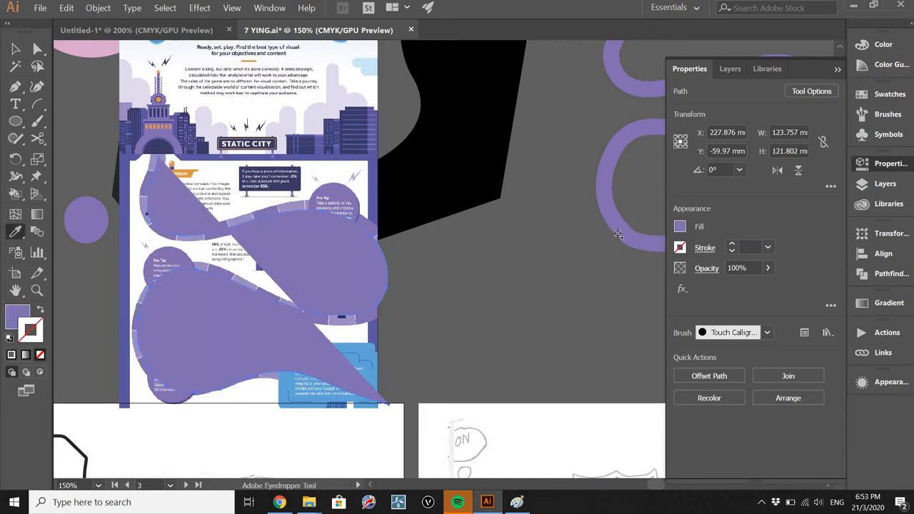
pyautogui.click(629, 236)
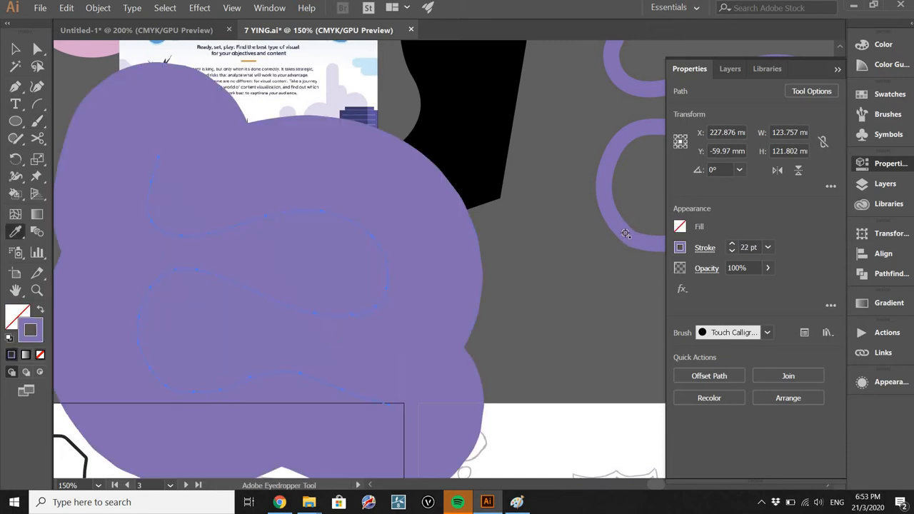
pyautogui.click(766, 333)
pyautogui.click(708, 388)
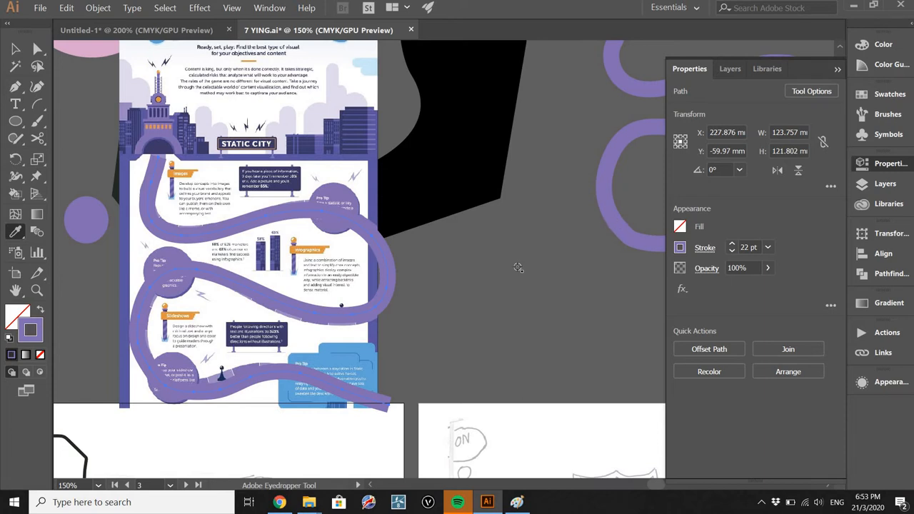
pyautogui.press('v')
pyautogui.hotkey('ctrl', 'shift', 'a')
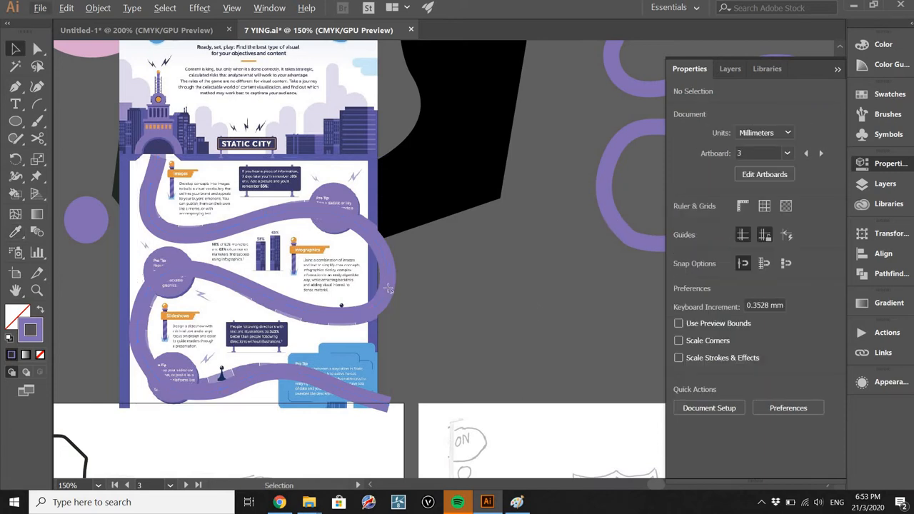
# Move the traced purple road off the infographic onto the empty canvas, below and to the right of the first road
pyautogui.moveTo(272, 290); pyautogui.dragTo(435, 288)
pyautogui.moveTo(557, 312); pyautogui.dragTo(410, 286)
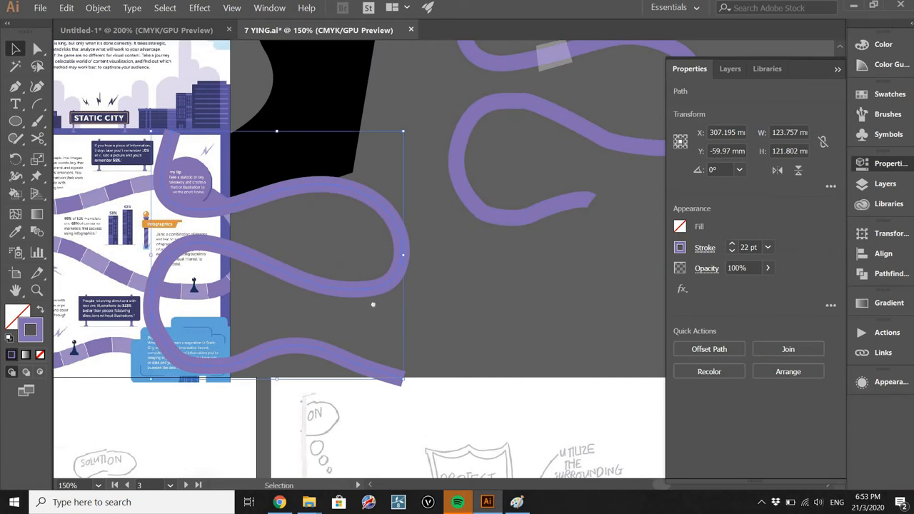
pyautogui.click(371, 304)
pyautogui.moveTo(321, 280); pyautogui.dragTo(257, 304)
pyautogui.scroll(-2, 259, 309)
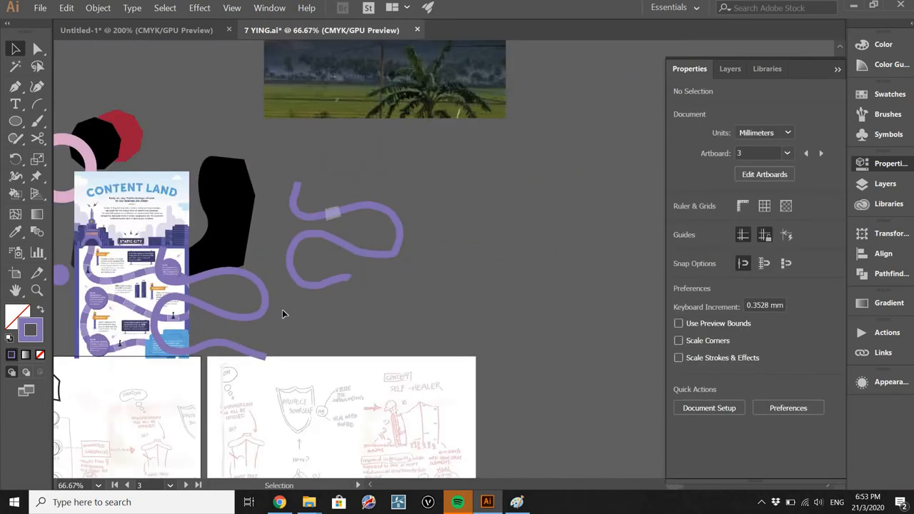
pyautogui.click(260, 309)
pyautogui.hotkey('ctrl', 'shift', 'a')
pyautogui.moveTo(550, 245); pyautogui.dragTo(539, 250)
pyautogui.hotkey('ctrl', 'shift', 'a')
pyautogui.scroll(1, 463, 288)
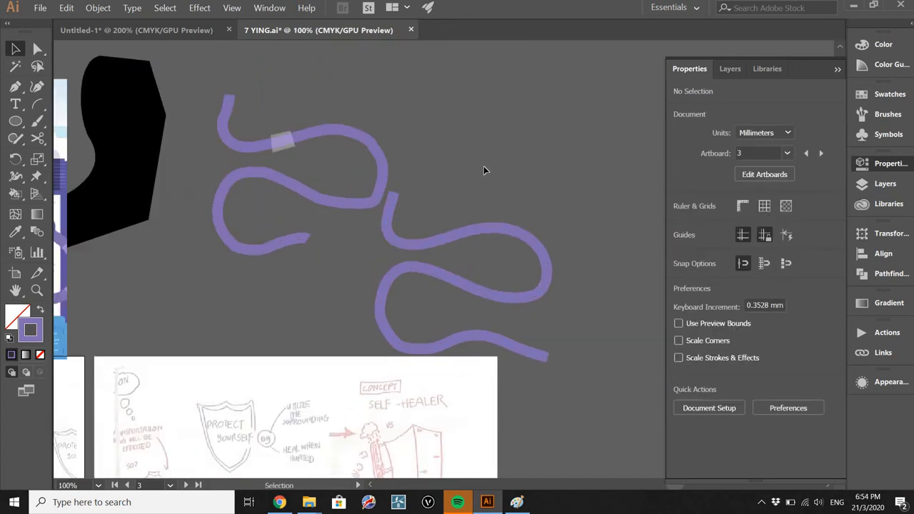
pyautogui.scroll(-2, 422, 293)
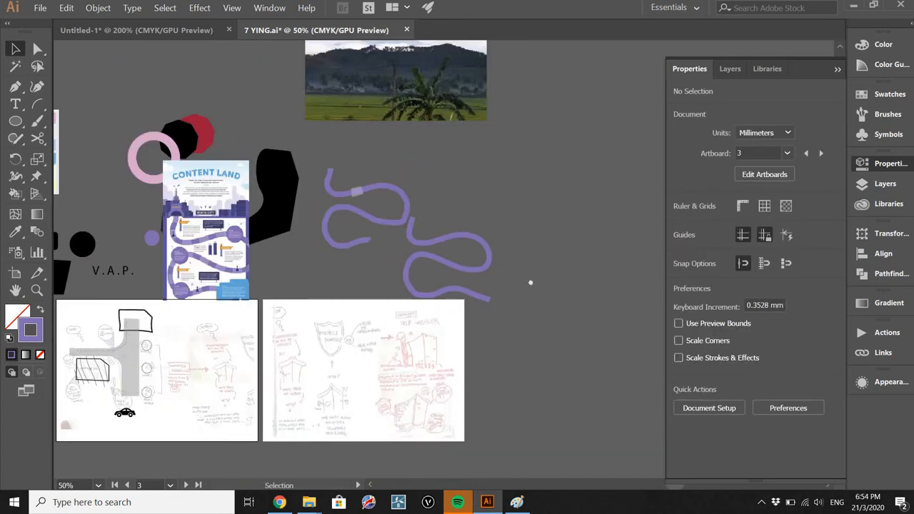
pyautogui.moveTo(225, 347); pyautogui.dragTo(275, 293)
pyautogui.moveTo(380, 312); pyautogui.dragTo(488, 408)
pyautogui.scroll(2, 377, 264)
pyautogui.scroll(2, 263, 159)
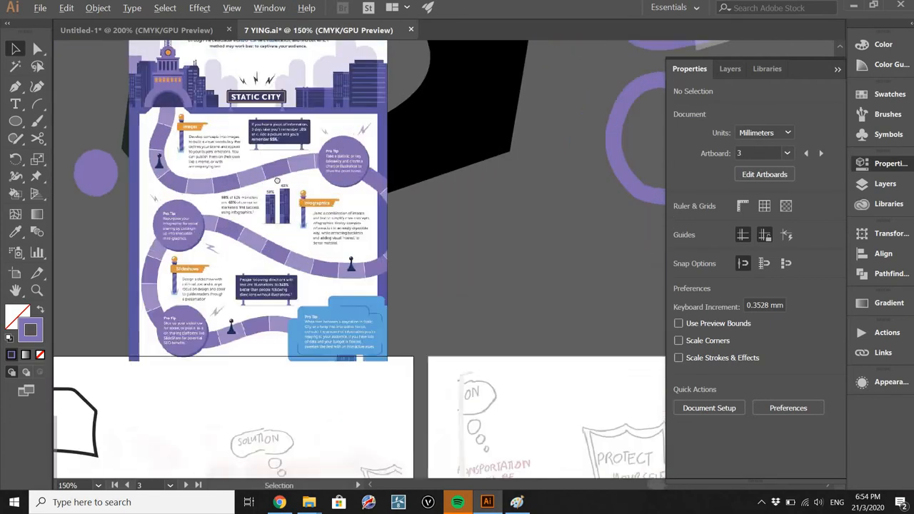
# Switch to Chrome and run a Google image search for "building vector", replacing the vehicle symbols search
pyautogui.moveTo(263, 158); pyautogui.dragTo(271, 268)
pyautogui.moveTo(171, 195); pyautogui.dragTo(193, 256)
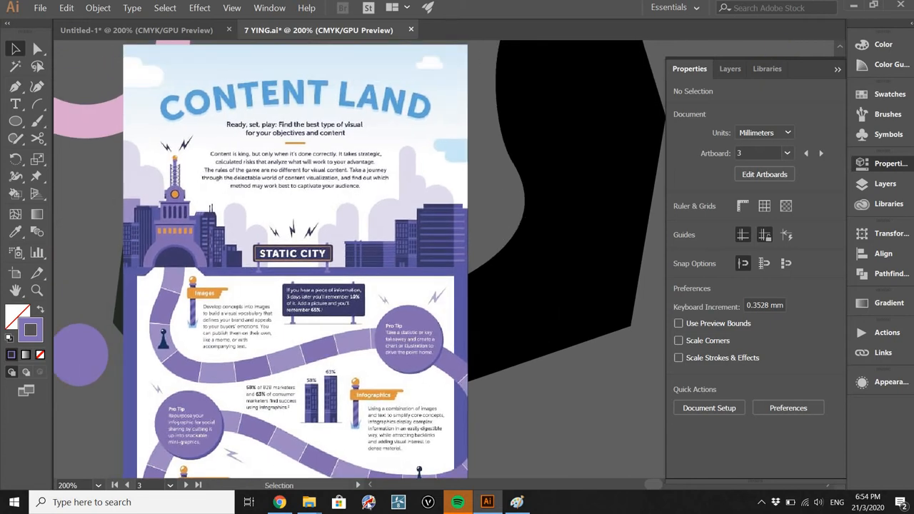
pyautogui.click(279, 502)
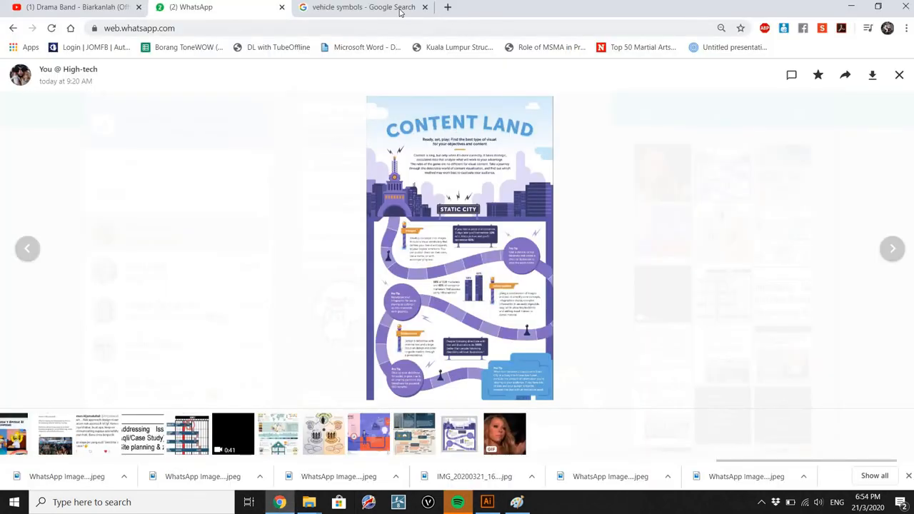
pyautogui.hotkey('ctrl', 'Tab')
pyautogui.click(410, 29)
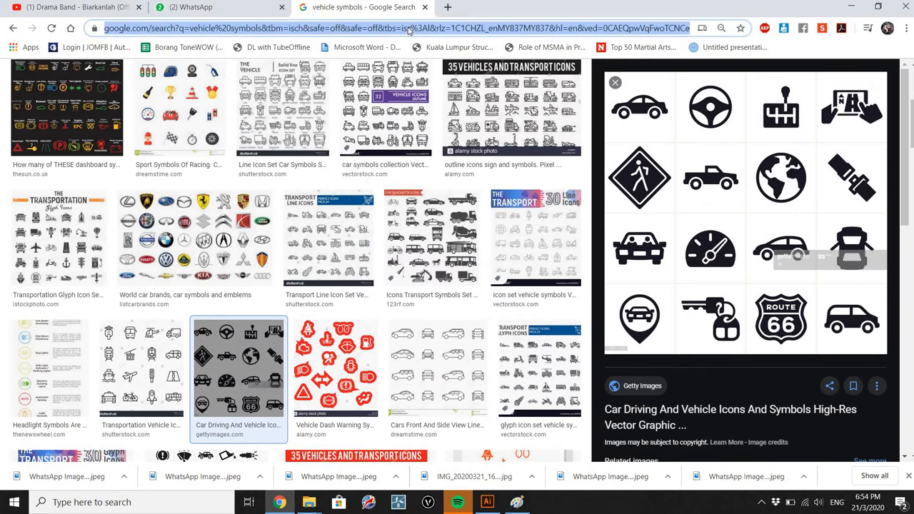
pyautogui.write('BUILDING ')
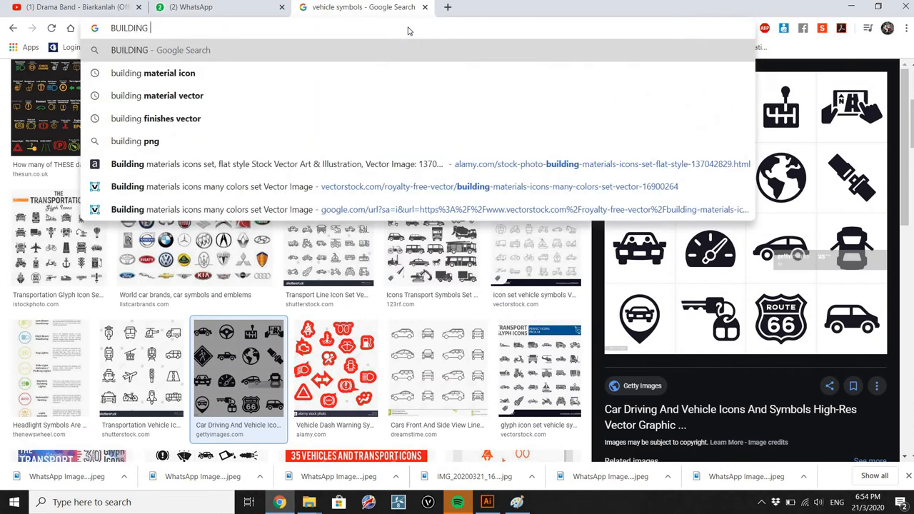
pyautogui.write('VECTOR')
pyautogui.press('Return')
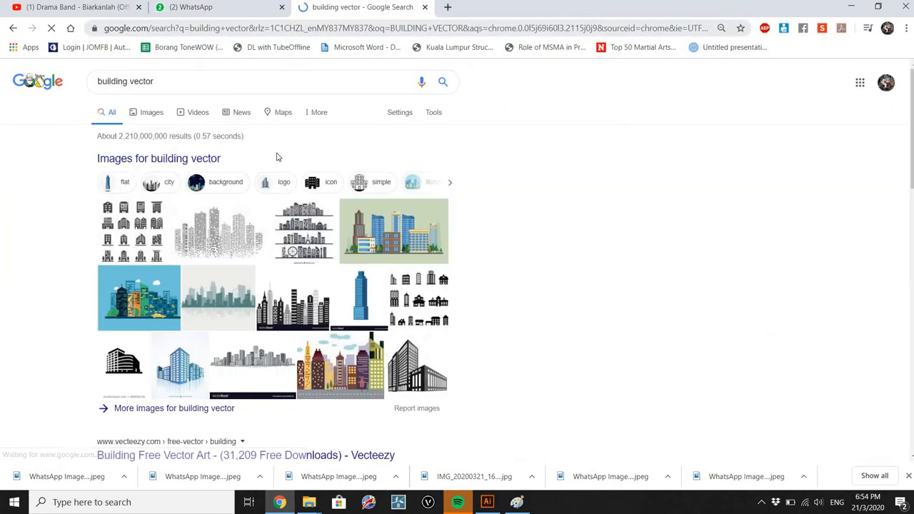
pyautogui.click(151, 112)
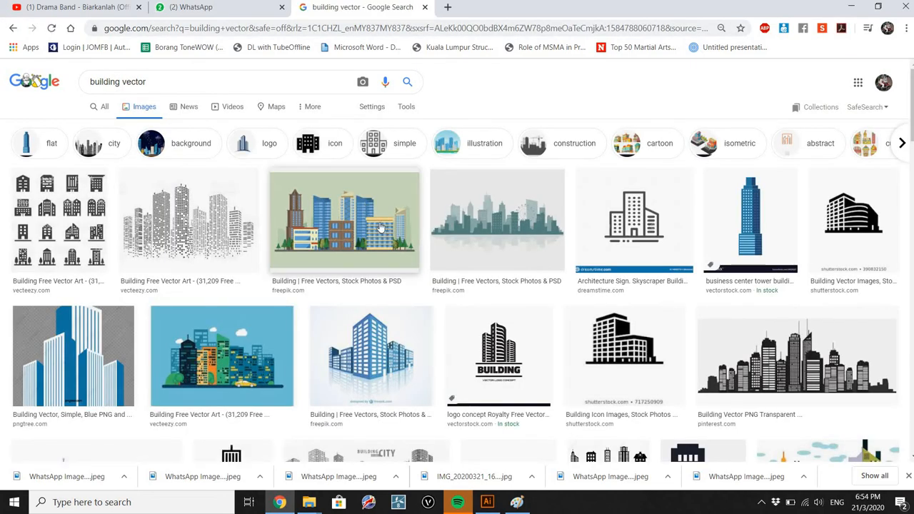
# Open the Freepik building collection from the image results and filter it to the Free license
pyautogui.click(302, 288)
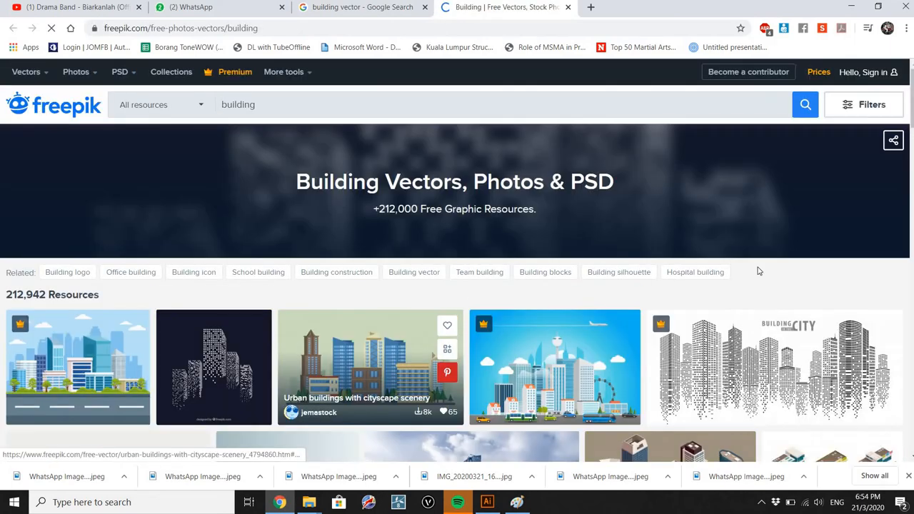
pyautogui.click(865, 104)
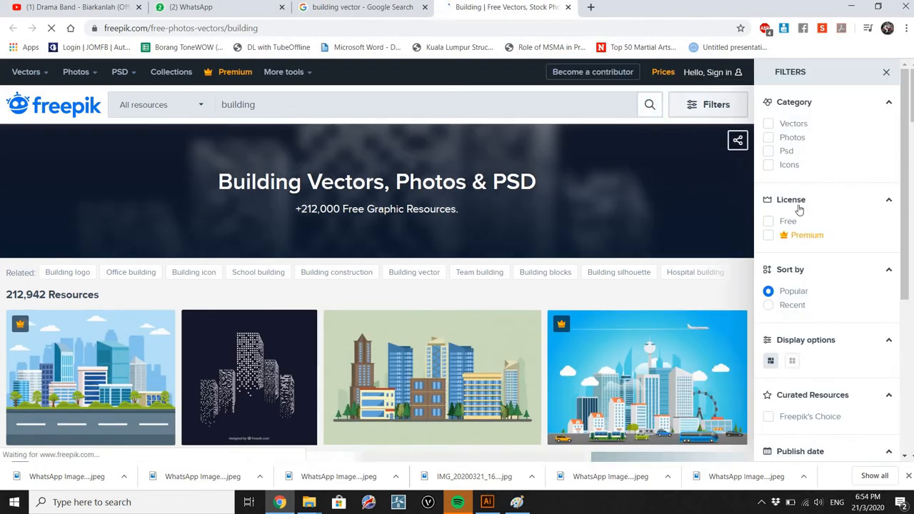
pyautogui.click(769, 222)
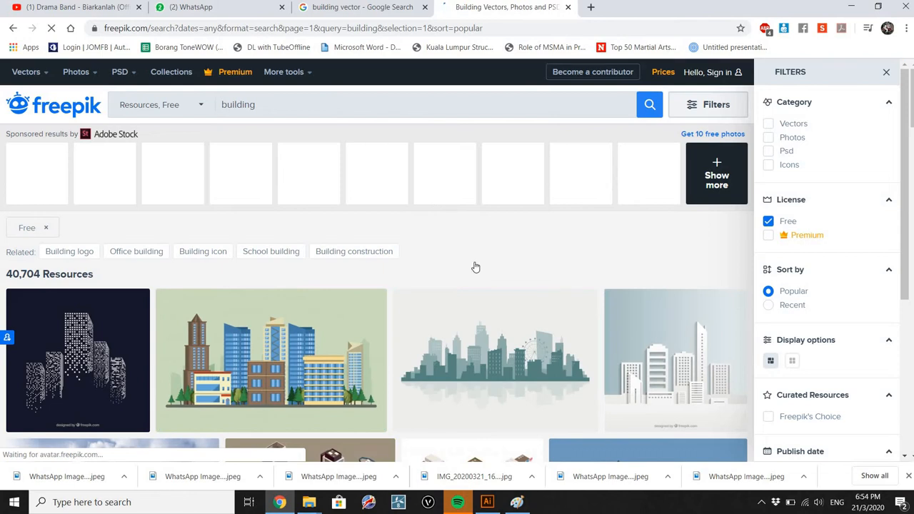
# Open the "Silhouette skyline illustration" from the free building results and download it
pyautogui.scroll(-1, 254, 263)
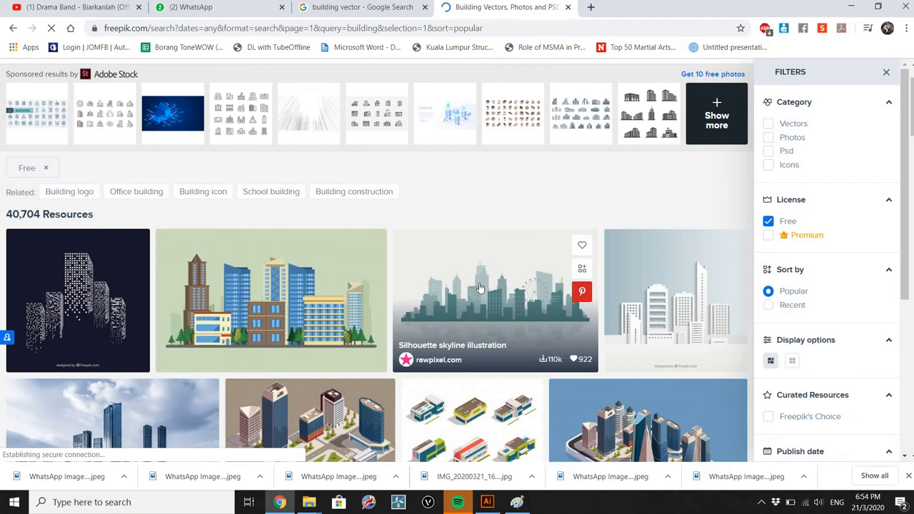
pyautogui.scroll(-1, 485, 267)
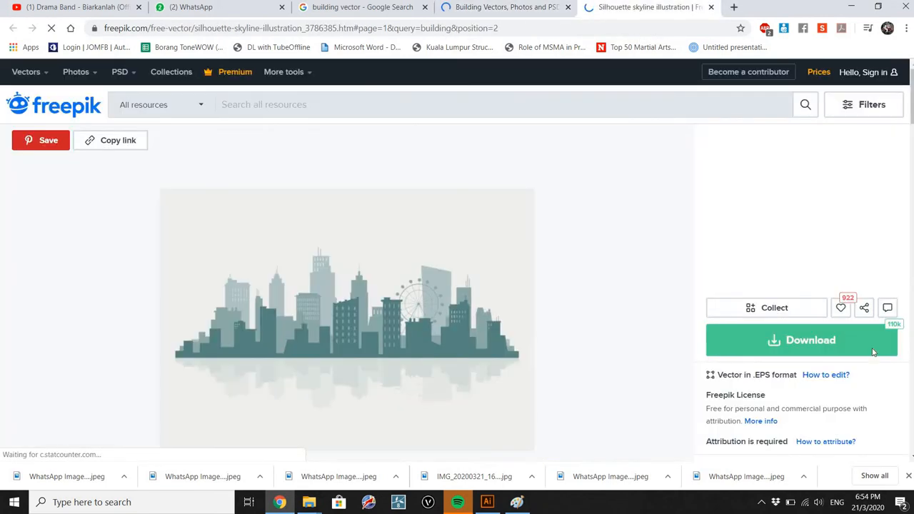
pyautogui.click(831, 342)
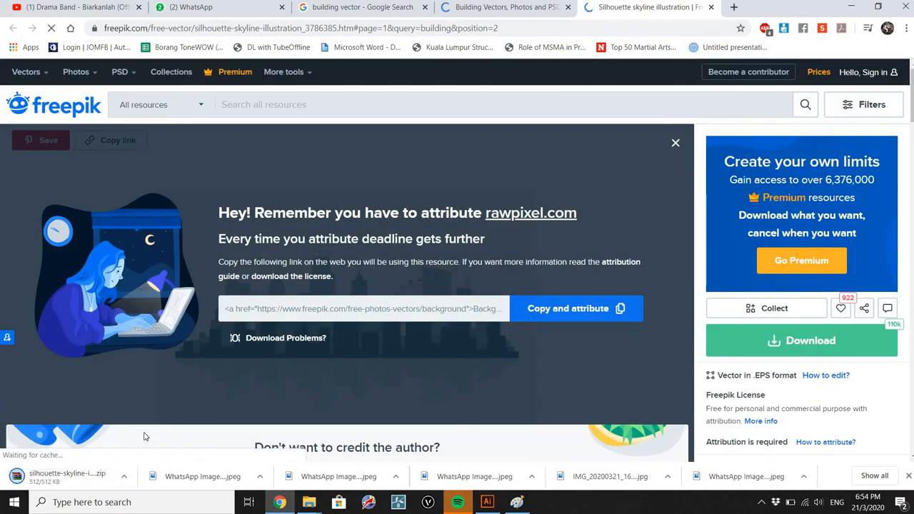
# Locate the downloaded silhouette-skyline-illustration.zip in its folder and extract it to a folder of the same name
pyautogui.click(124, 477)
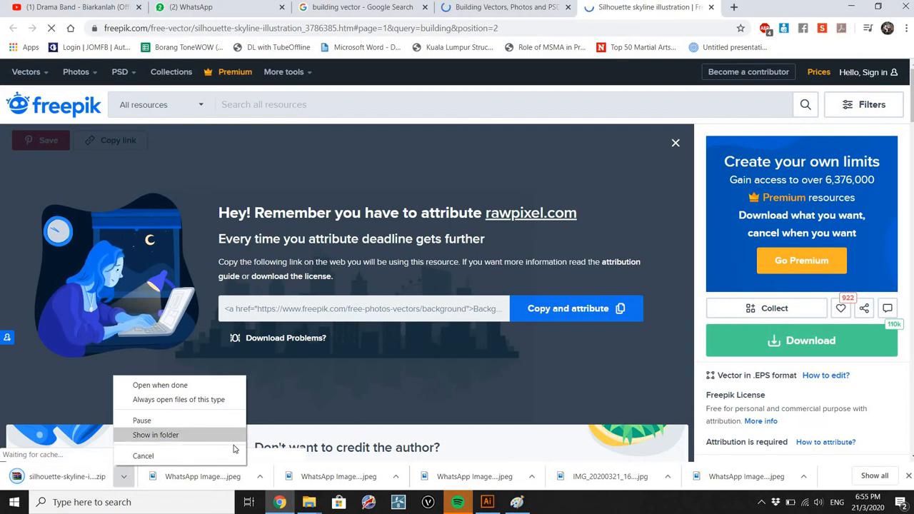
pyautogui.click(202, 437)
pyautogui.rightClick(470, 211)
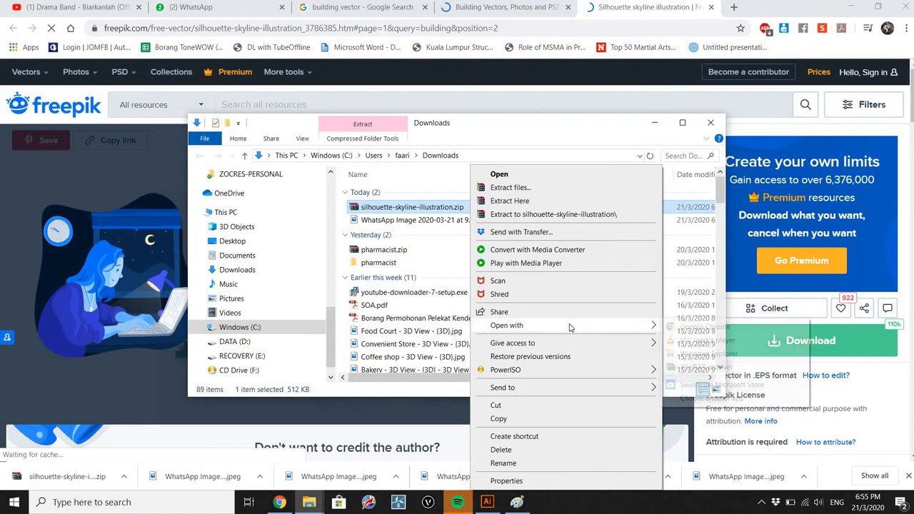
pyautogui.click(444, 236)
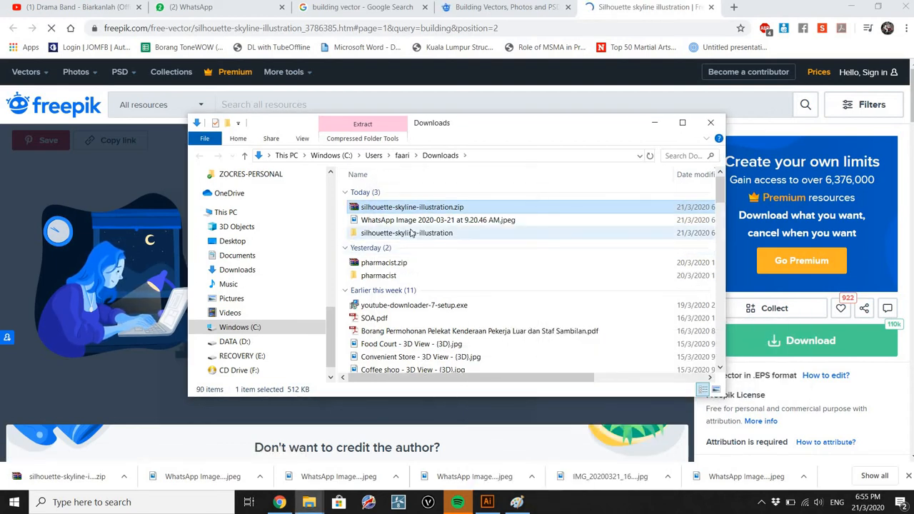
# Open 78786.eps from the extracted silhouette-skyline-illustration folder in Illustrator
pyautogui.doubleClick(412, 233)
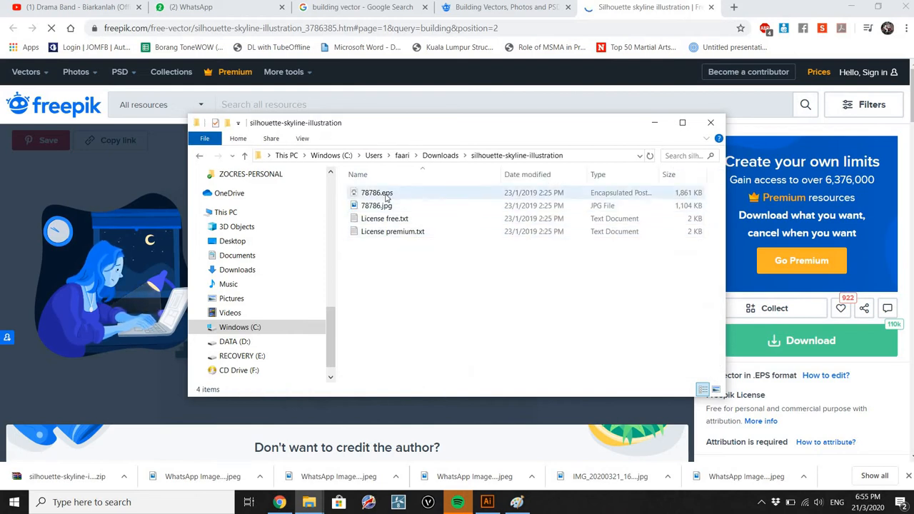
pyautogui.doubleClick(378, 192)
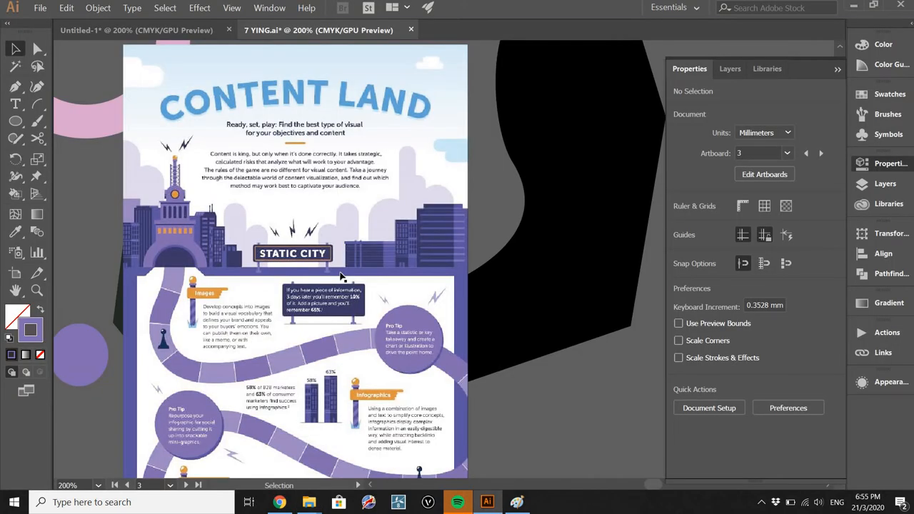
pyautogui.scroll(-3, 400, 266)
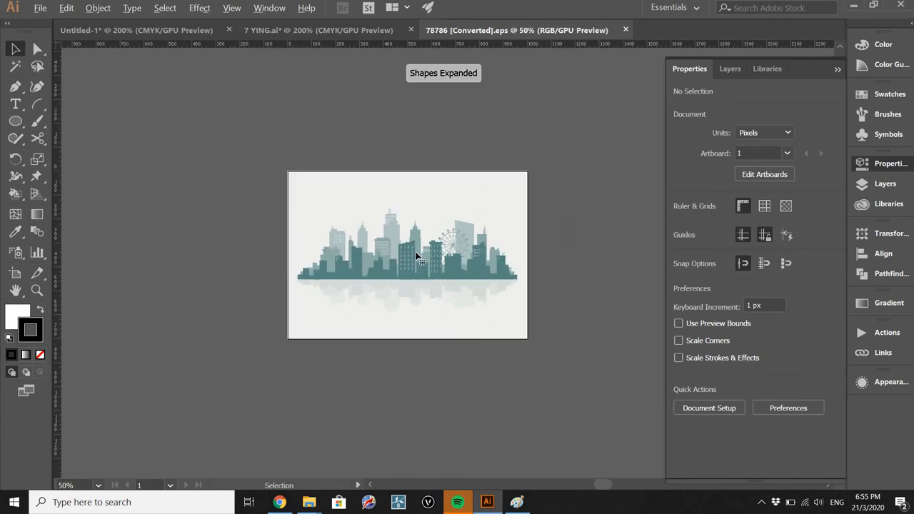
# Examine how the skyline illustration is built by selecting its buildings, reflection and background rectangle individually
pyautogui.click(417, 254)
pyautogui.click(336, 289)
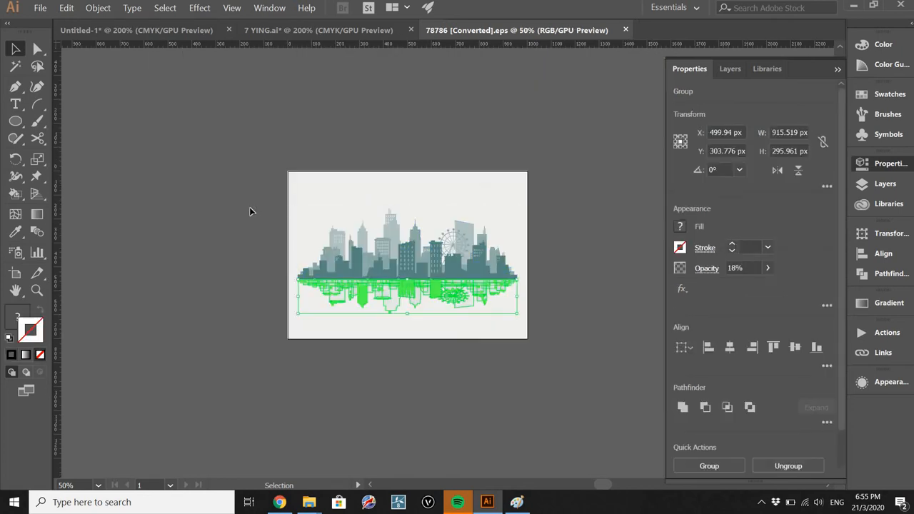
pyautogui.click(573, 331)
pyautogui.hotkey('ctrl', 'a')
pyautogui.hotkey('ctrl', 'shift', 'a')
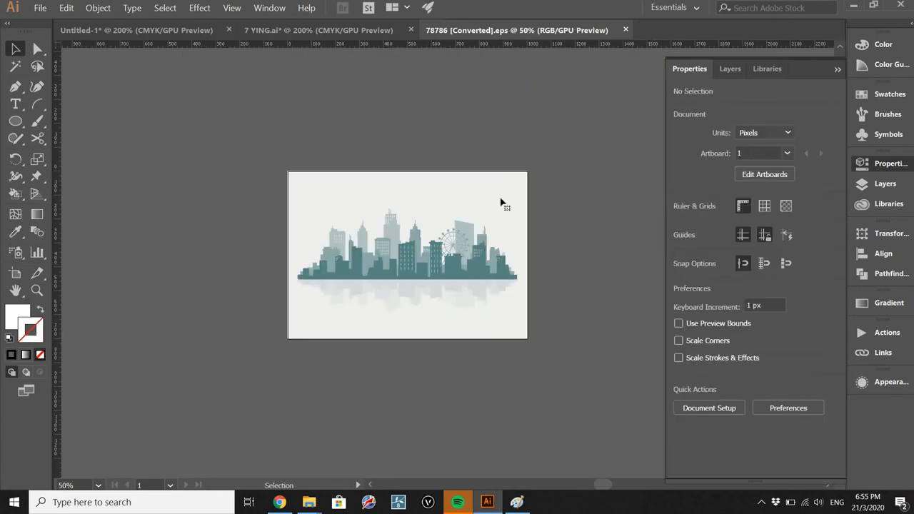
pyautogui.click(515, 201)
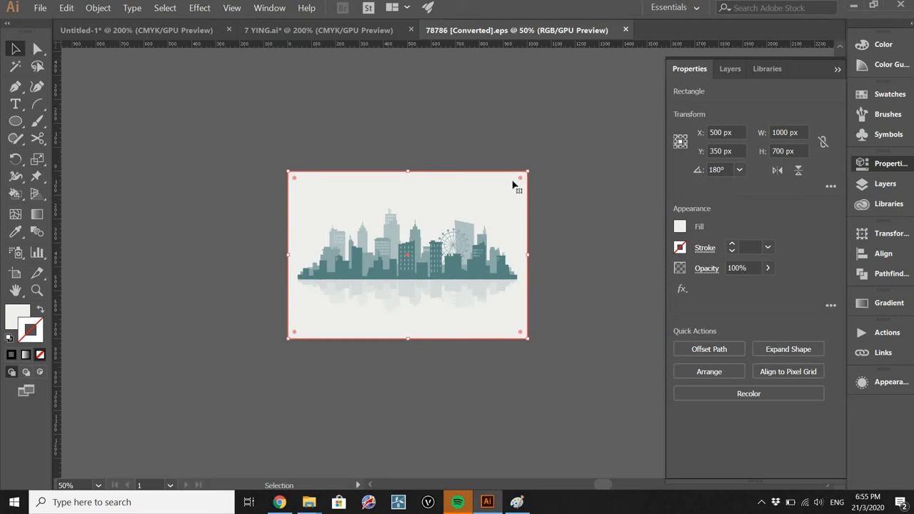
pyautogui.click(397, 114)
pyautogui.hotkey('ctrl', '=')
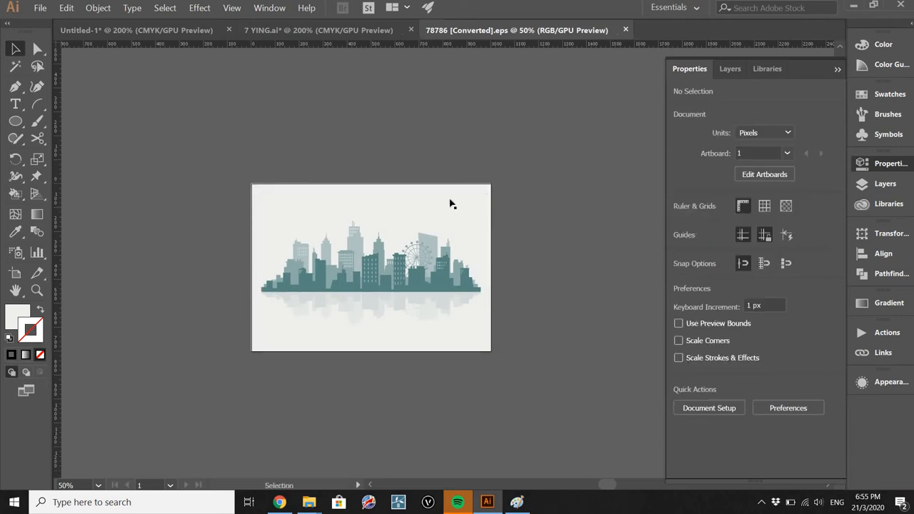
pyautogui.click(442, 204)
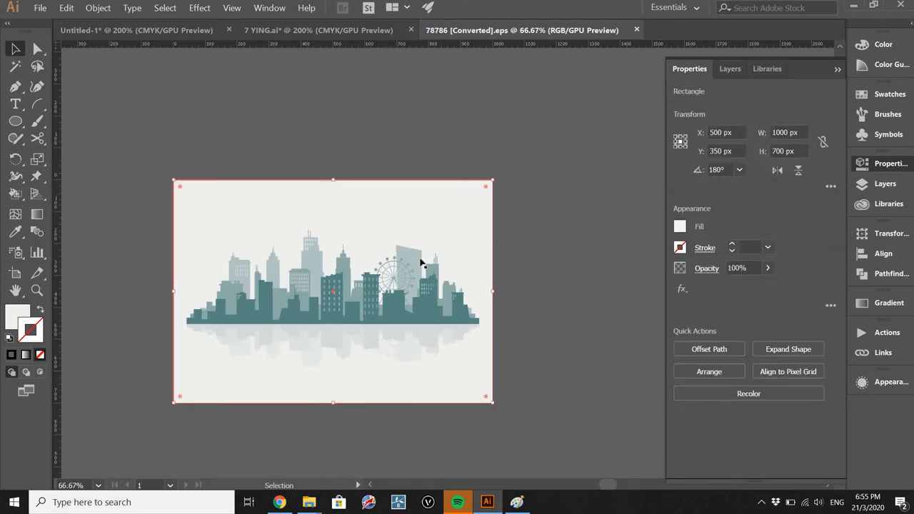
pyautogui.click(416, 265)
pyautogui.click(426, 340)
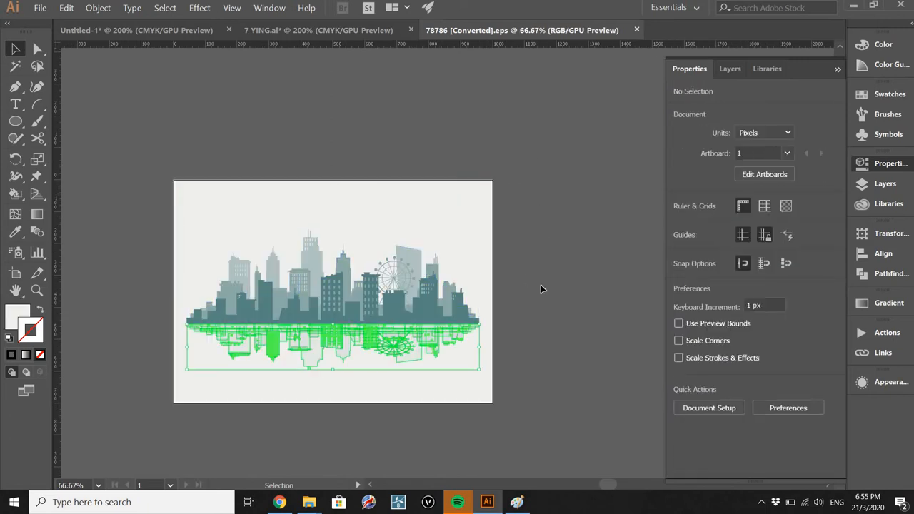
pyautogui.click(549, 250)
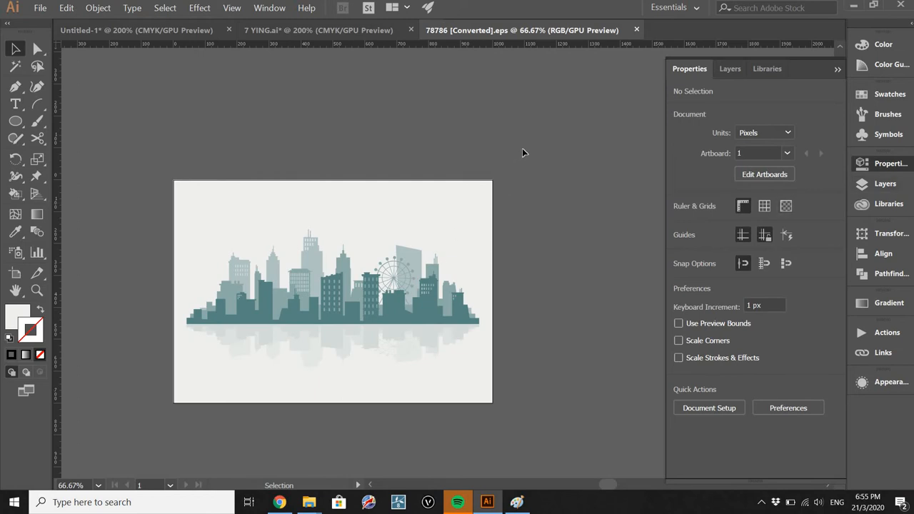
# Hide the Bg layer of the skyline file while keeping the Object and Shadow layers shown
pyautogui.click(886, 185)
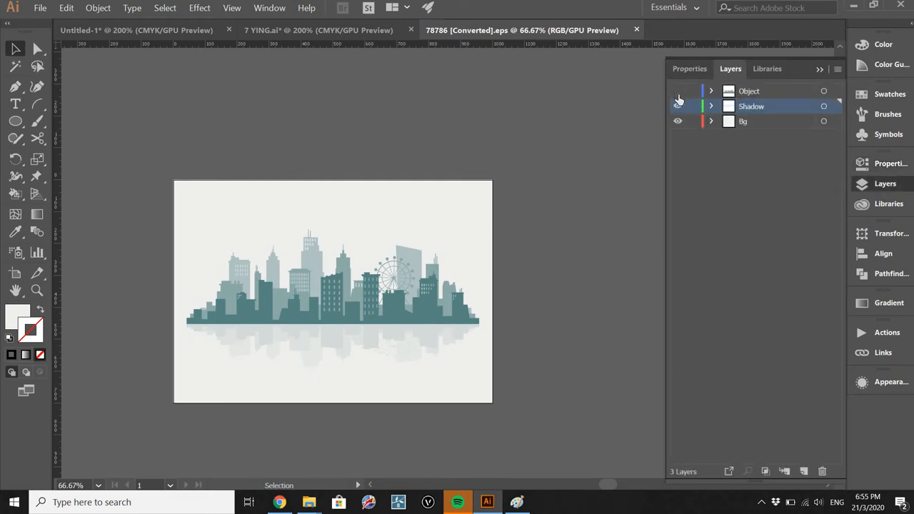
pyautogui.click(677, 106)
pyautogui.click(677, 121)
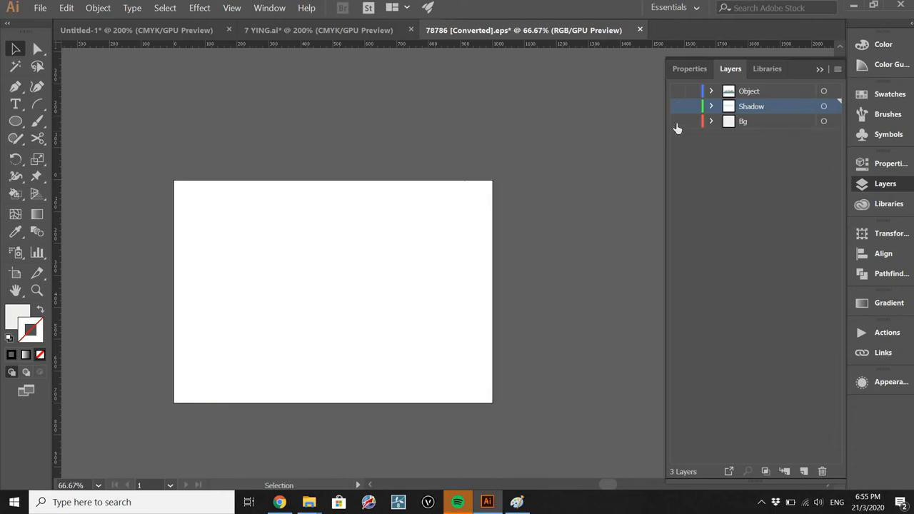
pyautogui.click(678, 106)
pyautogui.click(679, 92)
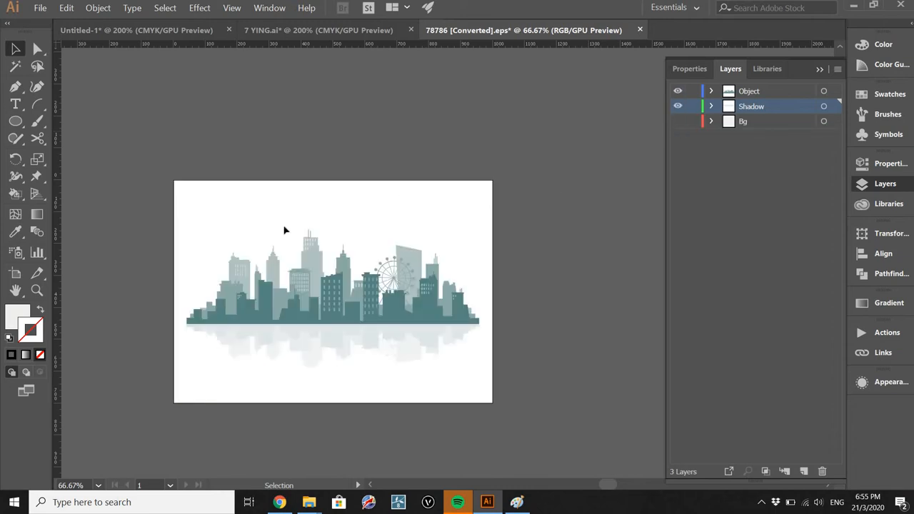
# Copy the skyline with its reflection and paste it into 7 YING.ai on the empty canvas near the purple roads
pyautogui.hotkey('ctrl', 'a')
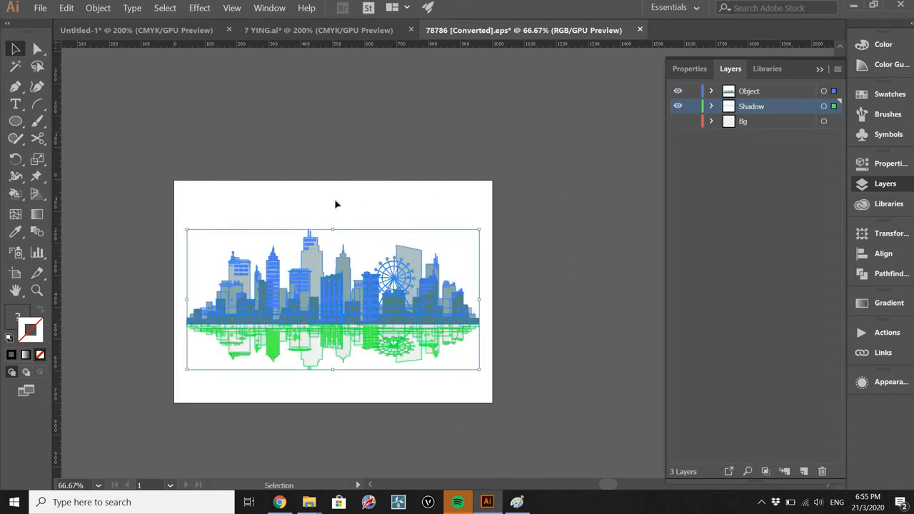
pyautogui.click(512, 336)
pyautogui.hotkey('ctrl', 'a')
pyautogui.click(271, 33)
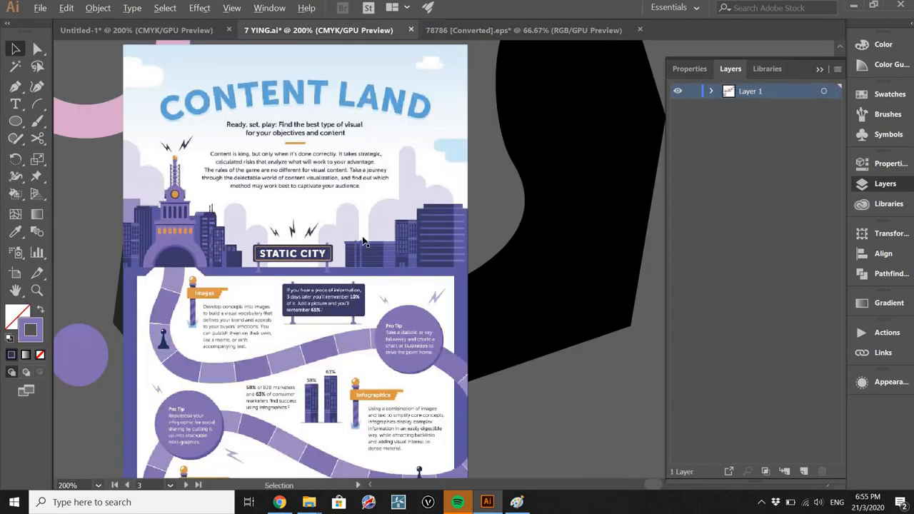
pyautogui.scroll(-3, 363, 240)
pyautogui.moveTo(500, 312); pyautogui.dragTo(530, 99)
pyautogui.hotkey('ctrl', 'v')
# Move the pasted skyline down and to the right, beside the self-healer sketch artboard's upper right corner, and deselect it
pyautogui.moveTo(520, 206); pyautogui.dragTo(407, 305)
pyautogui.moveTo(355, 245); pyautogui.dragTo(331, 194)
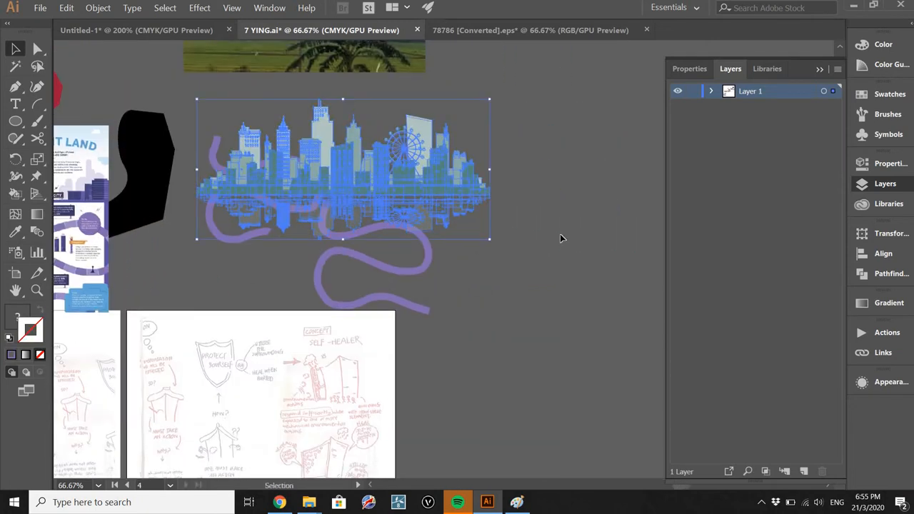
pyautogui.moveTo(409, 116); pyautogui.dragTo(563, 245)
pyautogui.moveTo(569, 304); pyautogui.dragTo(490, 207)
pyautogui.hotkey('ctrl', 'shift', 'a')
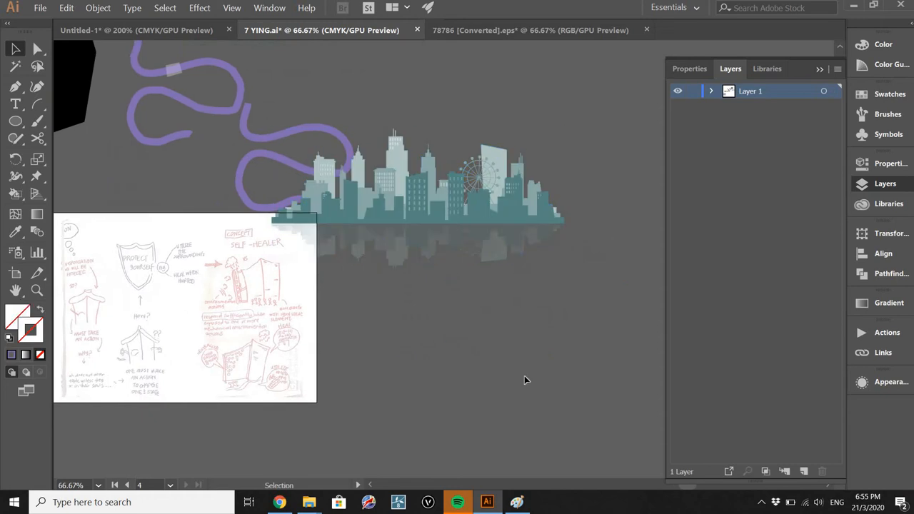
# Close the skyline's download page in Chrome, browse Freepik's free building results for further vectors, and compare them with the self-healer sketch in Illustrator
pyautogui.click(279, 502)
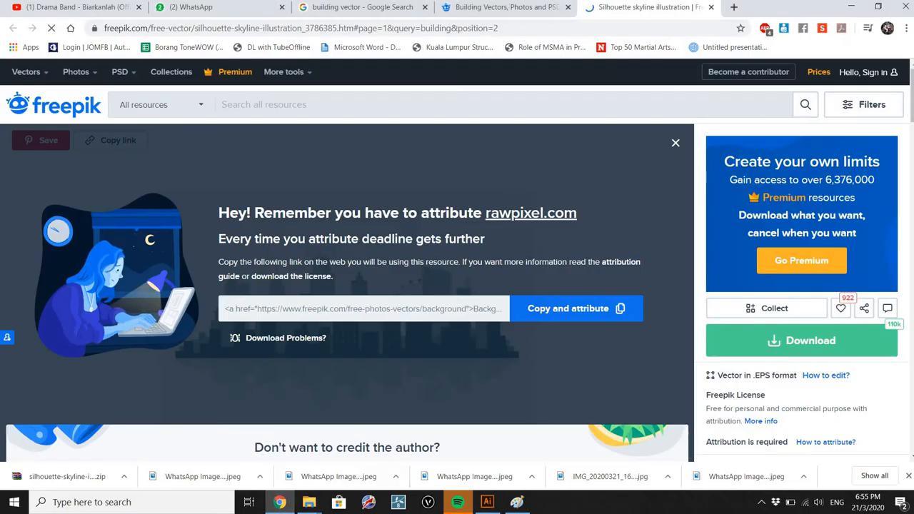
pyautogui.click(710, 6)
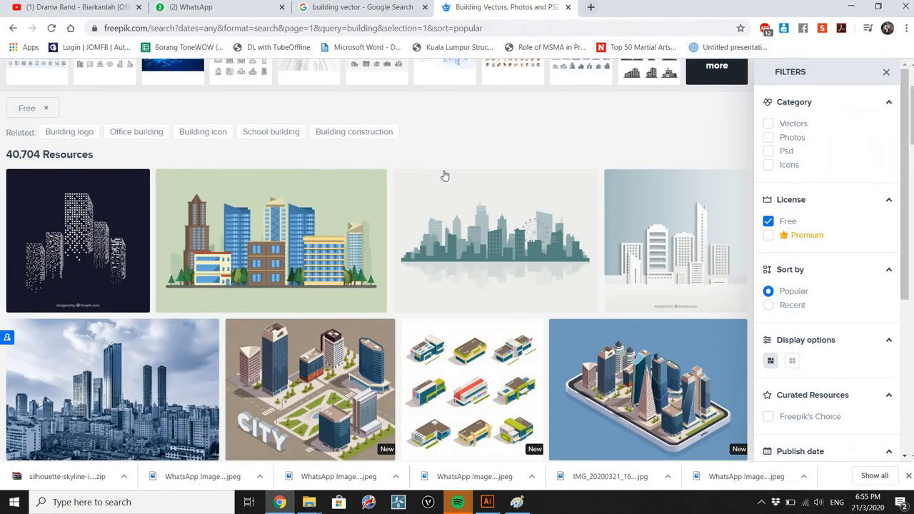
pyautogui.scroll(-3, 289, 205)
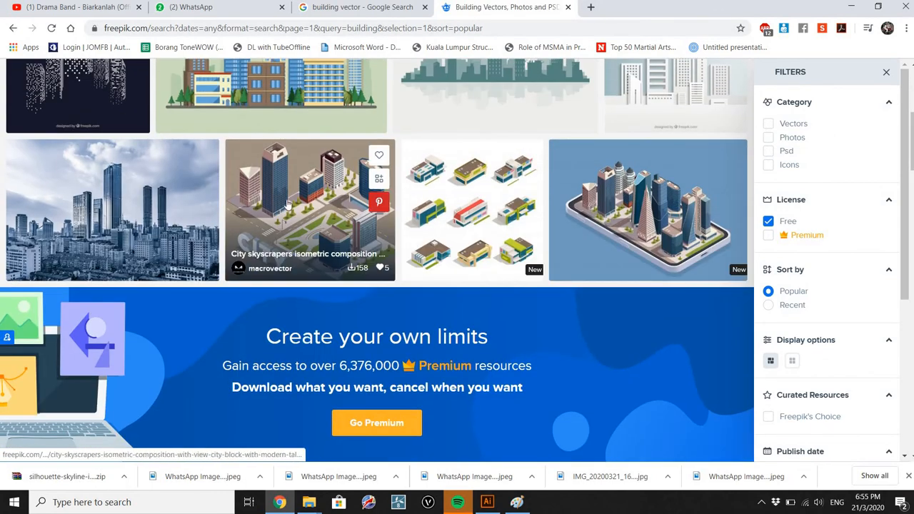
pyautogui.scroll(-2, 335, 311)
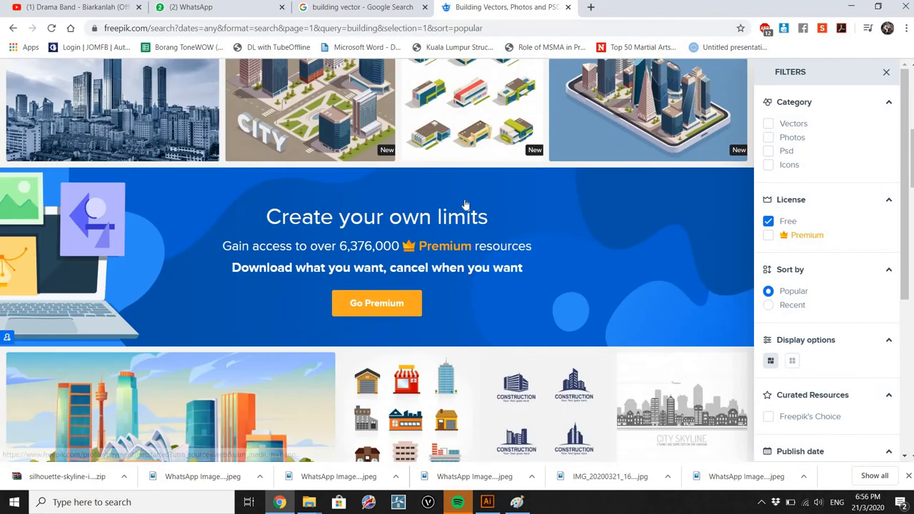
pyautogui.scroll(2, 498, 227)
pyautogui.scroll(-3, 498, 227)
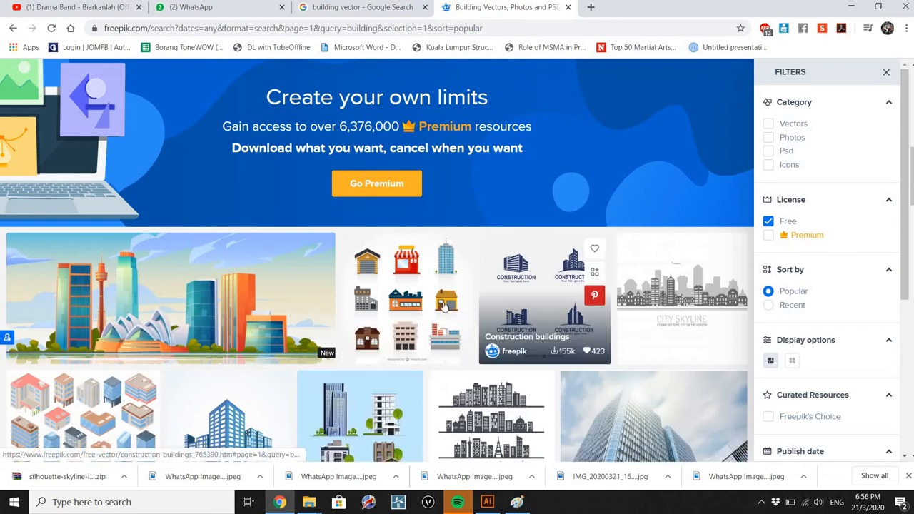
pyautogui.scroll(-3, 542, 328)
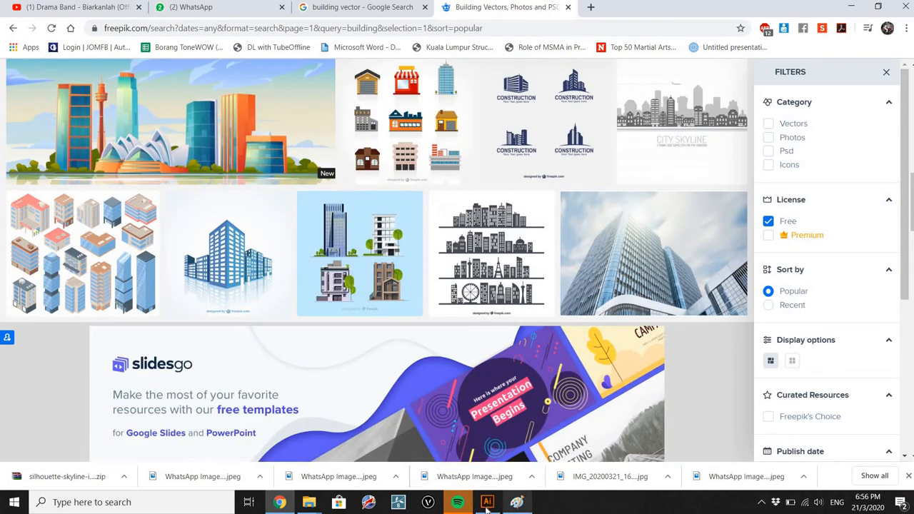
pyautogui.scroll(-4, 451, 373)
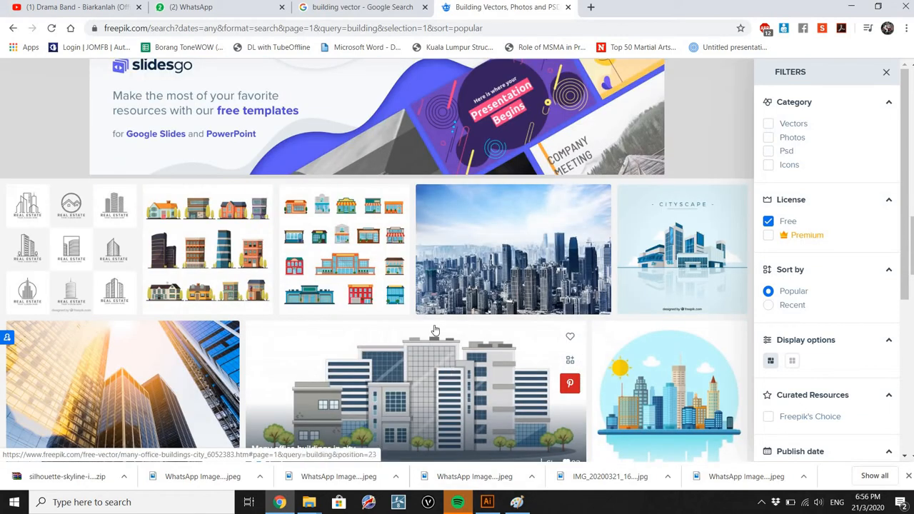
pyautogui.scroll(-3, 483, 248)
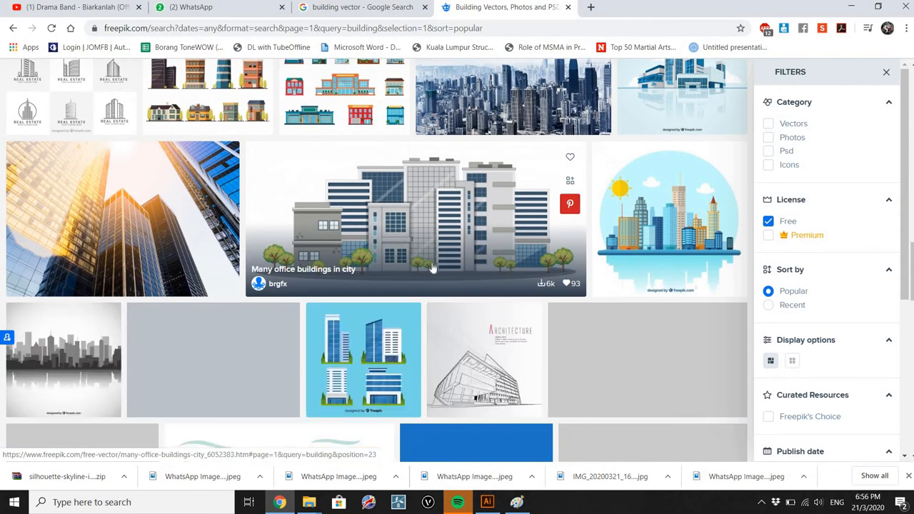
pyautogui.scroll(-2, 488, 301)
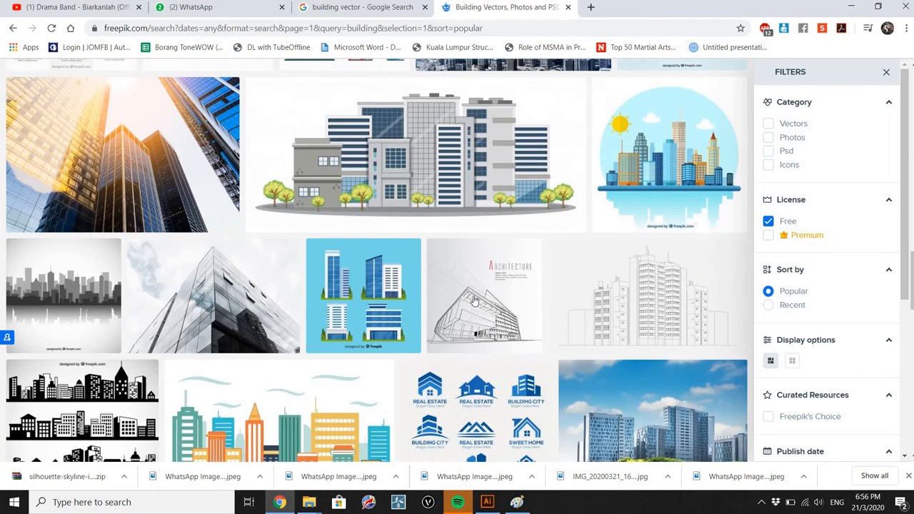
pyautogui.click(488, 502)
pyautogui.hscroll(-3, 422, 280)
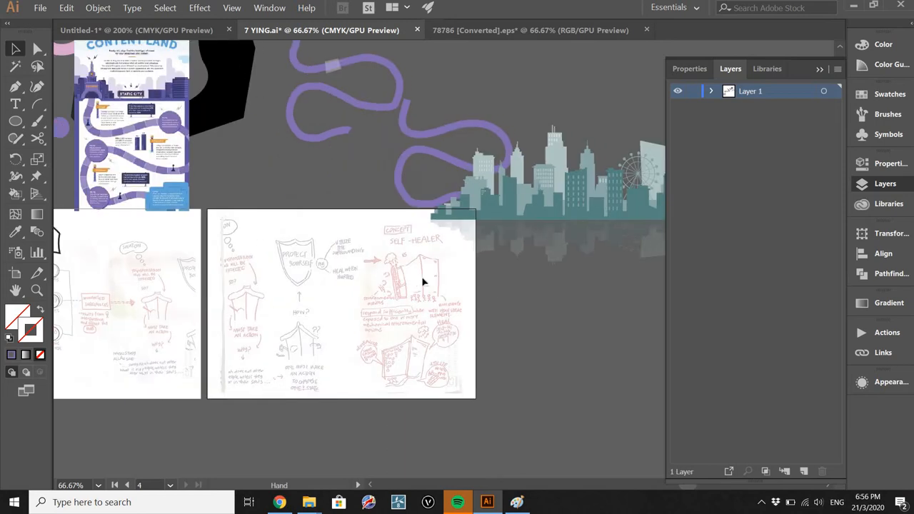
pyautogui.scroll(2, 422, 280)
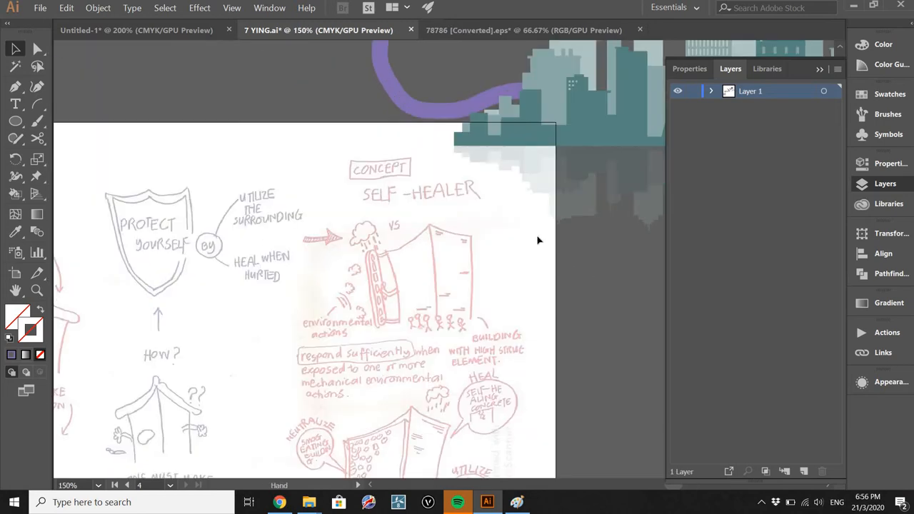
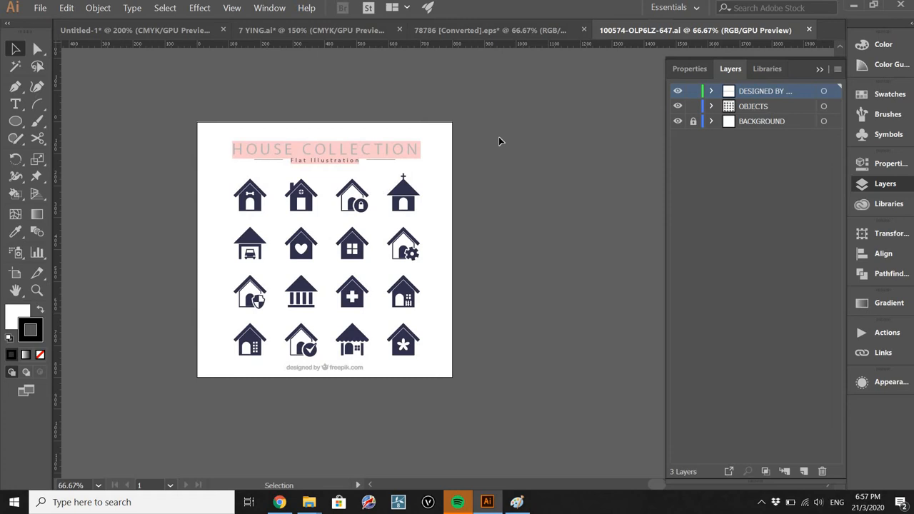
# Copy the house with the four-pane window from 100574-OLP6LZ-647.ai into 7 YING.ai, beside the question-mark house sketch
pyautogui.scroll(2, 351, 248)
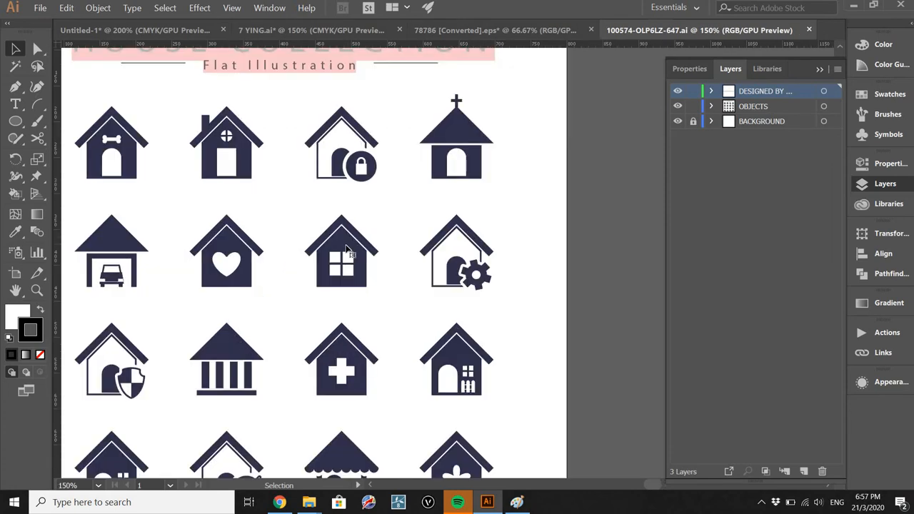
pyautogui.click(341, 251)
pyautogui.moveTo(311, 33)
pyautogui.mouseDown()
pyautogui.moveTo(481, 143)
pyautogui.moveTo(414, 182)
pyautogui.moveTo(444, 242)
pyautogui.mouseUp()
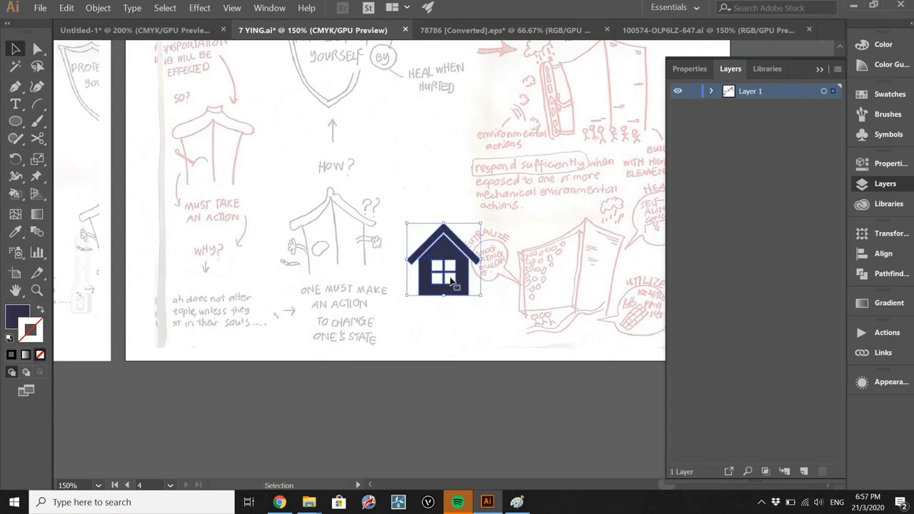
pyautogui.click(435, 281)
# Try to pull the house body with its window away from the roof in isolation mode, undoing each move
pyautogui.scroll(2, 434, 282)
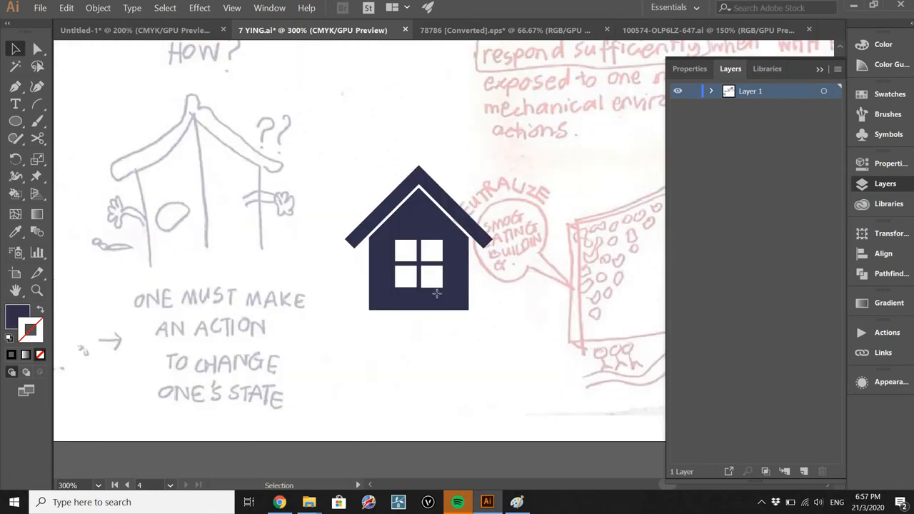
pyautogui.click(451, 306)
pyautogui.click(466, 312)
pyautogui.click(457, 306)
pyautogui.doubleClick(457, 304)
pyautogui.moveTo(457, 303); pyautogui.dragTo(414, 351)
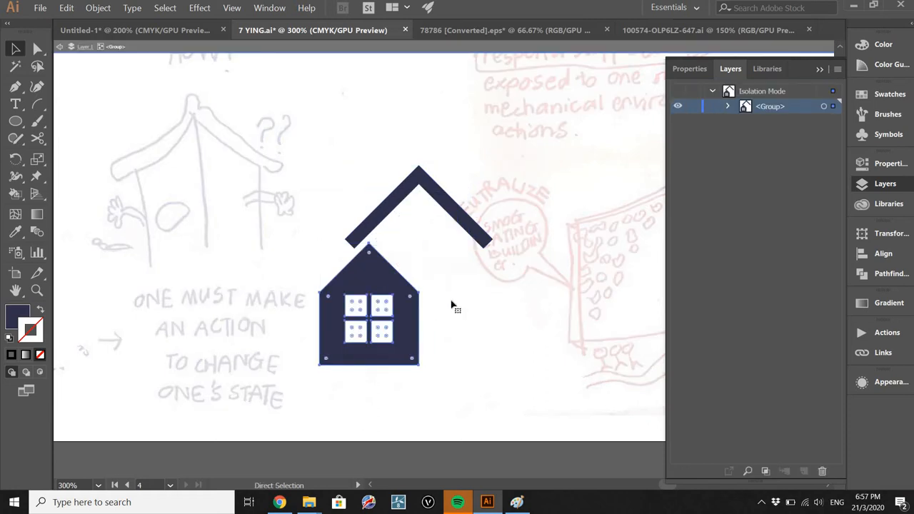
pyautogui.hotkey('ctrl', 'z')
pyautogui.doubleClick(433, 285)
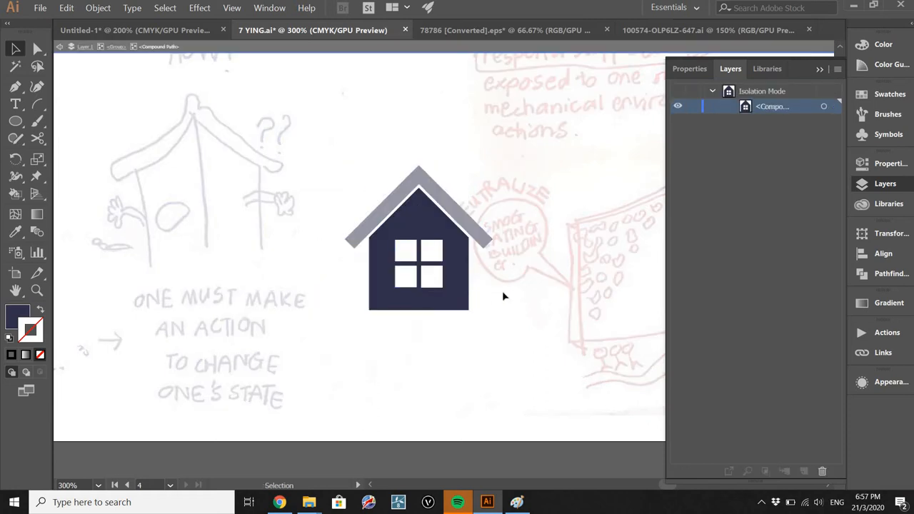
pyautogui.moveTo(464, 301); pyautogui.dragTo(507, 297)
pyautogui.hotkey('ctrl', 'z')
pyautogui.click(433, 279)
pyautogui.doubleClick(489, 285)
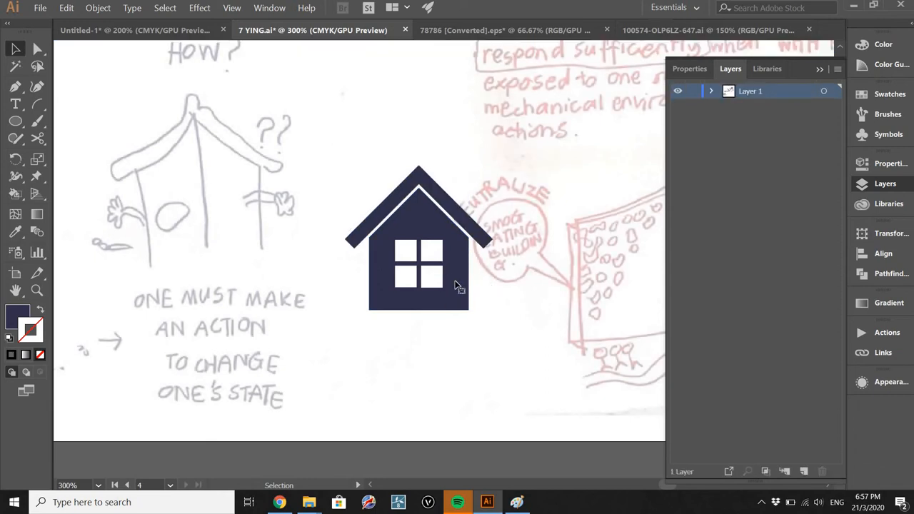
# Isolate the pasted house group and release the compound path that joins the body with its window panes
pyautogui.click(457, 286)
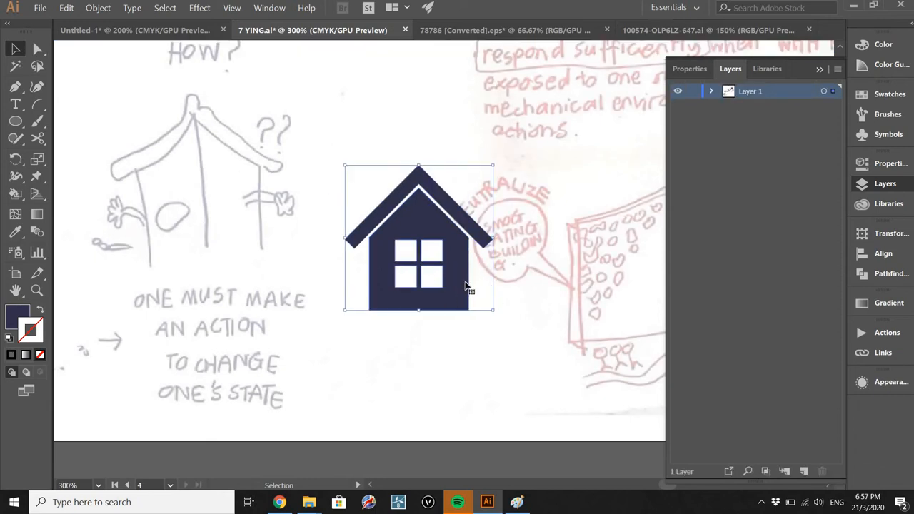
pyautogui.doubleClick(465, 286)
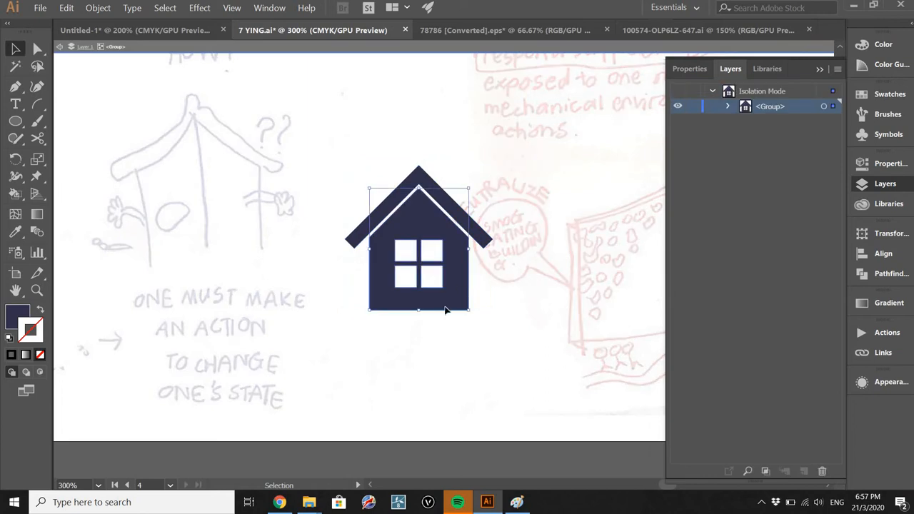
pyautogui.moveTo(450, 343); pyautogui.dragTo(418, 343)
pyautogui.hotkey('ctrl', 'z')
pyautogui.rightClick(452, 278)
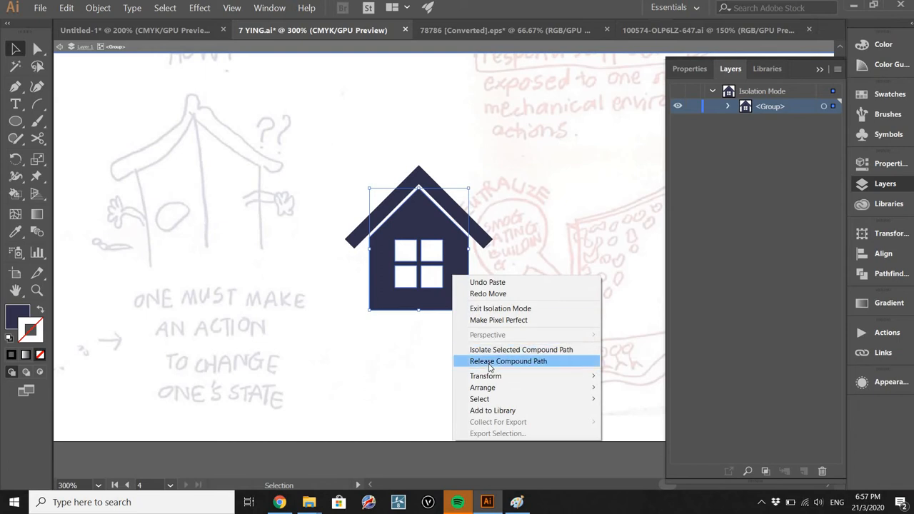
pyautogui.click(492, 362)
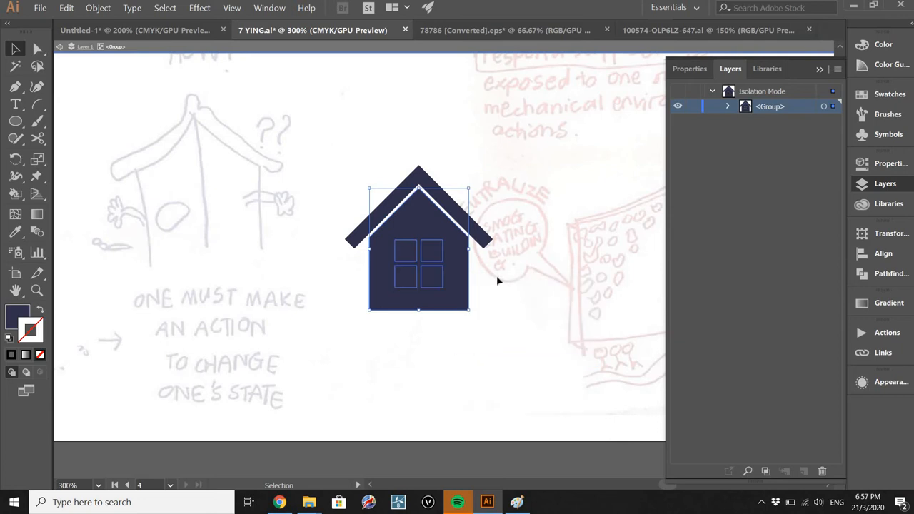
# Select the four released window squares inside the house body together, clear the selection and leave isolation mode
pyautogui.click(417, 280)
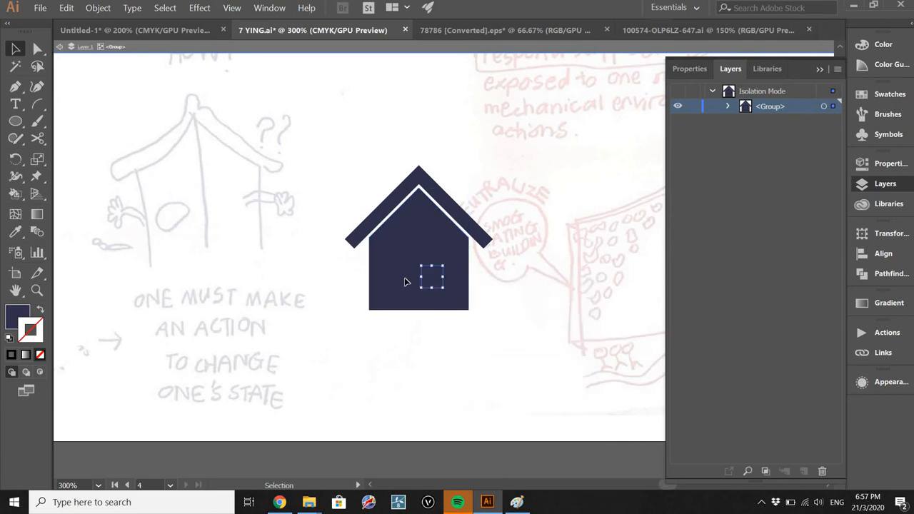
pyautogui.keyDown('shift'); pyautogui.click(404, 282); pyautogui.keyUp('shift')
pyautogui.keyDown('shift'); pyautogui.click(408, 259); pyautogui.keyUp('shift')
pyautogui.keyDown('shift'); pyautogui.click(441, 259); pyautogui.keyUp('shift')
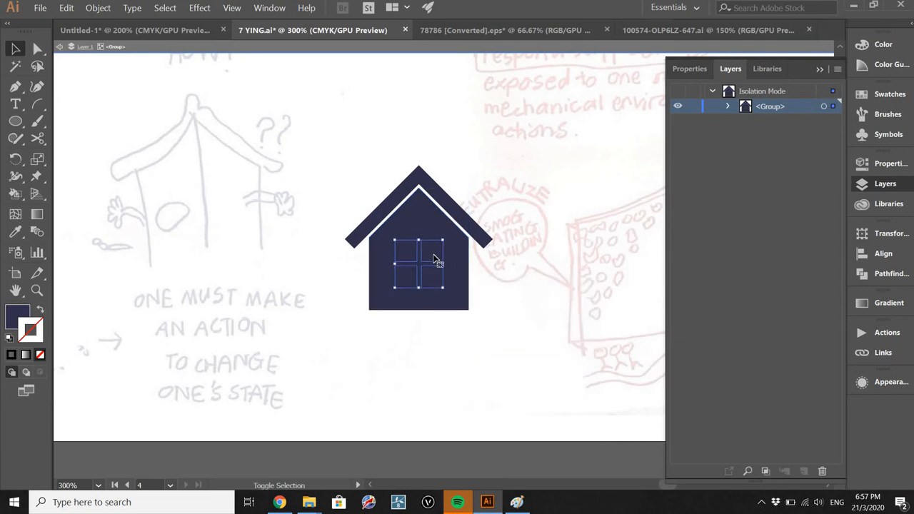
pyautogui.click(526, 276)
pyautogui.doubleClick(513, 326)
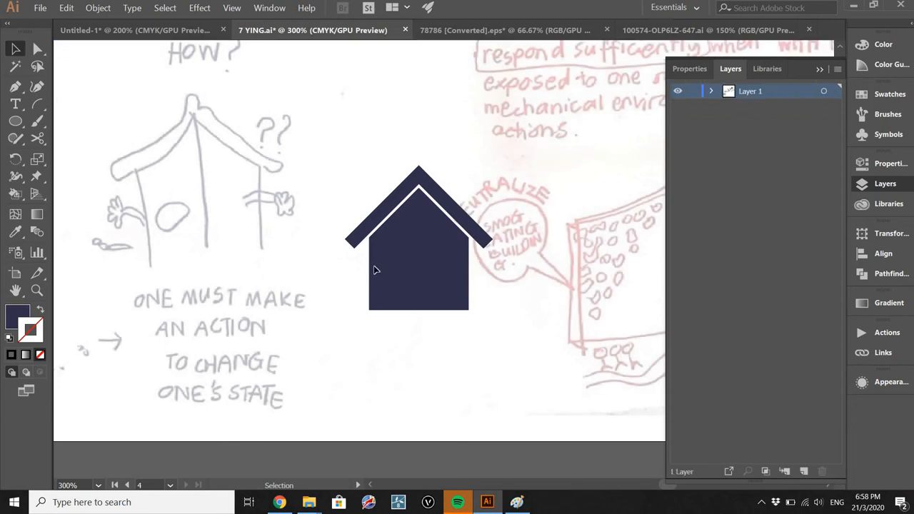
pyautogui.hscroll(2, 375, 263)
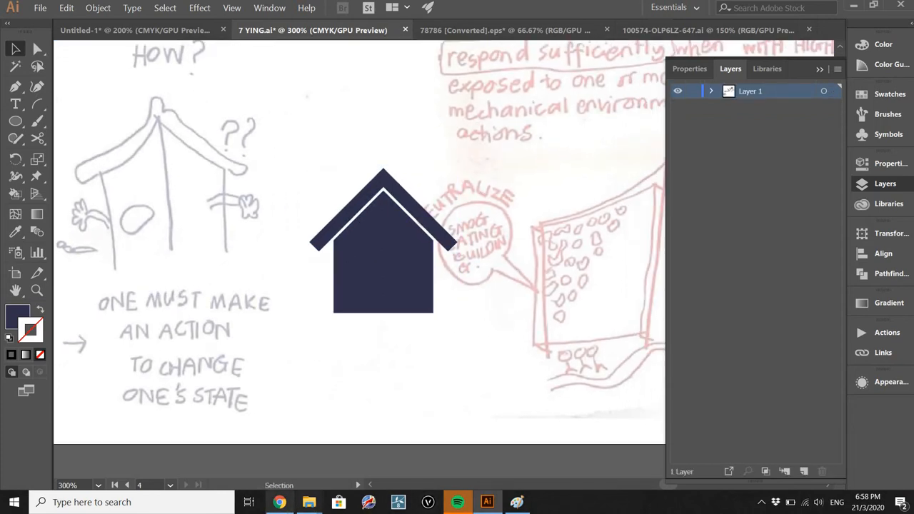
# Switch to Chrome and close the house pack's attribution notice and preview to return to Freepik's HOUSE results
pyautogui.click(279, 502)
pyautogui.click(600, 26)
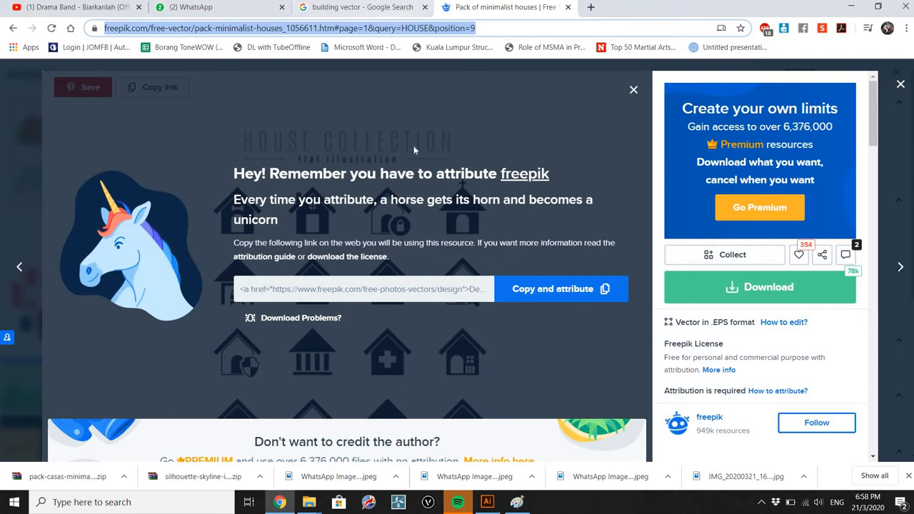
pyautogui.click(634, 89)
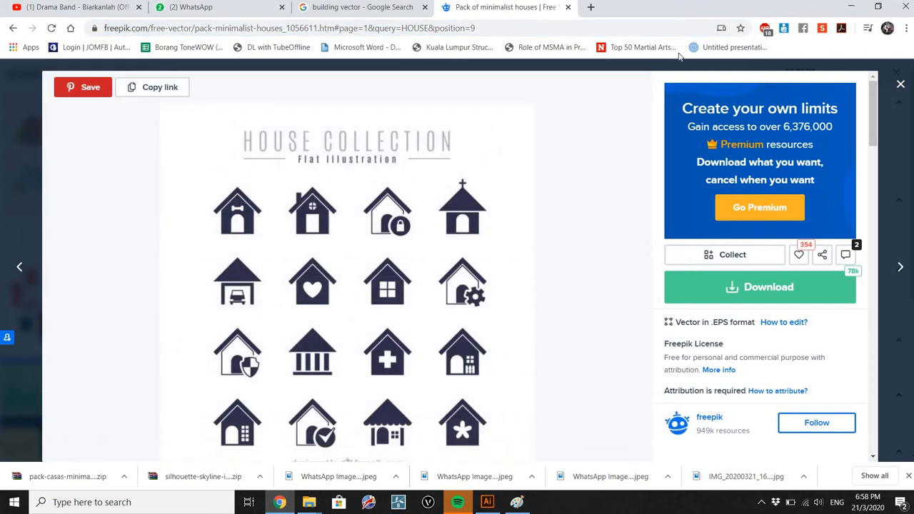
pyautogui.click(901, 86)
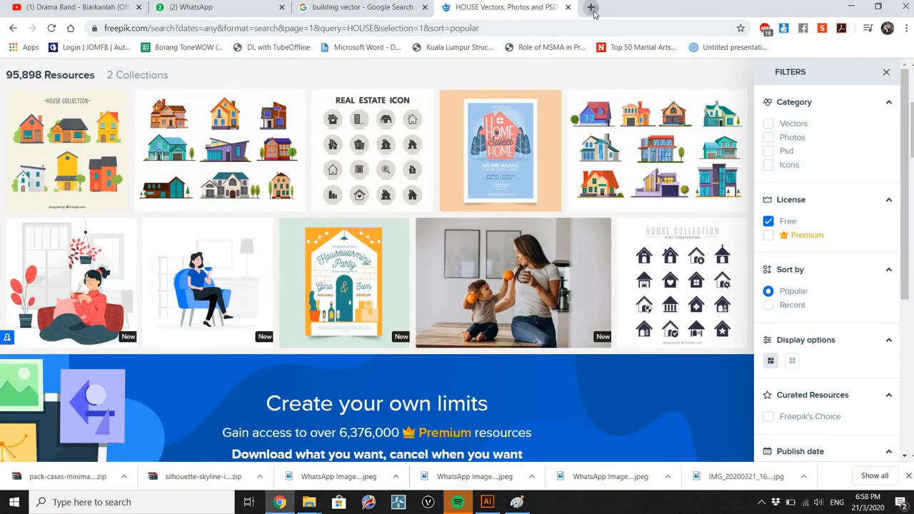
# Search Google for "HAND VECTOR" in a new browser tab
pyautogui.click(591, 7)
pyautogui.write('HAND ')
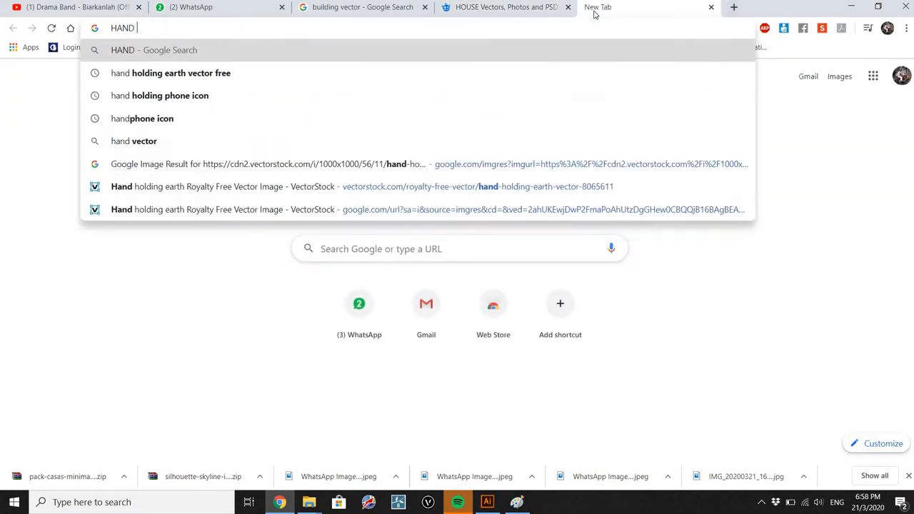
pyautogui.write('VECTOR')
pyautogui.press('Return')
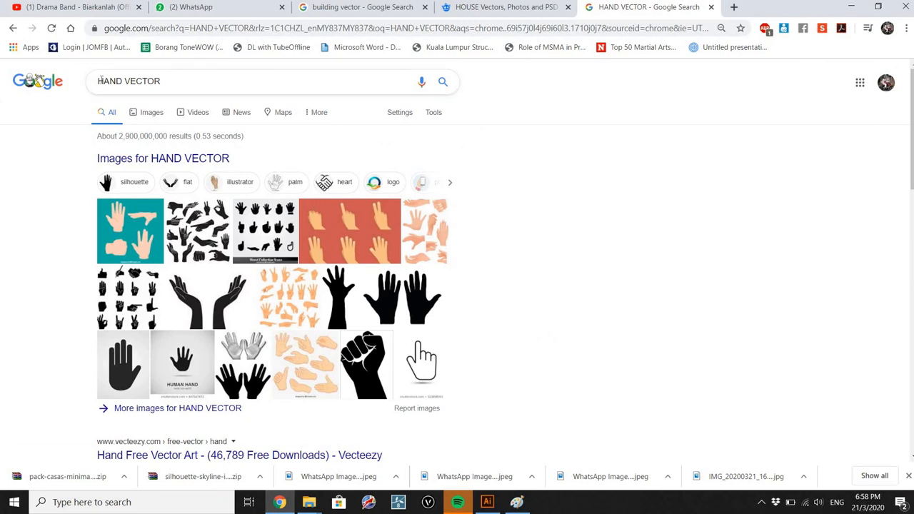
# Refine the Google search to "CARTOON HAND VECTOR" and check the results against the hands in the Illustrator house sketch
pyautogui.click(100, 81)
pyautogui.write('CARTO')
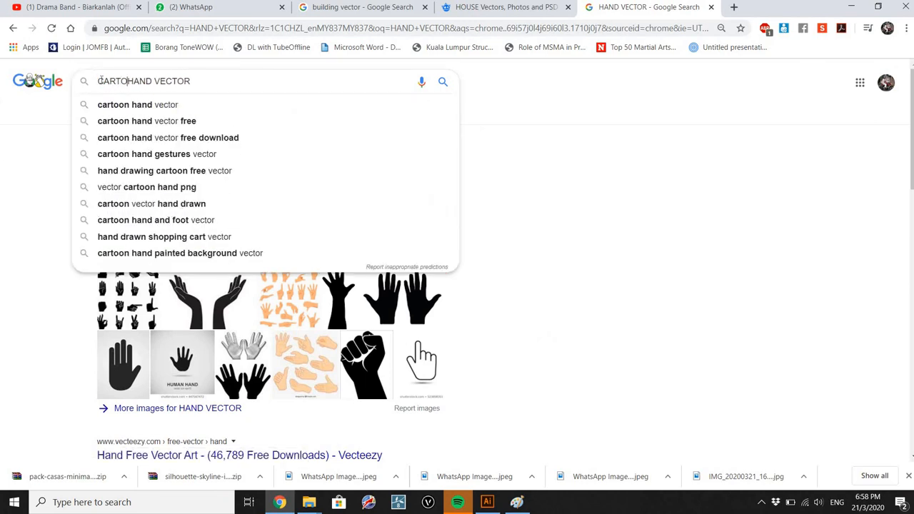
pyautogui.write('ON')
pyautogui.press('Return')
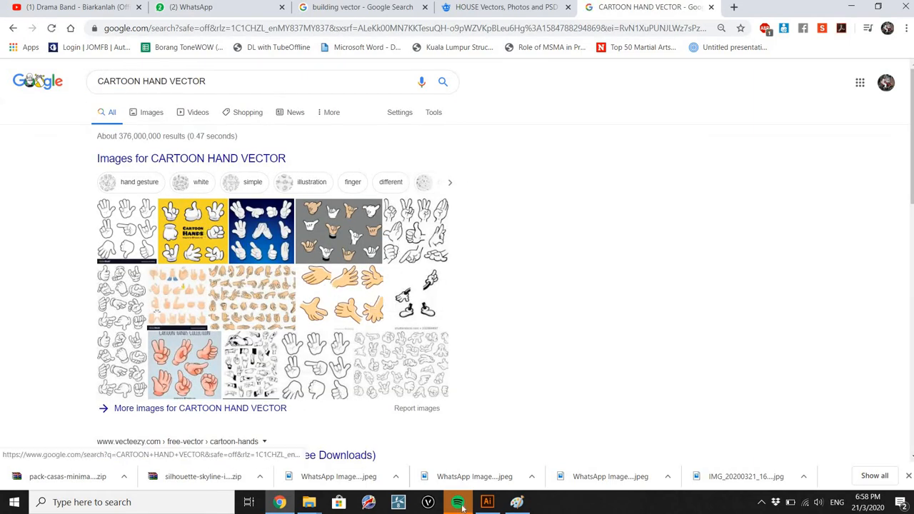
pyautogui.click(489, 503)
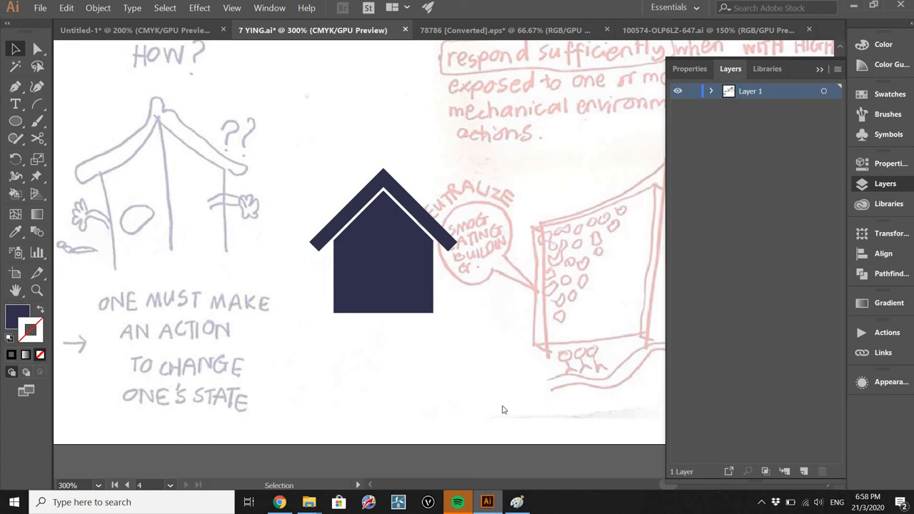
pyautogui.hotkey('alt', 'Tab')
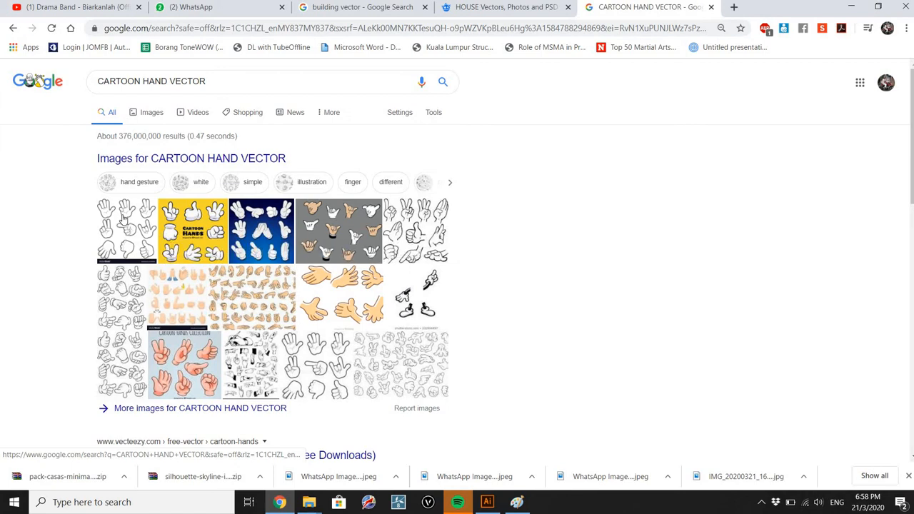
# Recheck the sketched hands in Illustrator, open the Vecteezy picture of six cartoon hands from the Google results, copy it and return to Illustrator
pyautogui.click(487, 502)
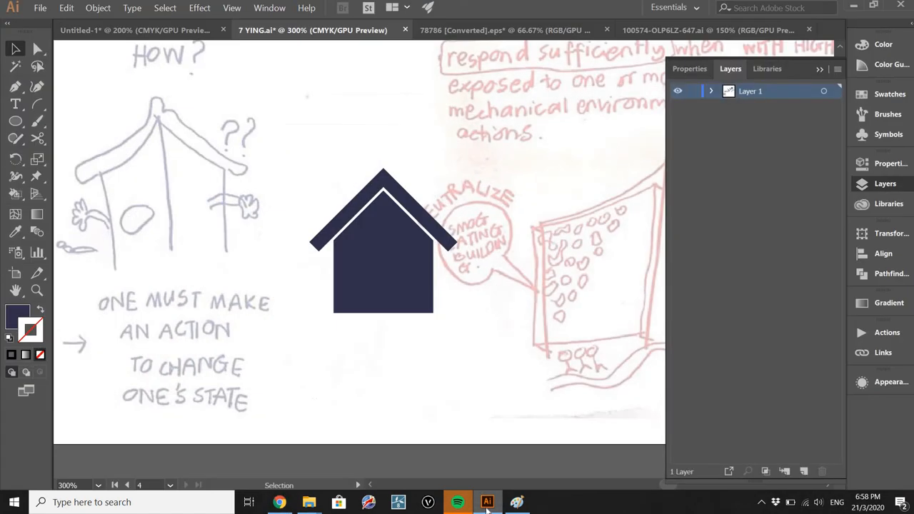
pyautogui.hotkey('alt', 'Tab')
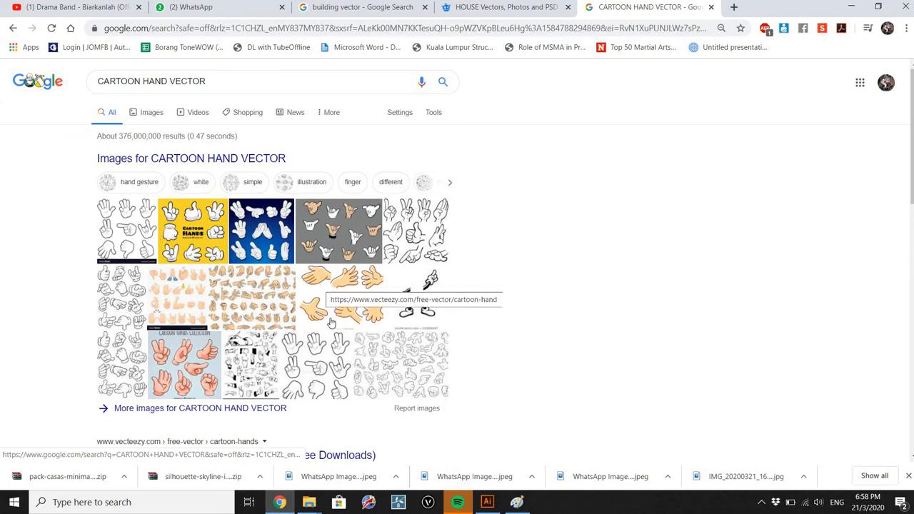
pyautogui.click(444, 318)
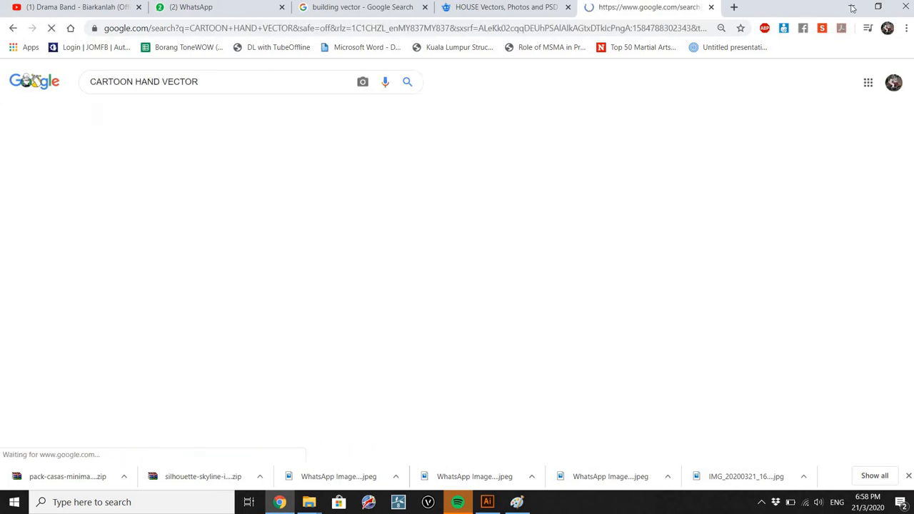
pyautogui.click(84, 208)
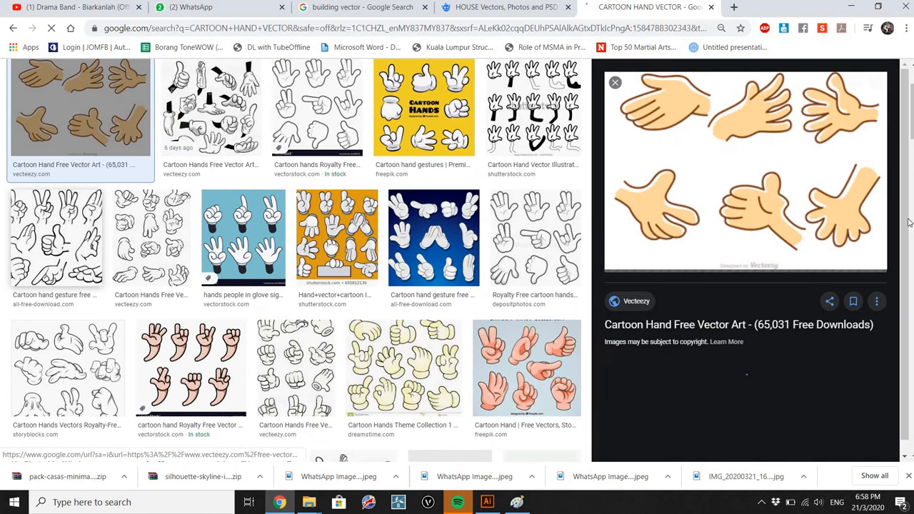
pyautogui.rightClick(771, 153)
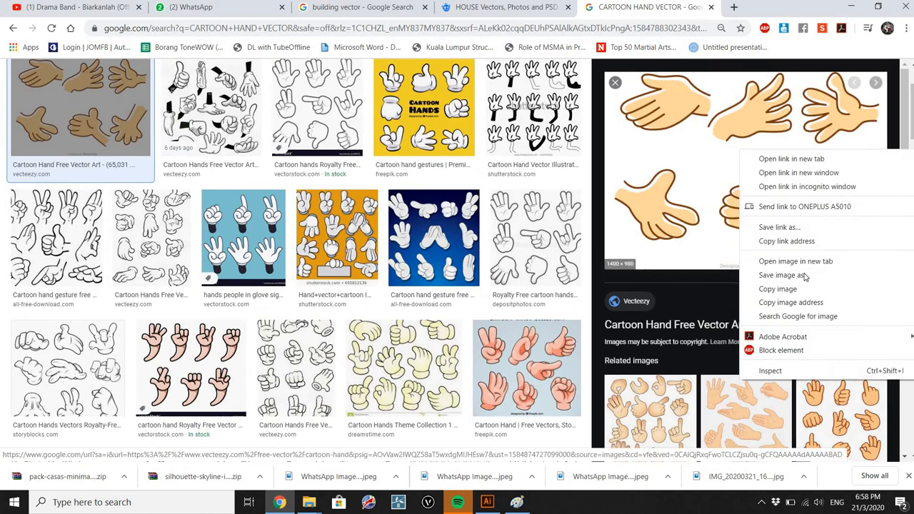
pyautogui.click(487, 502)
# Paste the cartoon hands picture into 7 YING.ai and place it in the empty area below the fourth artboard
pyautogui.moveTo(375, 242); pyautogui.dragTo(172, 210)
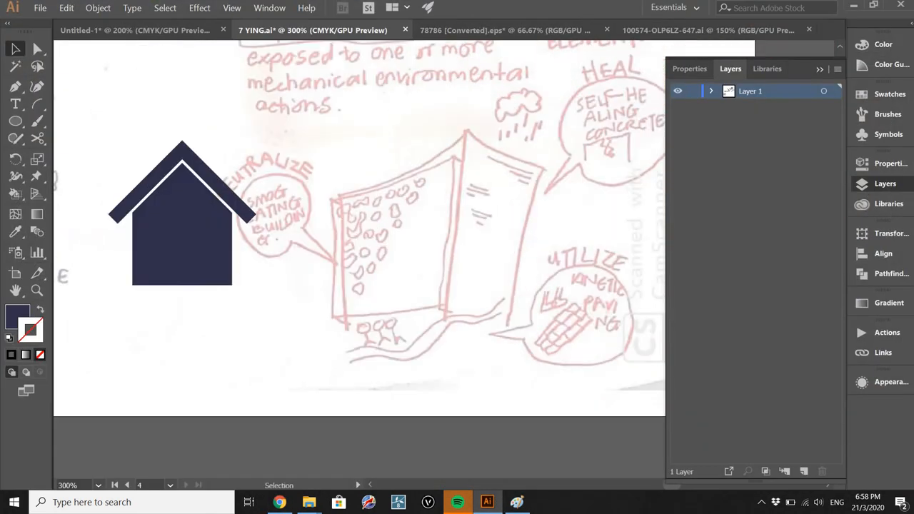
pyautogui.scroll(-4, 402, 264)
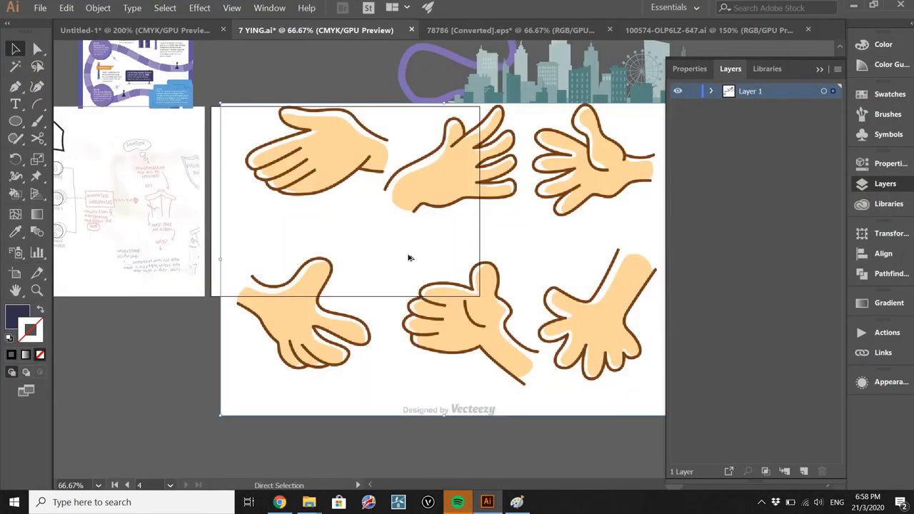
pyautogui.hotkey('ctrl', 'v')
pyautogui.scroll(-2, 415, 359)
pyautogui.moveTo(407, 285); pyautogui.dragTo(284, 394)
pyautogui.moveTo(194, 346); pyautogui.dragTo(261, 290)
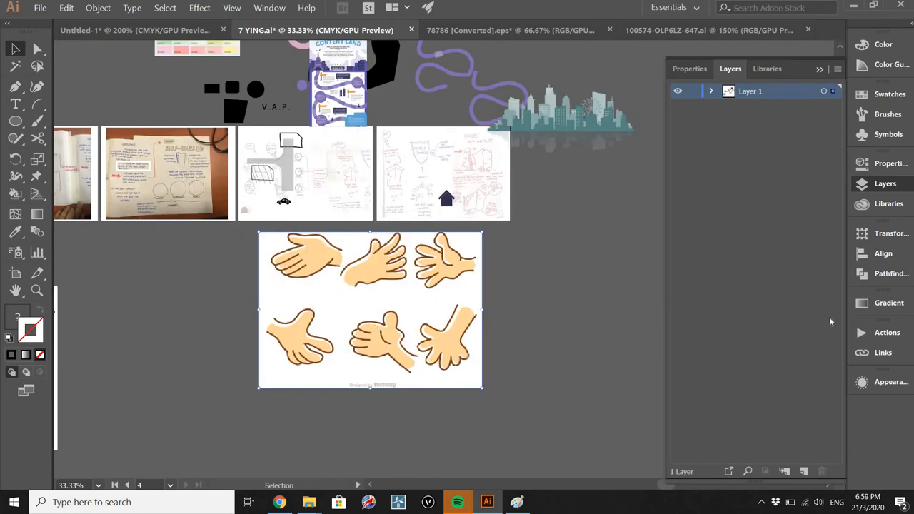
# Image Trace the hands picture with the 3 Colors preset and expand the tracing into paths
pyautogui.click(886, 163)
pyautogui.click(807, 373)
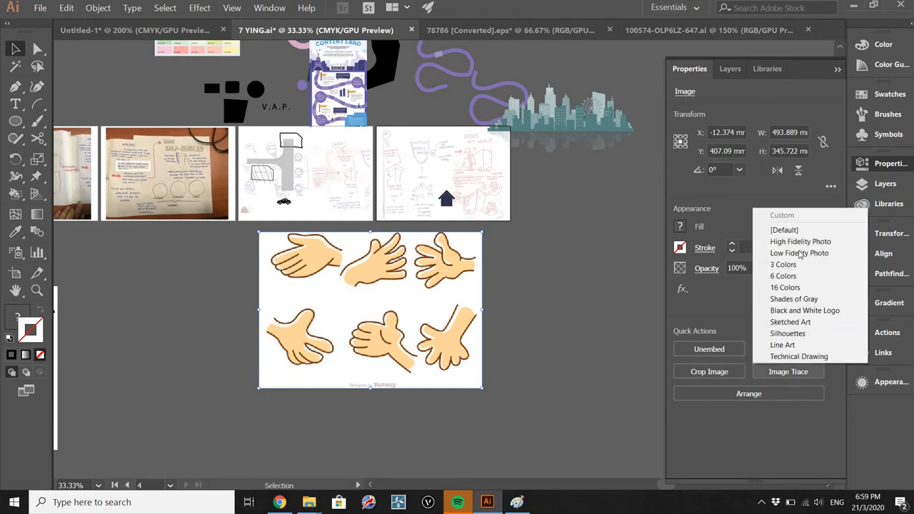
pyautogui.click(282, 373)
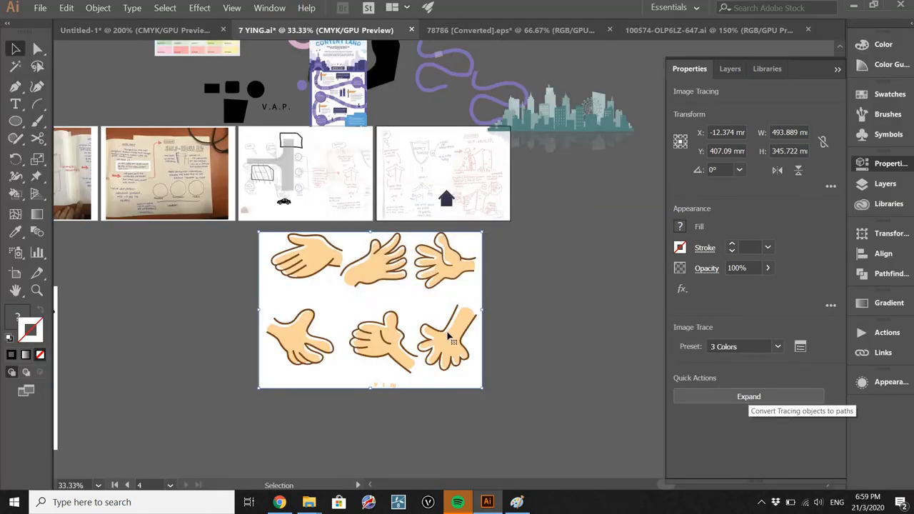
pyautogui.click(749, 397)
# Isolate the traced hands group, delete its white background shape and leave isolation mode
pyautogui.click(441, 303)
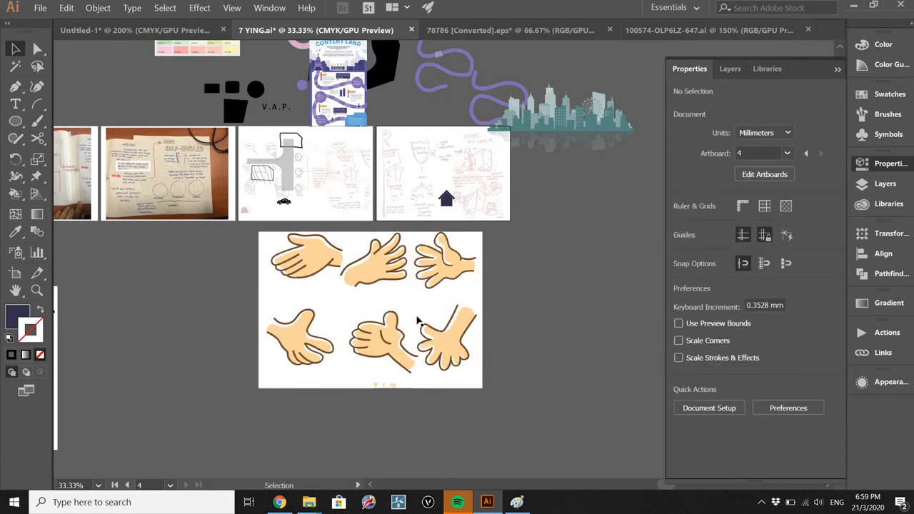
pyautogui.scroll(1, 417, 322)
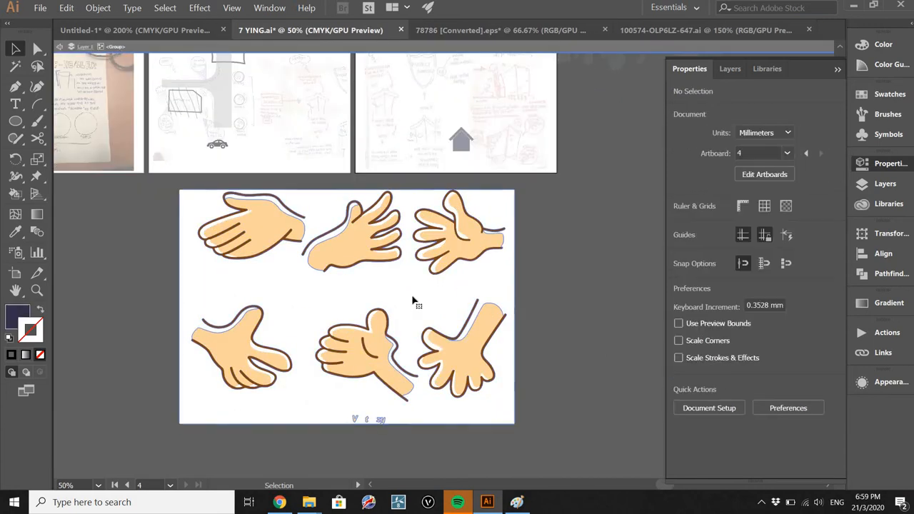
pyautogui.click(412, 301)
pyautogui.press('Delete')
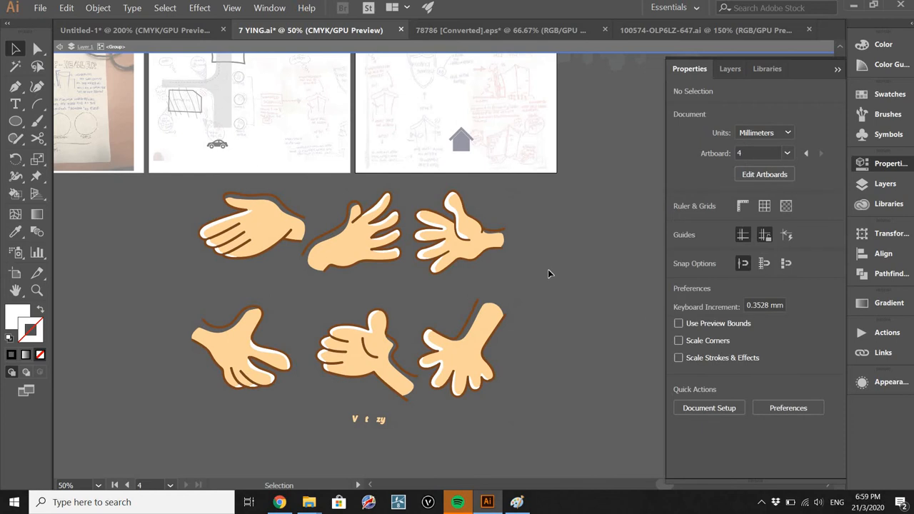
pyautogui.scroll(2, 461, 277)
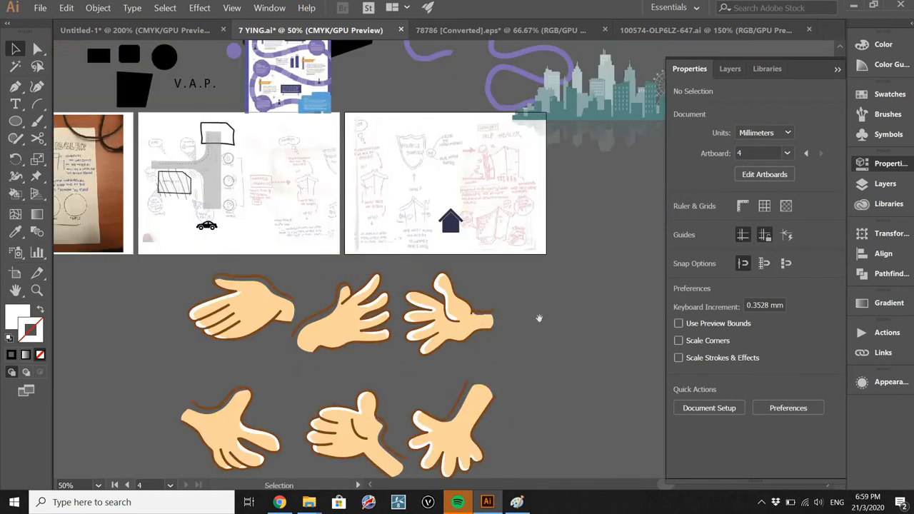
pyautogui.moveTo(384, 279); pyautogui.dragTo(396, 325)
pyautogui.scroll(-2, 393, 319)
pyautogui.moveTo(453, 369); pyautogui.dragTo(466, 395)
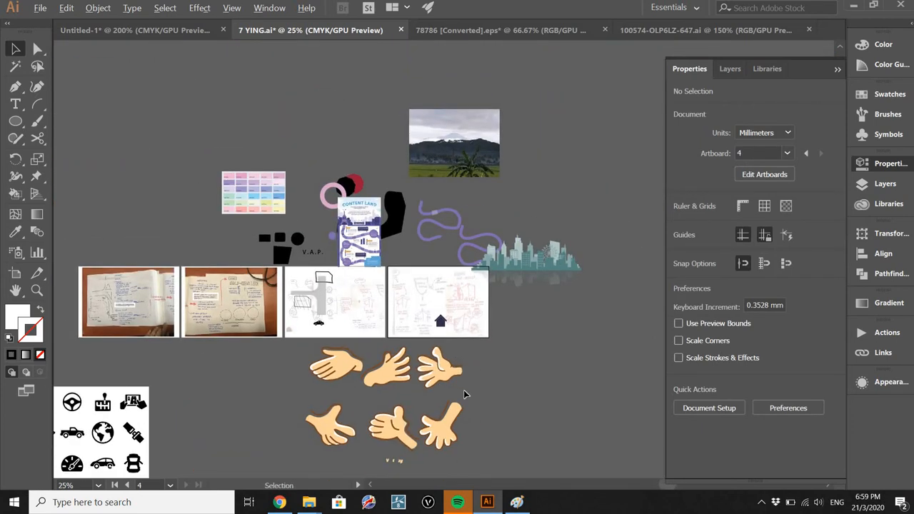
pyautogui.scroll(2, 452, 357)
pyautogui.scroll(-2, 432, 302)
# Isolate the traced hands group, group the pieces of the hand at the start of the lower row, and leave isolation mode
pyautogui.click(294, 352)
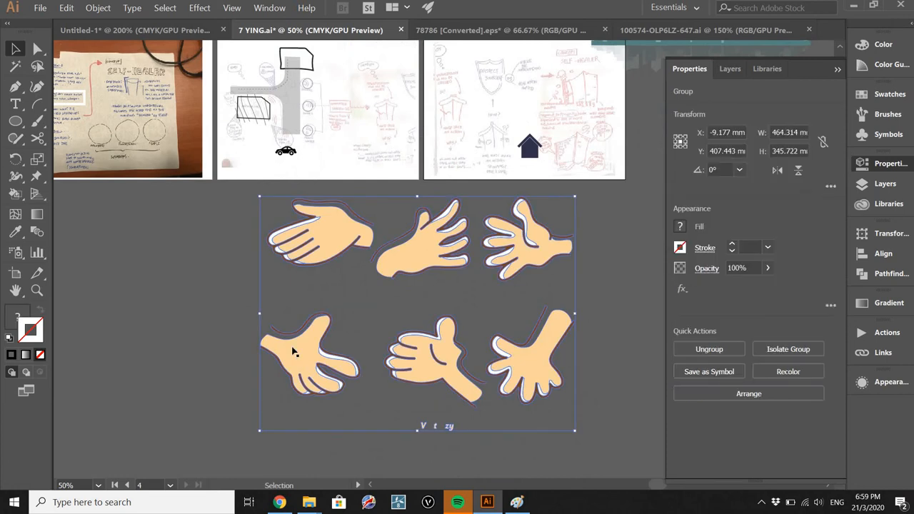
pyautogui.doubleClick(293, 352)
pyautogui.moveTo(226, 290); pyautogui.dragTo(338, 431)
pyautogui.press('a')
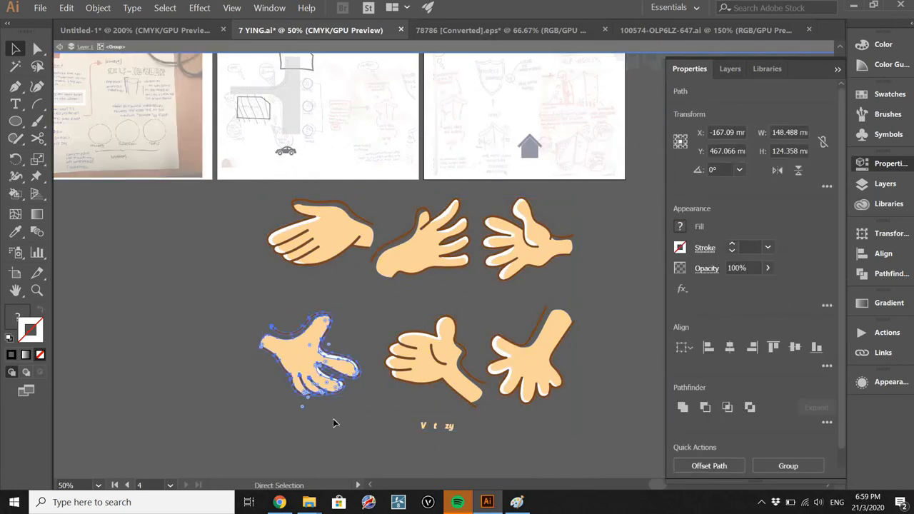
pyautogui.hotkey('ctrl', 'g')
pyautogui.doubleClick(427, 185)
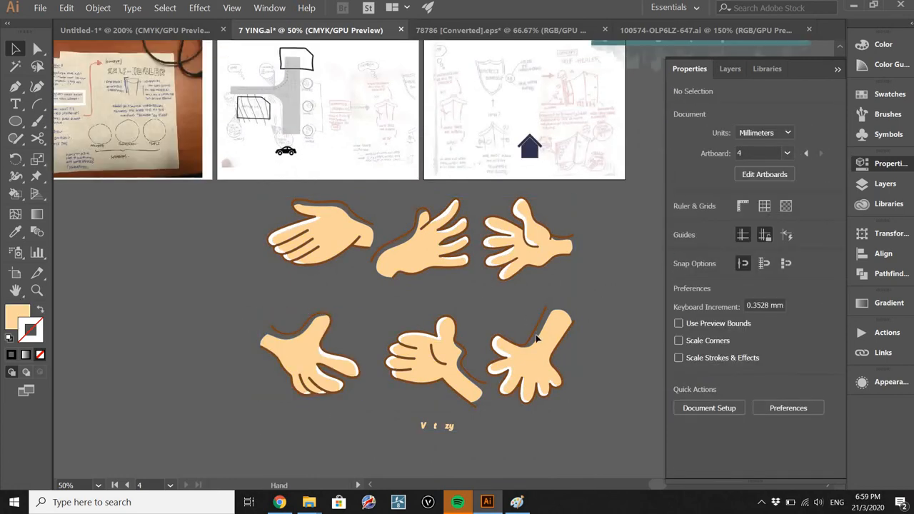
# Inside the traced artwork, group the pieces of the open hand at the end of the upper row, copy it and leave isolation mode
pyautogui.doubleClick(519, 332)
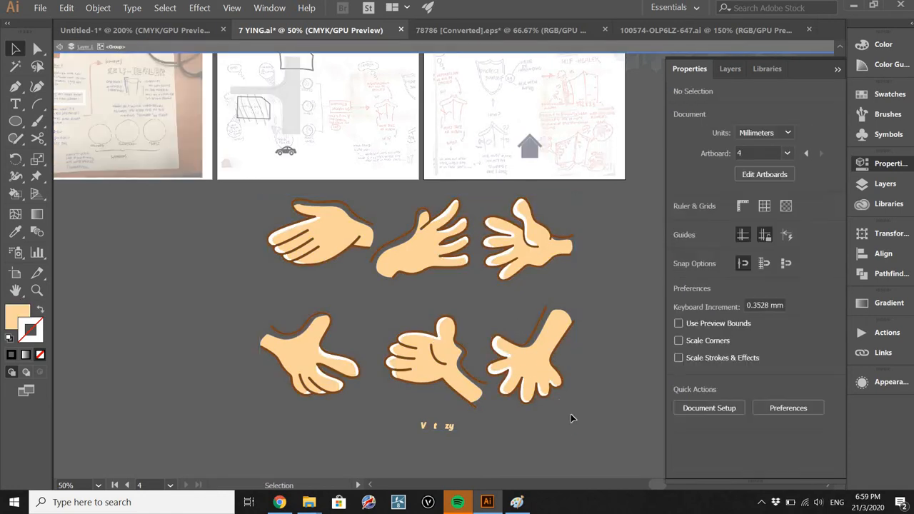
pyautogui.moveTo(570, 415); pyautogui.dragTo(562, 221)
pyautogui.hotkey('ctrl', 'g')
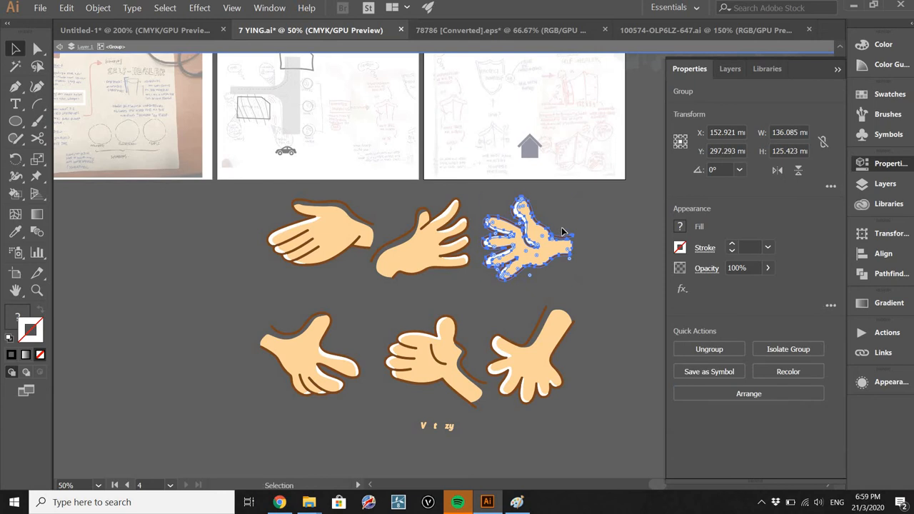
pyautogui.doubleClick(414, 210)
# Paste the open hand on the fourth artboard, scale it to about 14.4 × 13.2 mm and place it against the house's left wall
pyautogui.moveTo(421, 299); pyautogui.dragTo(360, 472)
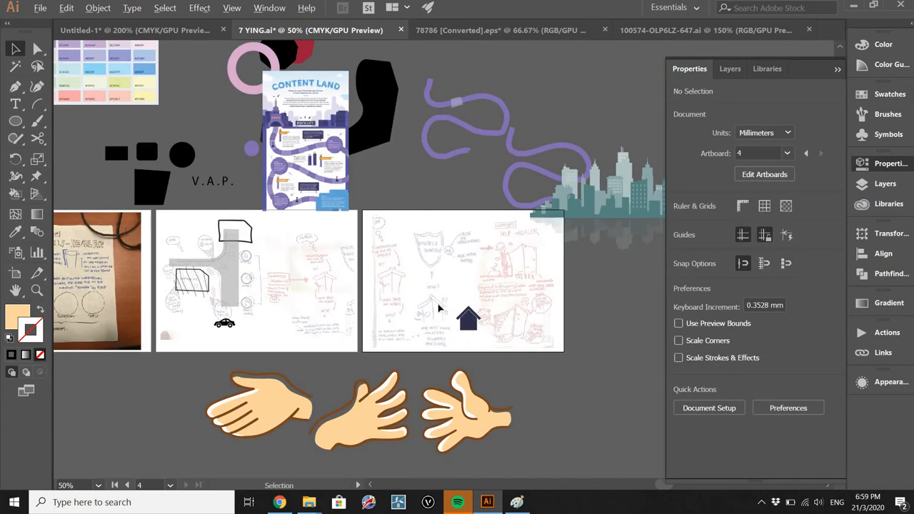
pyautogui.scroll(3, 439, 307)
pyautogui.hotkey('ctrl', 'v')
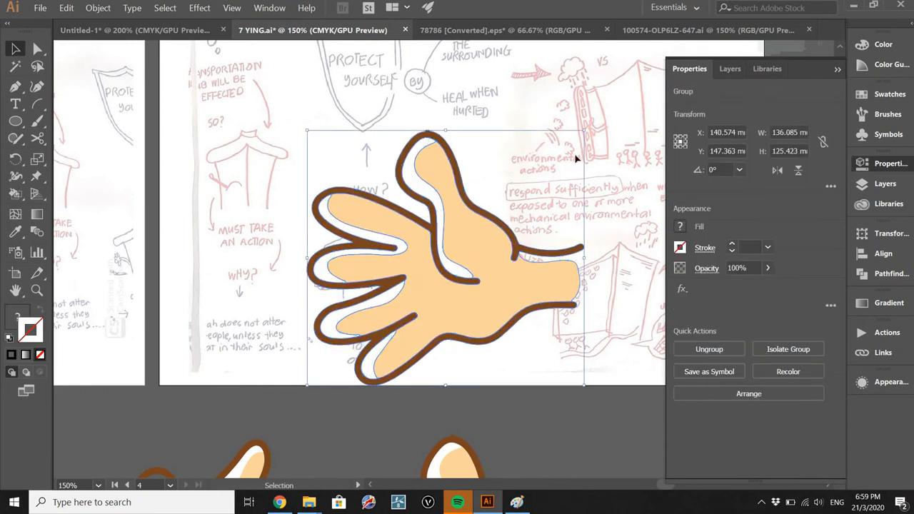
pyautogui.moveTo(571, 145); pyautogui.dragTo(361, 336)
pyautogui.click(342, 383)
pyautogui.scroll(1, 343, 384)
pyautogui.moveTo(365, 370); pyautogui.dragTo(498, 292)
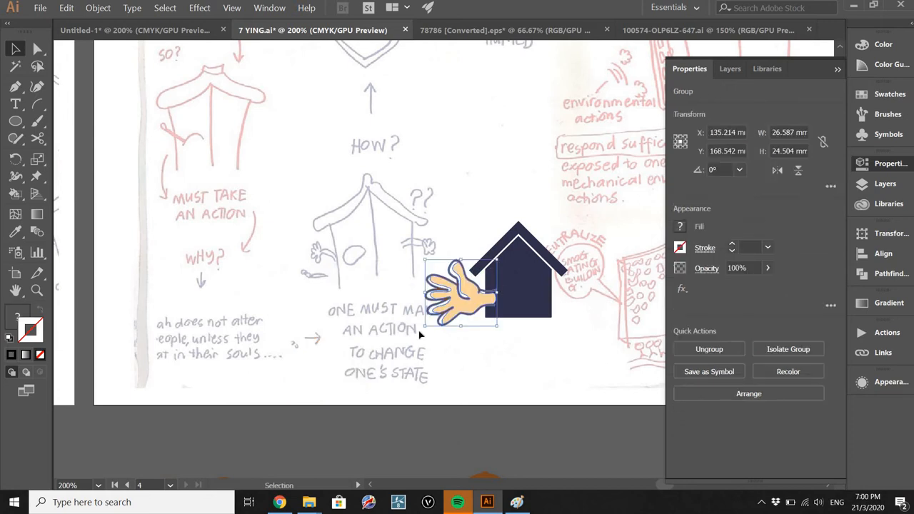
pyautogui.moveTo(427, 325); pyautogui.dragTo(458, 296)
pyautogui.scroll(2, 518, 273)
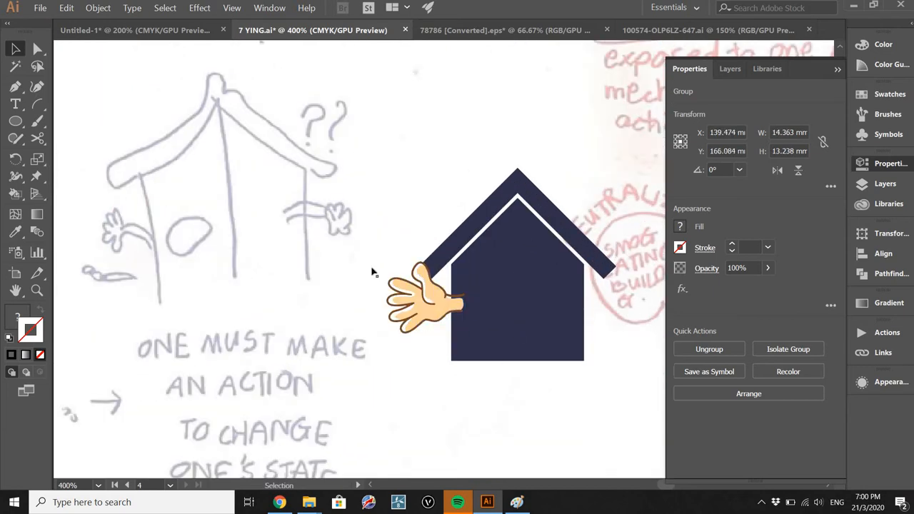
# Duplicate the hand onto the house's right wall and reflect the copy across the vertical axis
pyautogui.click(374, 272)
pyautogui.hscroll(3, 373, 271)
pyautogui.scroll(-2, 374, 271)
pyautogui.moveTo(371, 264); pyautogui.dragTo(555, 275)
pyautogui.click(407, 348)
pyautogui.rightClick(556, 274)
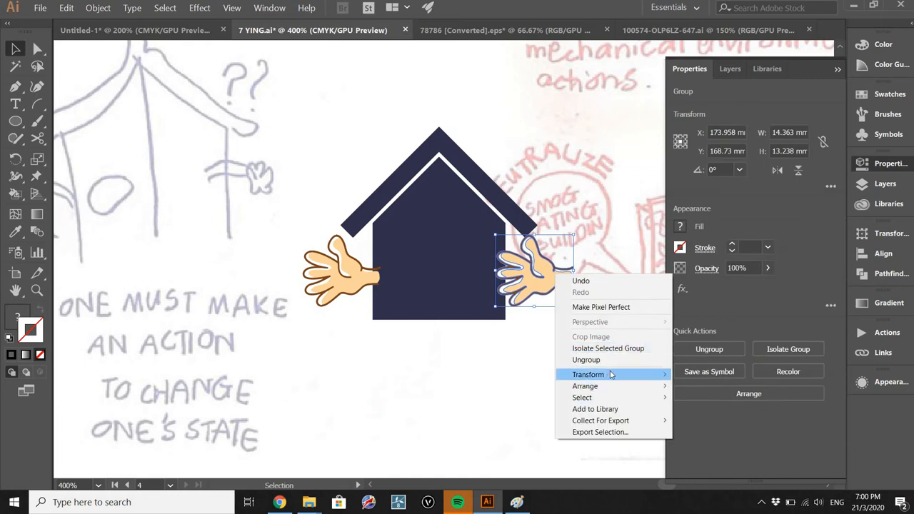
pyautogui.moveTo(610, 374)
pyautogui.click(699, 412)
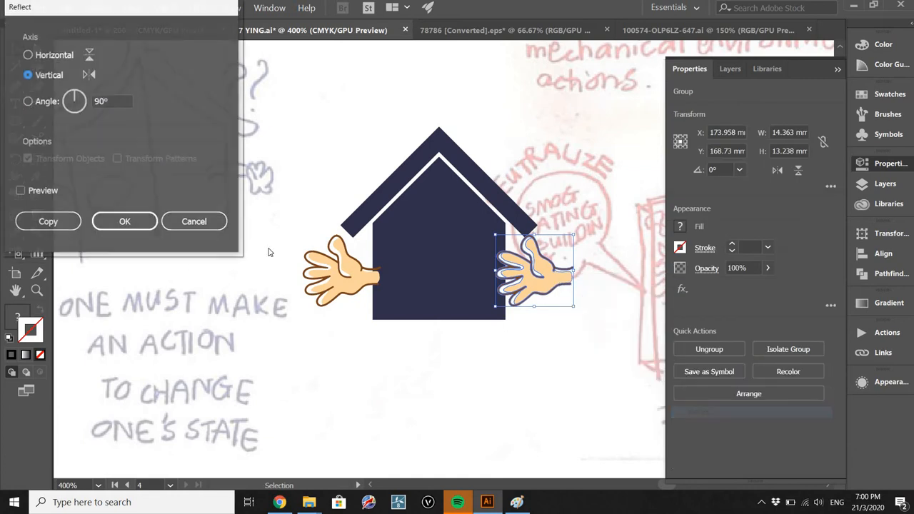
pyautogui.click(141, 221)
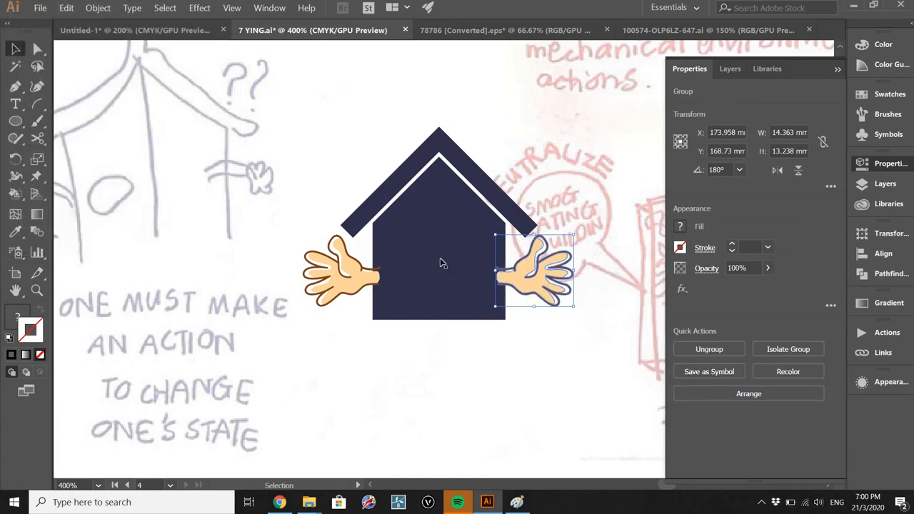
# Arrange the house in front of both hands so it covers the wrists, select all three together and clear the selection
pyautogui.hotkey('ctrl', 'shift', 'a')
pyautogui.click(466, 257)
pyautogui.rightClick(467, 256)
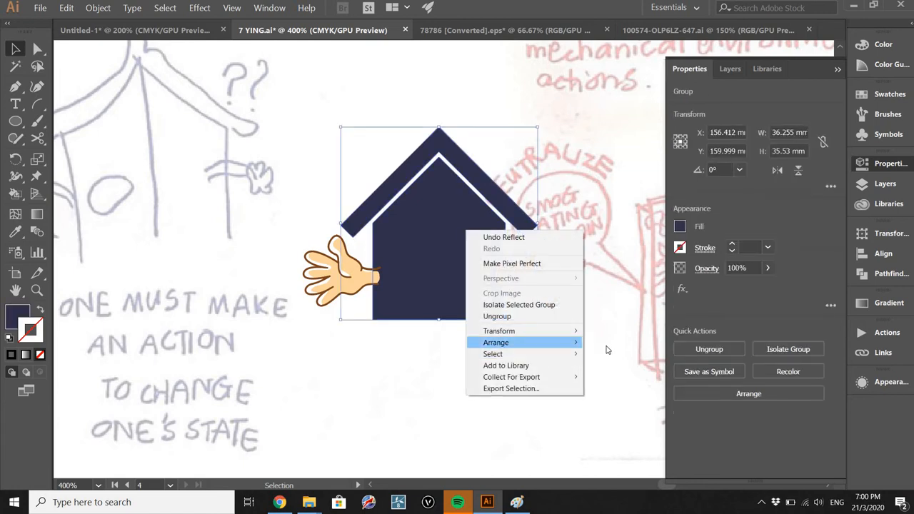
pyautogui.moveTo(542, 339)
pyautogui.click(622, 381)
pyautogui.moveTo(510, 376); pyautogui.dragTo(356, 241)
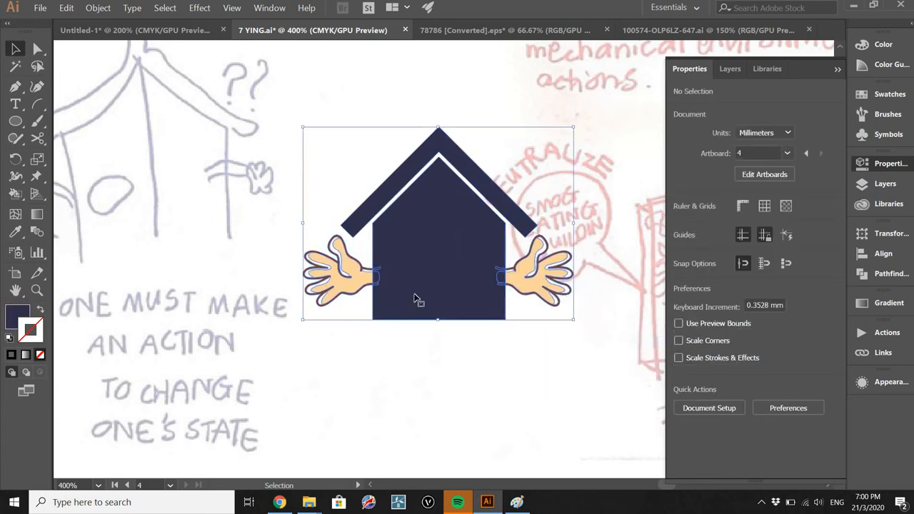
pyautogui.click(463, 426)
pyautogui.keyDown('alt'); pyautogui.scroll(-2, 388, 290); pyautogui.keyUp('alt')
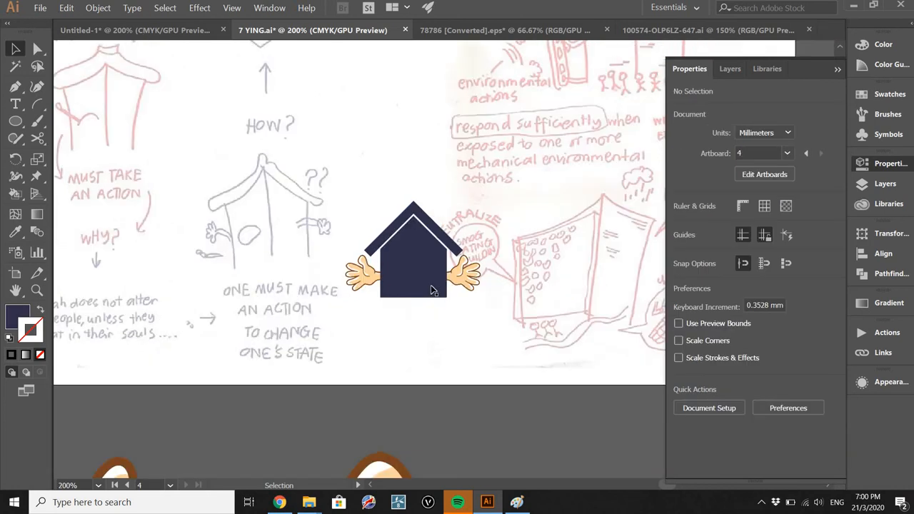
# Examine the house, shield and Self-Healer building sketches around the finished house on the fourth artboard
pyautogui.moveTo(435, 272); pyautogui.dragTo(412, 198)
pyautogui.click(402, 321)
pyautogui.moveTo(402, 320); pyautogui.dragTo(394, 438)
pyautogui.moveTo(411, 311); pyautogui.dragTo(490, 298)
pyautogui.click(449, 232)
pyautogui.click(401, 336)
pyautogui.click(423, 372)
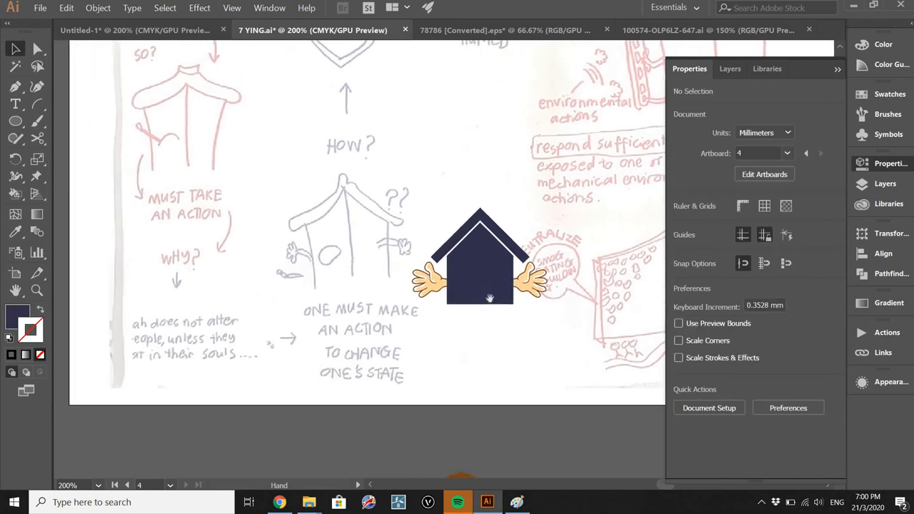
pyautogui.moveTo(469, 176); pyautogui.dragTo(359, 306)
pyautogui.scroll(-1, 405, 212)
pyautogui.moveTo(441, 308); pyautogui.dragTo(510, 334)
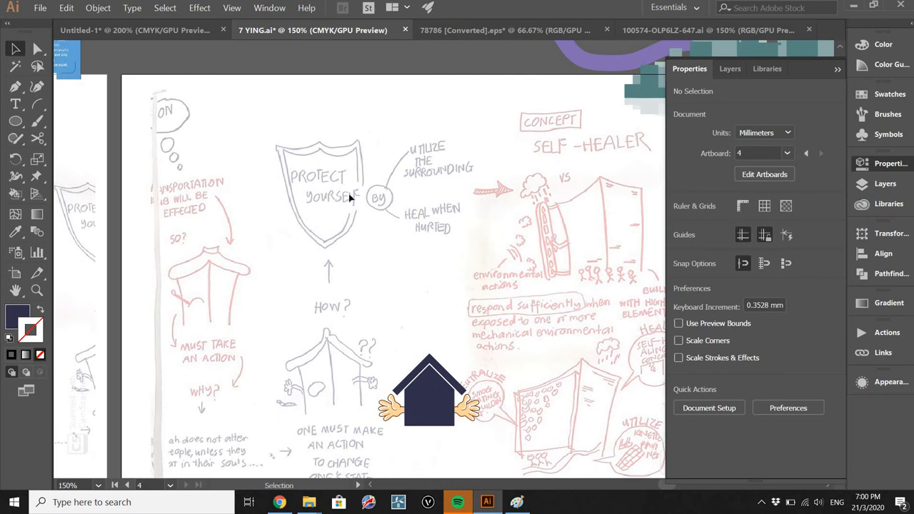
pyautogui.moveTo(501, 286); pyautogui.dragTo(356, 268)
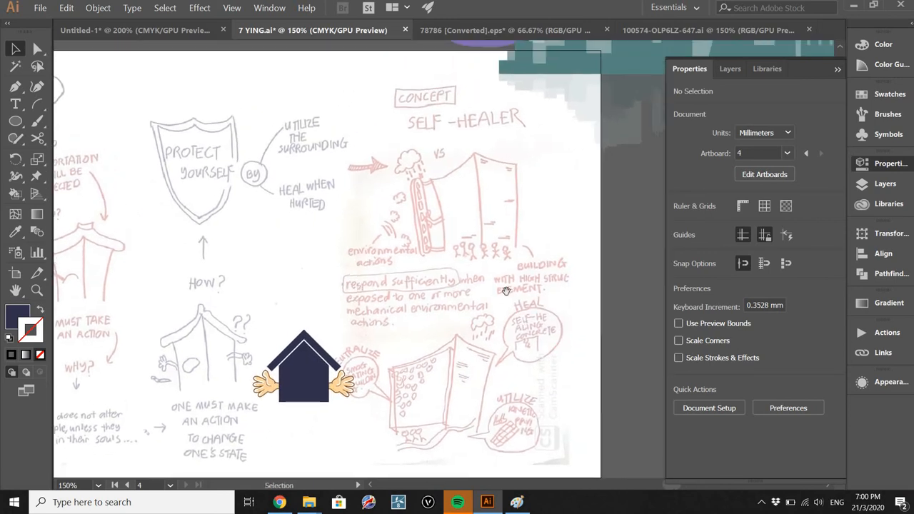
pyautogui.moveTo(533, 379); pyautogui.dragTo(480, 291)
pyautogui.moveTo(471, 251); pyautogui.dragTo(467, 337)
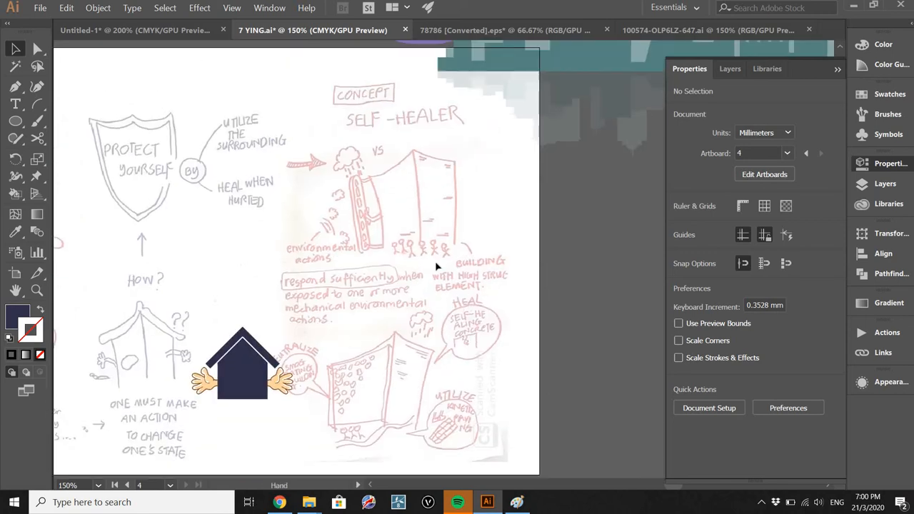
pyautogui.moveTo(465, 301); pyautogui.dragTo(435, 265)
pyautogui.click(434, 265)
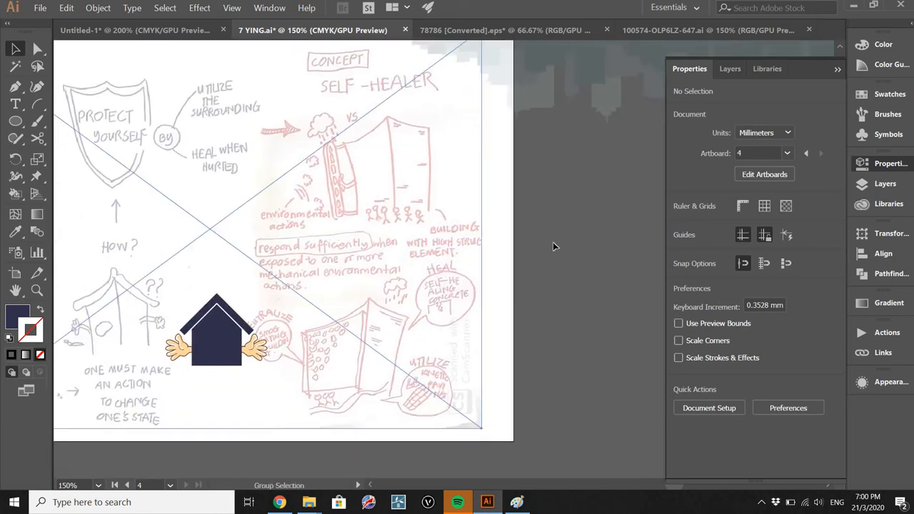
# Copy the faded sketch scan from the fourth artboard onto the empty canvas beside the cartoon hands
pyautogui.click(552, 244)
pyautogui.scroll(-2, 311, 246)
pyautogui.click(351, 245)
pyautogui.moveTo(375, 258)
pyautogui.mouseDown()
pyautogui.moveTo(579, 361)
pyautogui.moveTo(611, 393)
pyautogui.mouseUp()
pyautogui.moveTo(607, 395)
pyautogui.mouseDown()
pyautogui.moveTo(486, 277)
pyautogui.moveTo(514, 311)
pyautogui.moveTo(561, 325)
pyautogui.mouseUp()
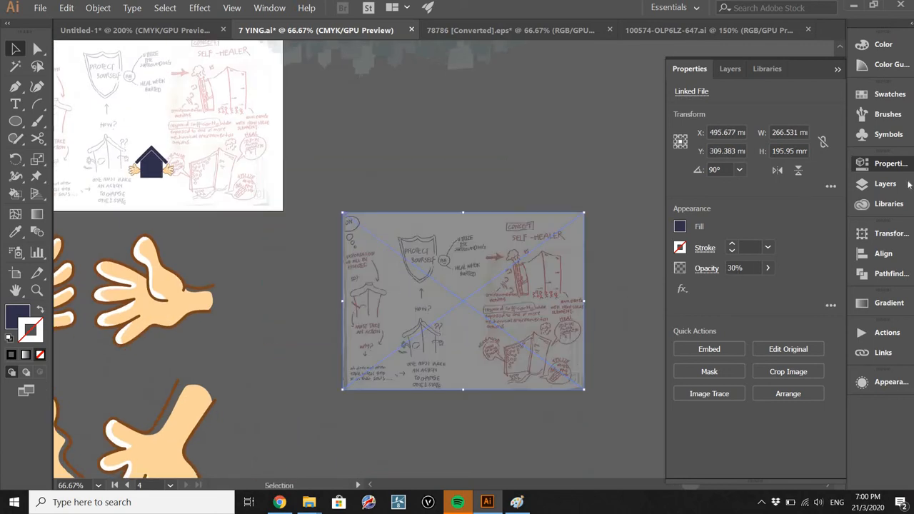
# Set the copied sketch scan's opacity to 100% and clear the selection
pyautogui.click(749, 267)
pyautogui.write('100')
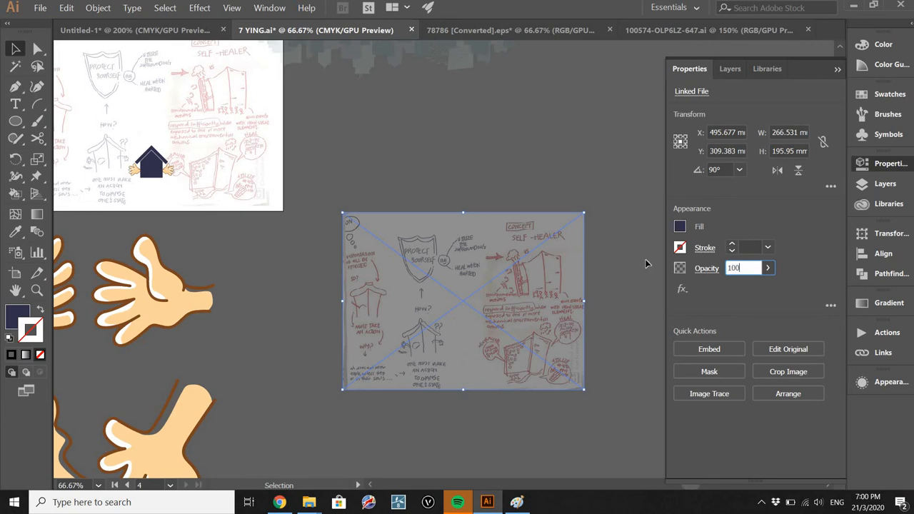
pyautogui.press('Return')
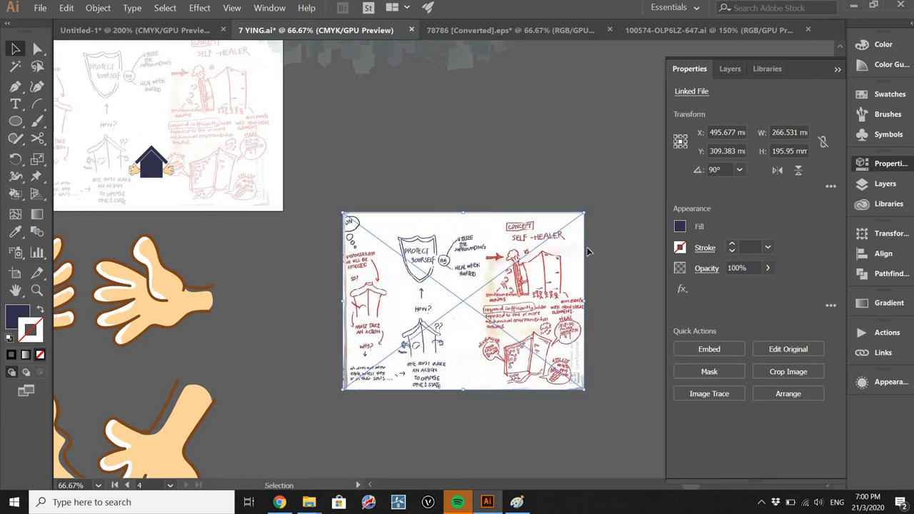
pyautogui.click(591, 271)
pyautogui.keyDown('alt'); pyautogui.scroll(2, 575, 350); pyautogui.keyUp('alt')
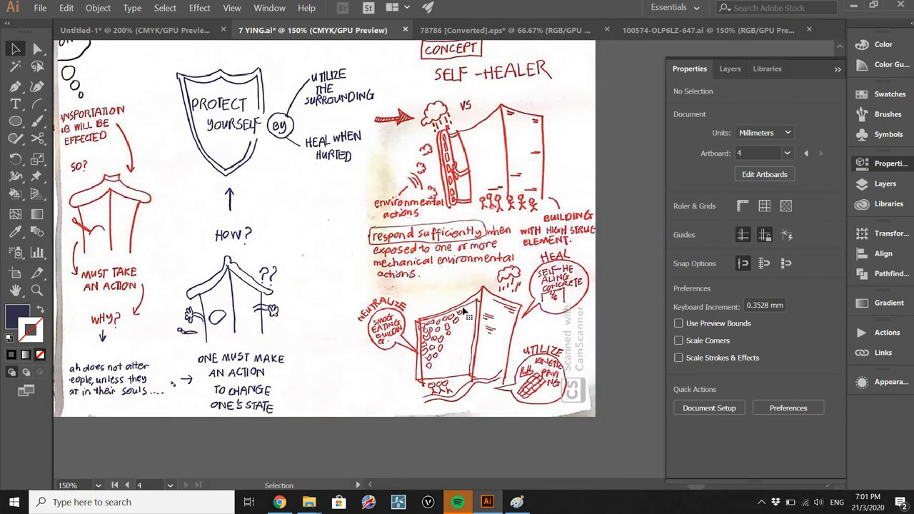
# Trace the sketch copy with the 3 Colors preset, expand the tracing into paths and clear the selection
pyautogui.click(464, 312)
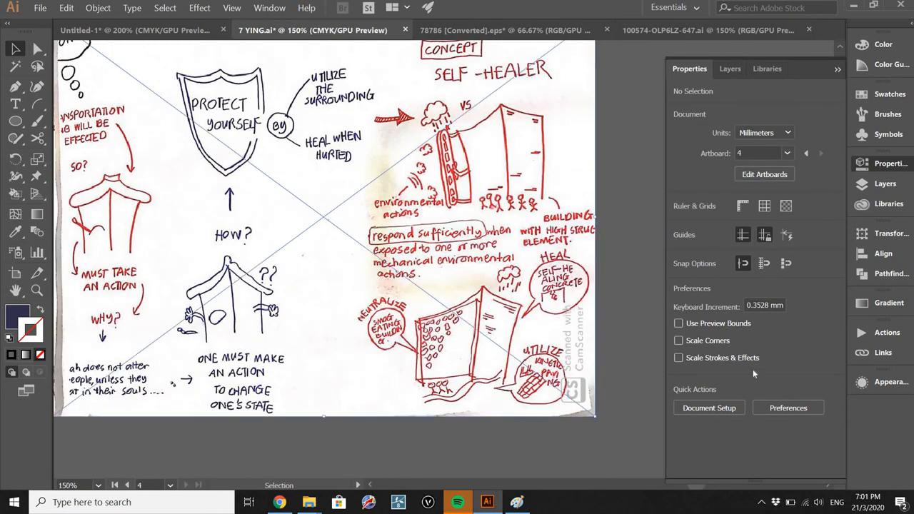
pyautogui.click(709, 394)
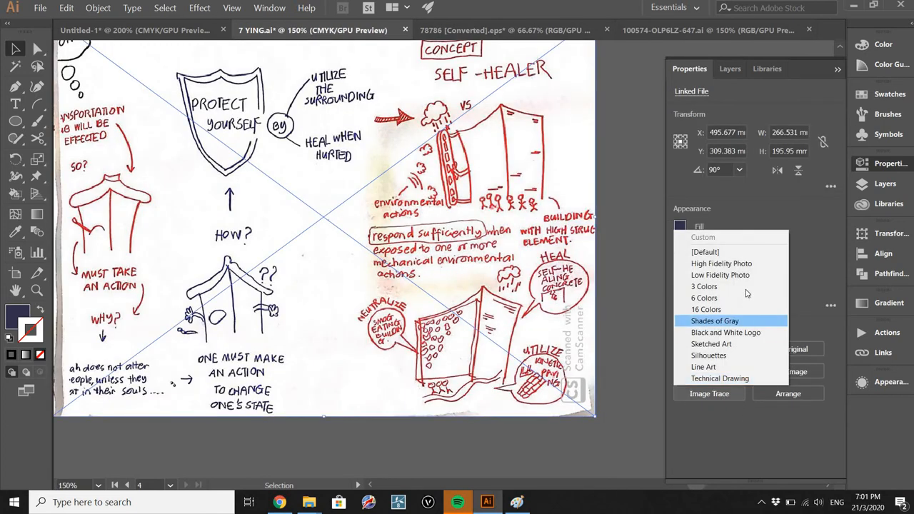
pyautogui.click(671, 341)
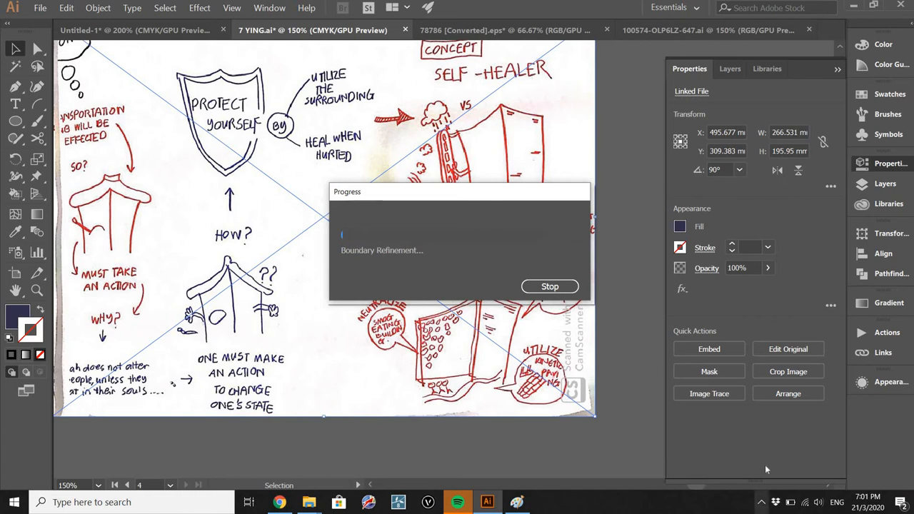
pyautogui.click(761, 502)
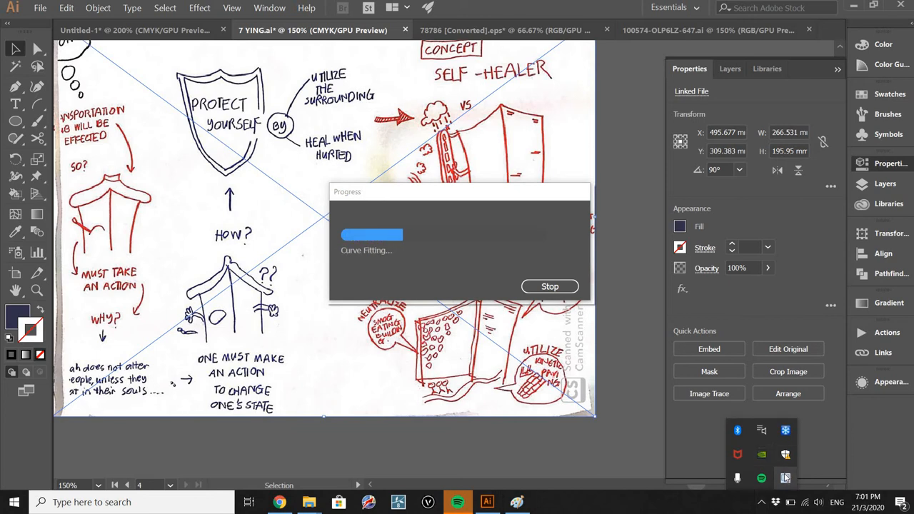
pyautogui.rightClick(785, 477)
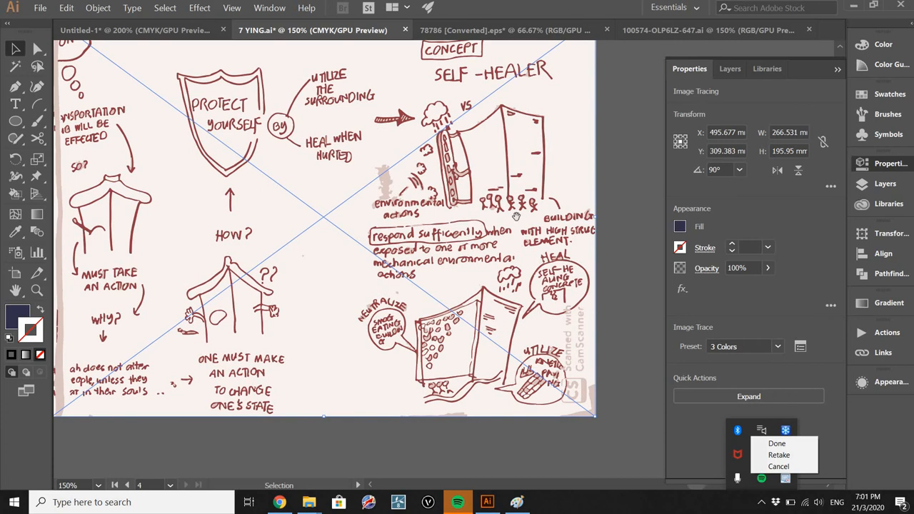
pyautogui.moveTo(516, 216); pyautogui.dragTo(425, 148)
pyautogui.click(536, 240)
pyautogui.click(432, 245)
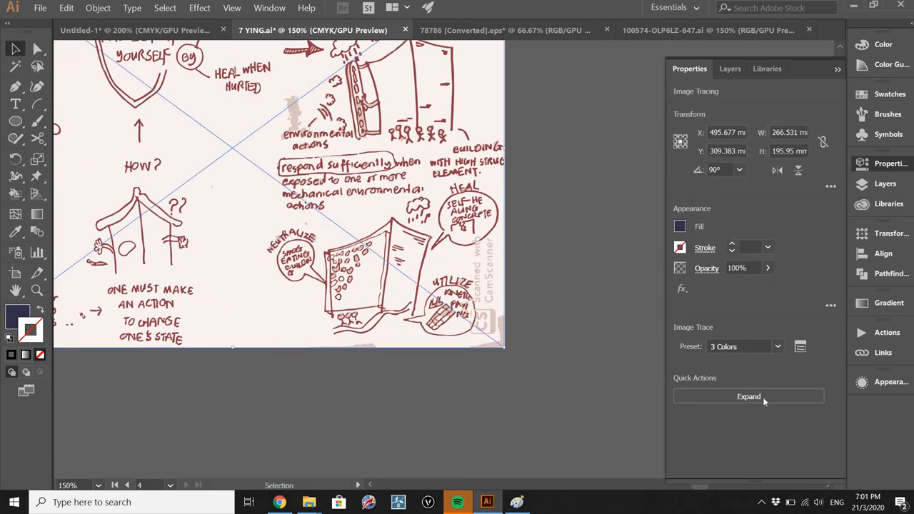
pyautogui.click(762, 397)
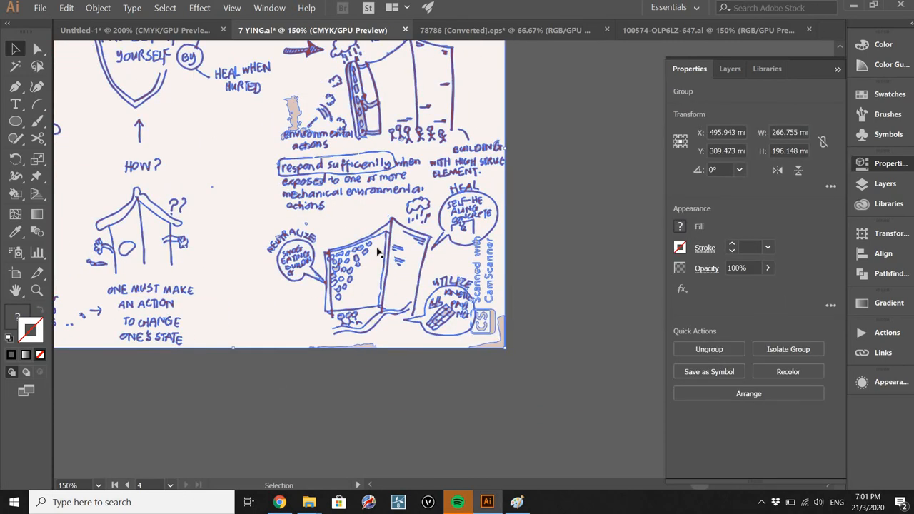
pyautogui.hotkey('ctrl', 'shift', 'a')
# Isolate the traced group and copy the paths around the building sketch with the Neutralize, Heal and Utilize bubbles
pyautogui.scroll(1, 414, 282)
pyautogui.hscroll(-2, 436, 285)
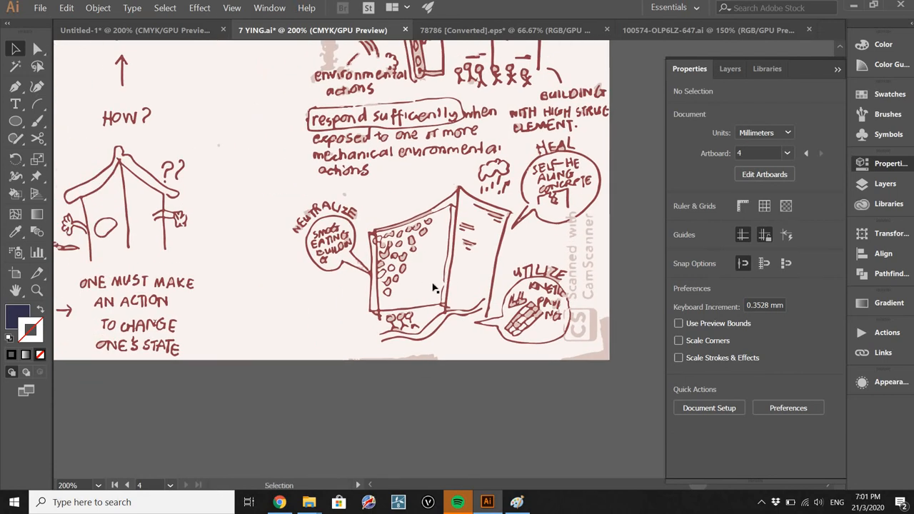
pyautogui.scroll(2, 434, 287)
pyautogui.click(460, 240)
pyautogui.scroll(-2, 468, 271)
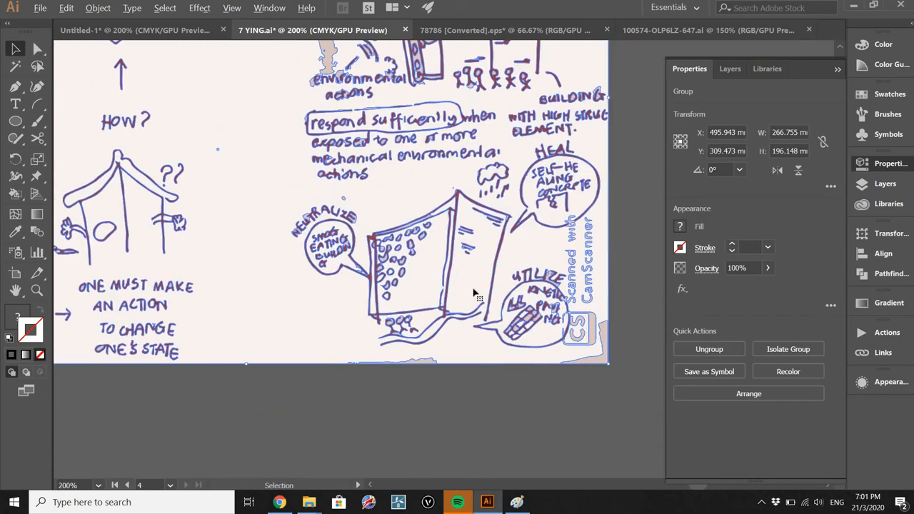
pyautogui.doubleClick(473, 293)
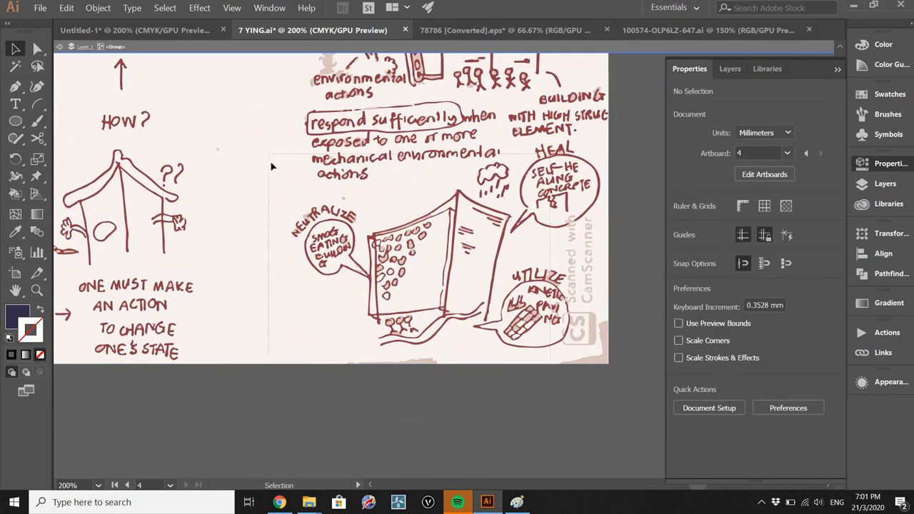
pyautogui.hotkey('ctrl', 'a')
pyautogui.doubleClick(560, 467)
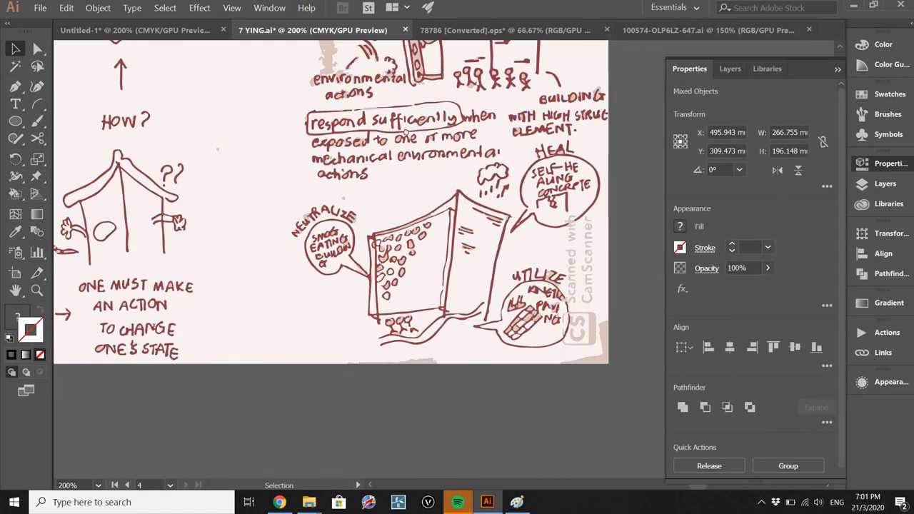
pyautogui.moveTo(560, 468); pyautogui.dragTo(374, 190)
pyautogui.scroll(-4, 331, 223)
pyautogui.scroll(-2, 521, 228)
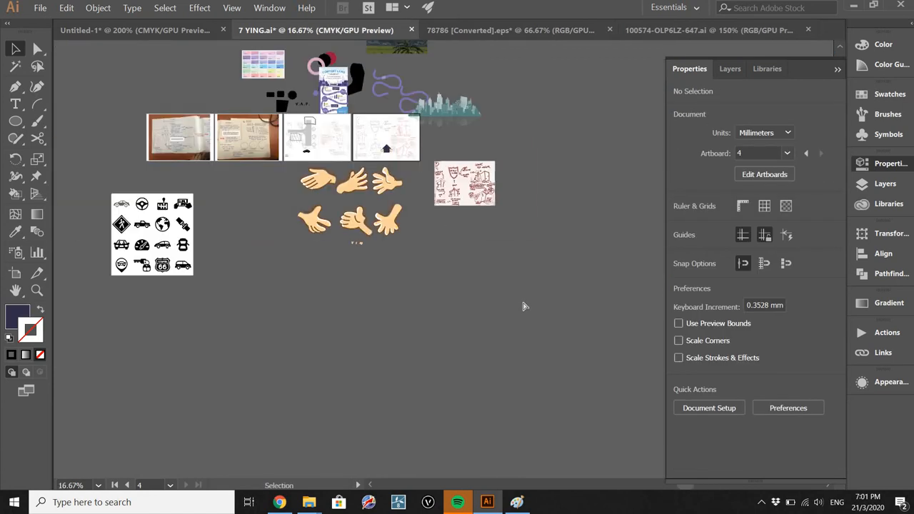
# Paste the copied building sketch paths onto the empty canvas and clear the selection
pyautogui.hotkey('ctrl', 'v')
pyautogui.scroll(1, 460, 258)
pyautogui.hotkey('ctrl', '=')
pyautogui.hotkey('ctrl', '=')
pyautogui.hotkey('ctrl', '=')
pyautogui.hotkey('ctrl', '=')
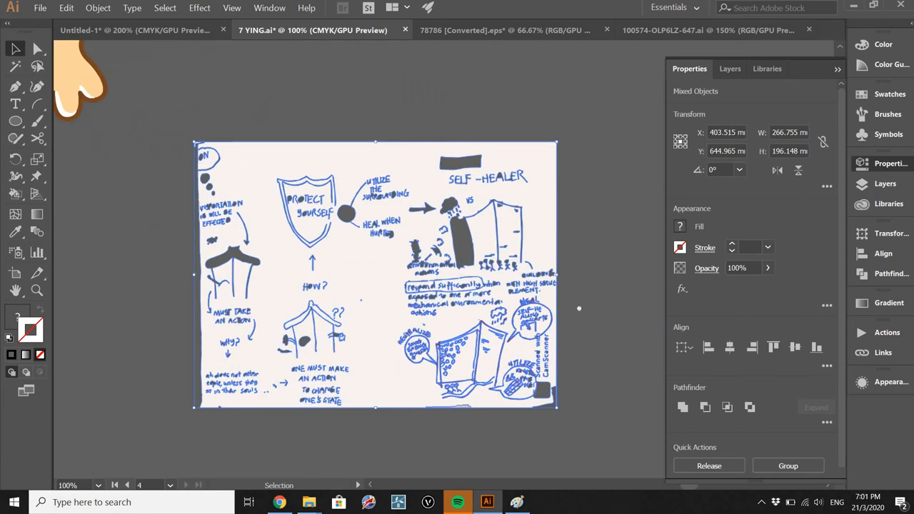
pyautogui.click(564, 265)
# Try deleting the pale background compound path from the pasted sketch, and undo the deletion
pyautogui.moveTo(361, 352); pyautogui.dragTo(338, 290)
pyautogui.click(337, 289)
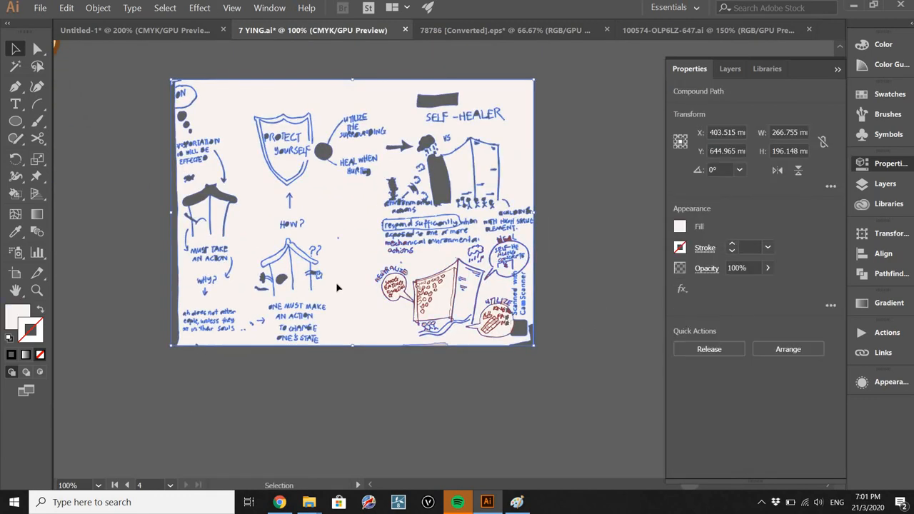
pyautogui.press('Delete')
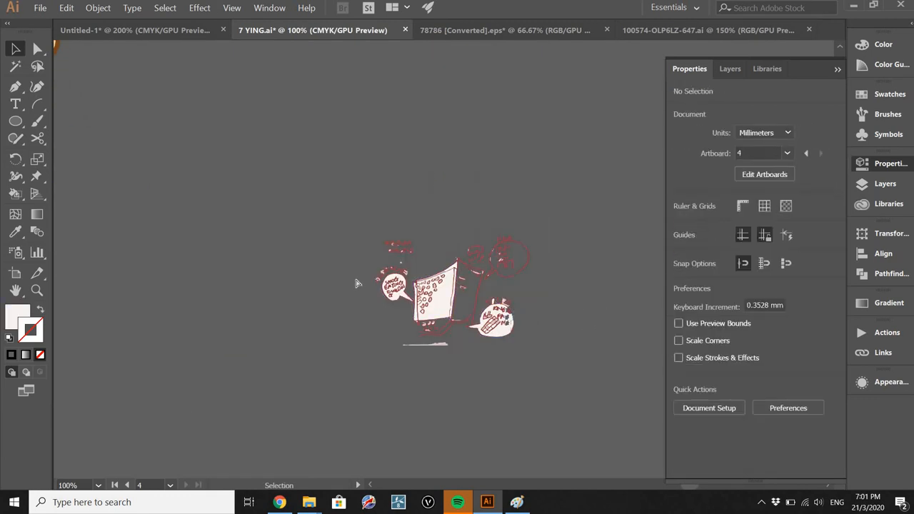
pyautogui.hotkey('ctrl', 'z')
pyautogui.moveTo(349, 240); pyautogui.dragTo(285, 225)
pyautogui.click(510, 230)
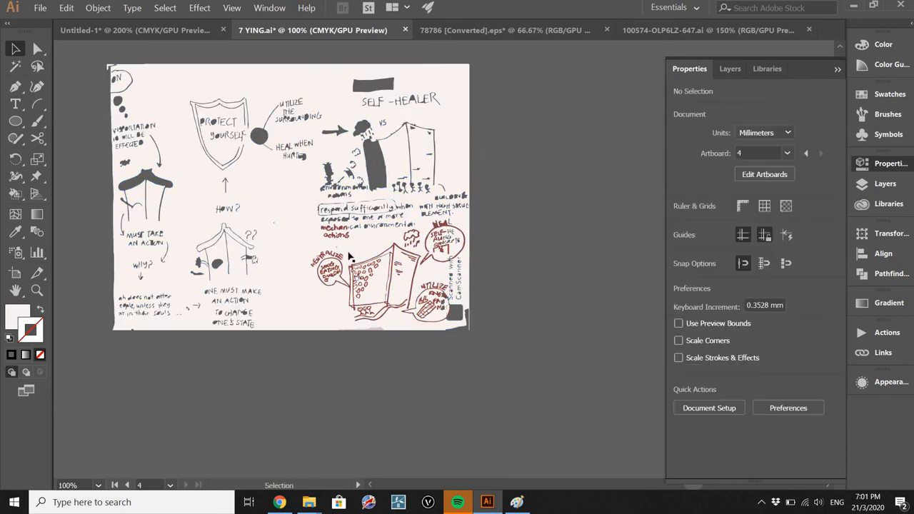
# Delete the pale background path around the pasted building sketch once more, restore it and clear the selection
pyautogui.scroll(2, 314, 318)
pyautogui.scroll(-3, 254, 207)
pyautogui.scroll(1, 300, 266)
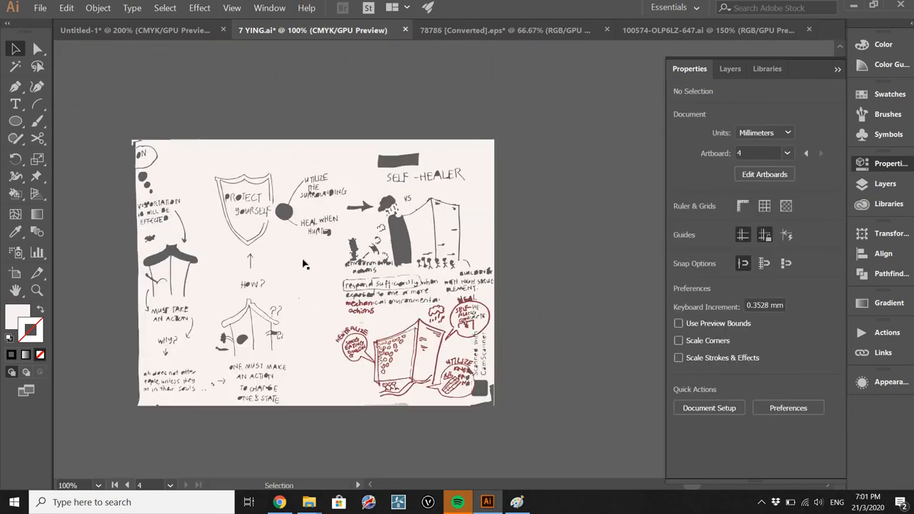
pyautogui.moveTo(267, 288); pyautogui.dragTo(237, 252)
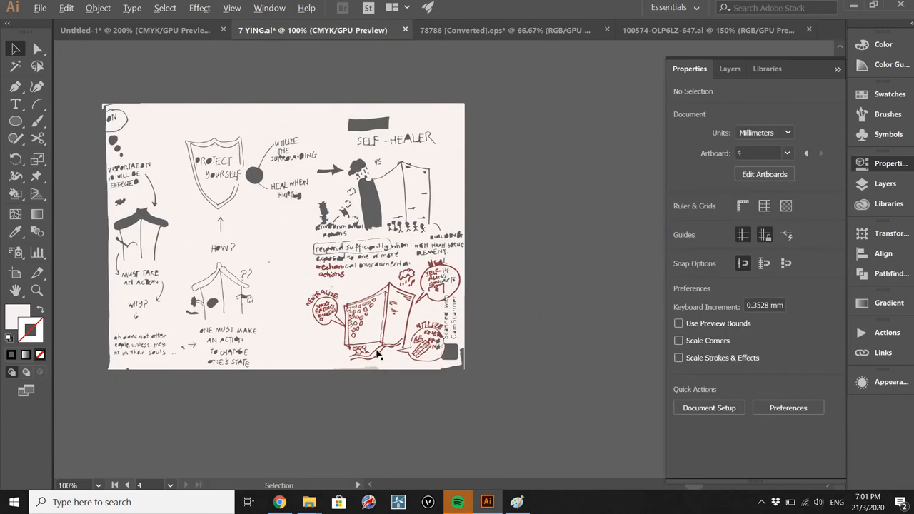
pyautogui.scroll(2, 404, 355)
pyautogui.moveTo(346, 277); pyautogui.dragTo(417, 308)
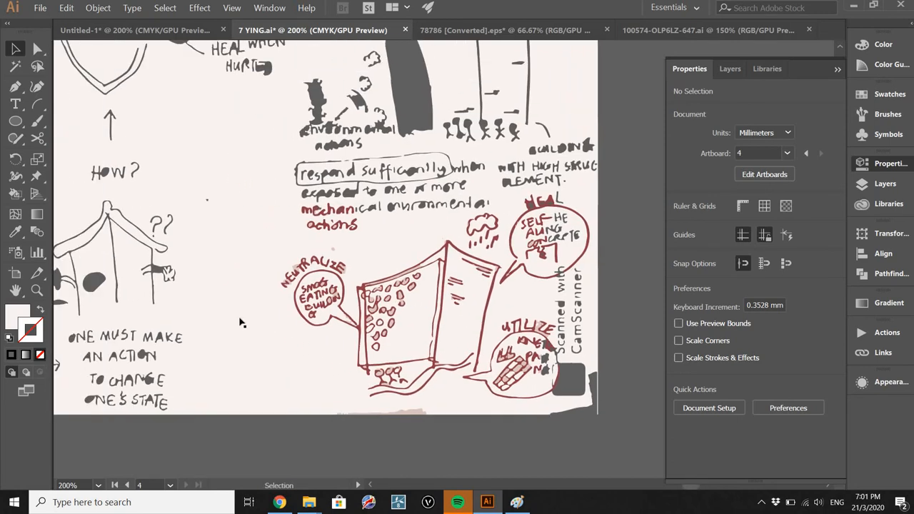
pyautogui.click(239, 321)
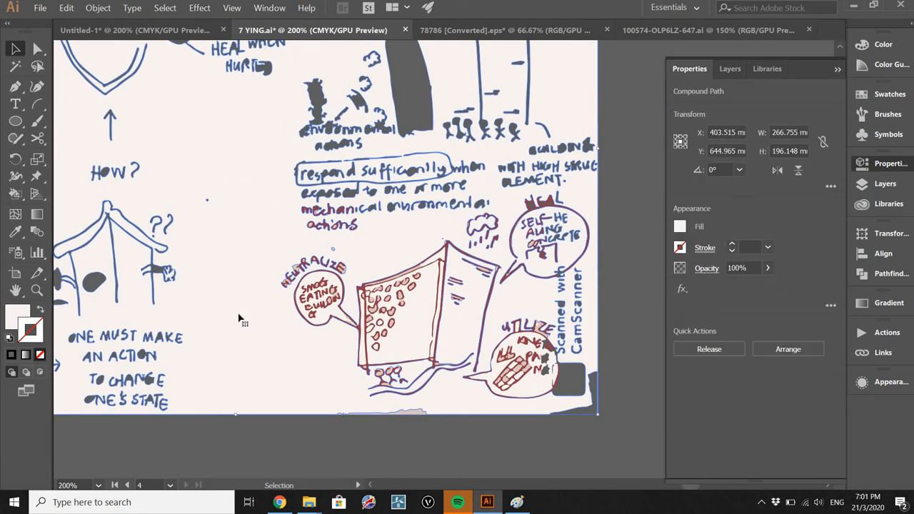
pyautogui.press('Delete')
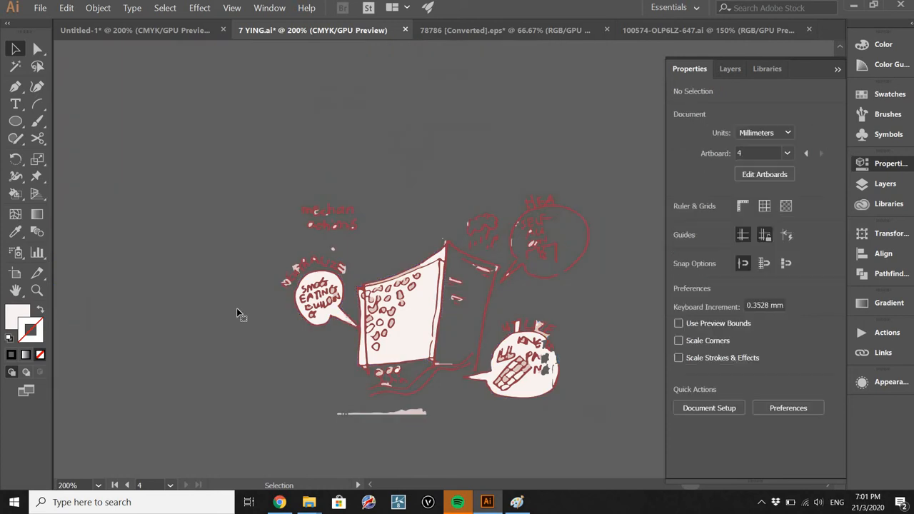
pyautogui.hotkey('ctrl', 'z')
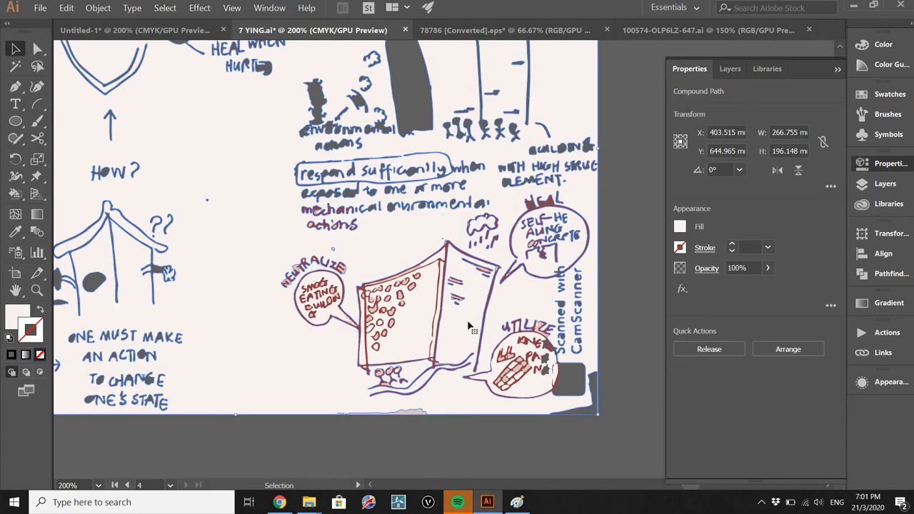
pyautogui.hotkey('ctrl', 'shift', 'a')
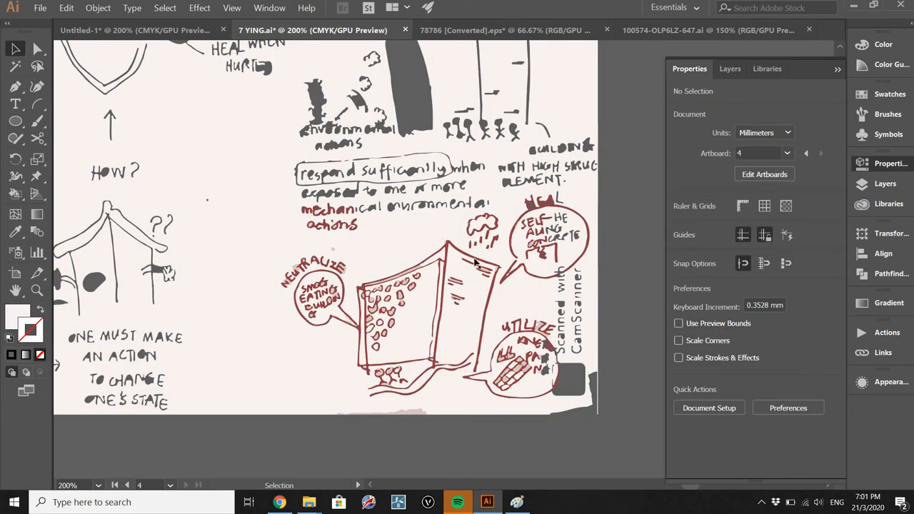
# Select the pale background compound path around the pasted building sketch and activate the Eraser tool
pyautogui.click(325, 398)
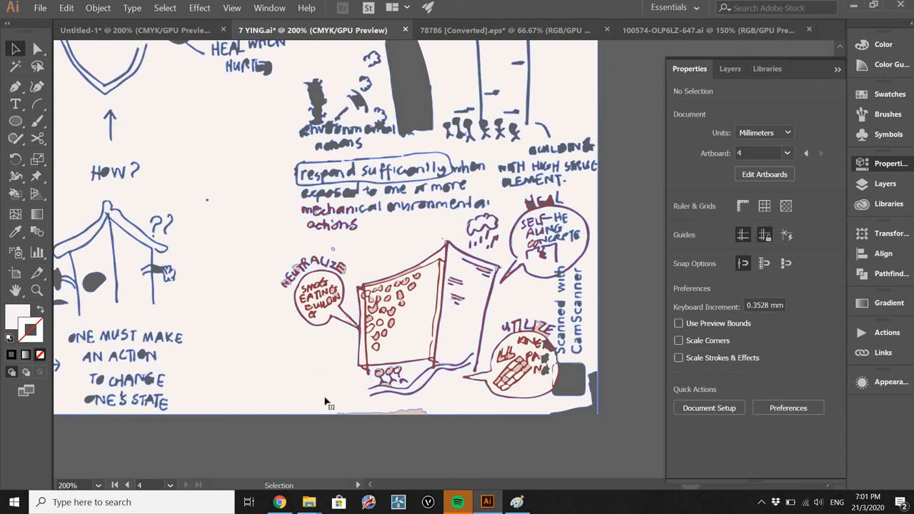
pyautogui.click(37, 121)
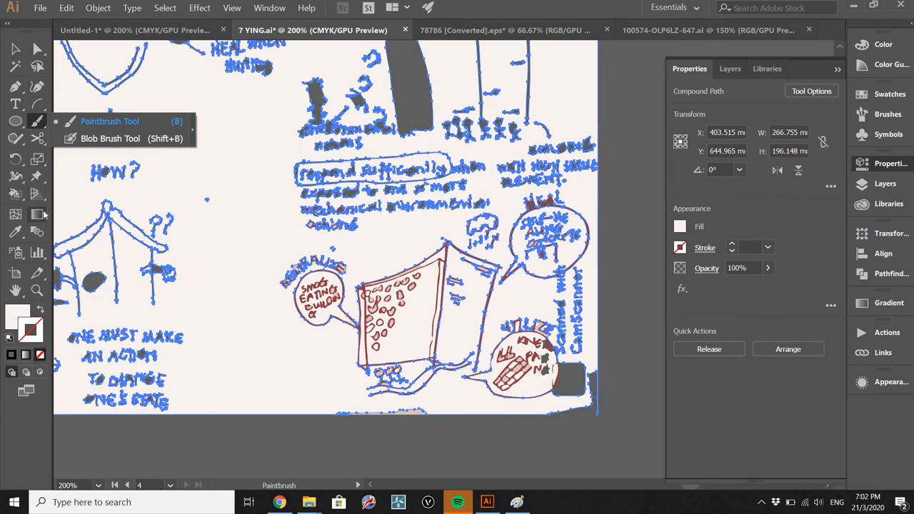
pyautogui.click(37, 176)
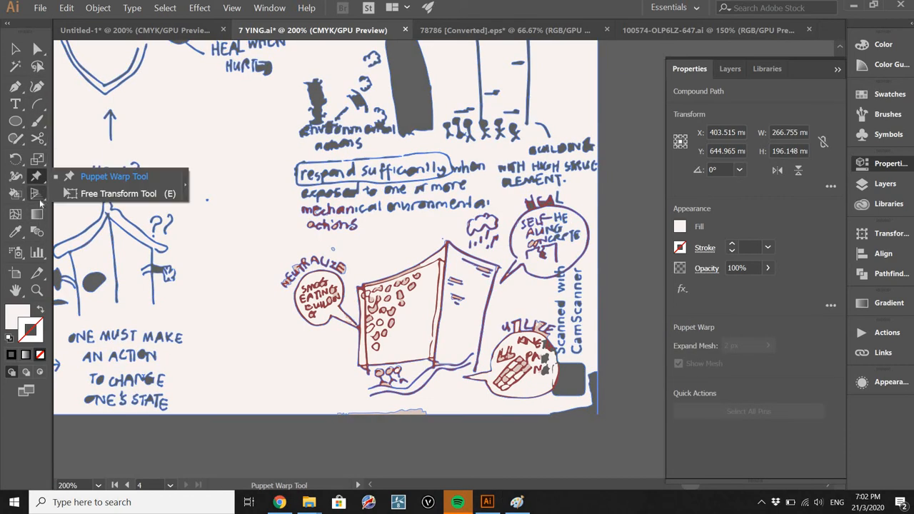
pyautogui.click(39, 203)
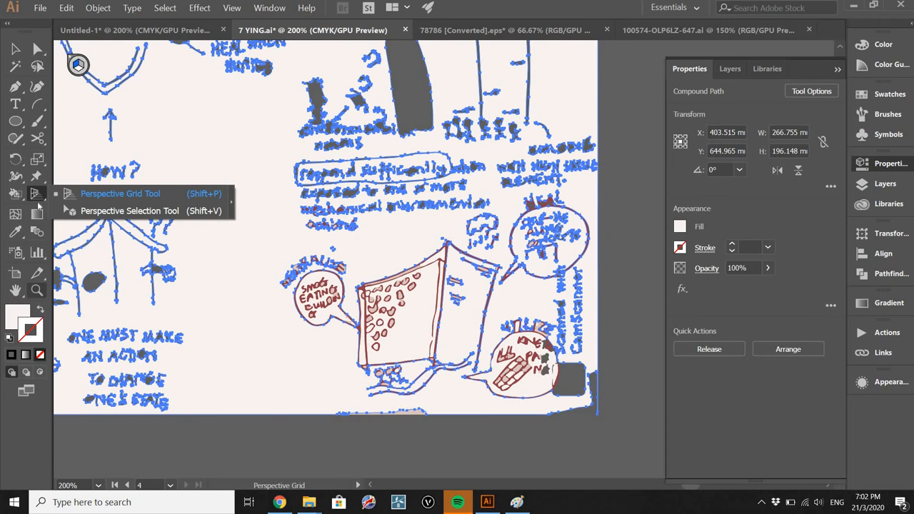
pyautogui.click(37, 160)
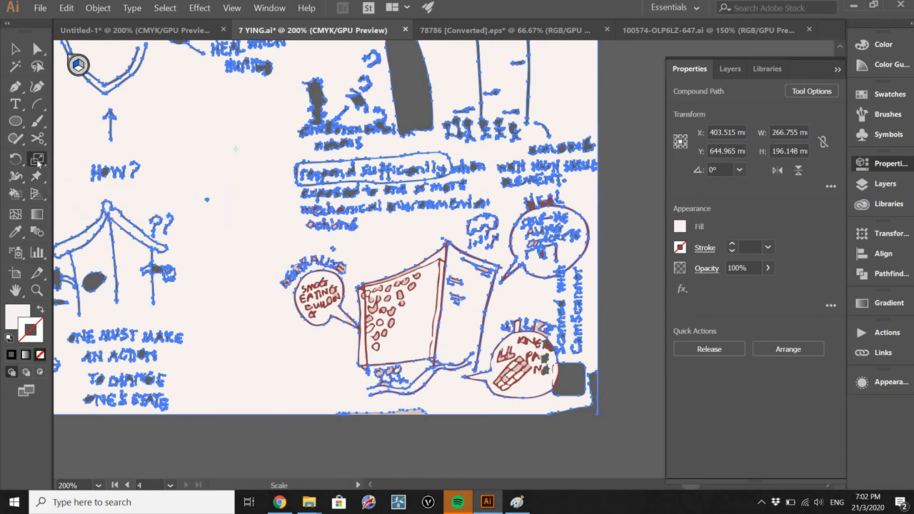
pyautogui.click(38, 161)
pyautogui.click(38, 175)
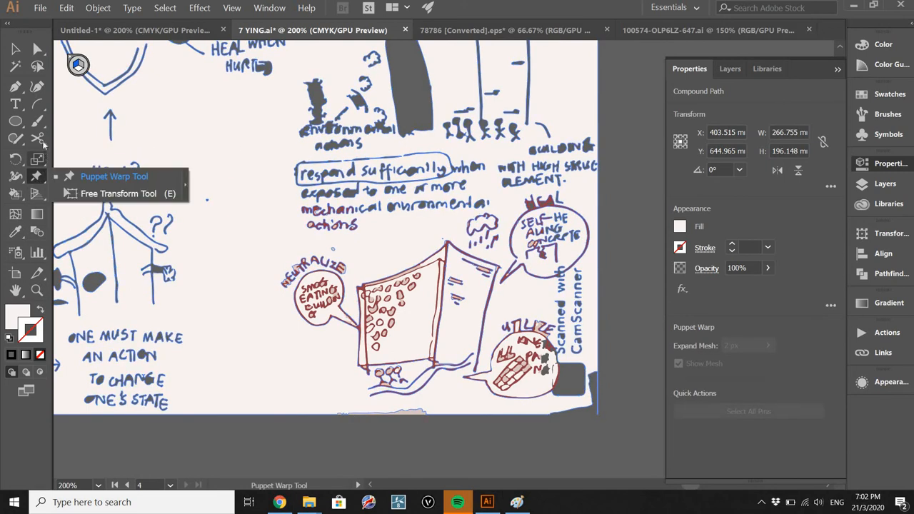
pyautogui.click(37, 138)
pyautogui.click(90, 139)
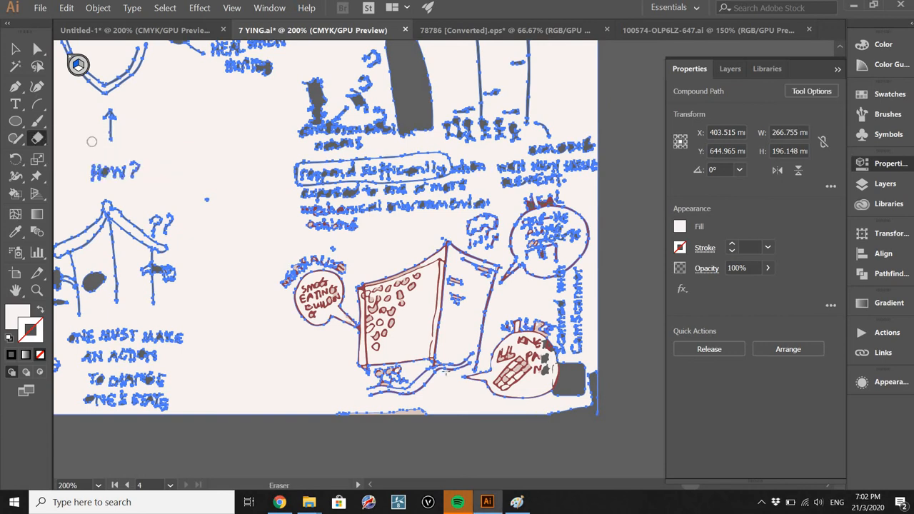
pyautogui.press('v')
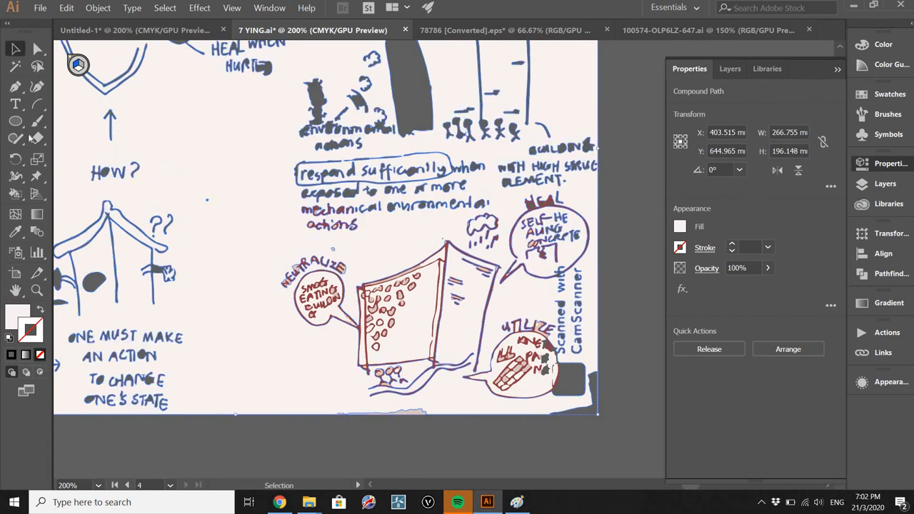
pyautogui.click(37, 138)
# Erase a strip of the pale background along the building's base, from beyond its outer corner to the Utilize bubble's tail
pyautogui.scroll(3, 407, 380)
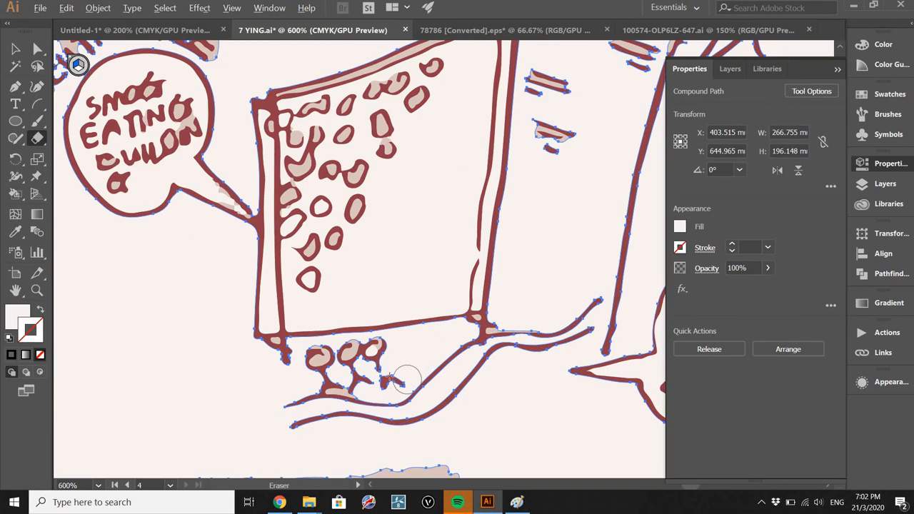
pyautogui.scroll(-3, 354, 323)
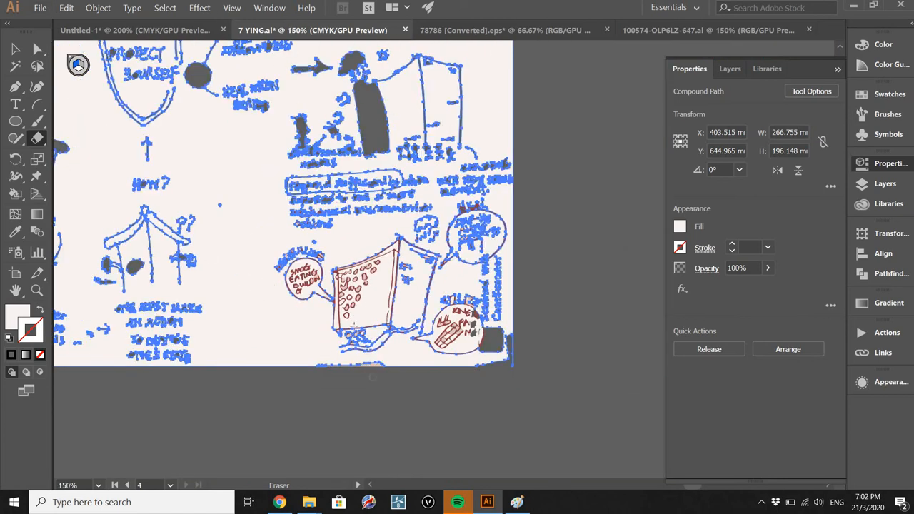
pyautogui.scroll(4, 339, 351)
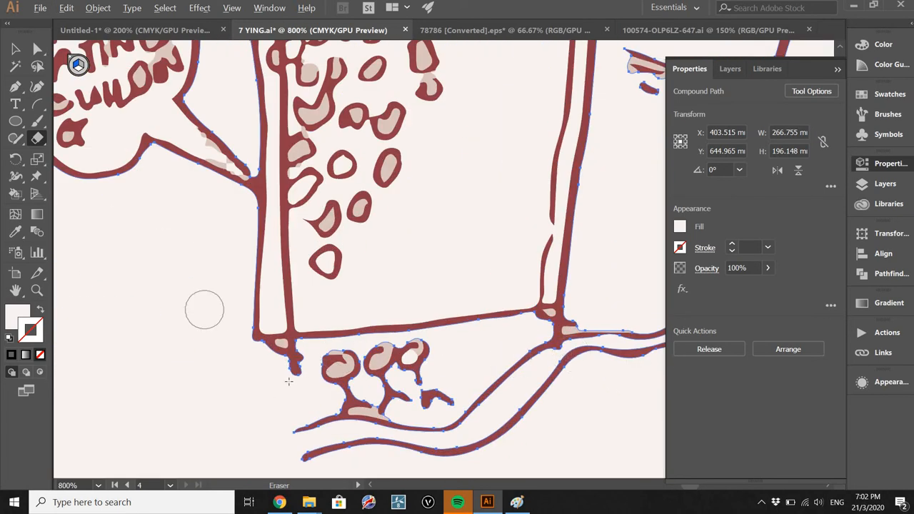
pyautogui.scroll(-2, 207, 308)
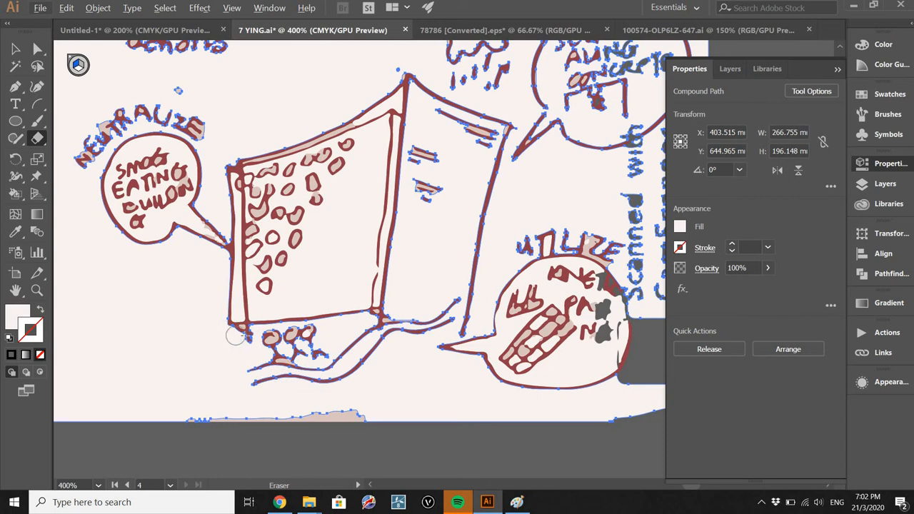
pyautogui.moveTo(227, 335)
pyautogui.mouseDown()
pyautogui.moveTo(361, 317)
pyautogui.moveTo(572, 351)
pyautogui.mouseUp()
pyautogui.scroll(2, 361, 318)
pyautogui.scroll(-2, 424, 298)
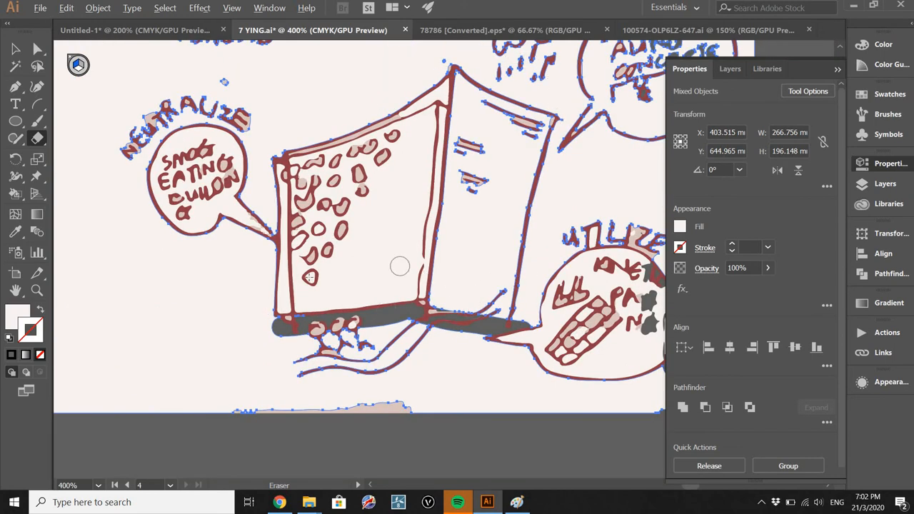
pyautogui.scroll(-1, 400, 266)
pyautogui.scroll(2, 279, 231)
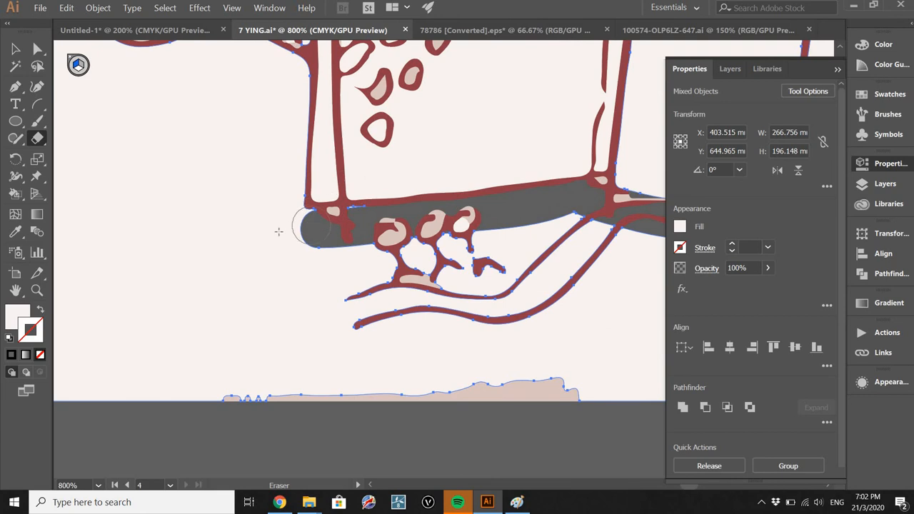
pyautogui.moveTo(279, 231)
pyautogui.mouseDown()
pyautogui.moveTo(191, 281)
pyautogui.moveTo(250, 247)
pyautogui.mouseUp()
pyautogui.scroll(-2, 250, 247)
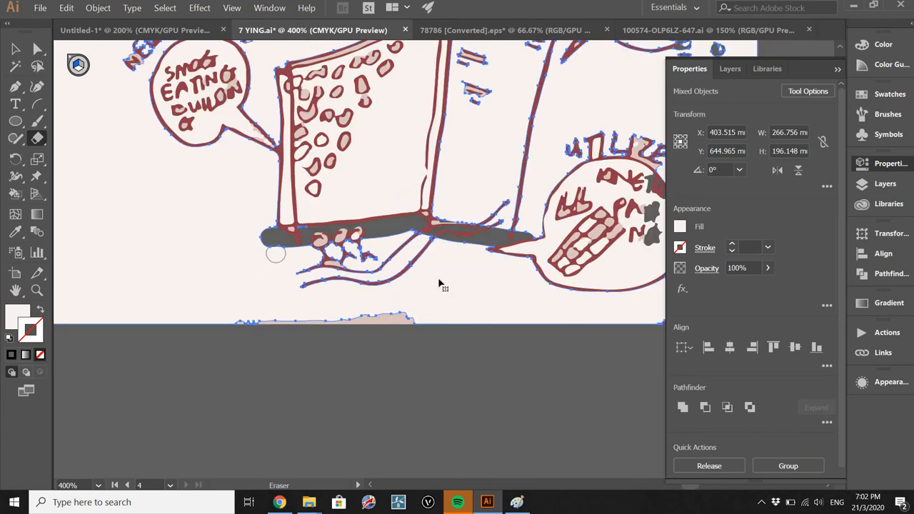
# Try deleting all the selected pale background paths together, and undo the deletion
pyautogui.press('v')
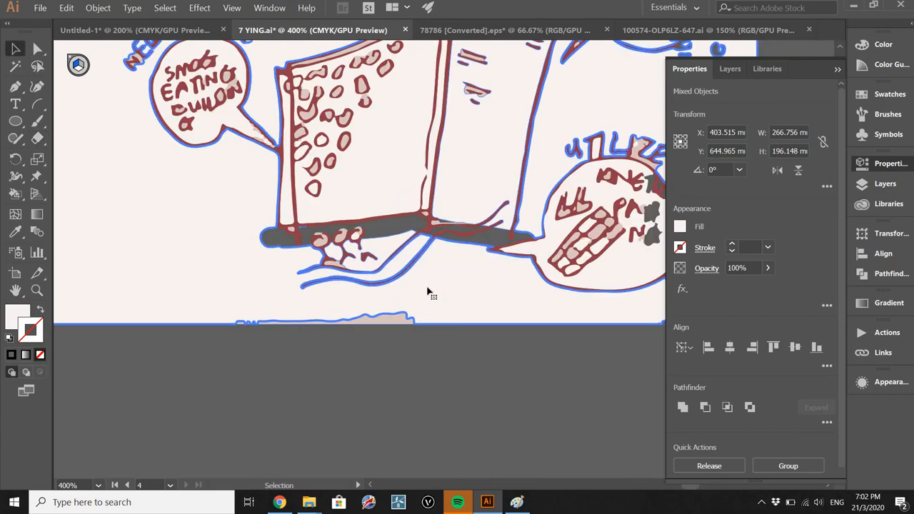
pyautogui.scroll(-2, 422, 294)
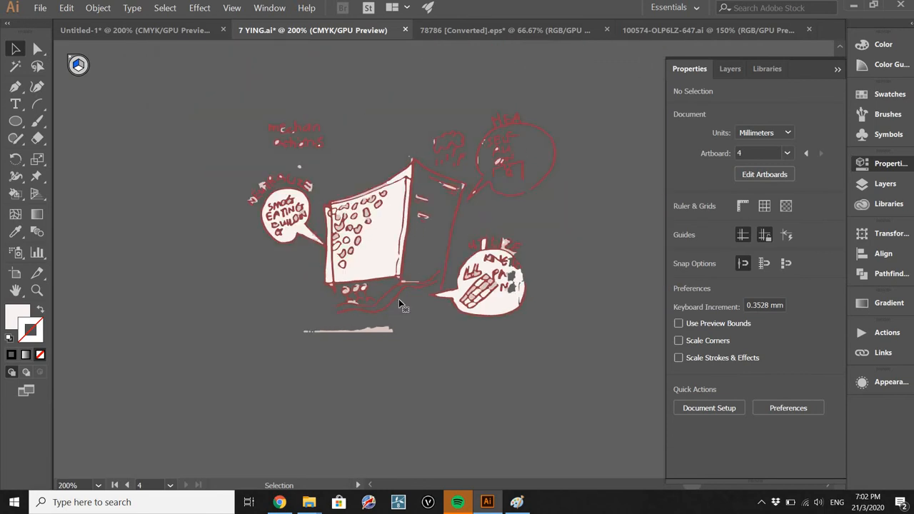
pyautogui.scroll(2, 448, 303)
pyautogui.scroll(-2, 421, 323)
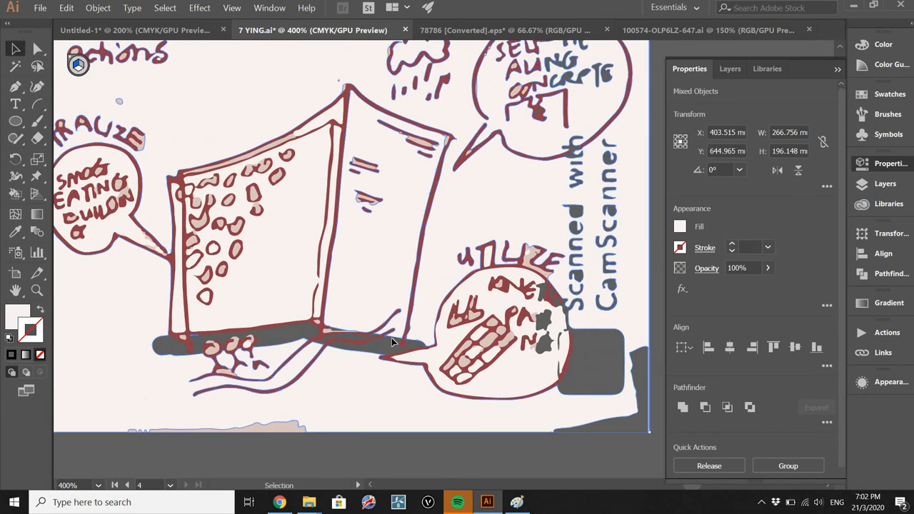
# Clear the selection and delete only the outer pale background path surrounding the building and bubbles
pyautogui.scroll(5, 391, 338)
pyautogui.click(320, 400)
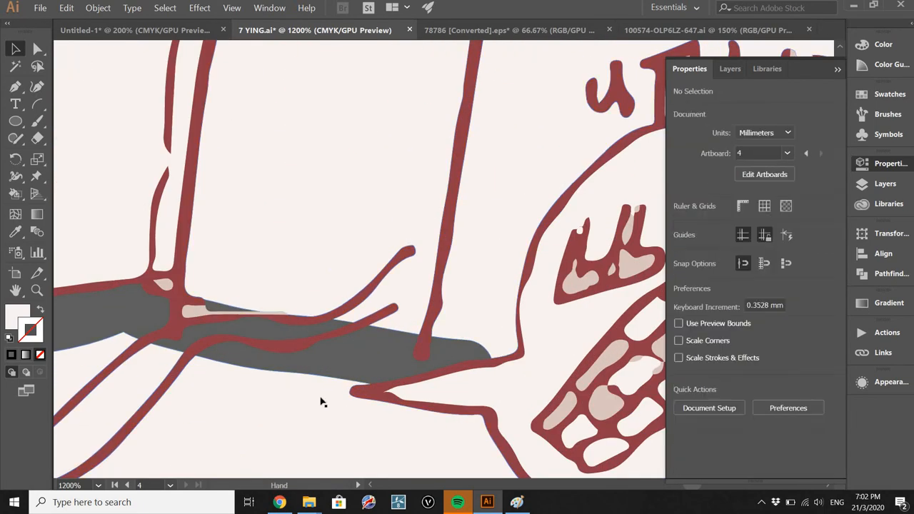
pyautogui.scroll(2, 321, 400)
pyautogui.click(357, 309)
pyautogui.scroll(-3, 357, 309)
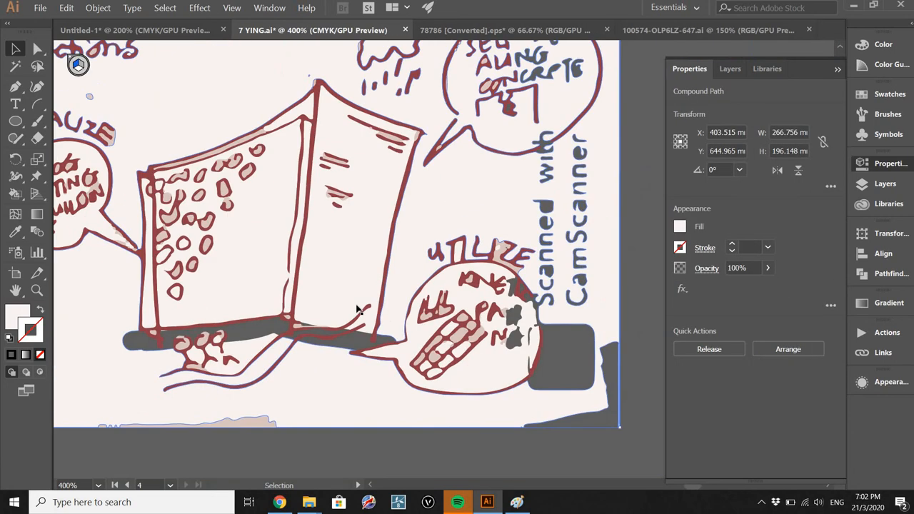
pyautogui.press('Delete')
pyautogui.moveTo(343, 337); pyautogui.dragTo(439, 341)
pyautogui.moveTo(485, 363); pyautogui.dragTo(546, 306)
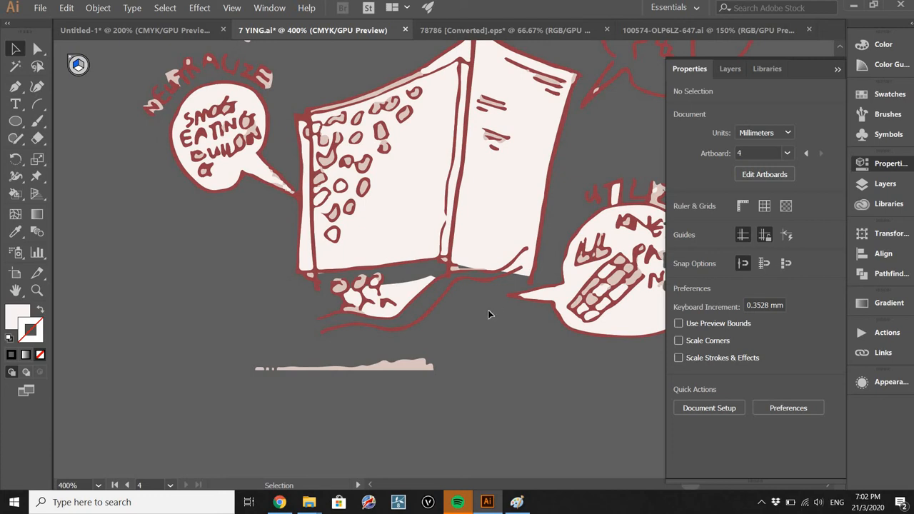
pyautogui.scroll(-3, 461, 356)
pyautogui.scroll(1, 464, 287)
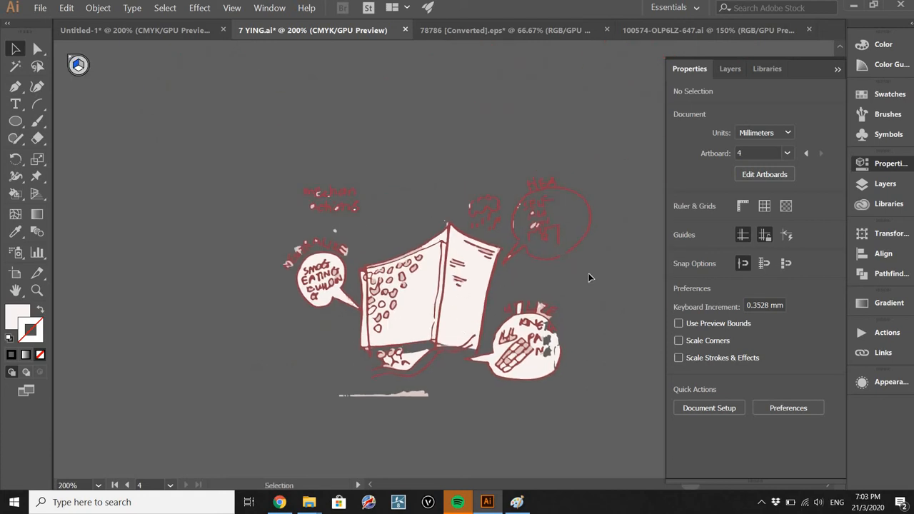
# Fill the building's spotted face with the peach skin colour sampled from a cartoon hand, and clear the selection
pyautogui.scroll(3, 464, 318)
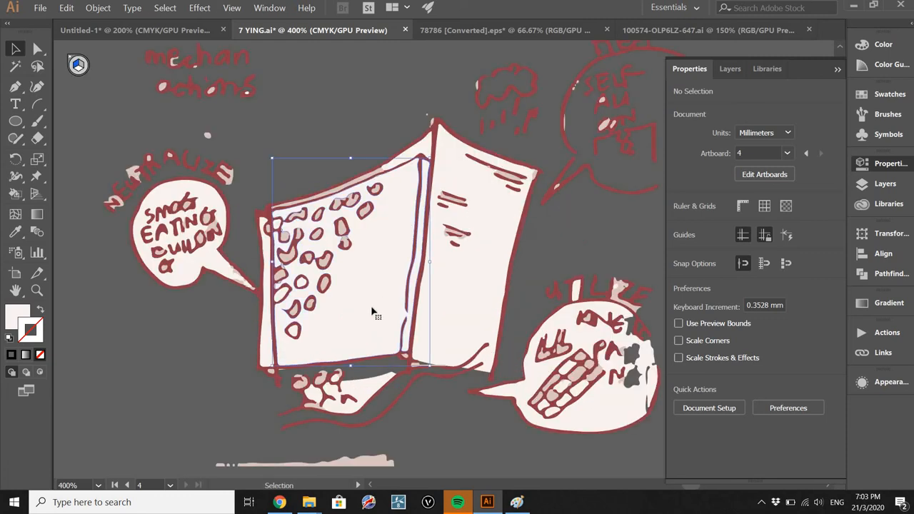
pyautogui.click(374, 313)
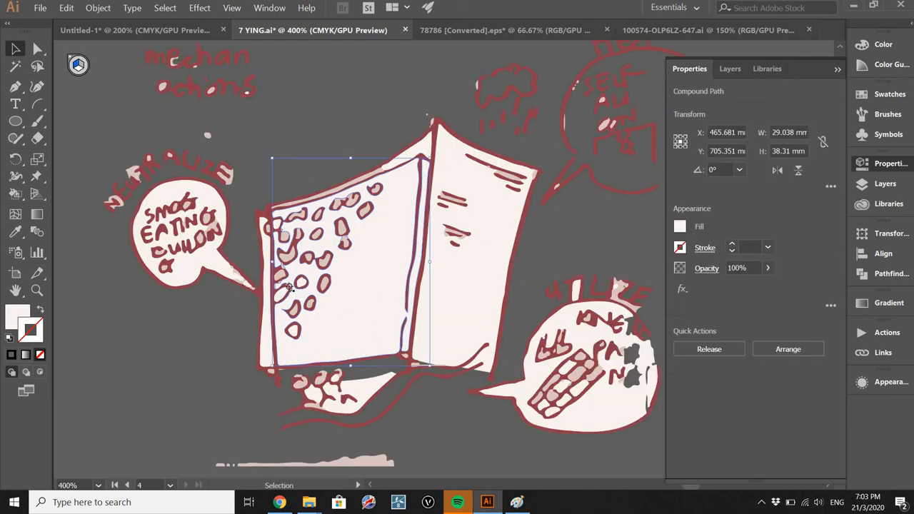
pyautogui.press('i')
pyautogui.scroll(-7, 441, 293)
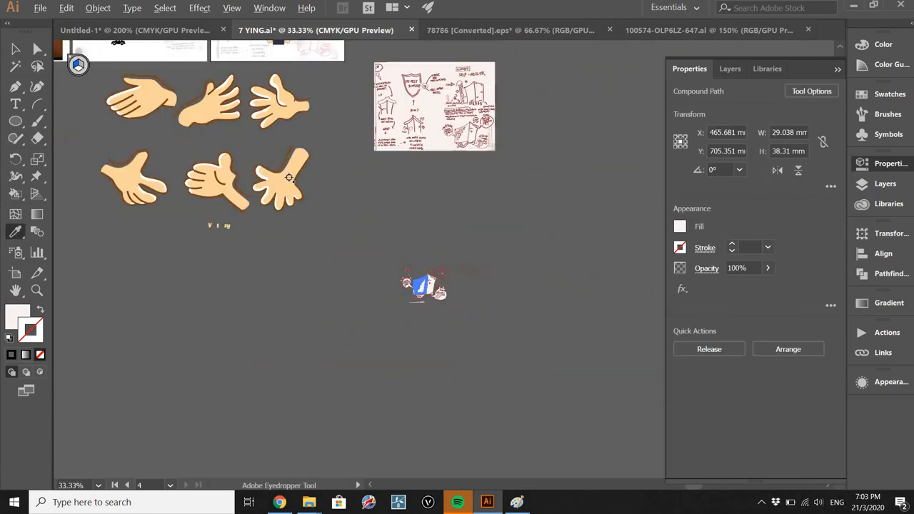
pyautogui.click(303, 192)
pyautogui.scroll(7, 423, 286)
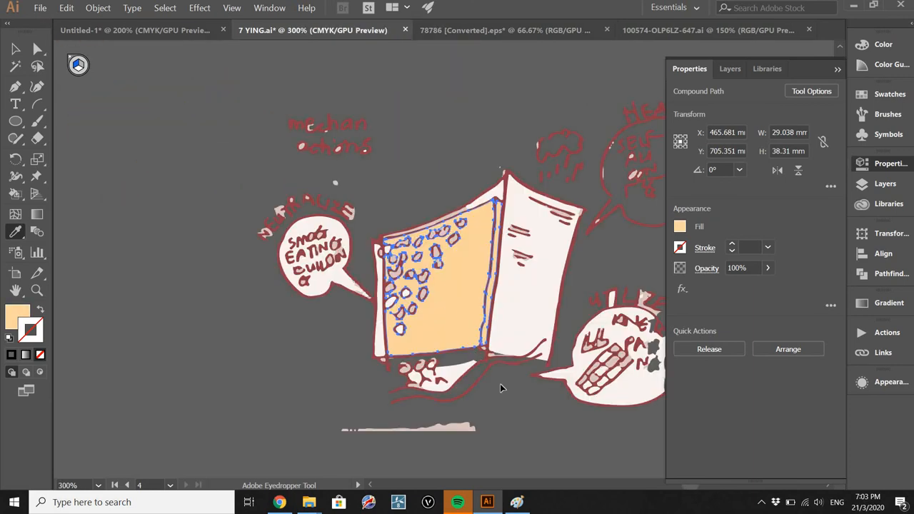
pyautogui.press('v')
pyautogui.click(544, 344)
pyautogui.moveTo(544, 345); pyautogui.dragTo(377, 276)
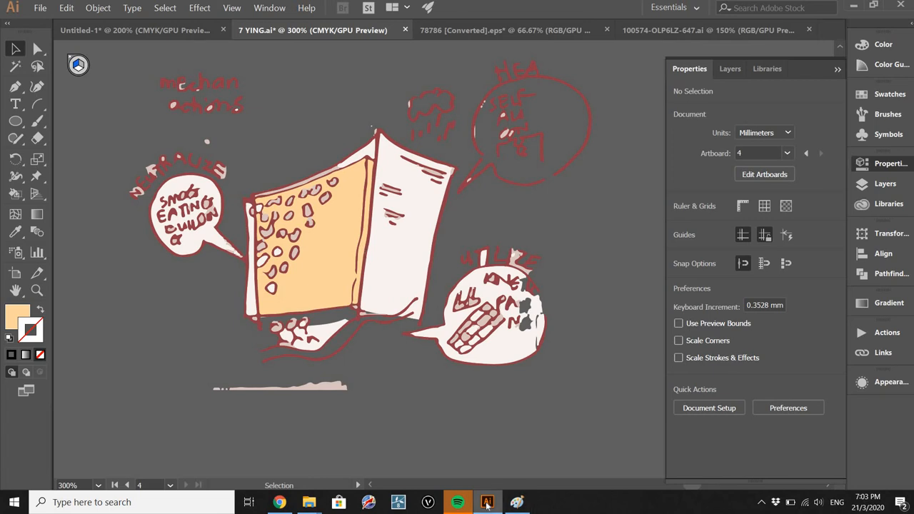
pyautogui.scroll(-7, 410, 323)
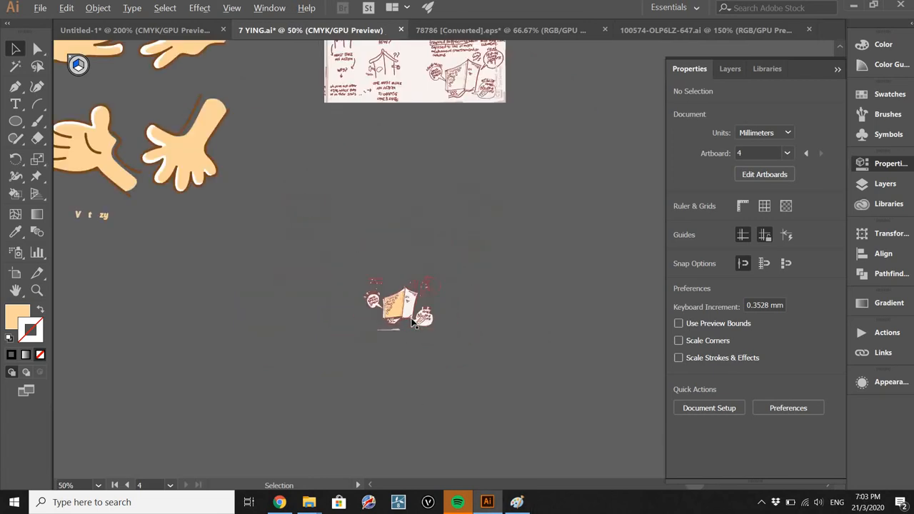
pyautogui.moveTo(353, 112); pyautogui.dragTo(387, 282)
pyautogui.moveTo(313, 228); pyautogui.dragTo(335, 265)
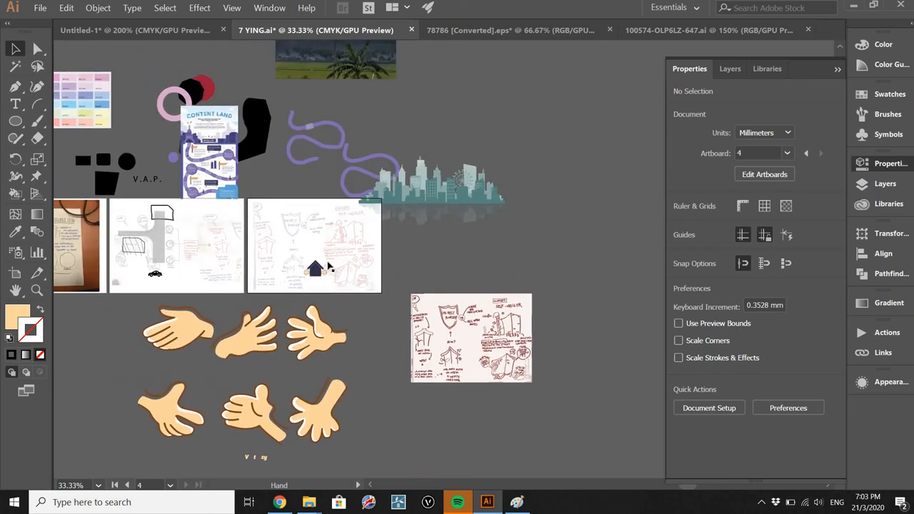
pyautogui.scroll(2, 329, 263)
pyautogui.scroll(2, 303, 264)
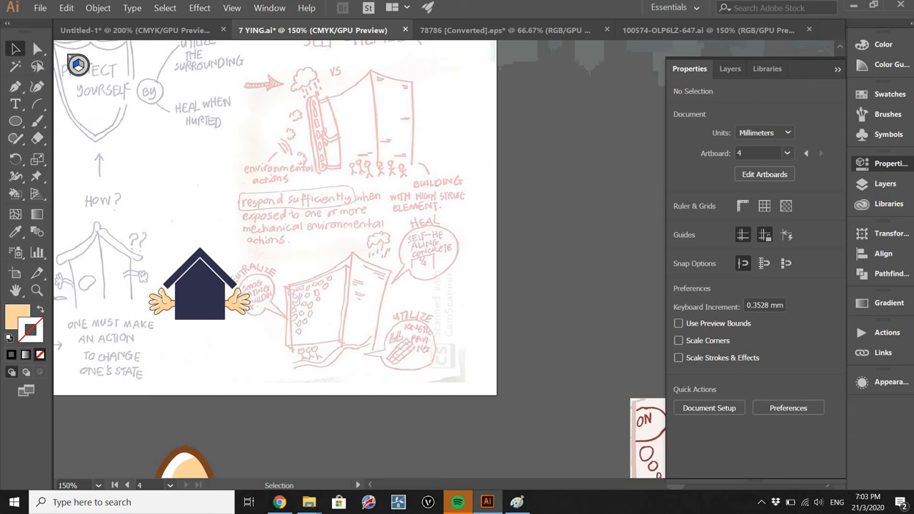
# Switch to Chrome and replace the hand vector search with an image search for CARTOON
pyautogui.click(280, 502)
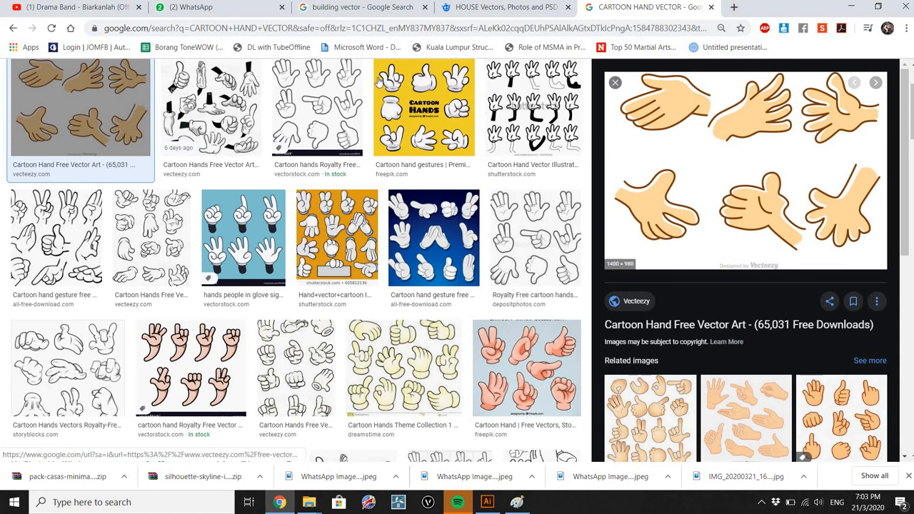
pyautogui.click(592, 28)
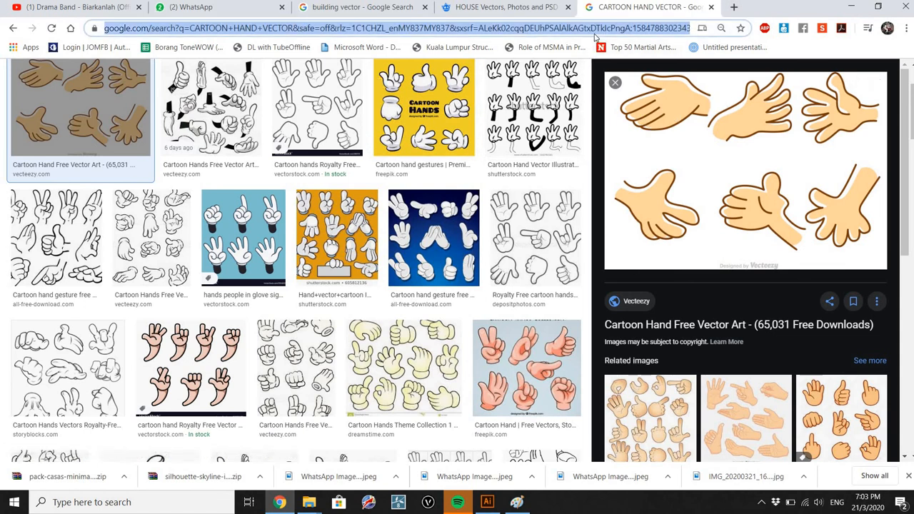
pyautogui.write('sCARTOON')
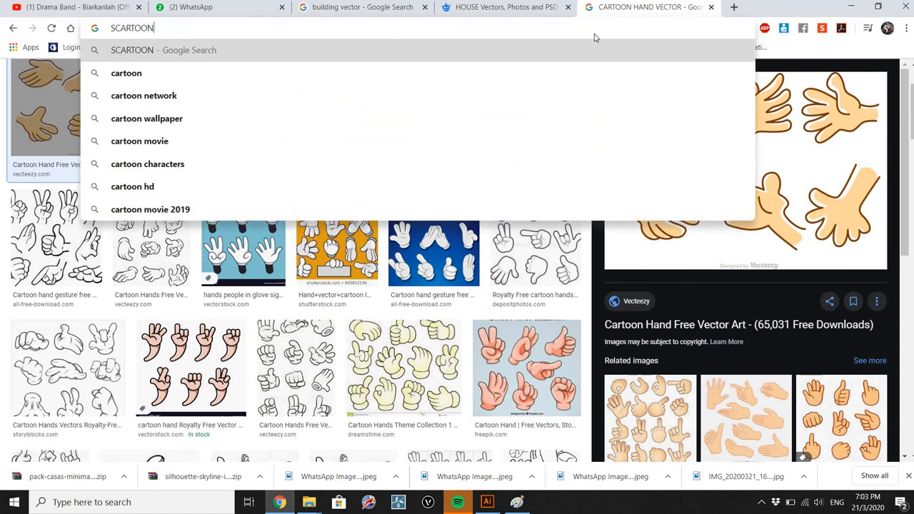
pyautogui.press('BackSpace')
pyautogui.press('BackSpace')
pyautogui.press('BackSpace')
pyautogui.press('BackSpace')
pyautogui.press('BackSpace')
pyautogui.press('BackSpace')
pyautogui.press('BackSpace')
pyautogui.press('BackSpace')
pyautogui.press('BackSpace')
pyautogui.write('CA')
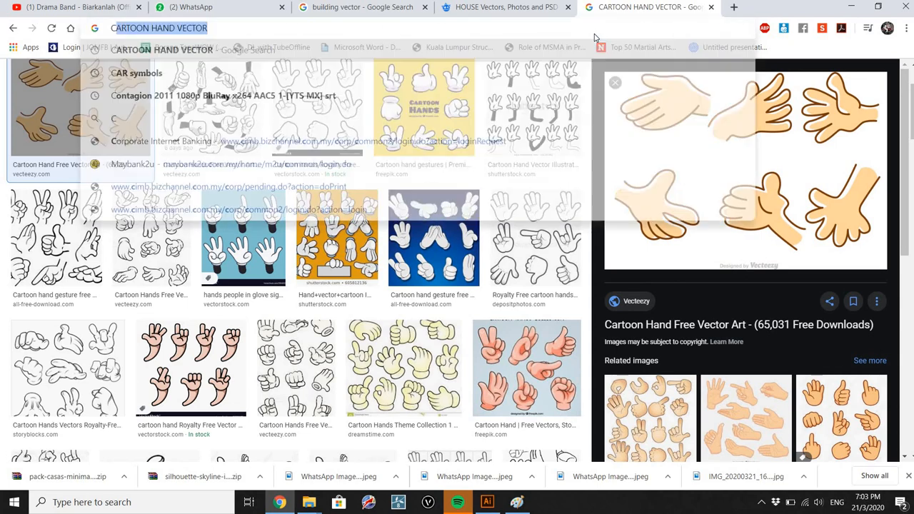
pyautogui.write('RTOON SKET')
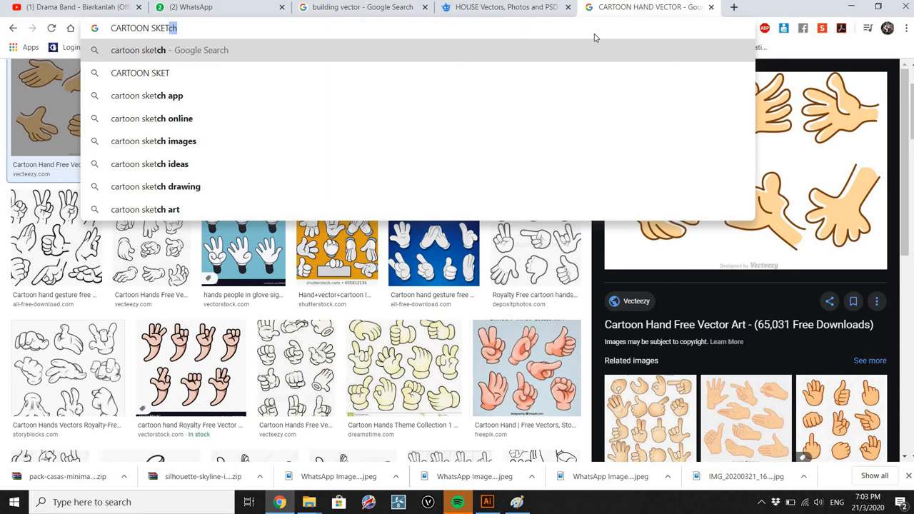
pyautogui.press('BackSpace')
pyautogui.press('BackSpace')
pyautogui.press('BackSpace')
pyautogui.press('BackSpace')
pyautogui.press('BackSpace')
pyautogui.press('BackSpace')
pyautogui.press('Return')
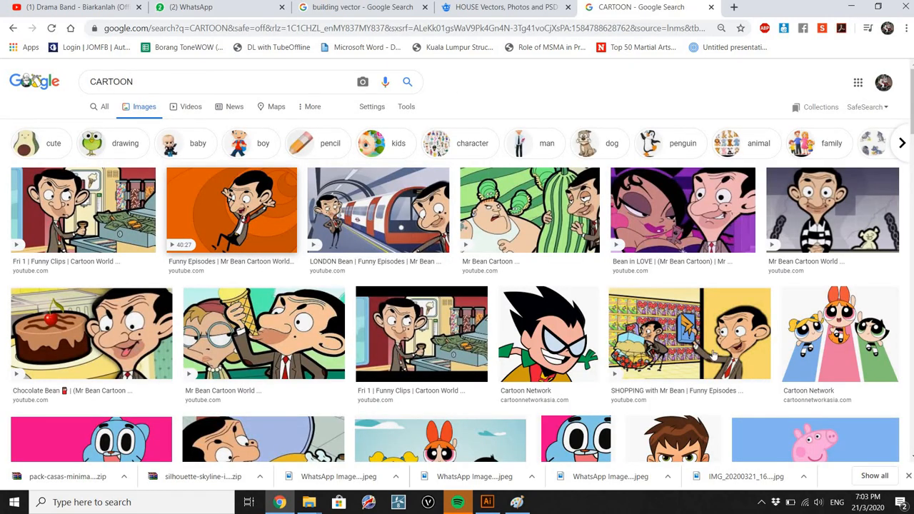
# Copy the orange Mr Bean image of the falling figure and paste it into 7 YING.ai in Illustrator
pyautogui.click(254, 220)
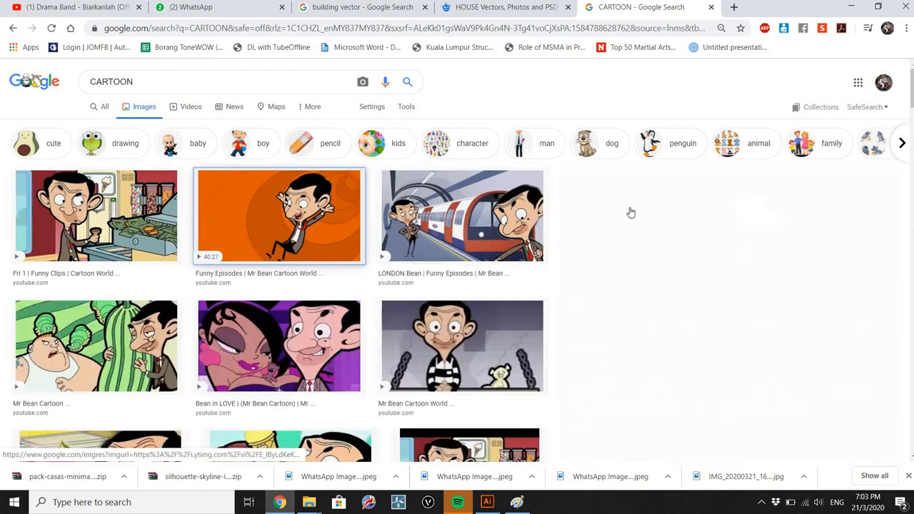
pyautogui.rightClick(807, 163)
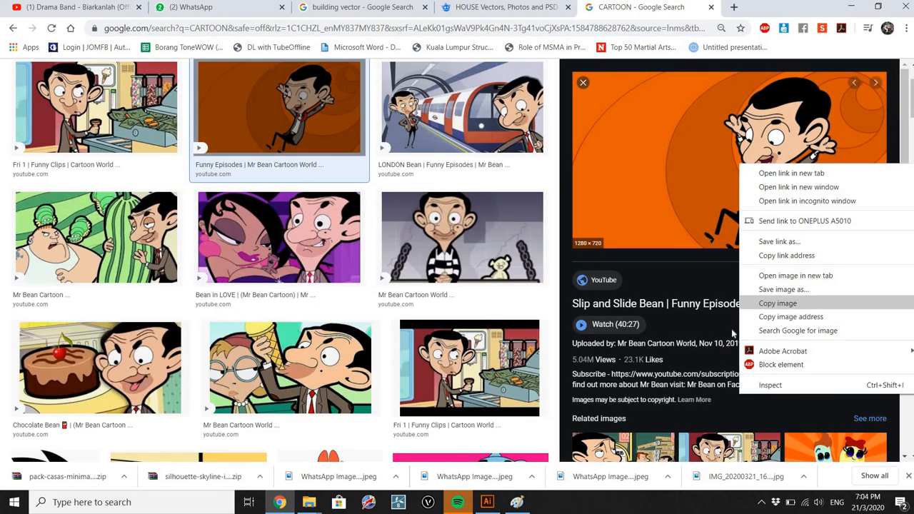
pyautogui.click(784, 303)
pyautogui.hotkey('alt', 'Tab')
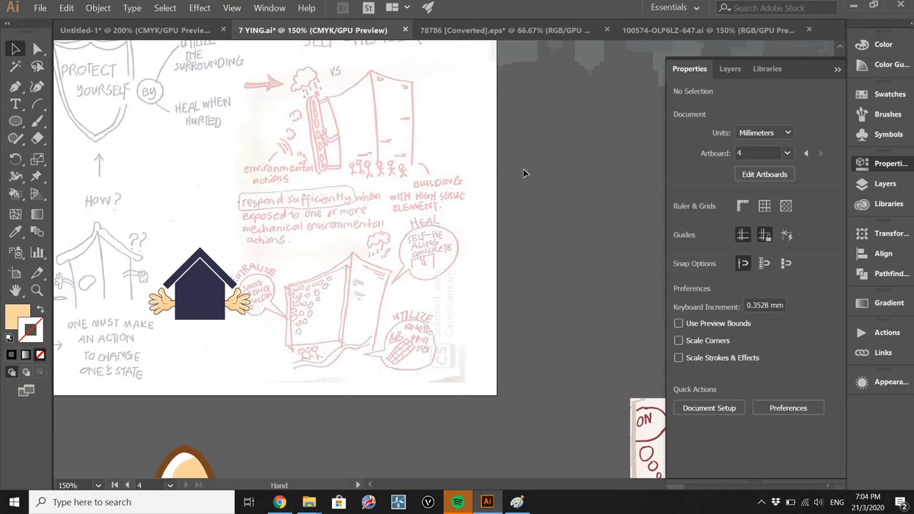
pyautogui.scroll(-5, 523, 169)
pyautogui.hotkey('ctrl', 'v')
pyautogui.scroll(-2, 448, 203)
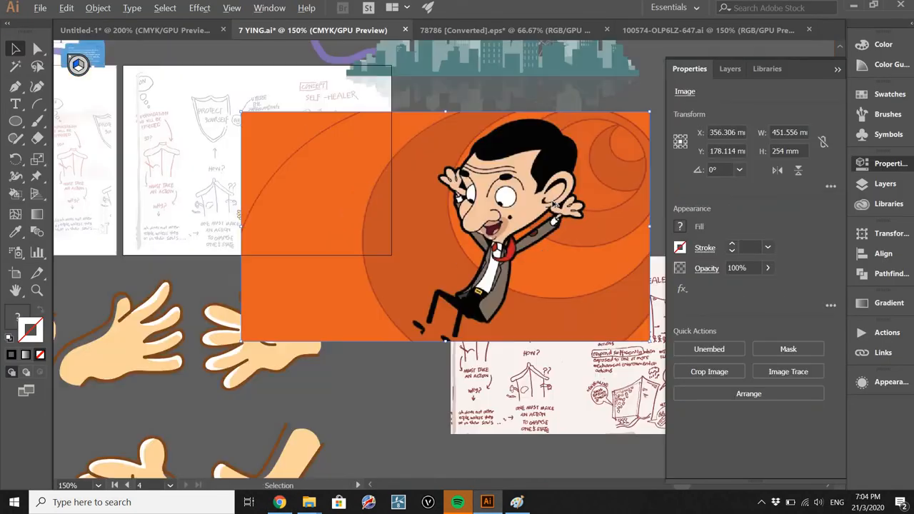
# Scale the pasted Mr Bean image down to about 205 × 115 mm and place it between the skyline and the sketch
pyautogui.scroll(2, 449, 205)
pyautogui.scroll(-2, 449, 204)
pyautogui.scroll(6, 450, 205)
pyautogui.scroll(-6, 452, 204)
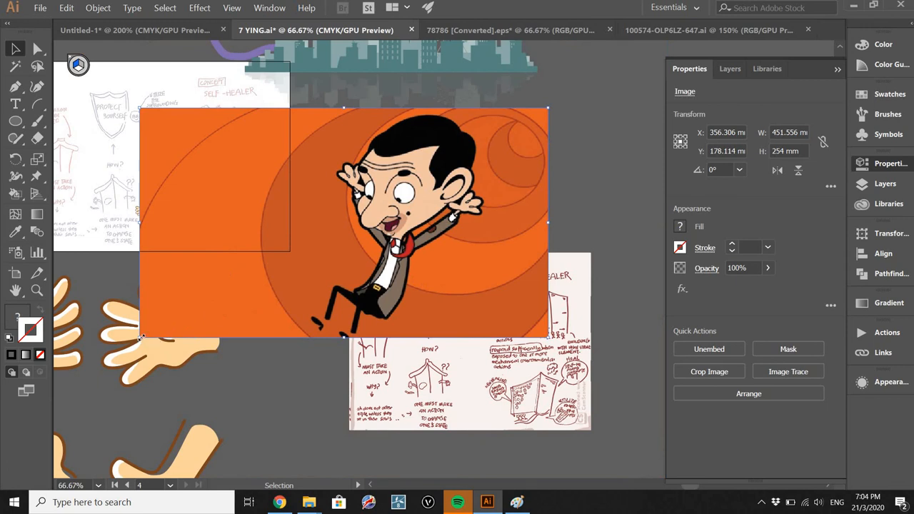
pyautogui.moveTo(141, 337); pyautogui.dragTo(363, 205)
pyautogui.moveTo(484, 187); pyautogui.dragTo(389, 273)
pyautogui.scroll(1, 385, 272)
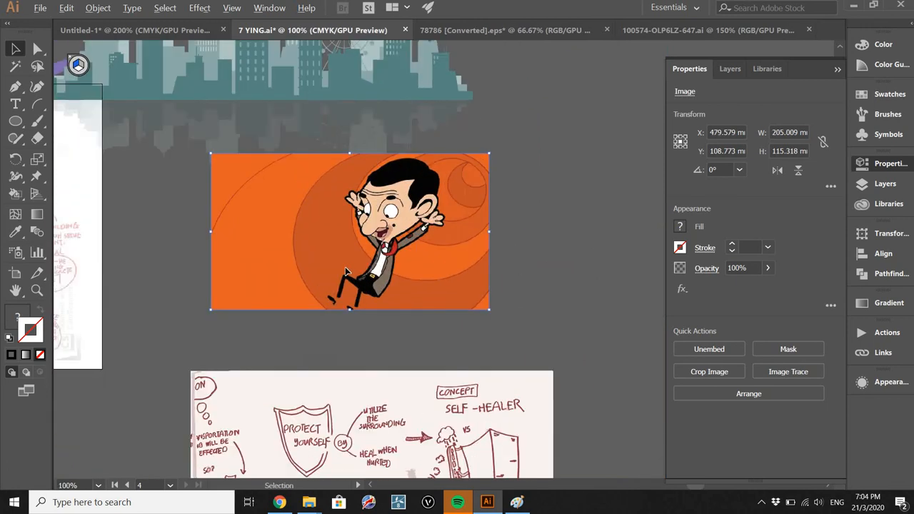
pyautogui.moveTo(448, 220); pyautogui.dragTo(361, 251)
pyautogui.click(456, 225)
pyautogui.moveTo(316, 328); pyautogui.dragTo(434, 291)
pyautogui.click(436, 295)
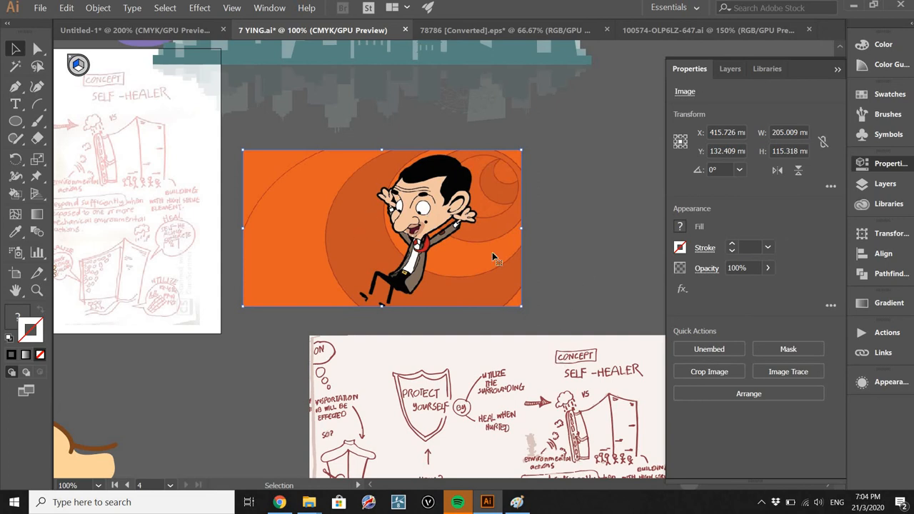
# Trace the Mr Bean image with the 6 Colors preset and set the number of colours to 10
pyautogui.click(788, 371)
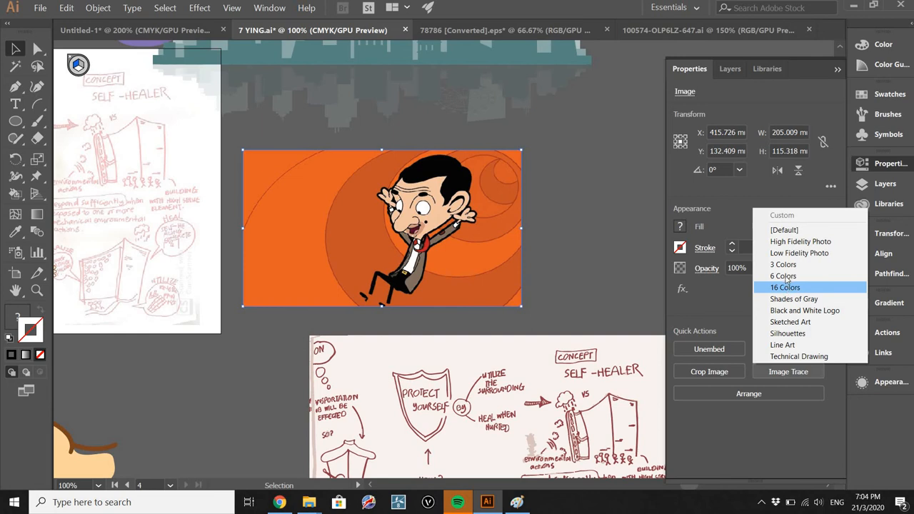
pyautogui.click(785, 288)
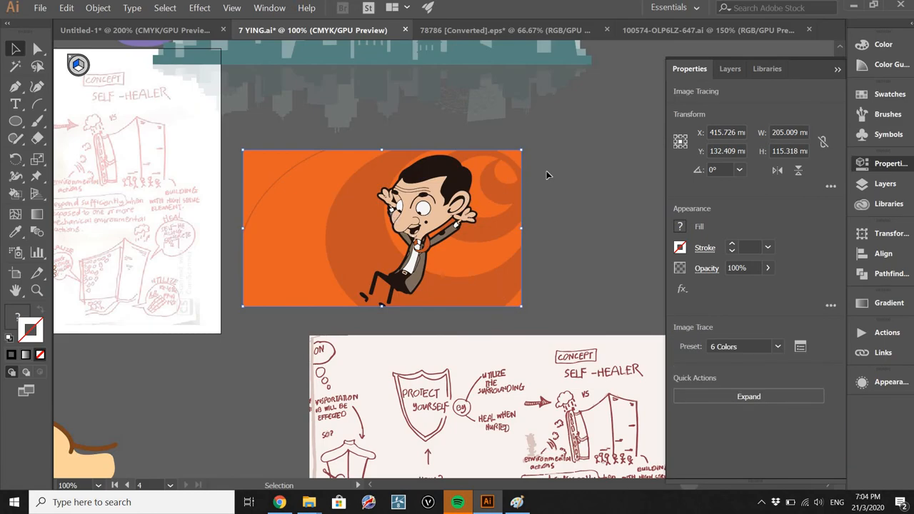
pyautogui.click(801, 347)
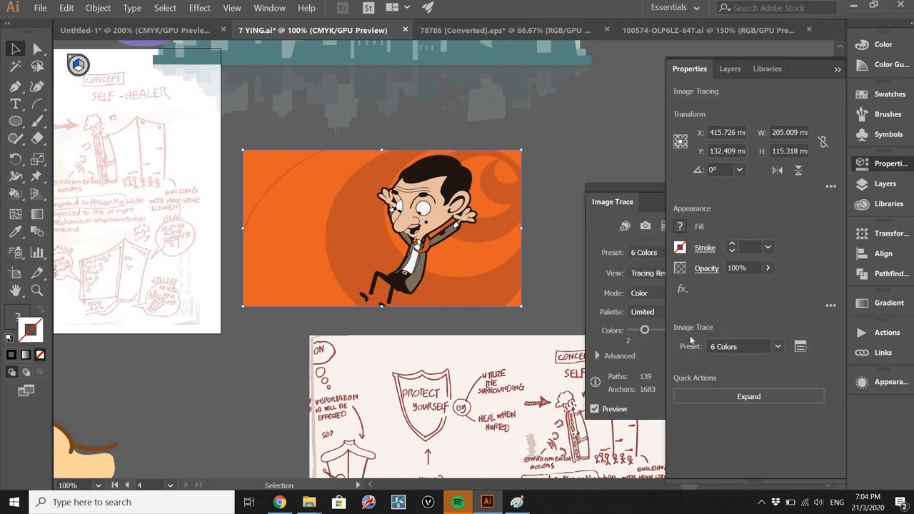
pyautogui.click(657, 201)
pyautogui.moveTo(749, 331); pyautogui.dragTo(690, 330)
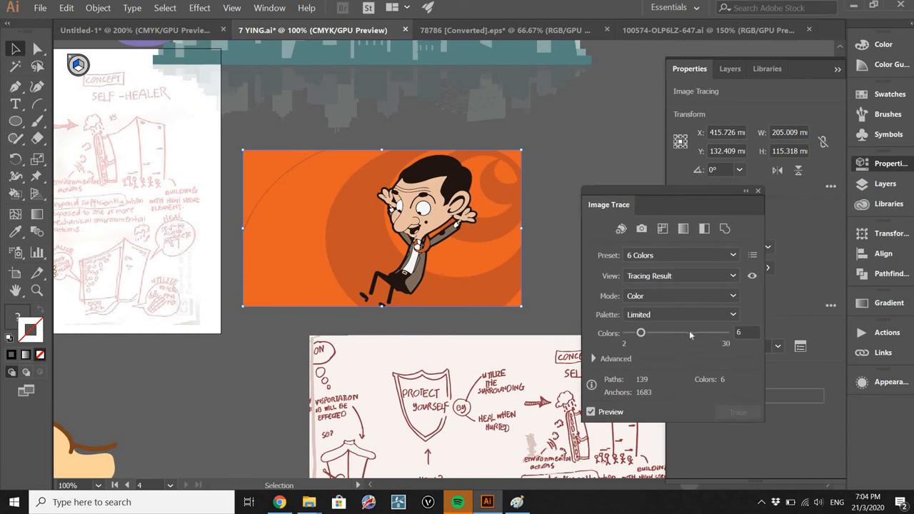
pyautogui.write('10')
pyautogui.press('Return')
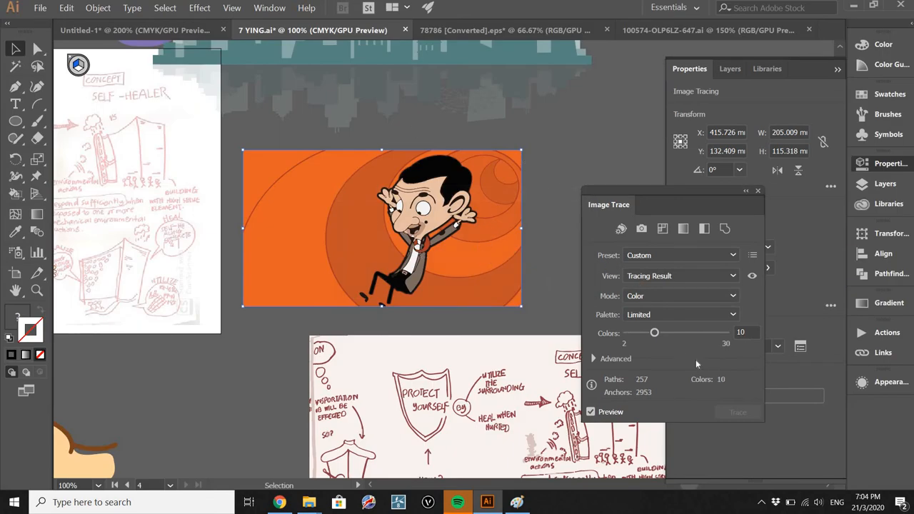
# Expand the Mr Bean tracing into paths and isolate its group for editing
pyautogui.click(758, 191)
pyautogui.click(767, 391)
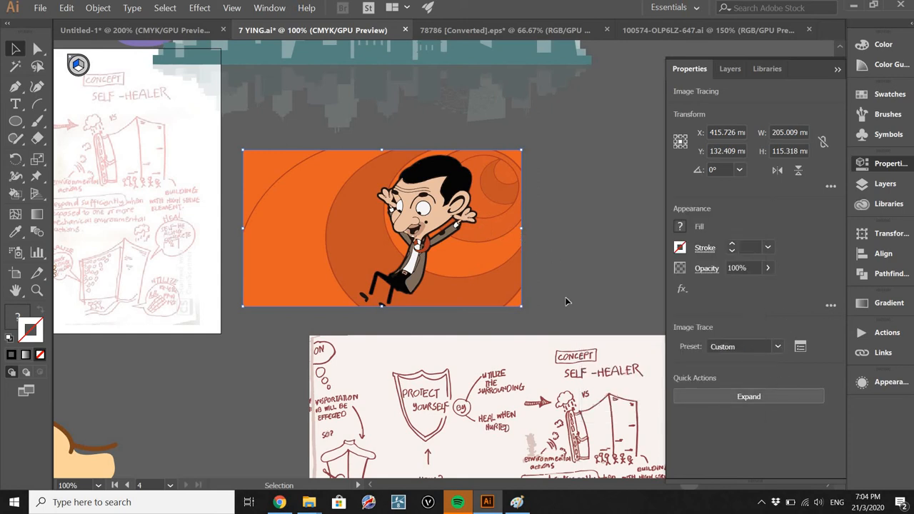
pyautogui.click(573, 211)
pyautogui.scroll(2, 455, 226)
pyautogui.doubleClick(453, 155)
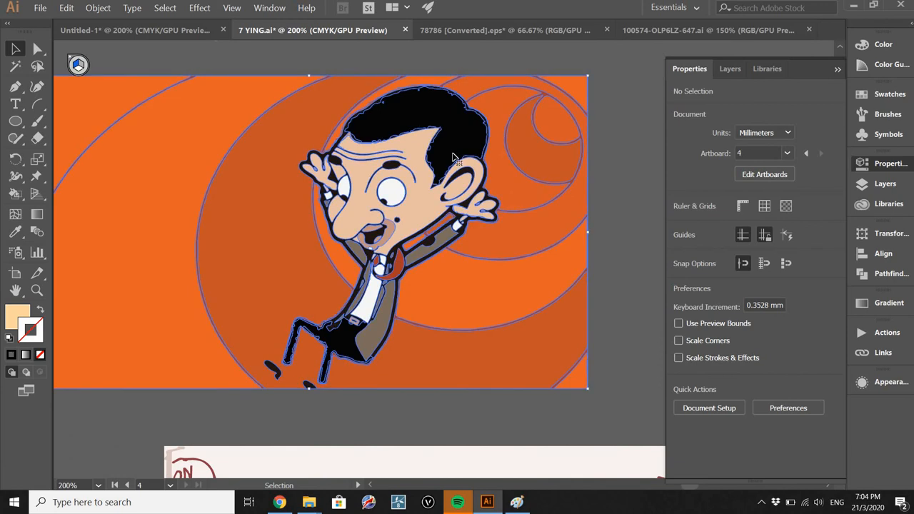
pyautogui.click(599, 351)
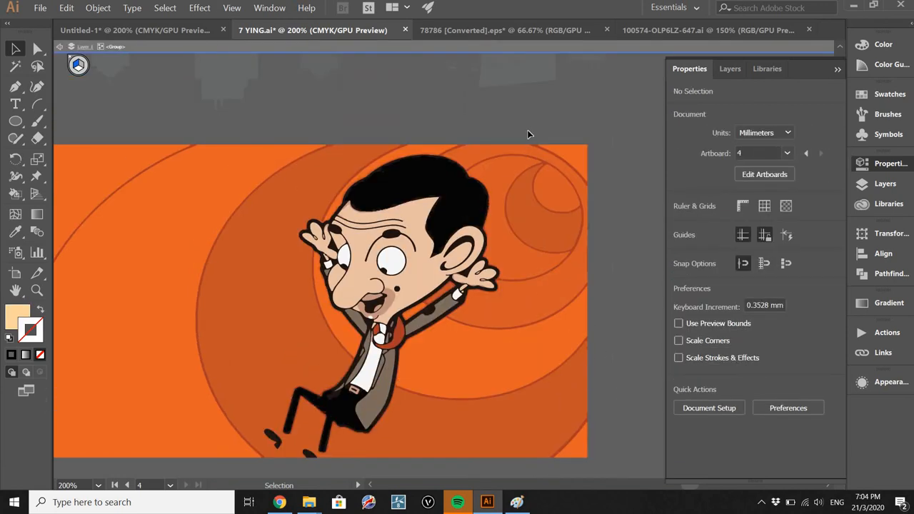
# Delete the orange background pieces around and behind the Mr Bean figure's right half
pyautogui.click(527, 134)
pyautogui.press('Delete')
pyautogui.scroll(2, 443, 151)
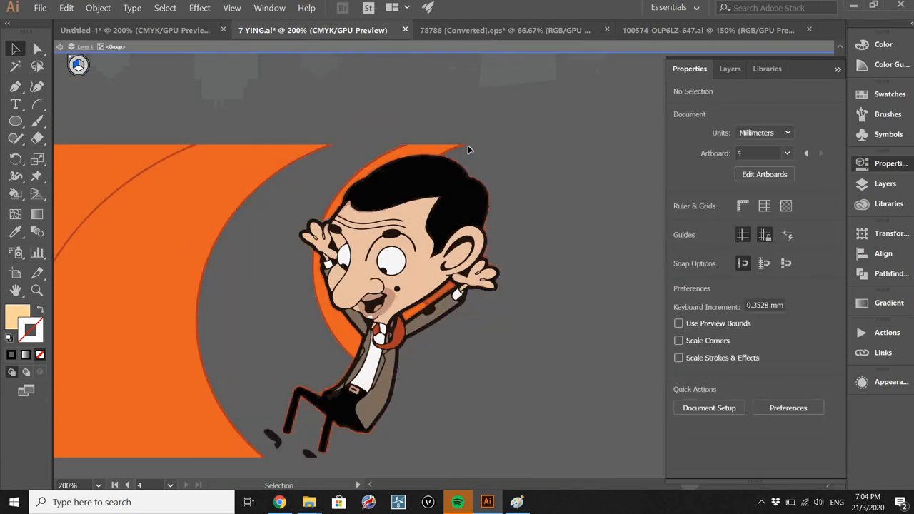
pyautogui.click(460, 182)
pyautogui.click(502, 151)
# Select the remaining orange and red background paths with the Magic Wand and delete them, leaving only the figure
pyautogui.press('y')
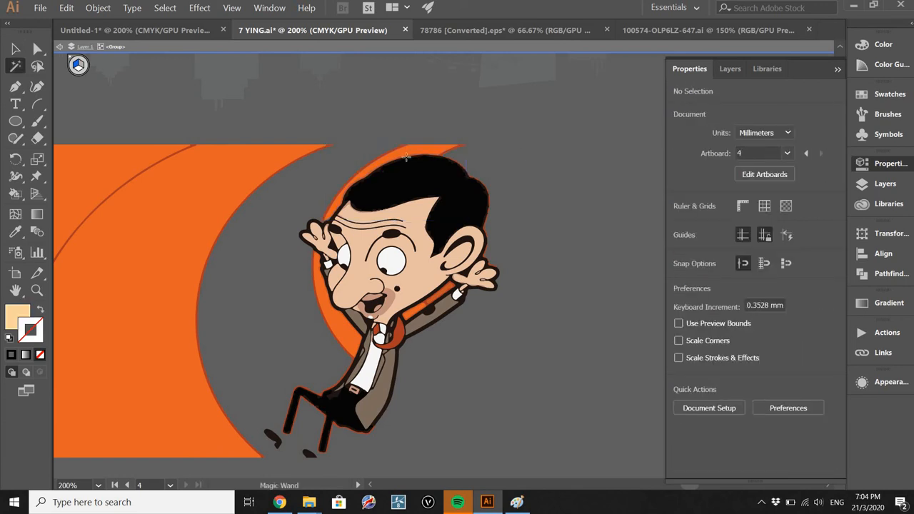
pyautogui.click(416, 152)
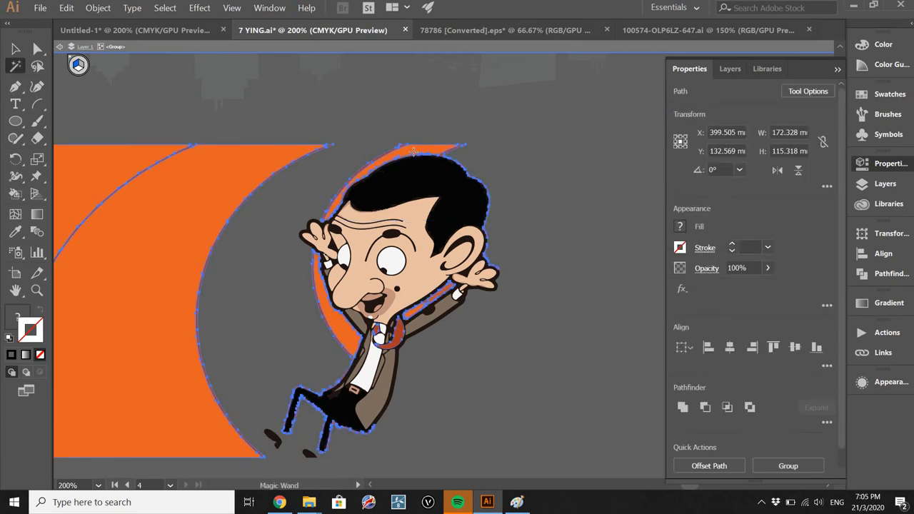
pyautogui.press('Delete')
pyautogui.hotkey('ctrl', '-')
pyautogui.hotkey('ctrl', '-')
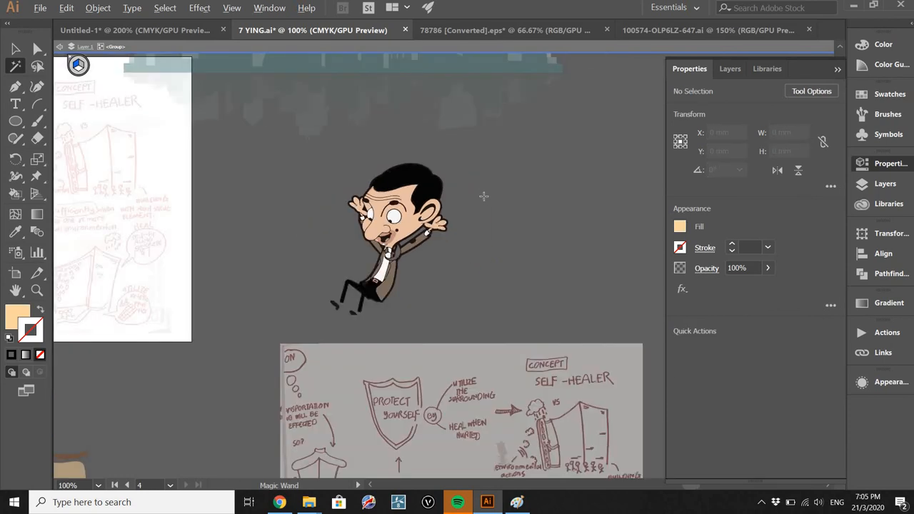
# Exit the isolated group, shrink the Mr Bean figure to about 25 × 32 mm and move it onto the sketch artboard
pyautogui.press('v')
pyautogui.moveTo(476, 225); pyautogui.dragTo(589, 232)
pyautogui.click(514, 226)
pyautogui.moveTo(560, 170); pyautogui.dragTo(116, 236)
pyautogui.click(548, 272)
pyautogui.scroll(1, 540, 287)
pyautogui.moveTo(590, 212); pyautogui.dragTo(635, 215)
pyautogui.click(500, 247)
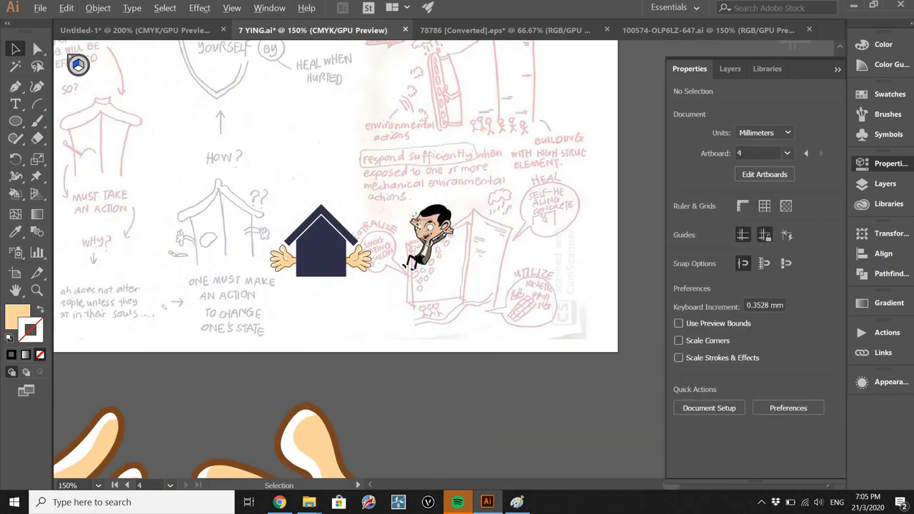
# Position the Mr Bean figure against the left roof slope of the dark blue house, then clear the selection
pyautogui.scroll(2, 434, 241)
pyautogui.moveTo(428, 212); pyautogui.dragTo(168, 112)
pyautogui.moveTo(250, 145); pyautogui.dragTo(283, 209)
pyautogui.scroll(-3, 620, 204)
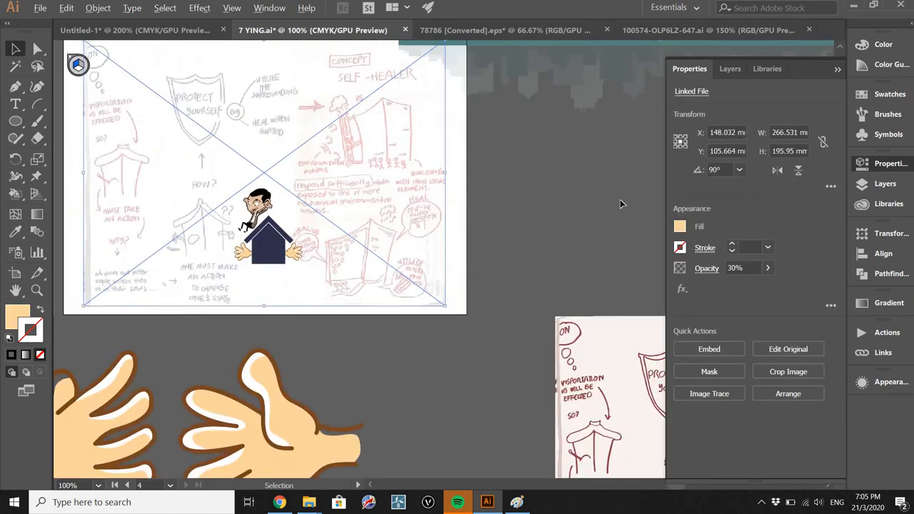
pyautogui.click(534, 244)
pyautogui.scroll(3, 249, 270)
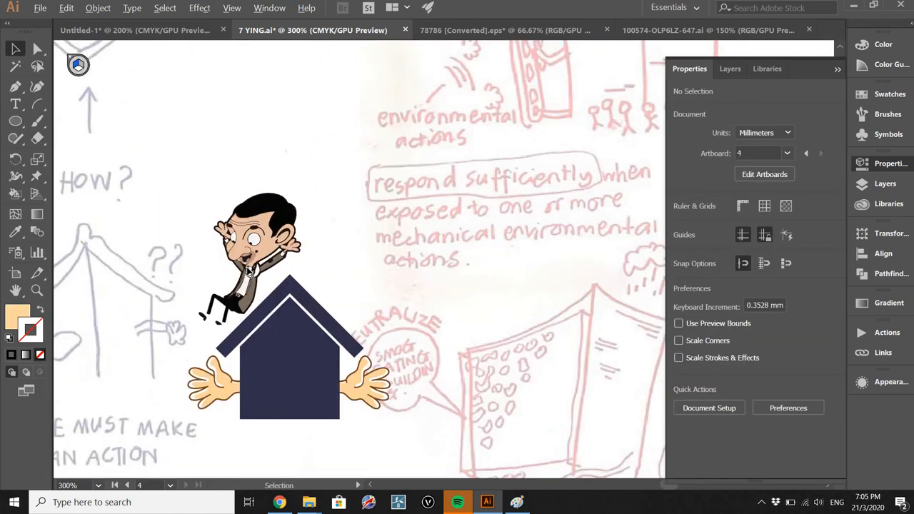
pyautogui.click(249, 270)
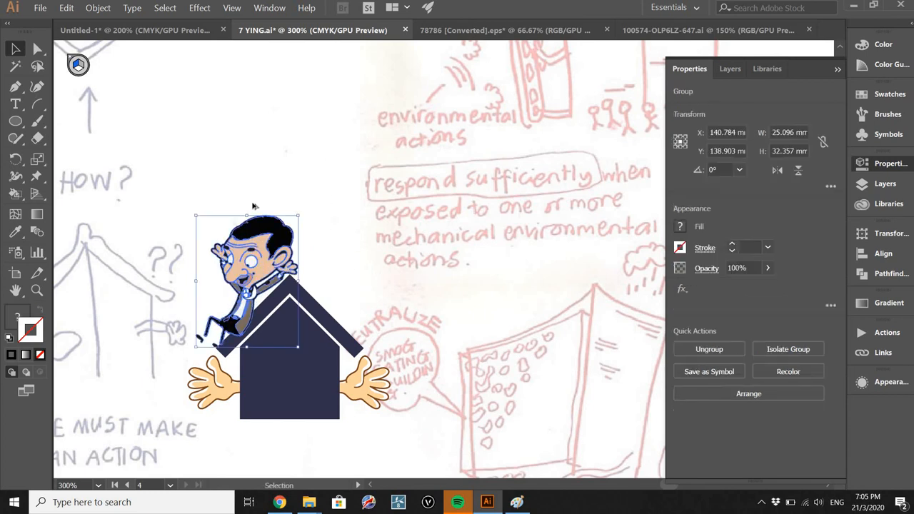
pyautogui.click(510, 188)
# Lock the faded sketch images on the Self-Healer artboard and the neighbouring road artboard
pyautogui.scroll(-3, 505, 188)
pyautogui.hotkey('ctrl', '2')
pyautogui.click(406, 228)
pyautogui.hotkey('ctrl', '2')
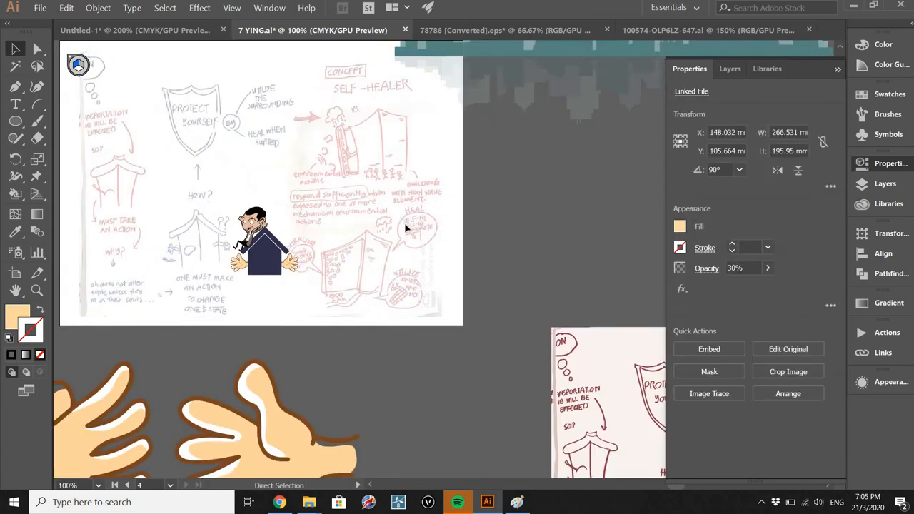
pyautogui.hotkey('ctrl', '-')
pyautogui.hotkey('ctrl', '-')
pyautogui.click(128, 183)
pyautogui.hotkey('ctrl', '2')
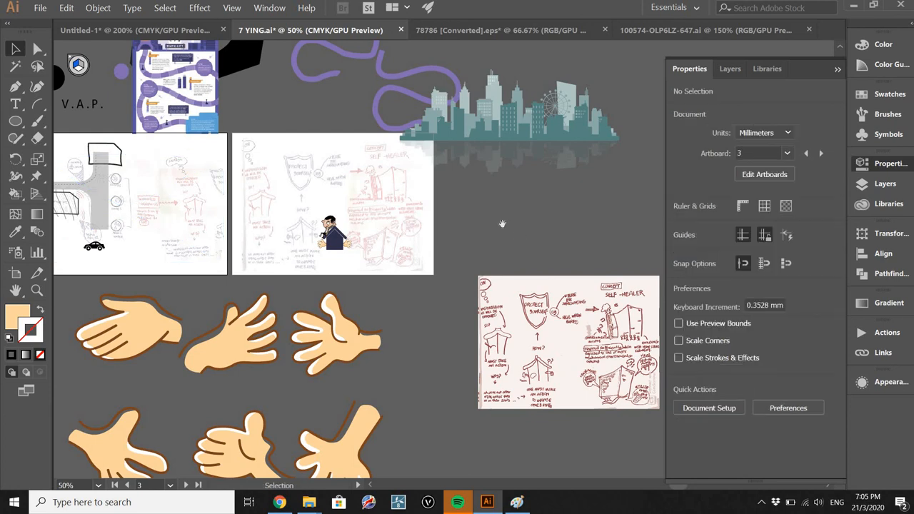
# Switch to Chrome and search Google Images for "infographic architecture concepts"
pyautogui.moveTo(514, 339); pyautogui.dragTo(571, 481)
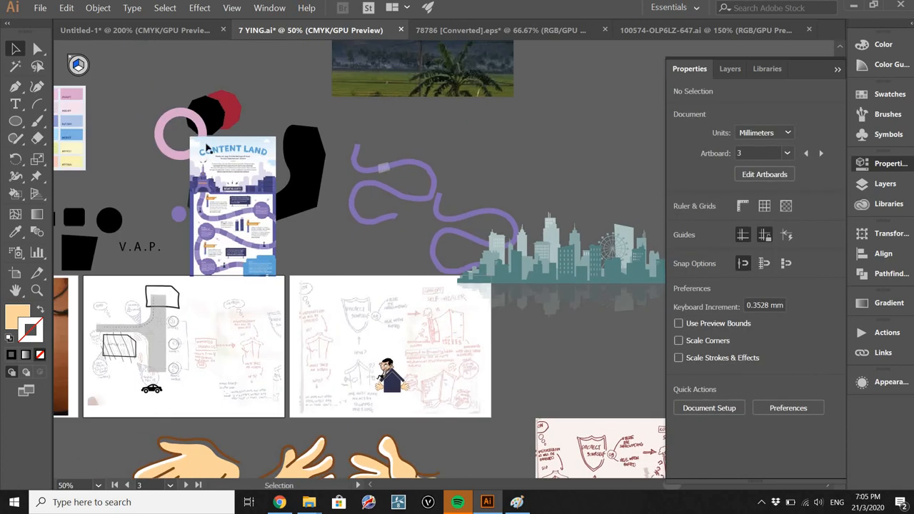
pyautogui.click(279, 502)
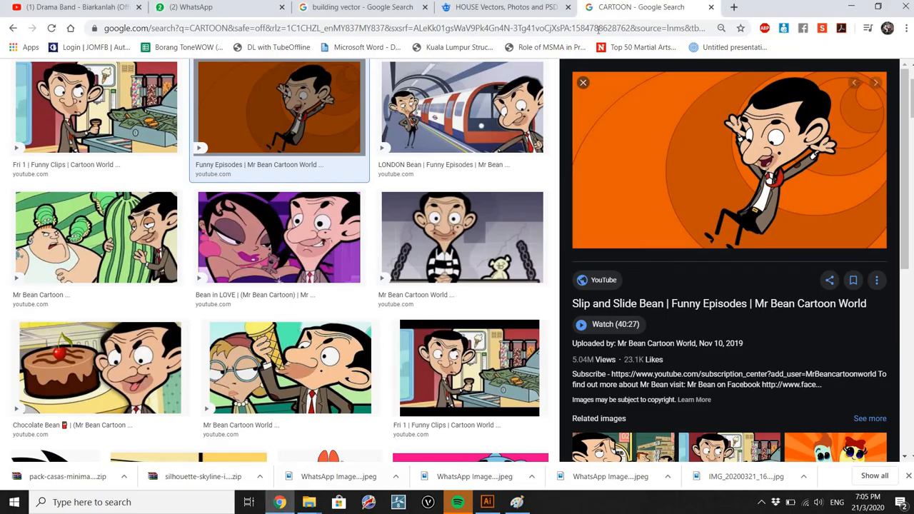
pyautogui.click(602, 32)
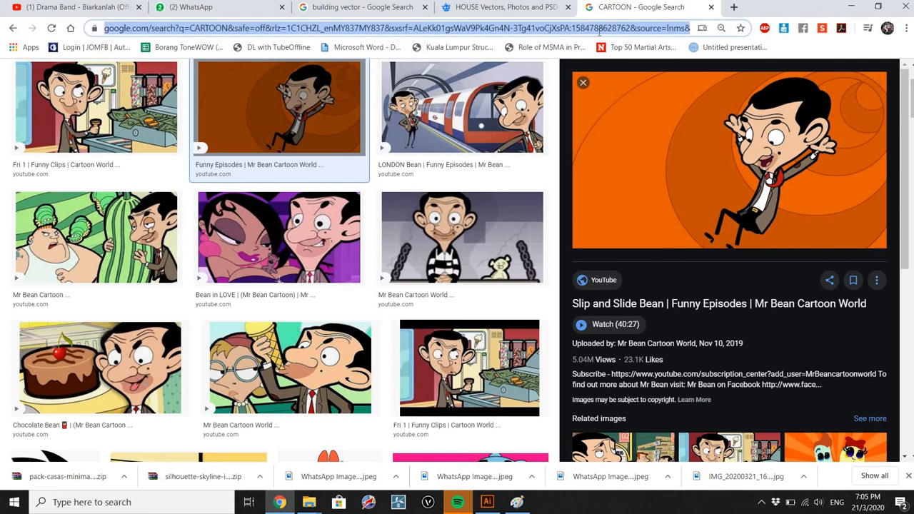
pyautogui.write('INFO')
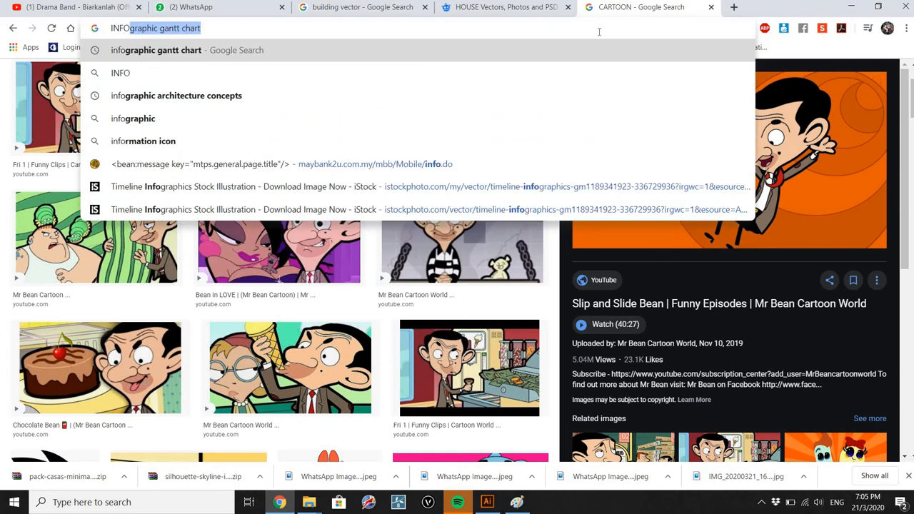
pyautogui.press('Down')
pyautogui.press('Down')
pyautogui.press('Return')
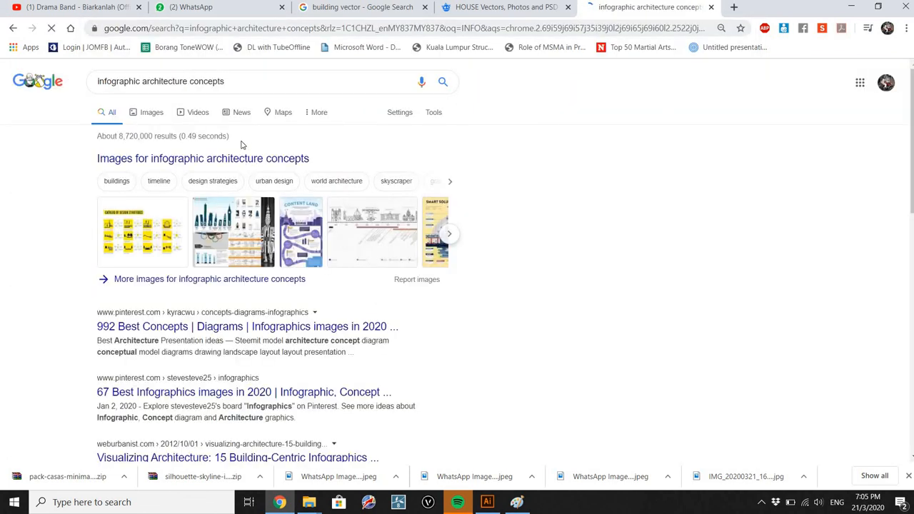
pyautogui.click(151, 113)
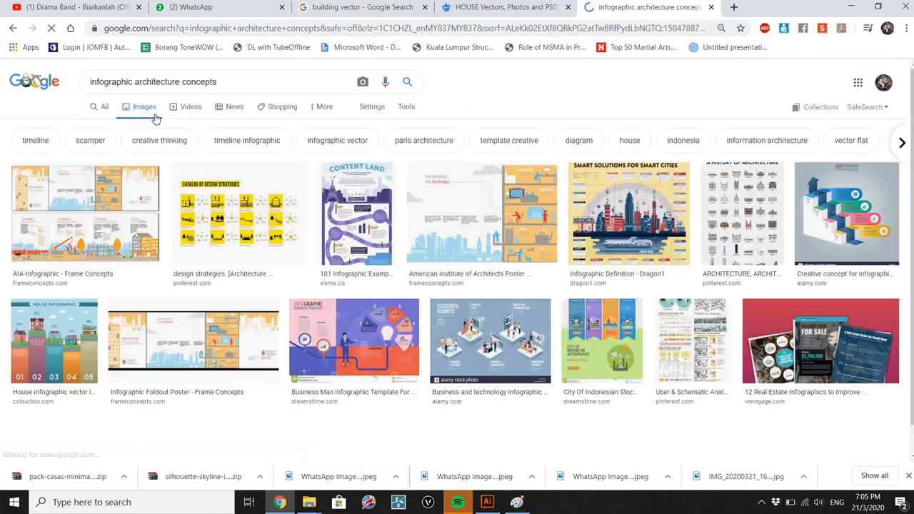
# Examine the Successful Business, Smart Cities, House Infographic and Controllers images plus further results for layout ideas, and return to Illustrator
pyautogui.click(443, 338)
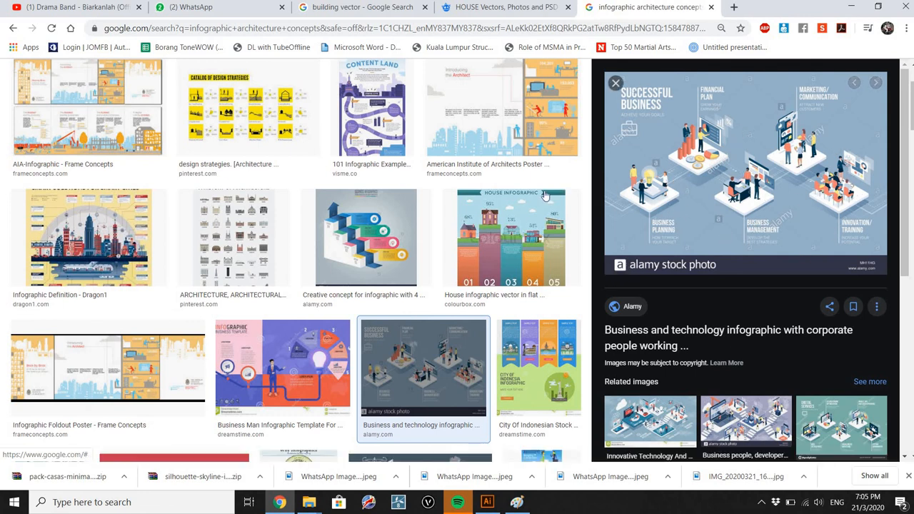
pyautogui.click(615, 83)
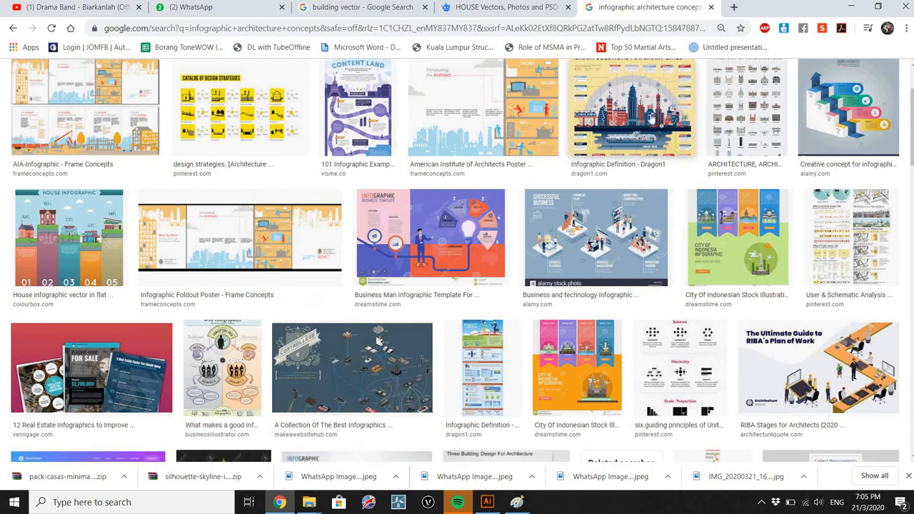
pyautogui.click(652, 115)
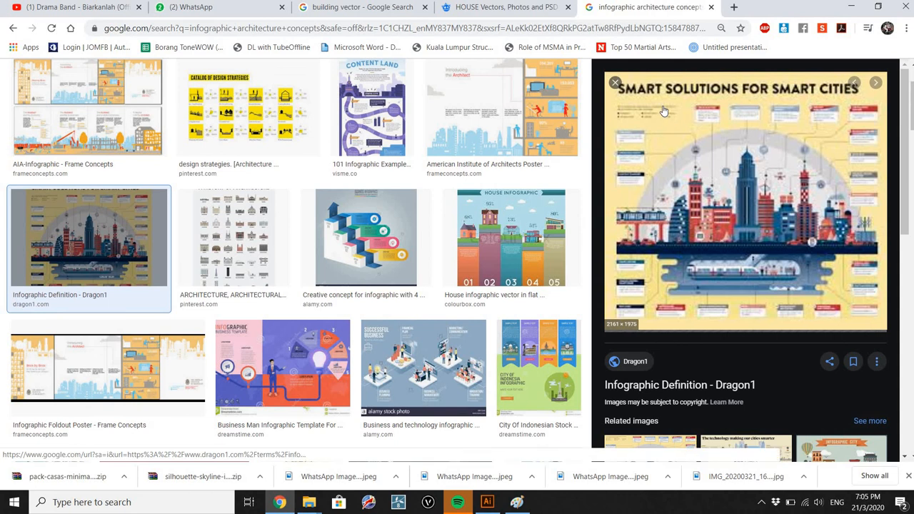
pyautogui.click(616, 84)
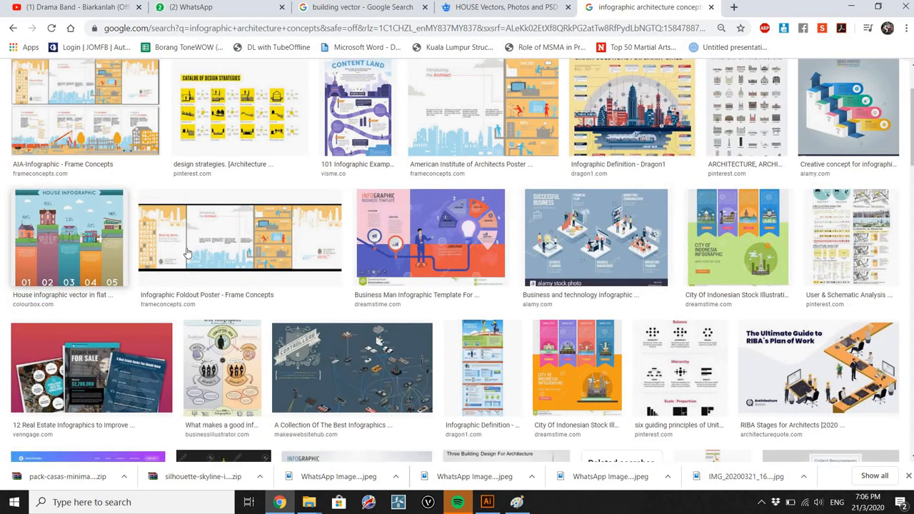
pyautogui.click(81, 247)
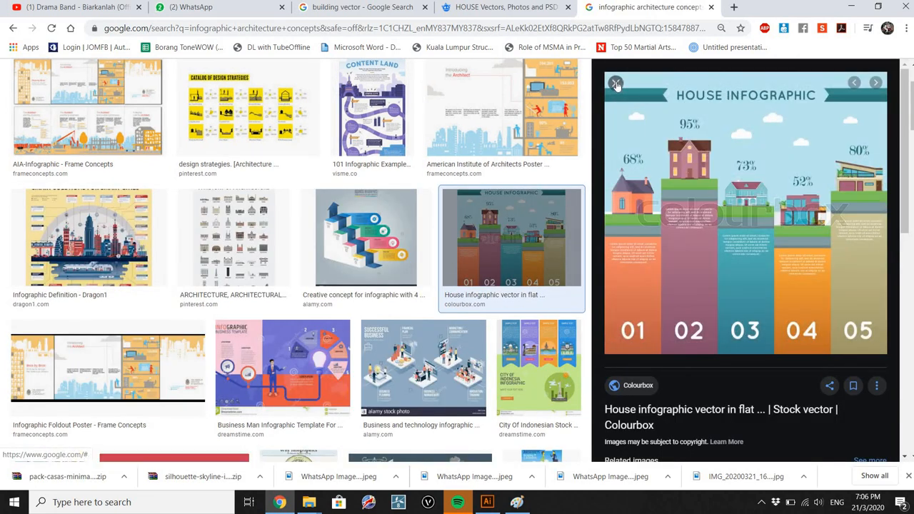
pyautogui.click(616, 84)
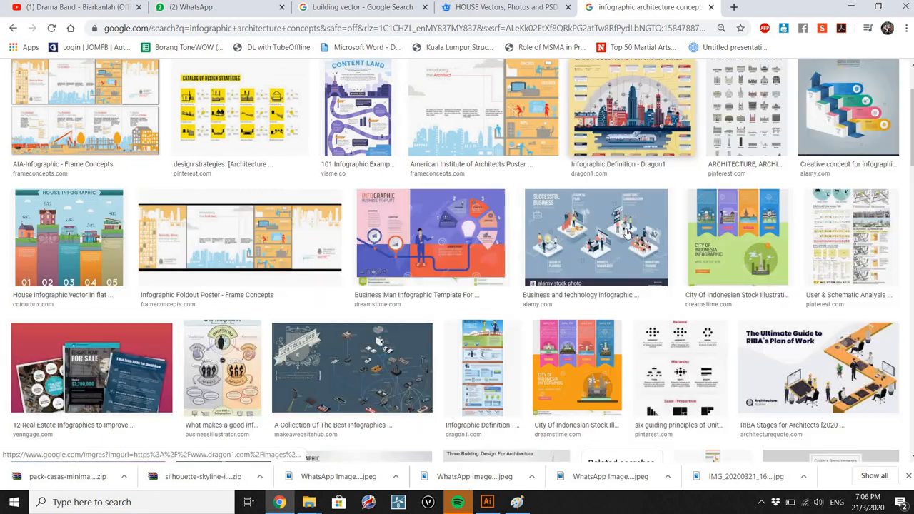
pyautogui.click(370, 361)
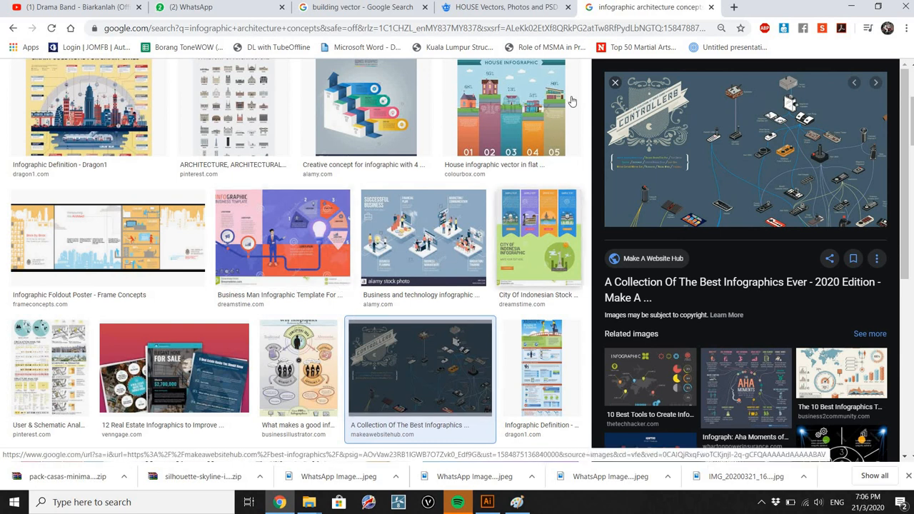
pyautogui.press('Escape')
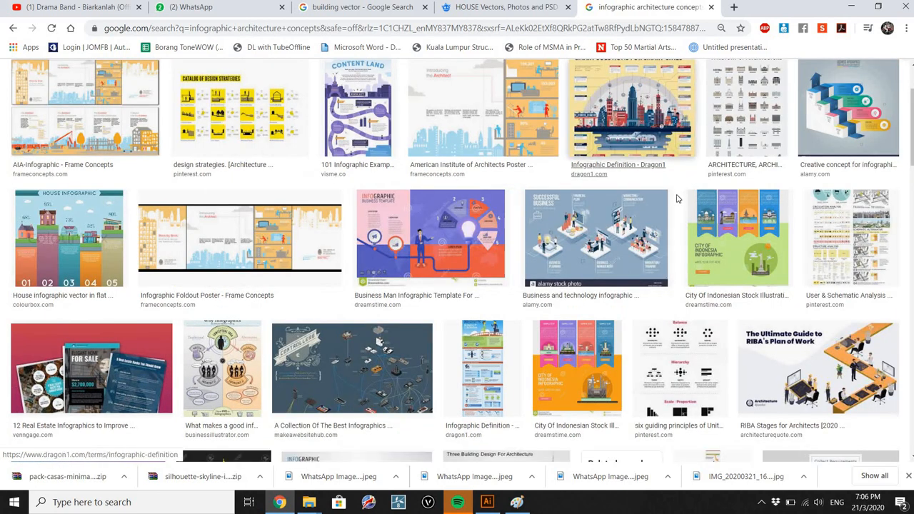
pyautogui.scroll(-3, 542, 236)
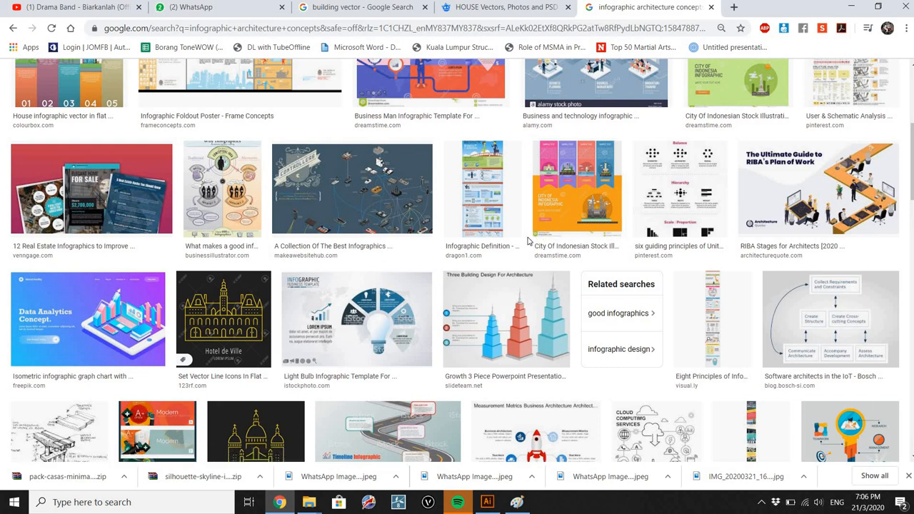
pyautogui.scroll(-2, 550, 273)
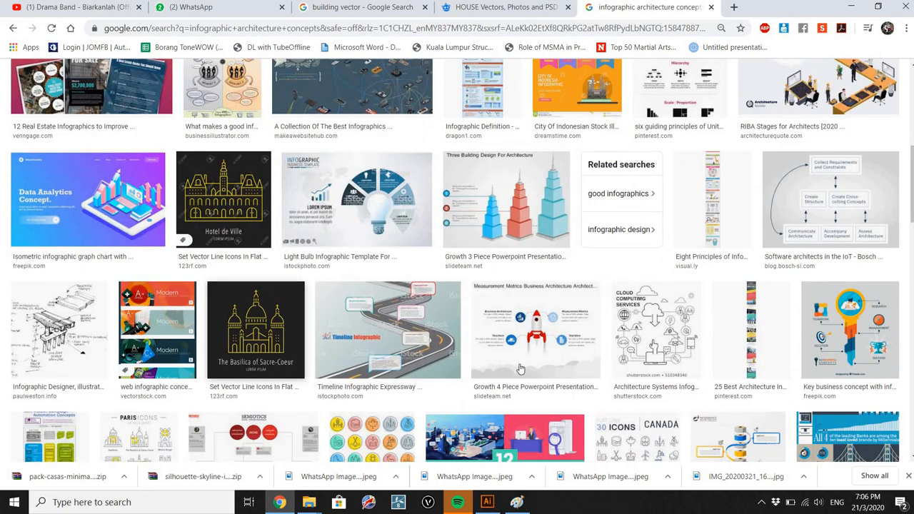
pyautogui.click(488, 502)
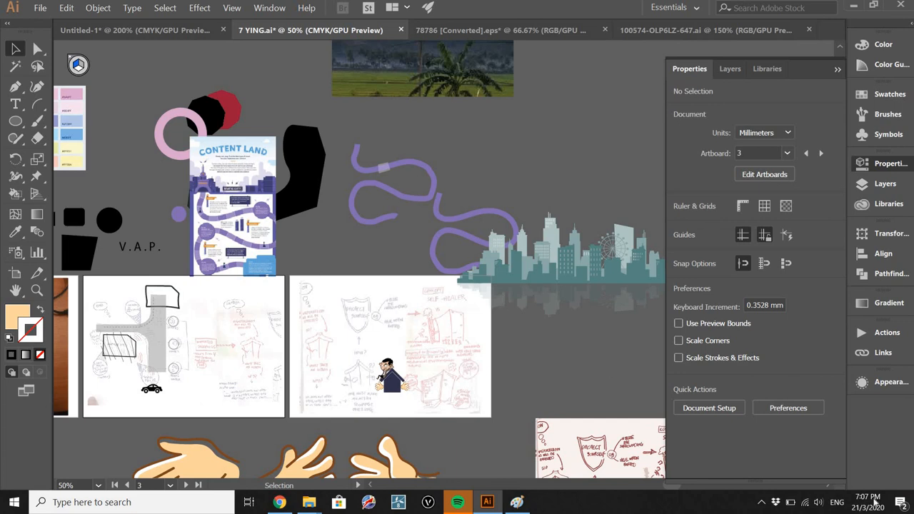
pyautogui.click(761, 502)
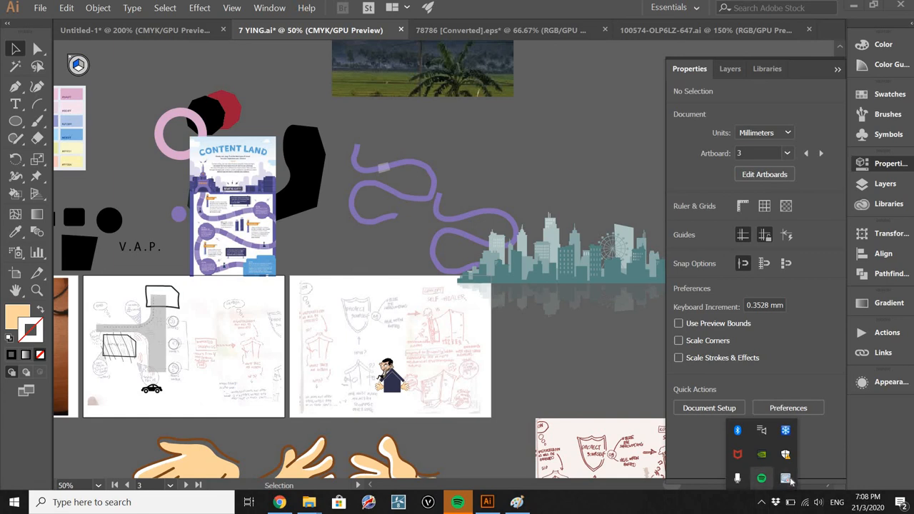